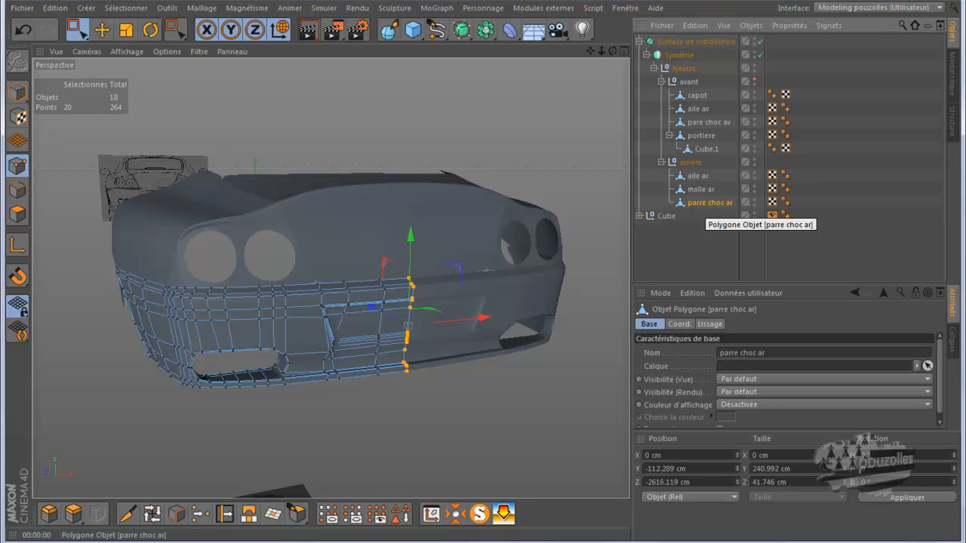
# Delete the "parre choc ar" object, then select "aile ar" and "malle ar" together and clear their point selection.
pyautogui.press('Delete')
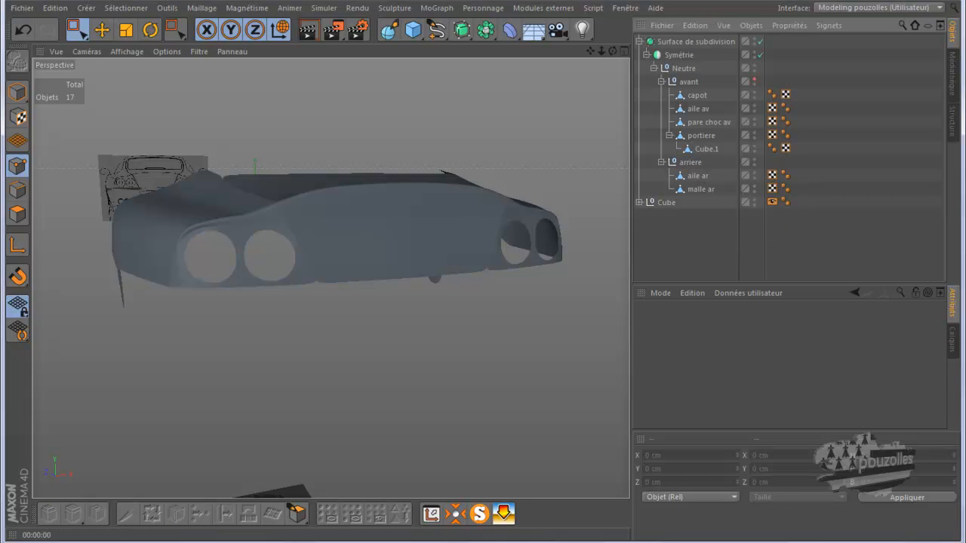
pyautogui.moveTo(728, 174); pyautogui.dragTo(684, 199)
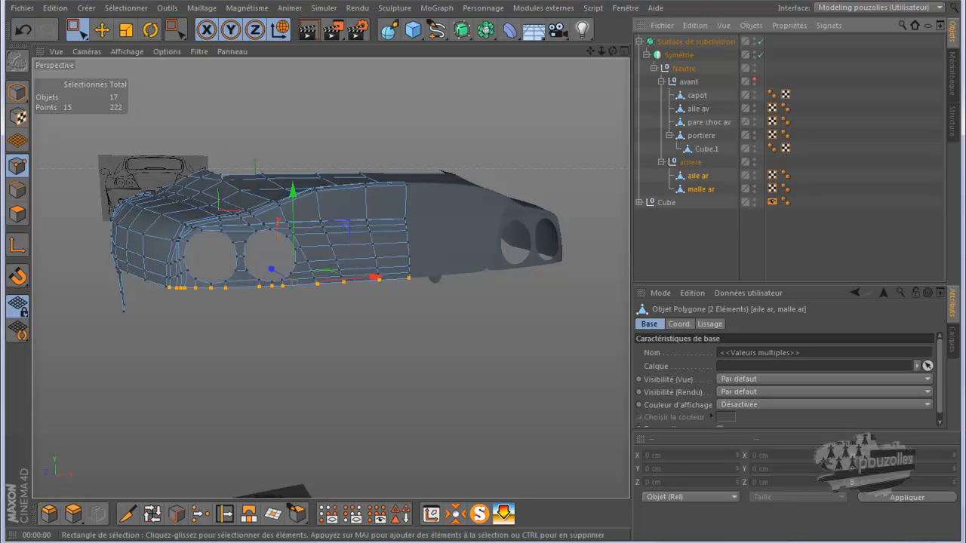
pyautogui.moveTo(466, 381); pyautogui.dragTo(399, 402)
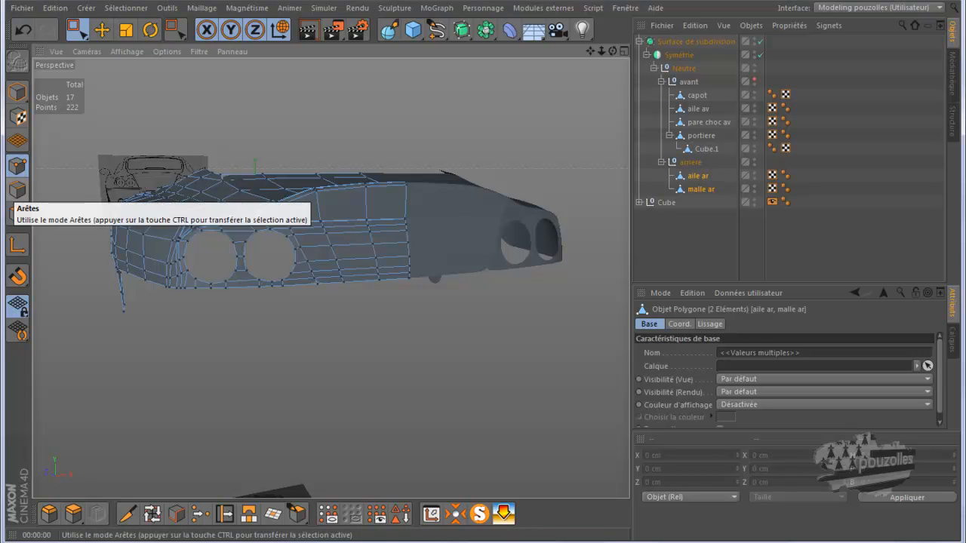
# Switch to edge mode and activate the path selection tool (Sélection par tracé) for the two rear panels.
pyautogui.click(17, 191)
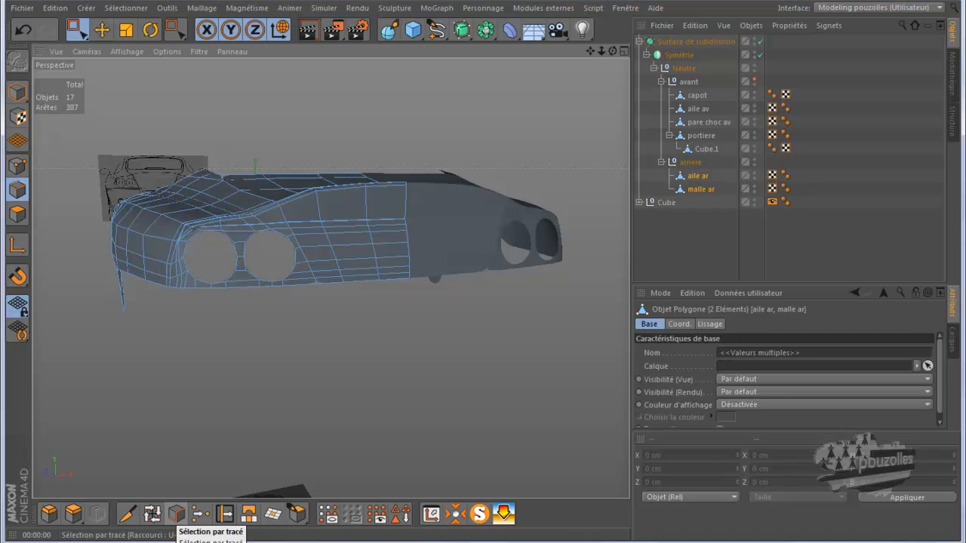
pyautogui.click(176, 515)
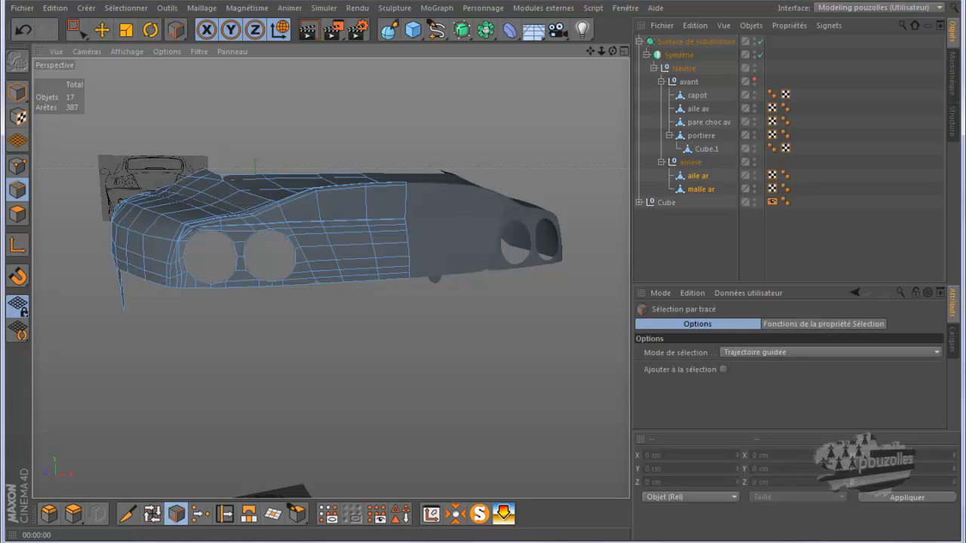
pyautogui.press('e')
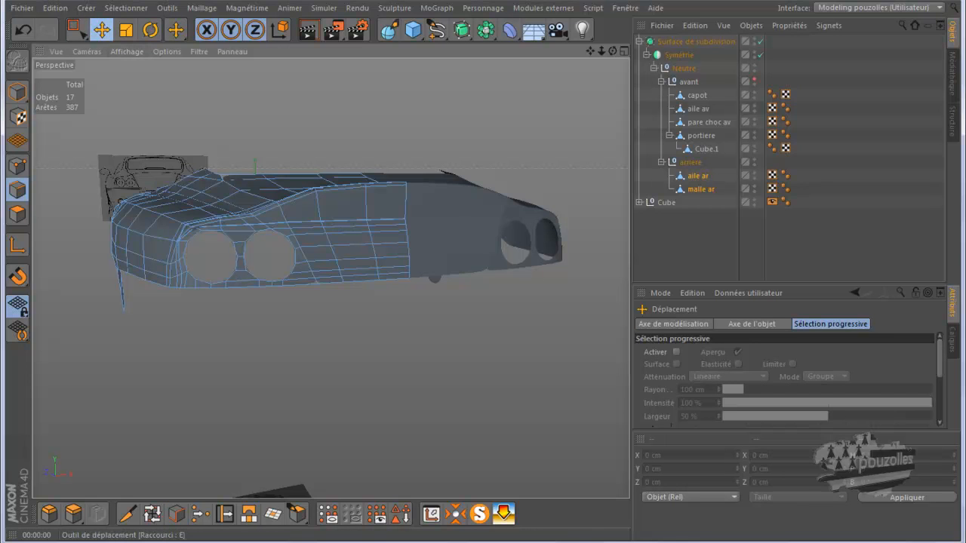
pyautogui.press('u')
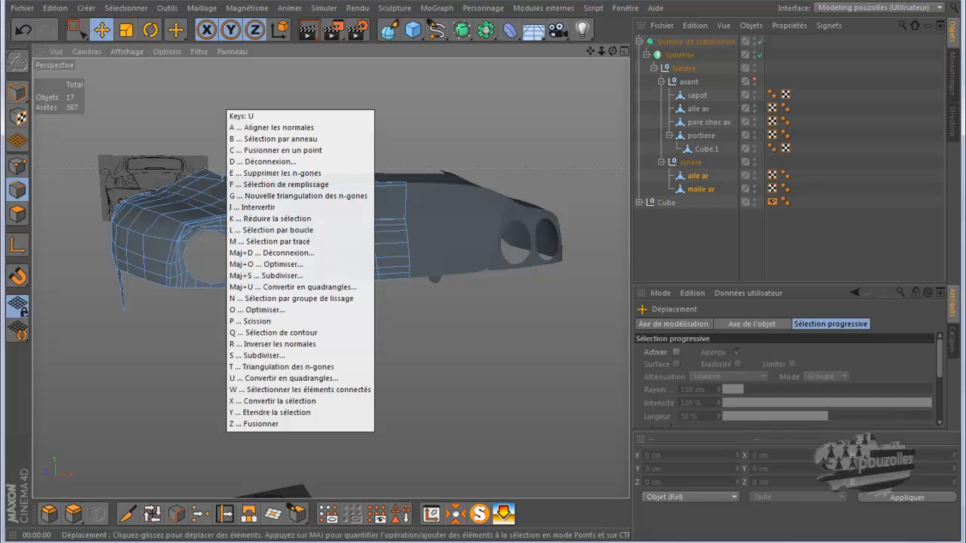
pyautogui.press('l')
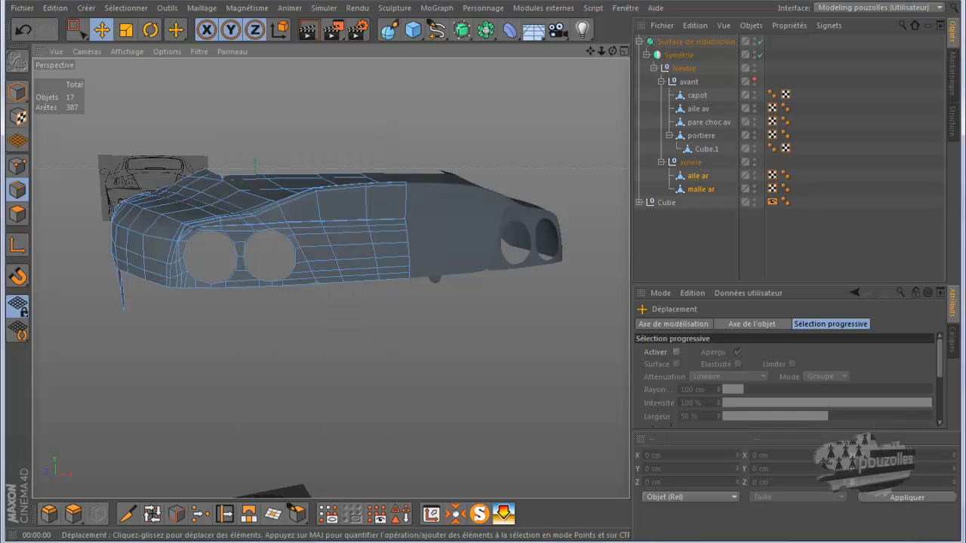
pyautogui.press('u')
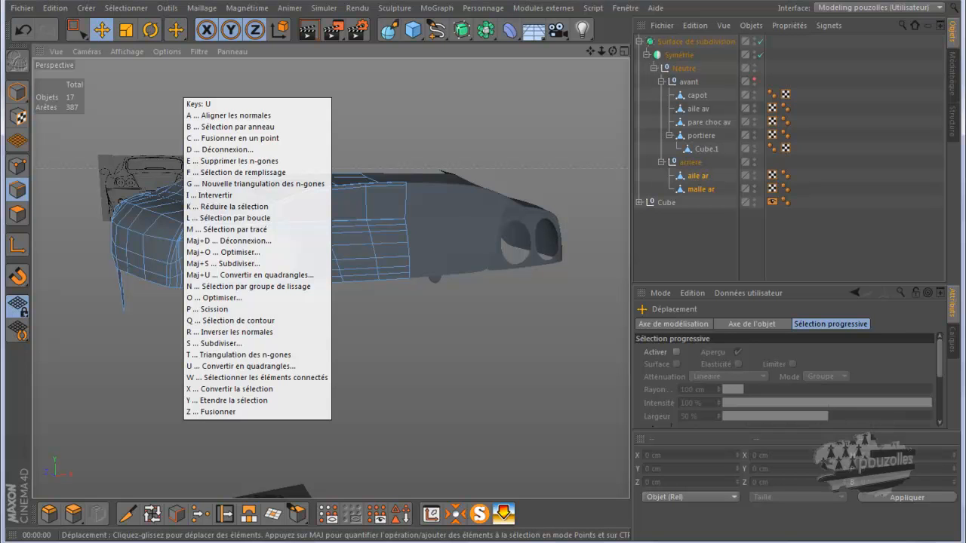
pyautogui.press('m')
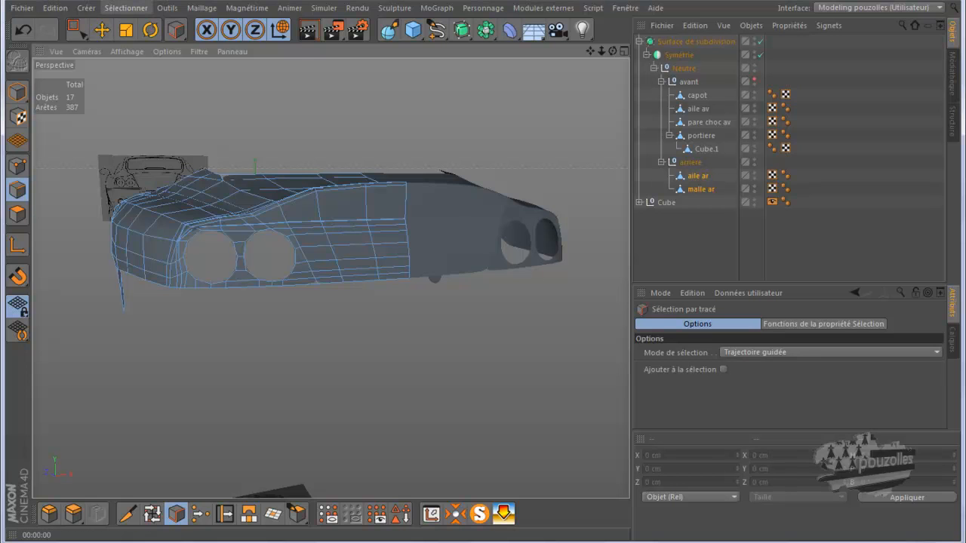
pyautogui.click(126, 8)
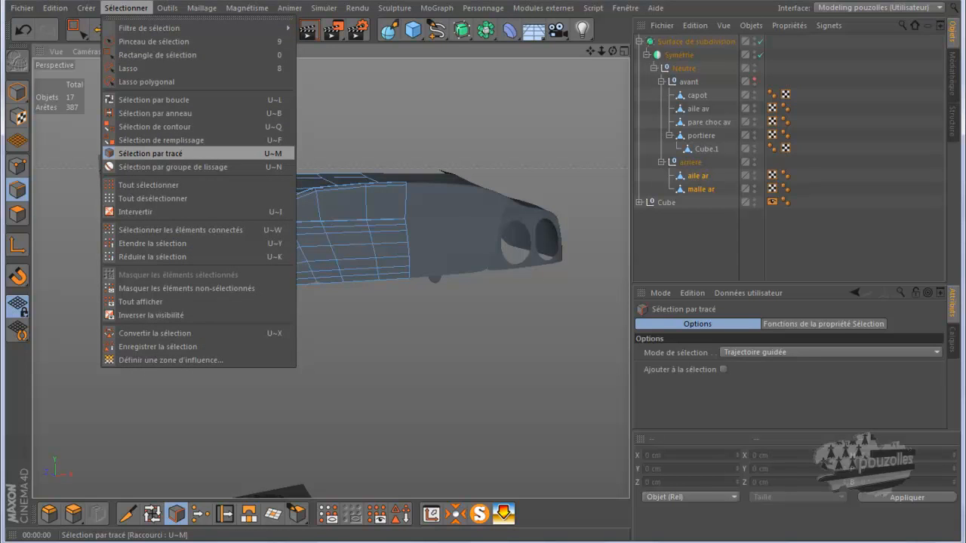
pyautogui.moveTo(395, 8)
pyautogui.press('Escape')
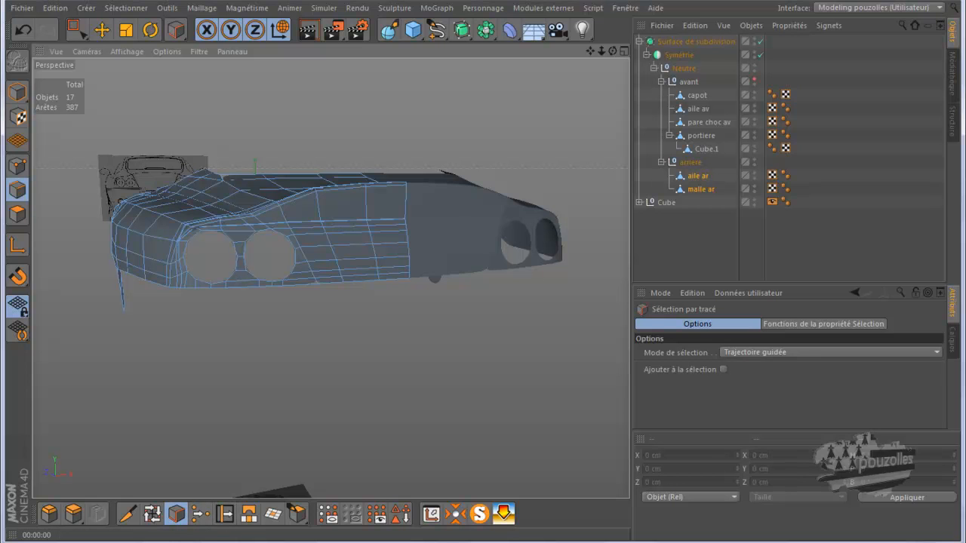
# Show the left view (Gauche) full size and disable the subdivision surface to work on the base mesh.
pyautogui.keyDown('alt'); pyautogui.moveTo(330, 277); pyautogui.dragTo(359, 298, button='middle'); pyautogui.keyUp('alt')
pyautogui.keyDown('alt'); pyautogui.moveTo(329, 277); pyautogui.dragTo(369, 269); pyautogui.keyUp('alt')
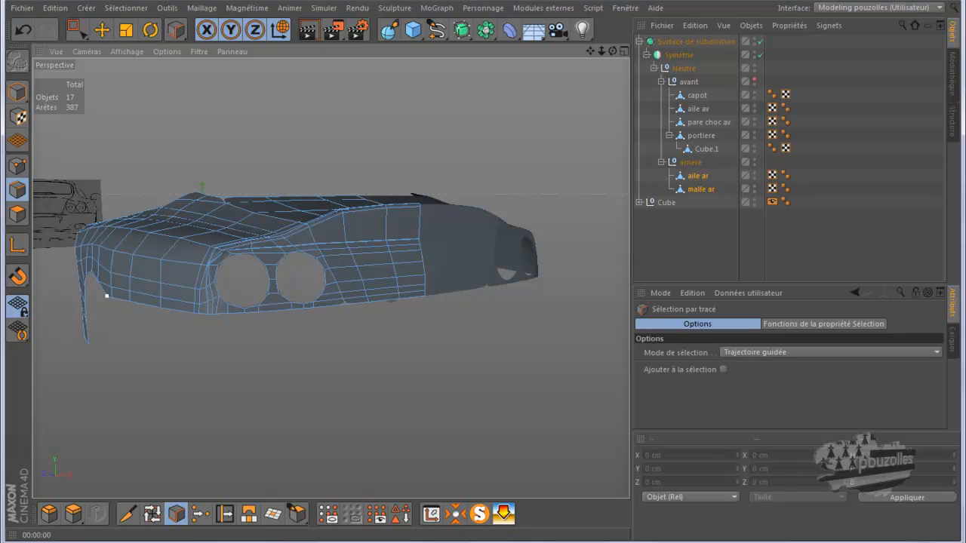
pyautogui.press('F5')
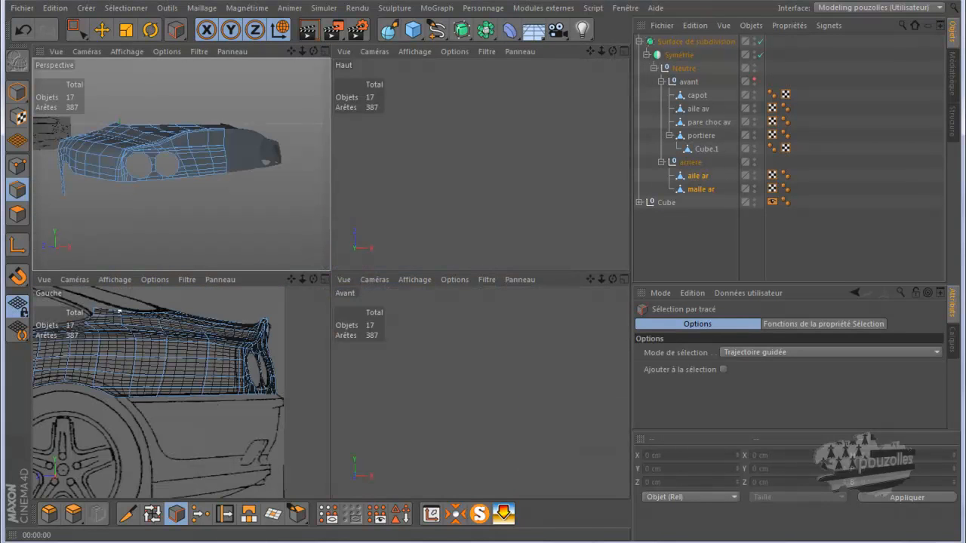
pyautogui.middleClick(209, 342)
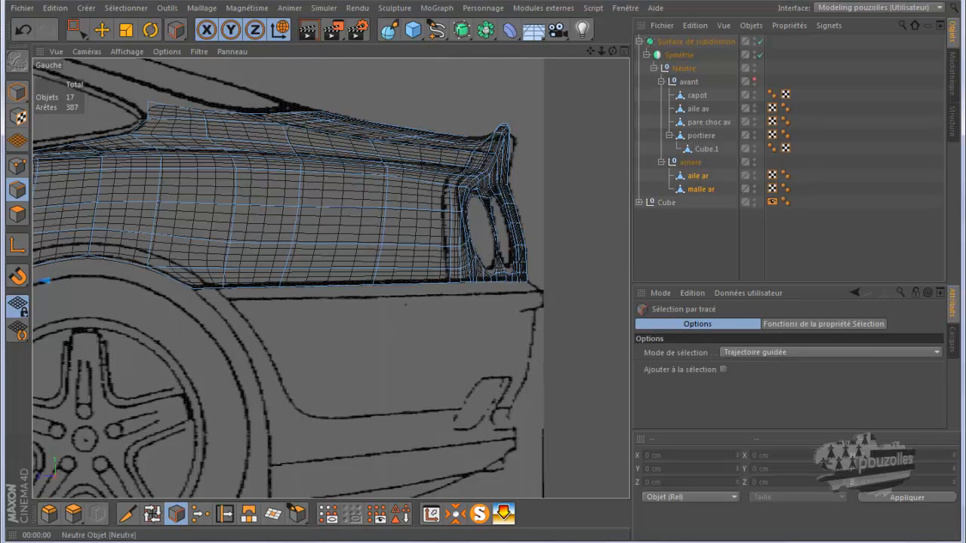
pyautogui.click(761, 42)
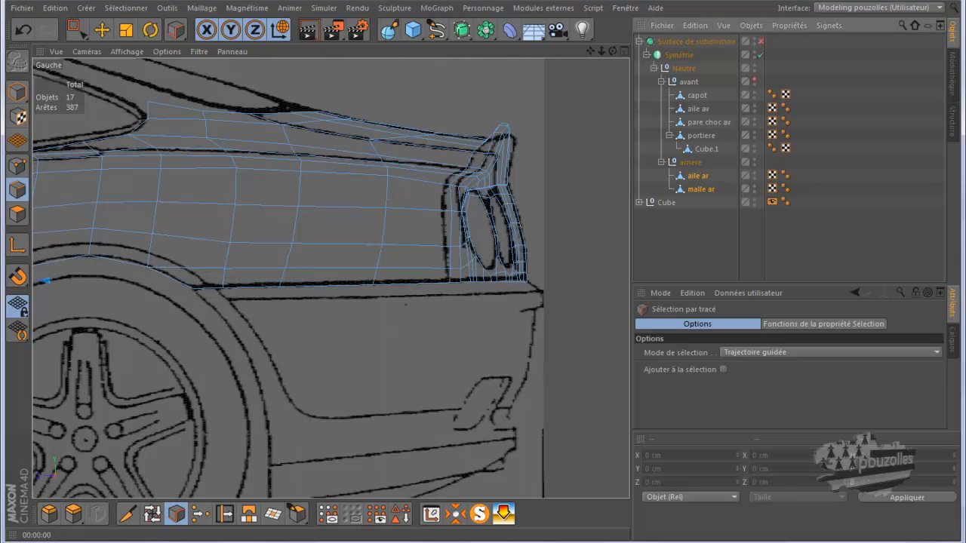
pyautogui.moveTo(193, 287); pyautogui.dragTo(519, 282)
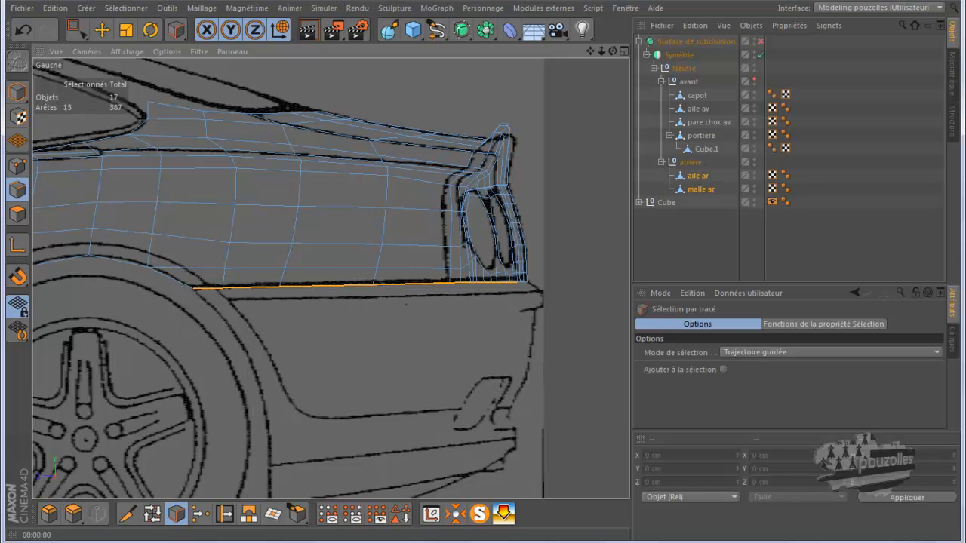
pyautogui.click(102, 29)
pyautogui.click(130, 183)
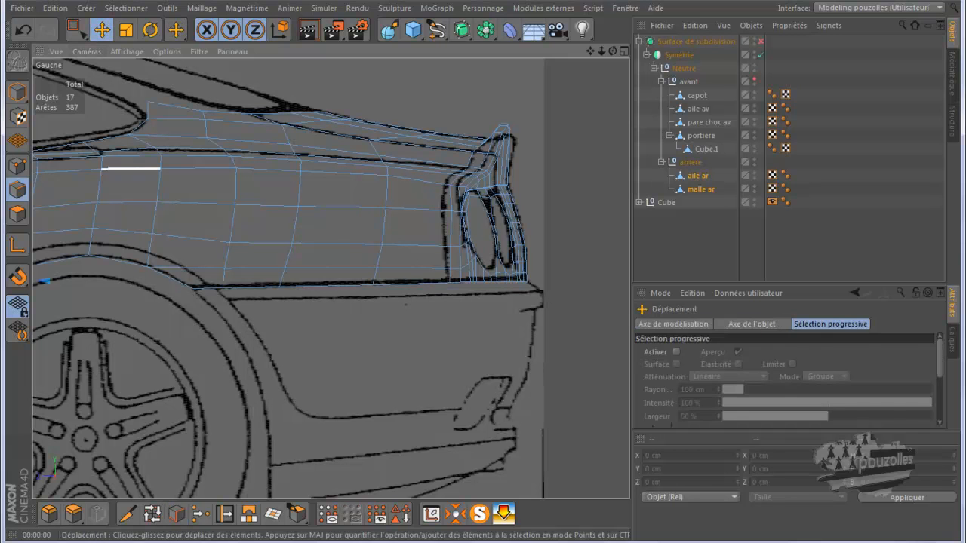
# Path-select the lower border edges of the rear wing and trunk, from the wheel arch to the symmetry centre line.
pyautogui.press('u')
pyautogui.press('m')
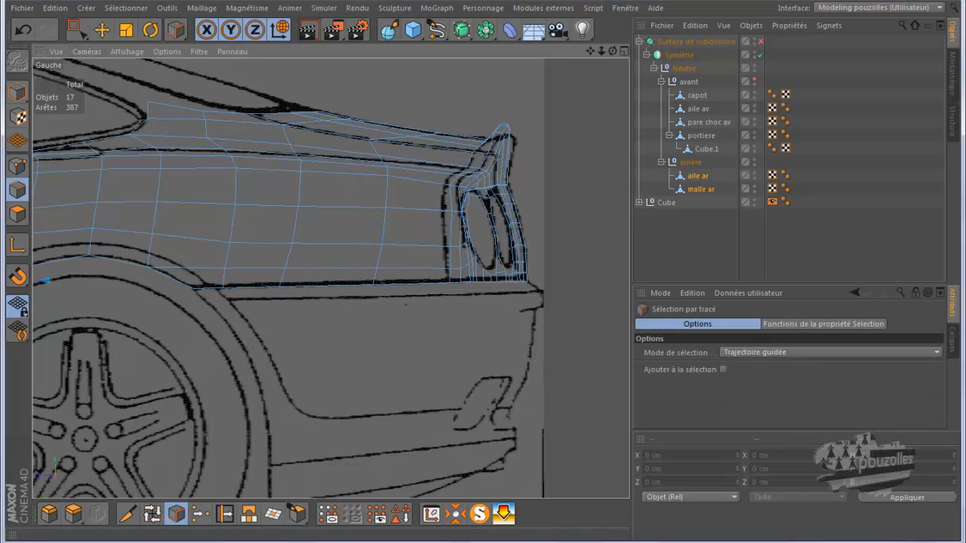
pyautogui.moveTo(193, 288); pyautogui.dragTo(519, 281)
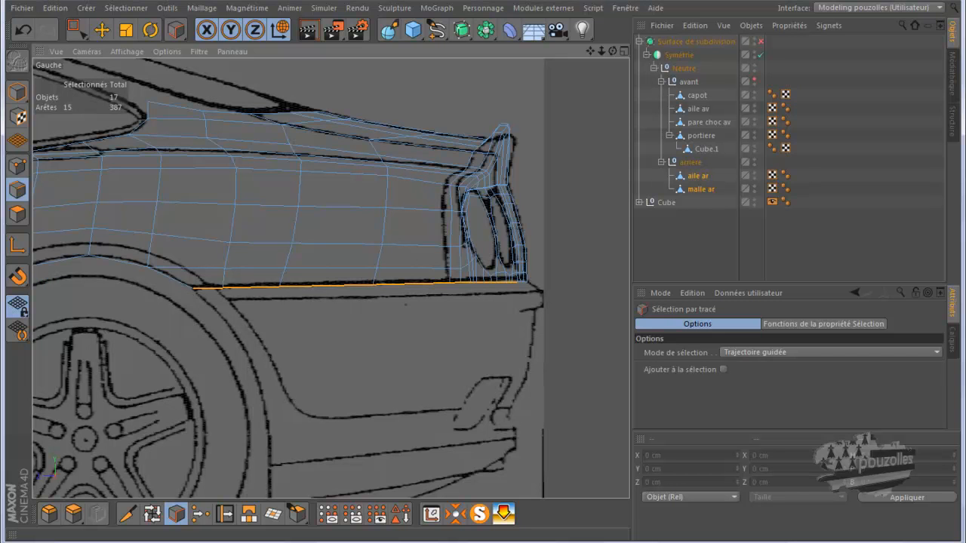
pyautogui.press('F5')
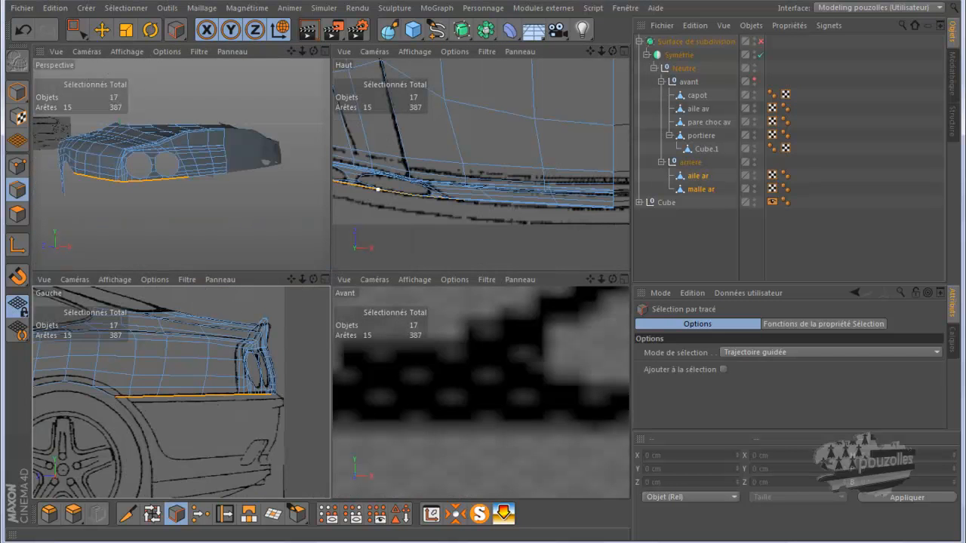
pyautogui.press('F1')
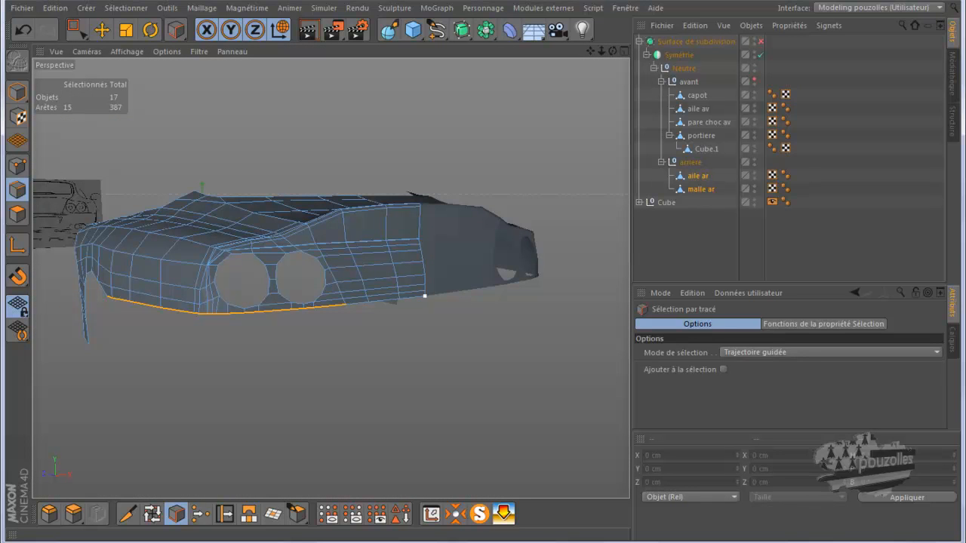
pyautogui.moveTo(425, 296); pyautogui.dragTo(345, 306)
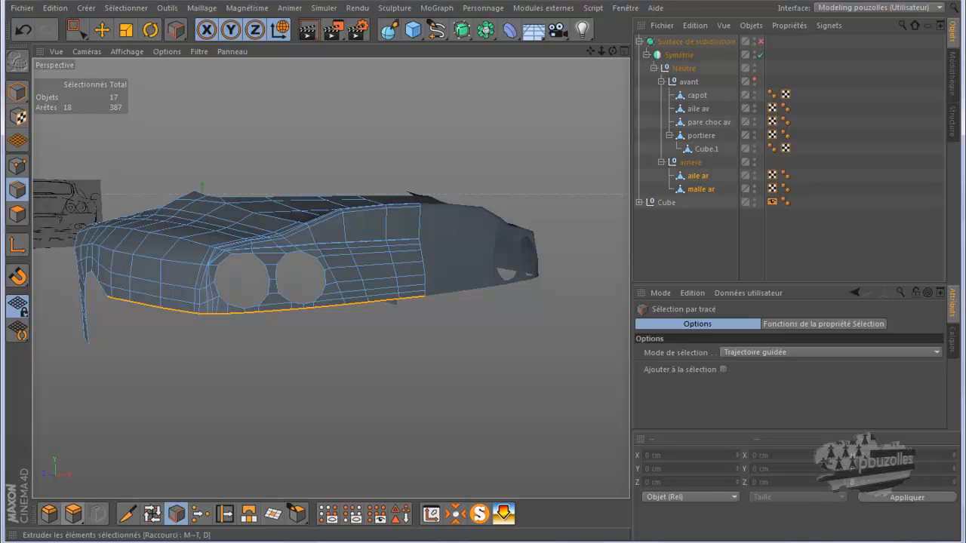
# Activate the Extrusion tool on the selected lower edges and show the rear of the car in the full-size top view.
pyautogui.click(176, 514)
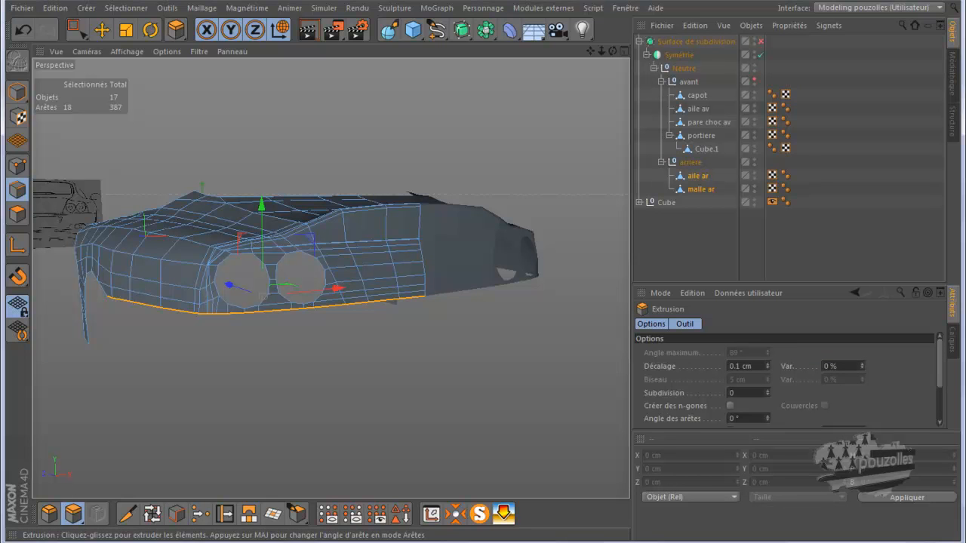
pyautogui.rightClick(234, 190)
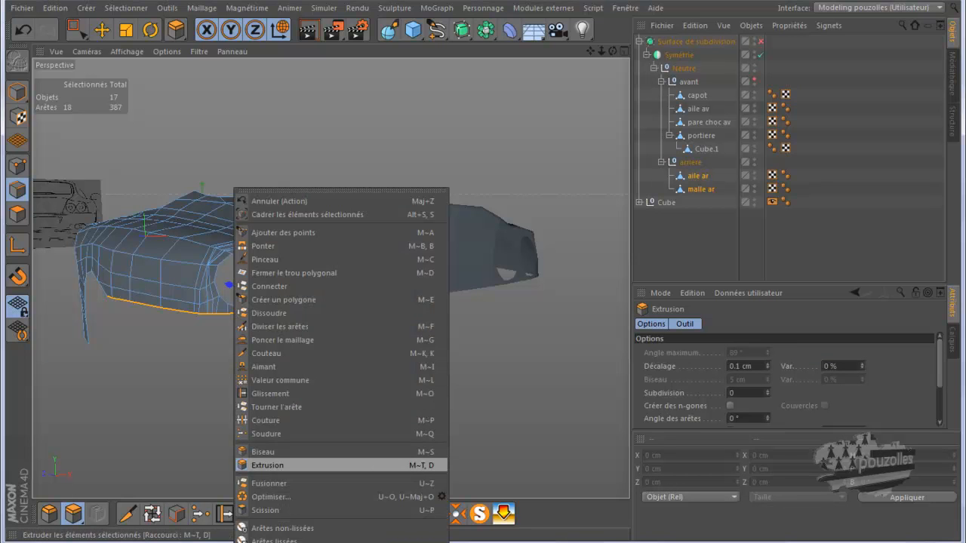
pyautogui.click(267, 465)
pyautogui.click(102, 30)
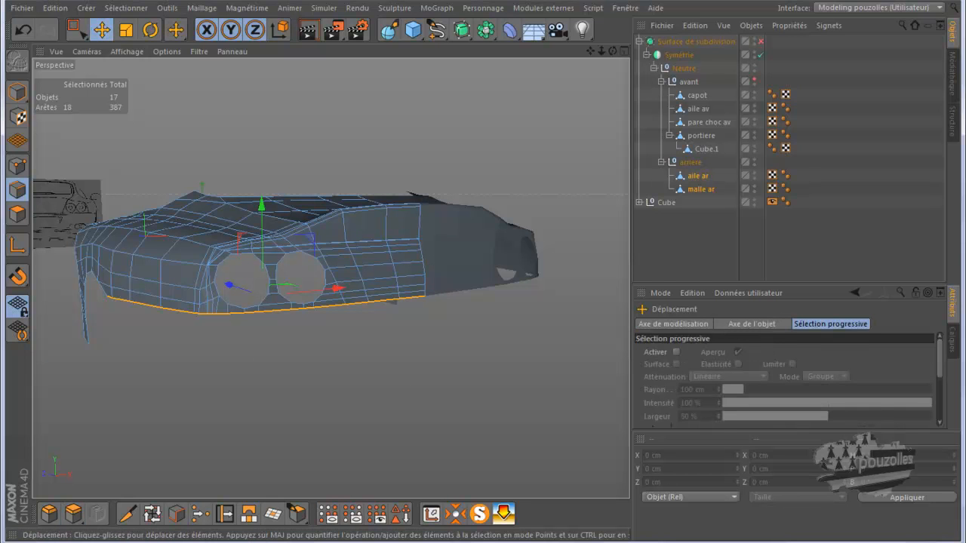
pyautogui.press('d')
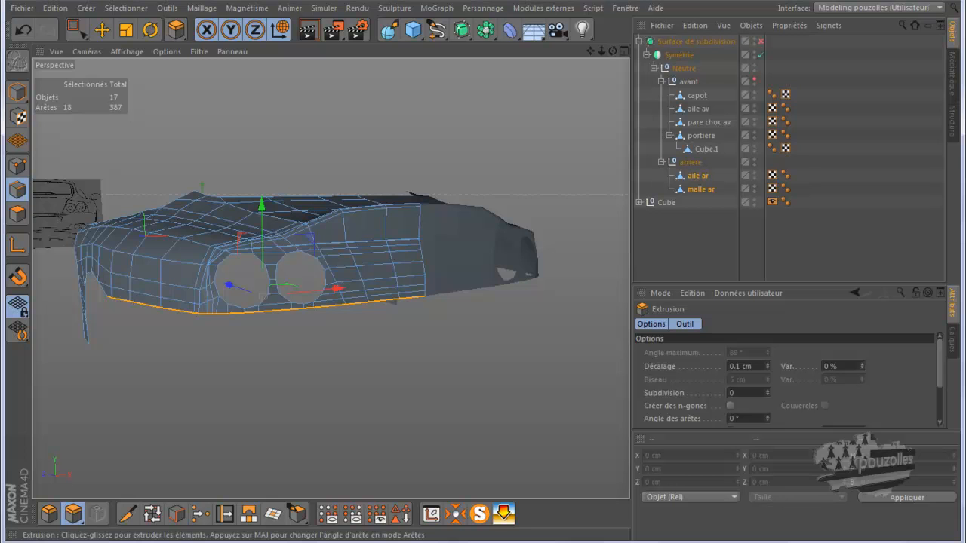
pyautogui.press('F5')
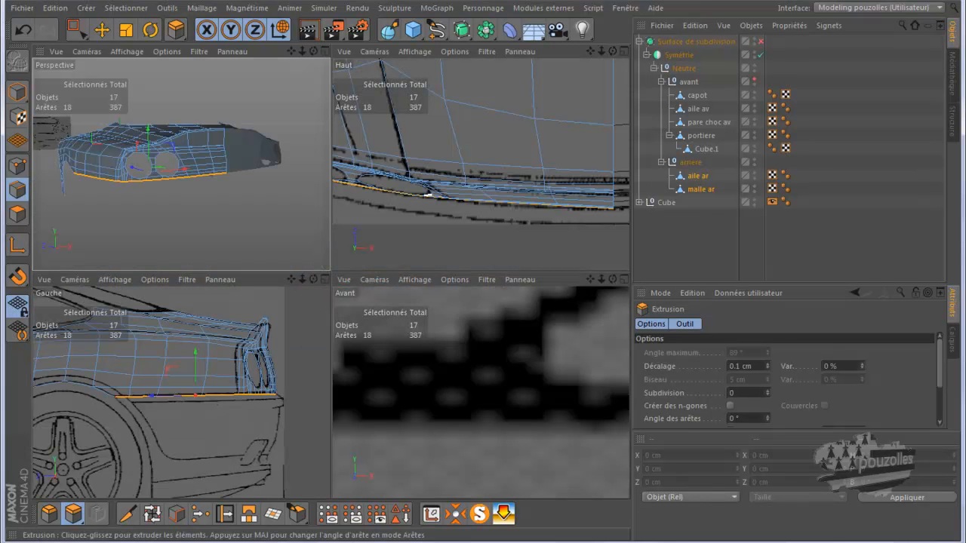
pyautogui.press('F2')
pyautogui.scroll(-5, 442, 254)
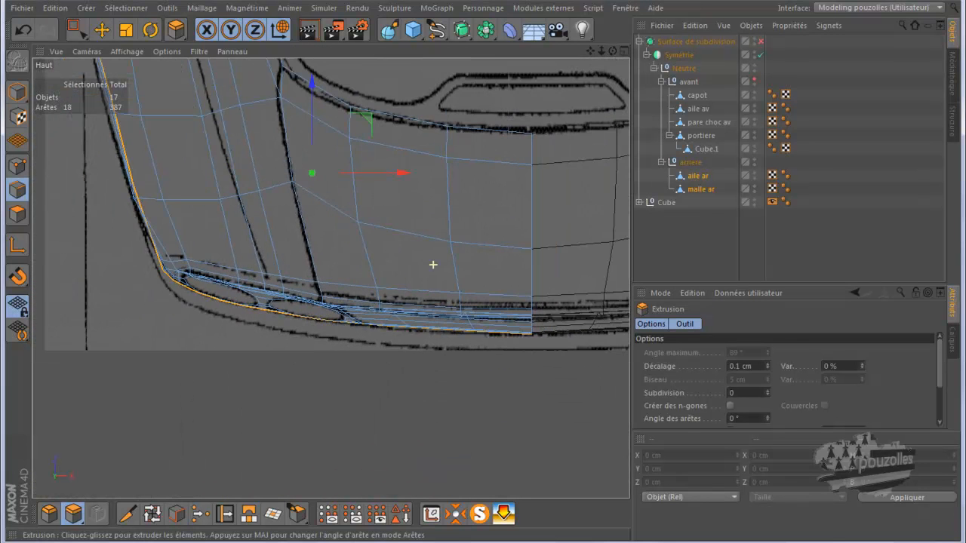
pyautogui.scroll(-4, 254, 338)
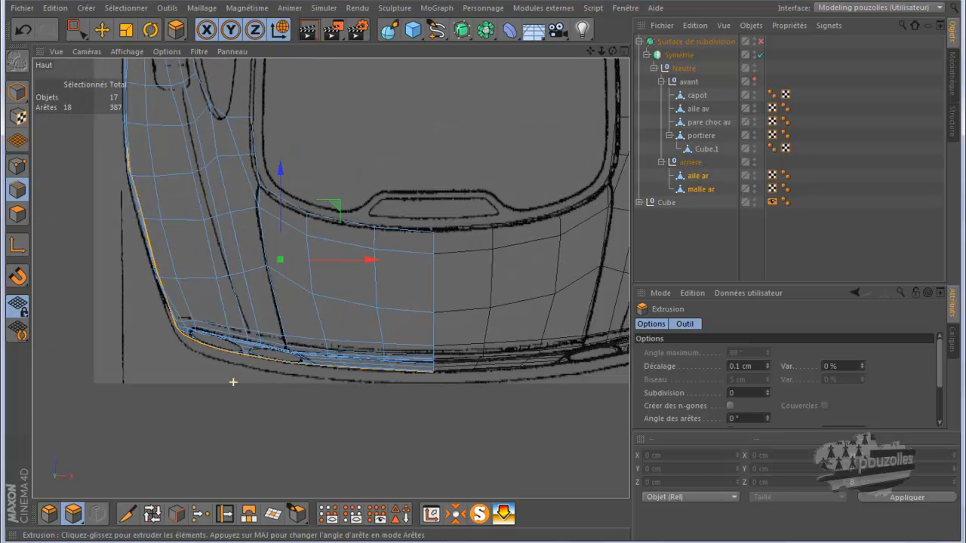
pyautogui.moveTo(332, 302); pyautogui.dragTo(419, 301)
pyautogui.hotkey('ctrl', 'z')
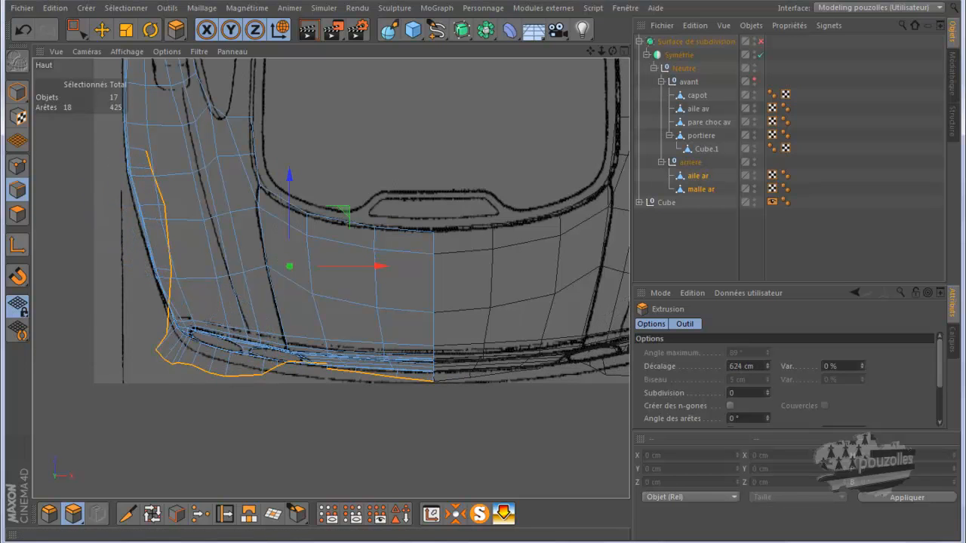
pyautogui.click(23, 29)
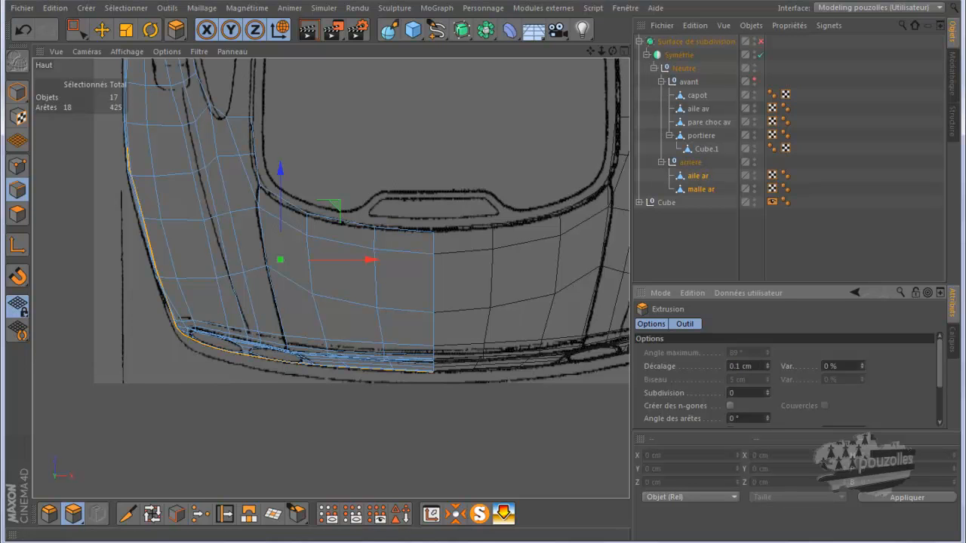
# Extrude the selected lower edges by scaling them outward to the rear bumper outline on the top-view blueprint.
pyautogui.click(126, 30)
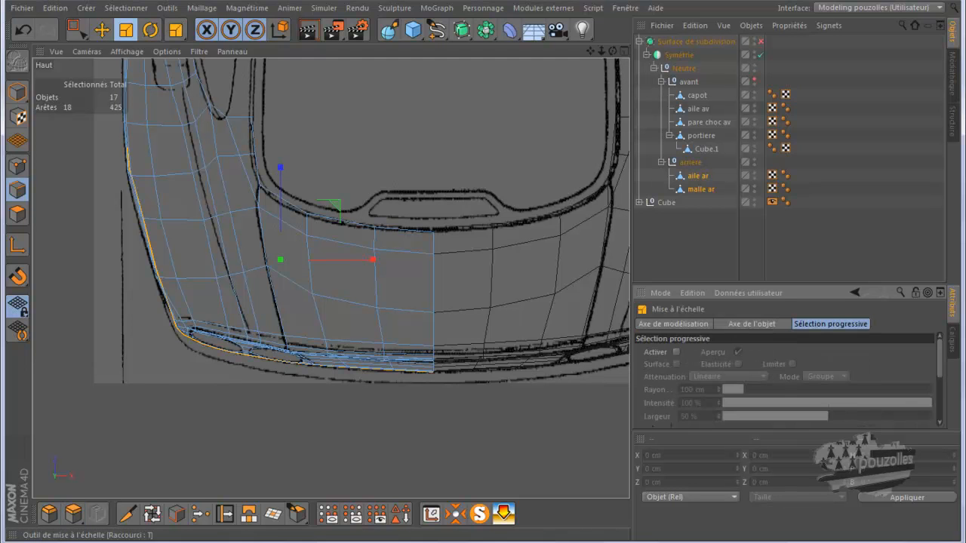
pyautogui.keyDown('ctrl'); pyautogui.moveTo(332, 317); pyautogui.dragTo(358, 317); pyautogui.keyUp('ctrl')
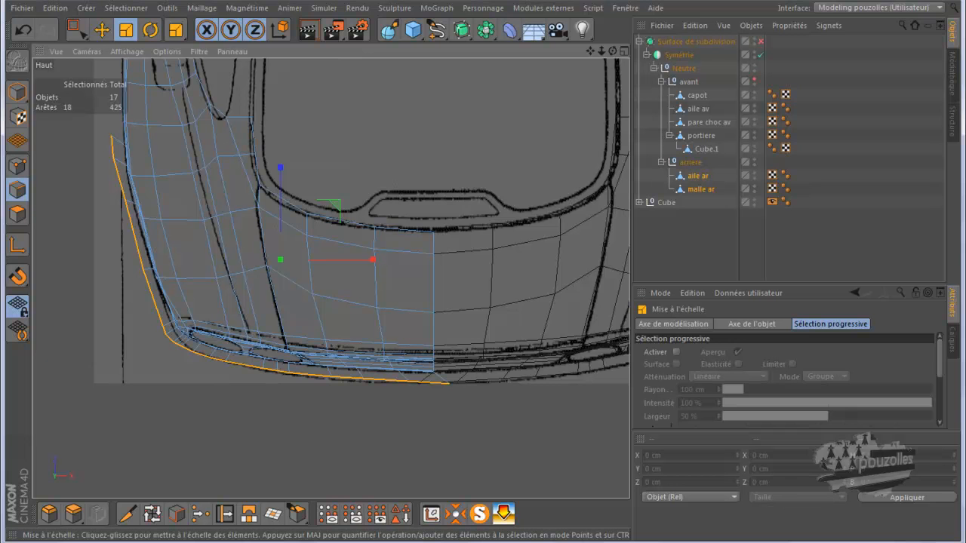
# In point mode, move the first extruded points behind the wheel arch inward onto the car's side outline in the top-view blueprint.
pyautogui.click(18, 165)
pyautogui.scroll(5, 92, 130)
pyautogui.scroll(3, 96, 132)
pyautogui.moveTo(73, 29); pyautogui.dragTo(128, 43)
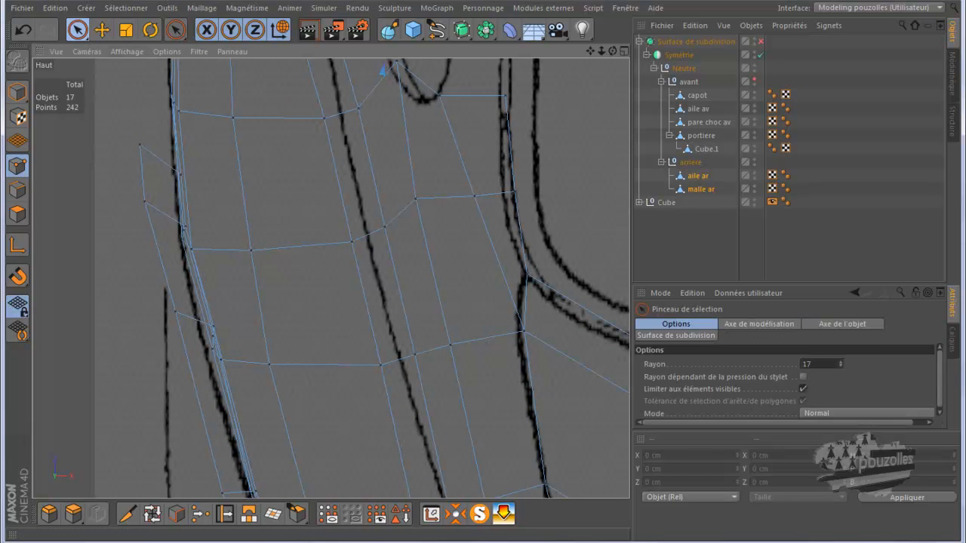
pyautogui.click(139, 147)
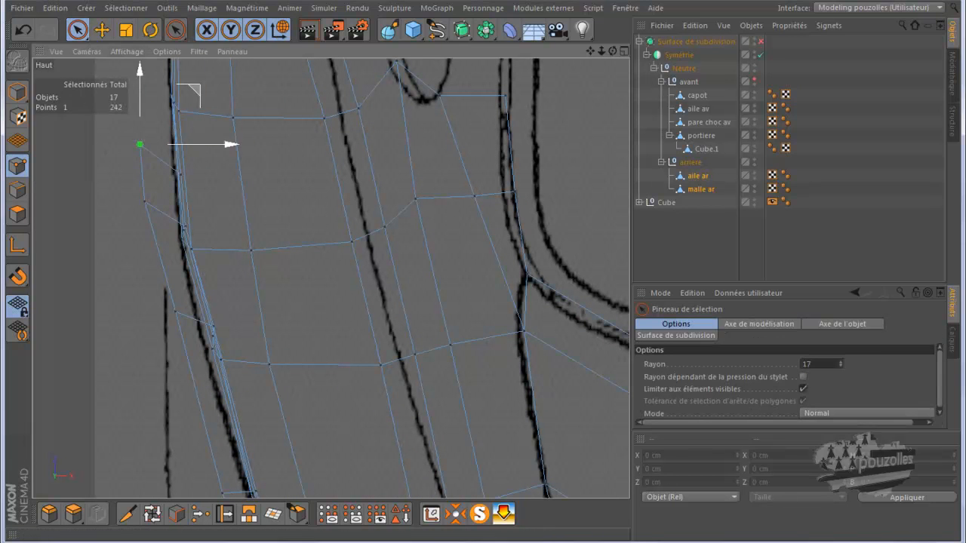
pyautogui.moveTo(139, 144)
pyautogui.mouseDown()
pyautogui.moveTo(176, 176)
pyautogui.moveTo(151, 218)
pyautogui.moveTo(165, 235)
pyautogui.moveTo(179, 227)
pyautogui.mouseUp()
pyautogui.click(144, 201)
pyautogui.click(176, 310)
pyautogui.moveTo(175, 310); pyautogui.dragTo(201, 334)
pyautogui.scroll(-6, 193, 202)
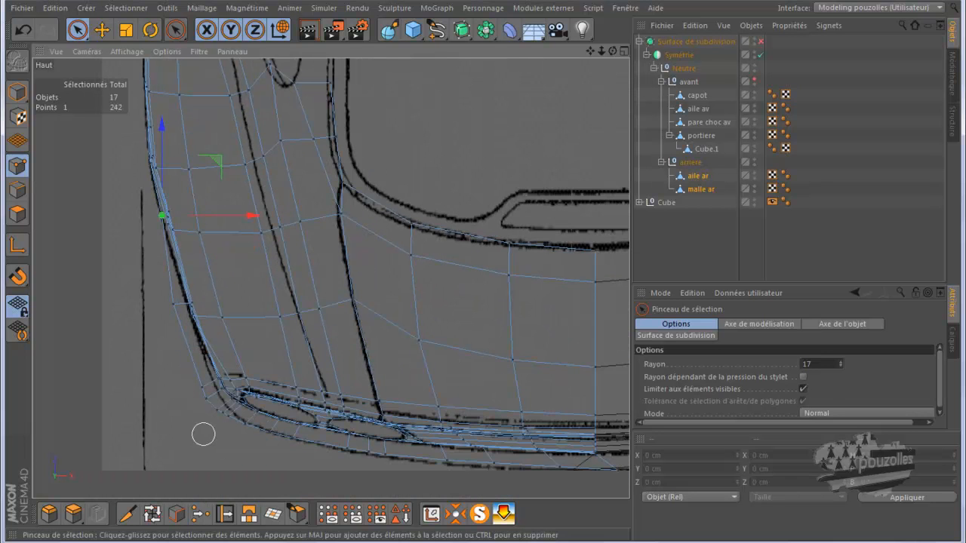
# Align the two extruded side points just ahead of the rear bumper corner with the body's side outline.
pyautogui.scroll(5, 205, 435)
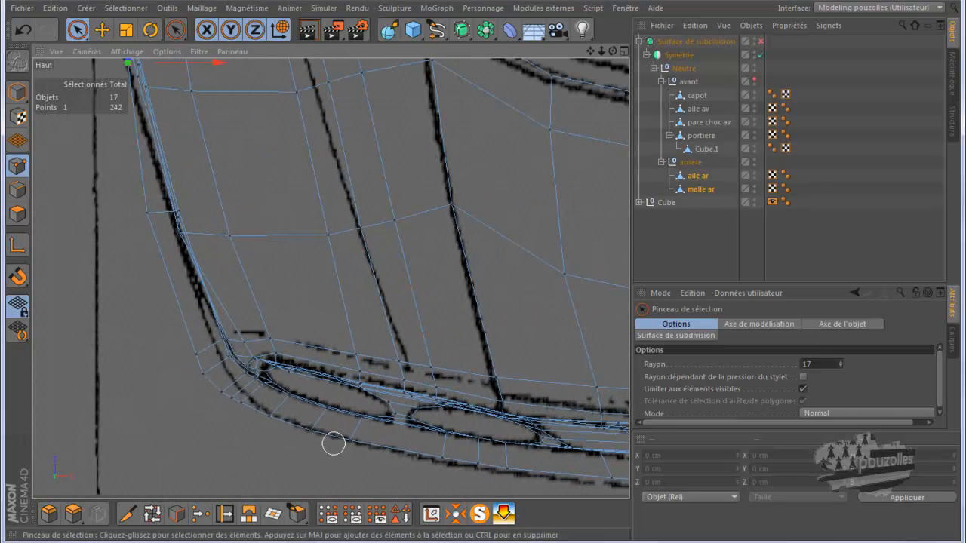
pyautogui.click(147, 212)
pyautogui.moveTo(231, 212); pyautogui.dragTo(255, 216)
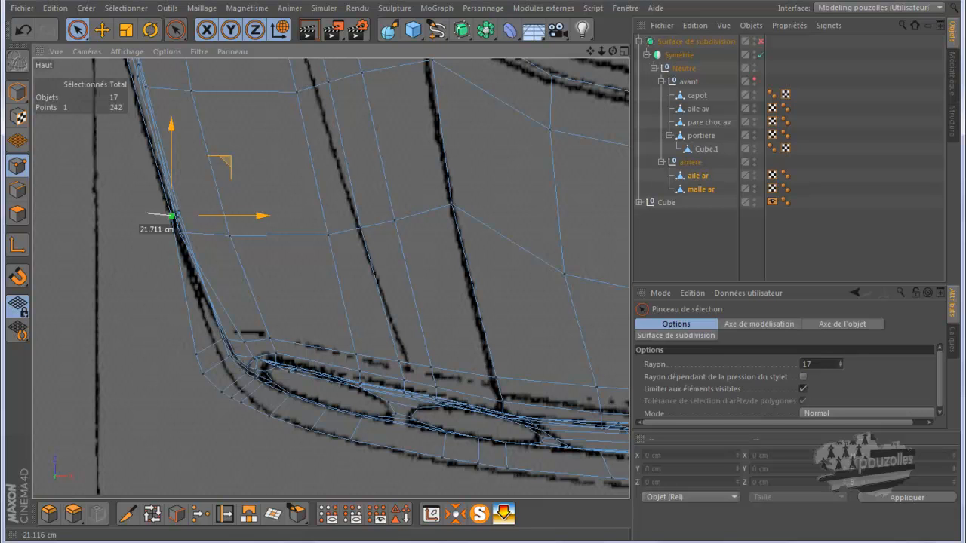
pyautogui.moveTo(255, 216); pyautogui.dragTo(252, 215)
pyautogui.click(196, 354)
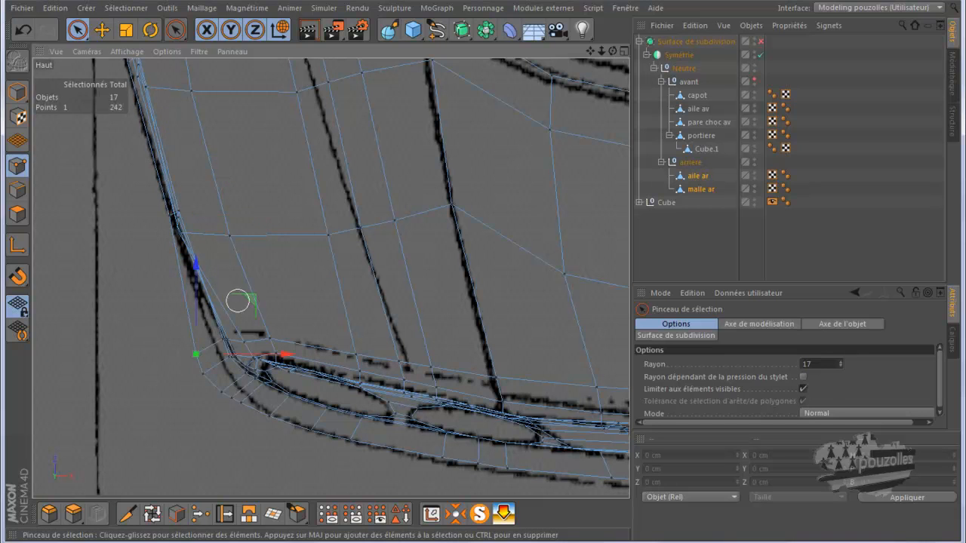
pyautogui.moveTo(196, 354); pyautogui.dragTo(212, 338)
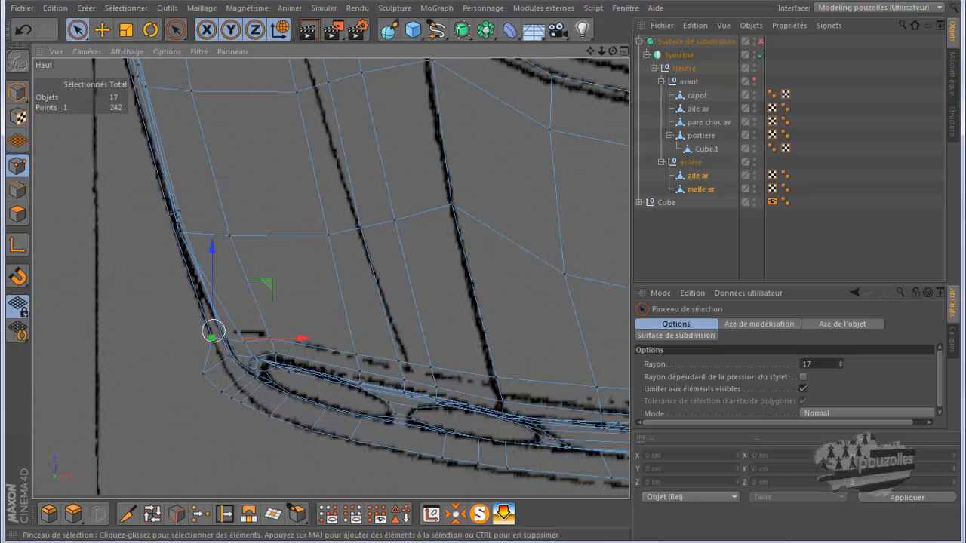
# Reposition the extruded points around the rear bumper corner so they follow the blueprint's rounded outer contour.
pyautogui.click(203, 373)
pyautogui.moveTo(203, 373); pyautogui.dragTo(221, 360)
pyautogui.click(221, 391)
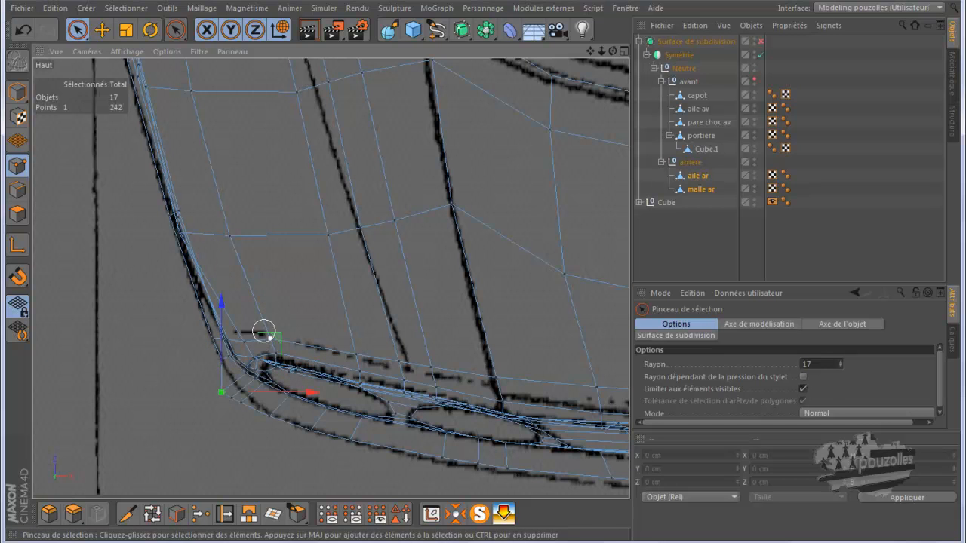
pyautogui.moveTo(221, 392)
pyautogui.mouseDown()
pyautogui.moveTo(229, 377)
pyautogui.moveTo(228, 397)
pyautogui.moveTo(249, 399)
pyautogui.mouseUp()
pyautogui.click(257, 418)
pyautogui.click(263, 412)
pyautogui.scroll(4, 267, 442)
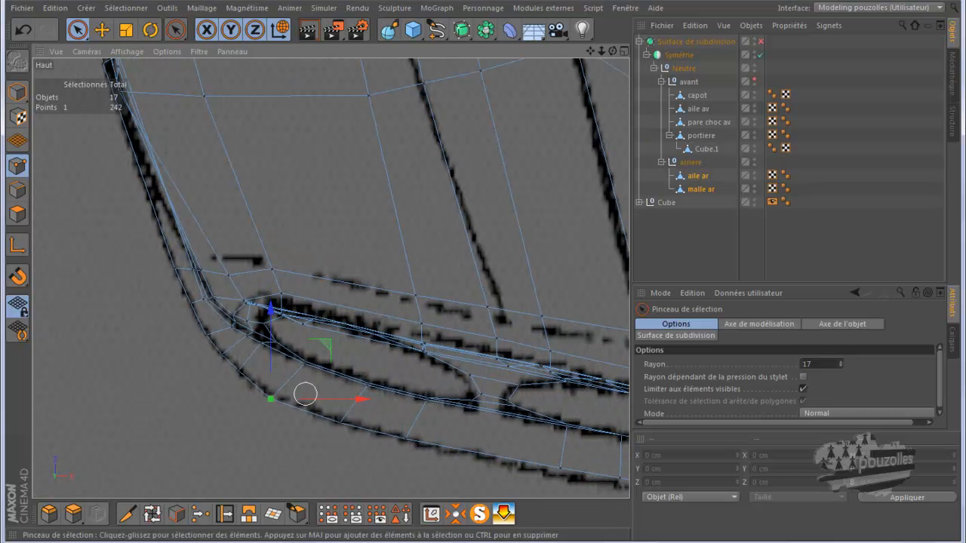
pyautogui.moveTo(271, 398); pyautogui.dragTo(271, 395)
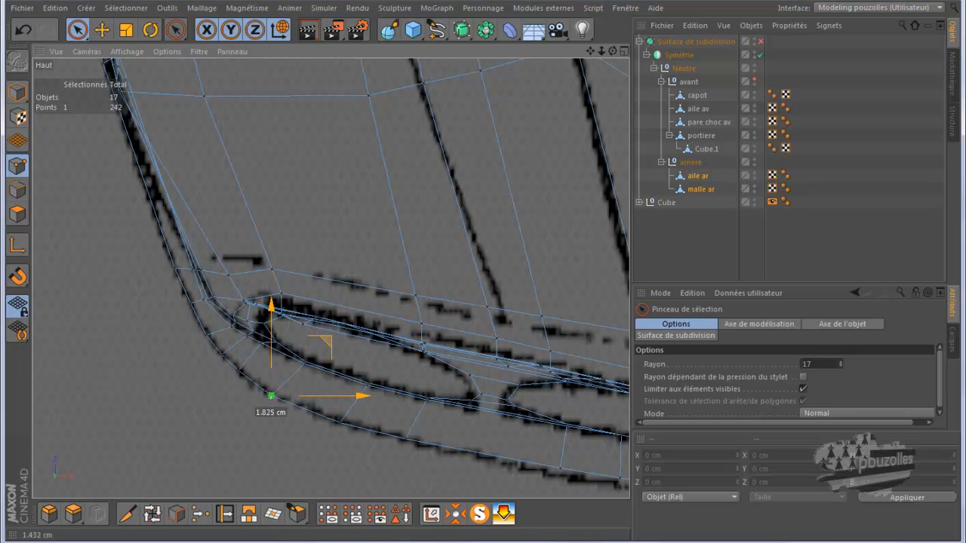
pyautogui.scroll(-3, 166, 403)
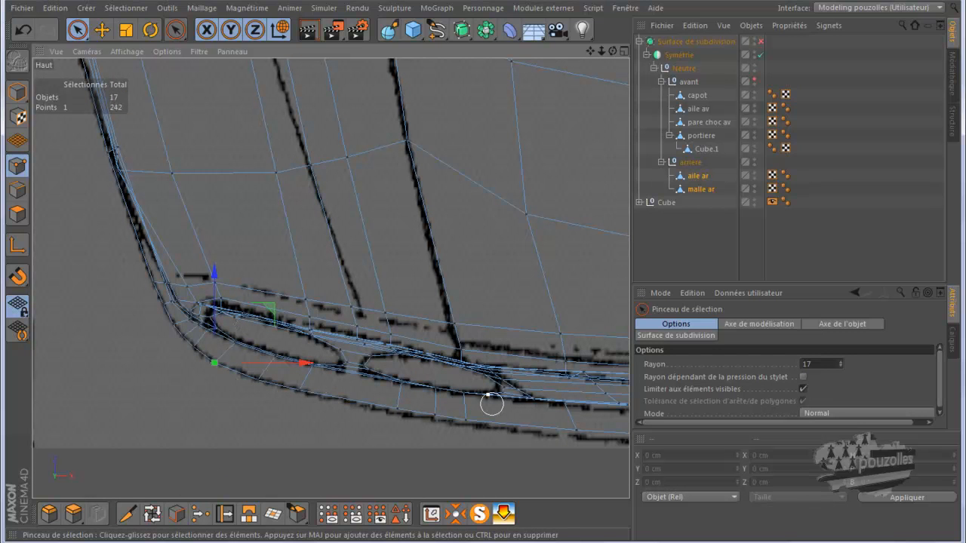
# Adjust the extruded points along the tail lights one by one onto the rear bumper's outer line in the blueprint.
pyautogui.click(411, 401)
pyautogui.scroll(2, 434, 422)
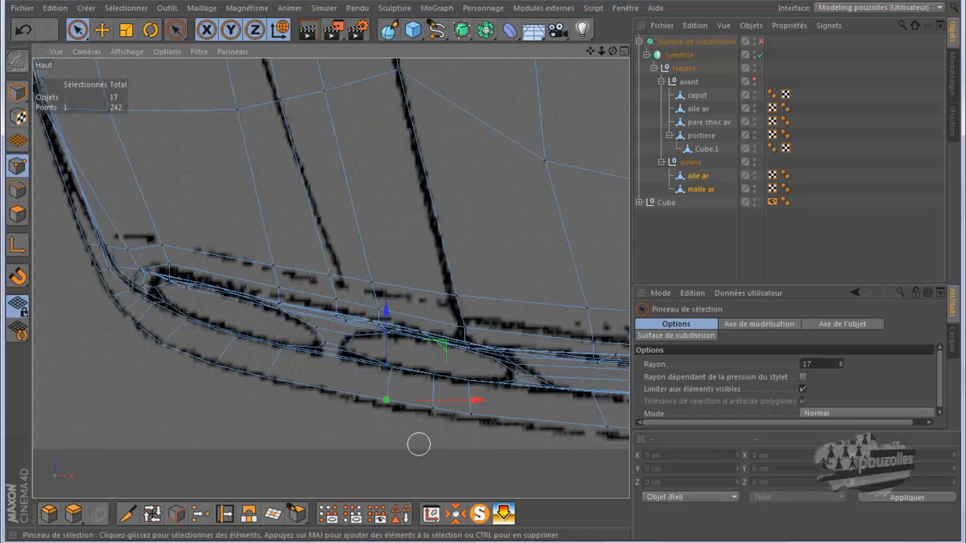
pyautogui.scroll(2, 423, 445)
pyautogui.scroll(2, 290, 414)
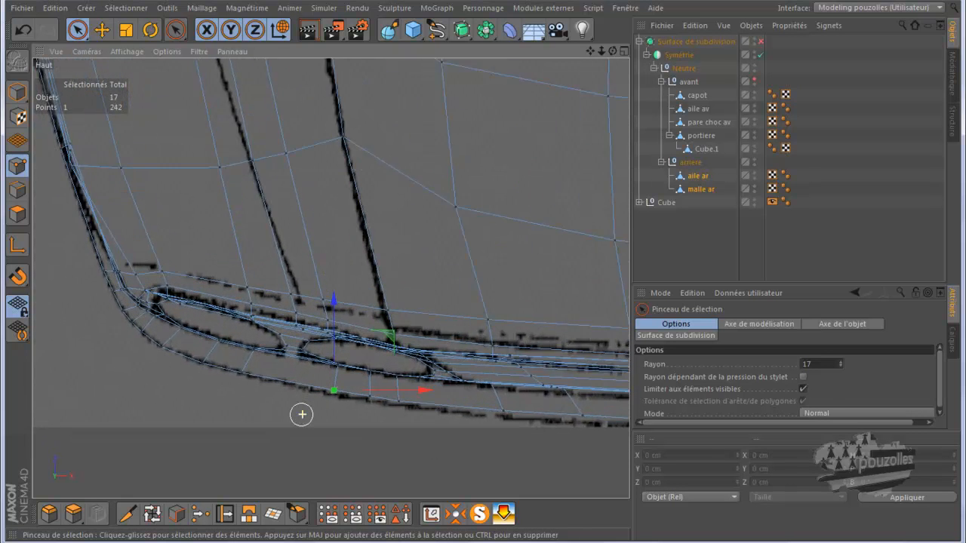
pyautogui.scroll(2, 301, 415)
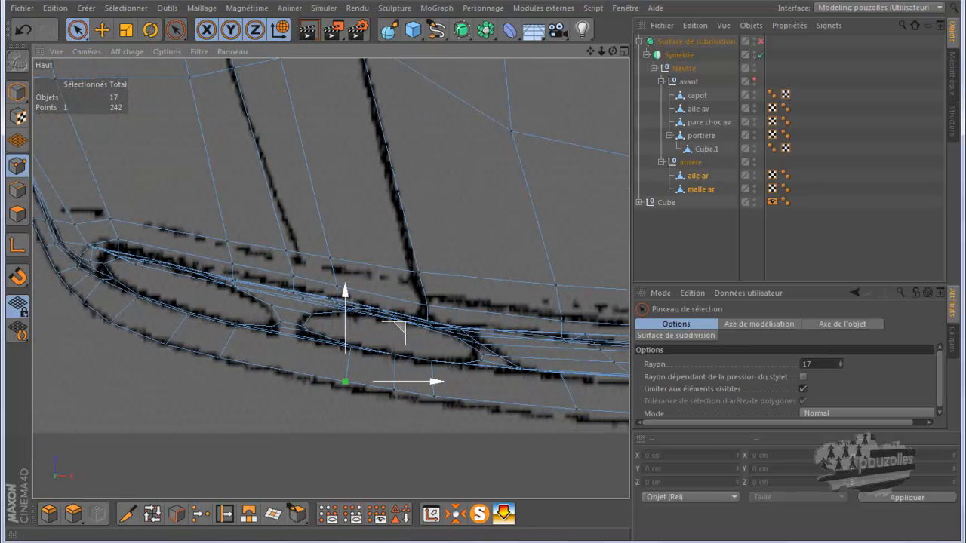
pyautogui.moveTo(345, 382); pyautogui.dragTo(342, 385)
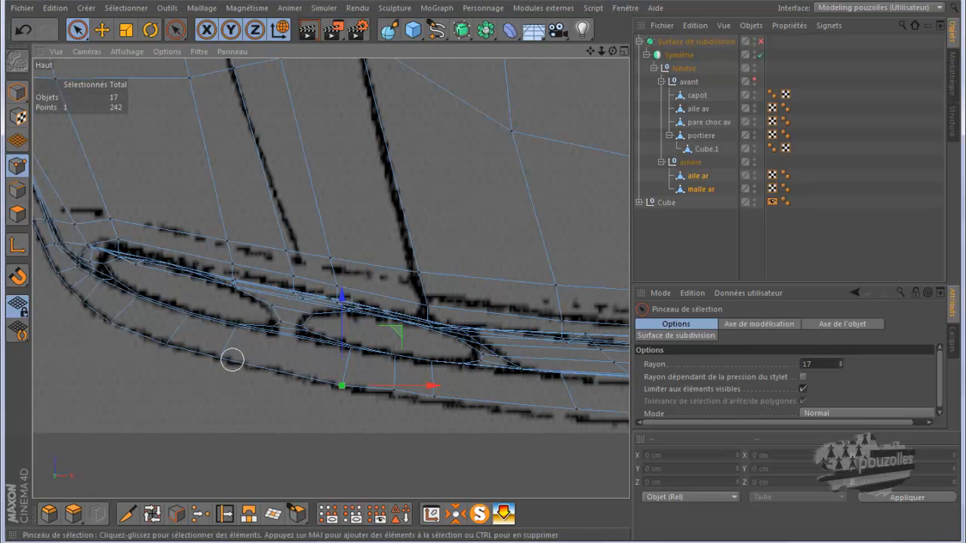
pyautogui.click(172, 347)
pyautogui.moveTo(166, 345); pyautogui.dragTo(169, 344)
pyautogui.click(402, 352)
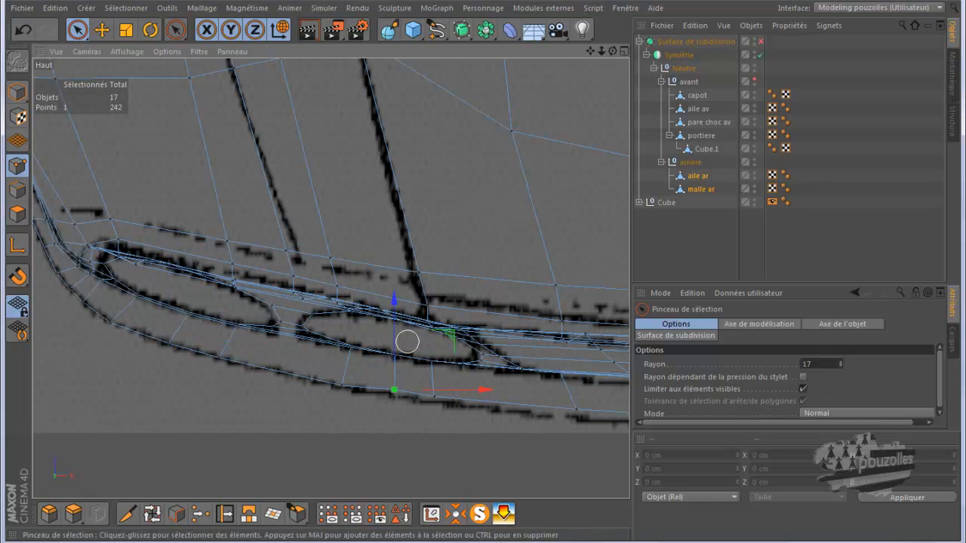
pyautogui.moveTo(394, 300); pyautogui.dragTo(394, 304)
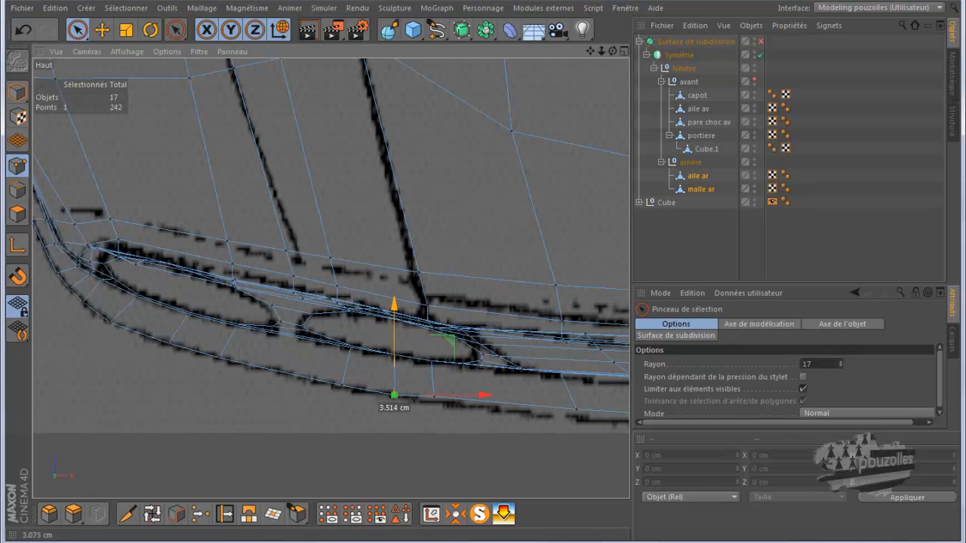
pyautogui.click(433, 396)
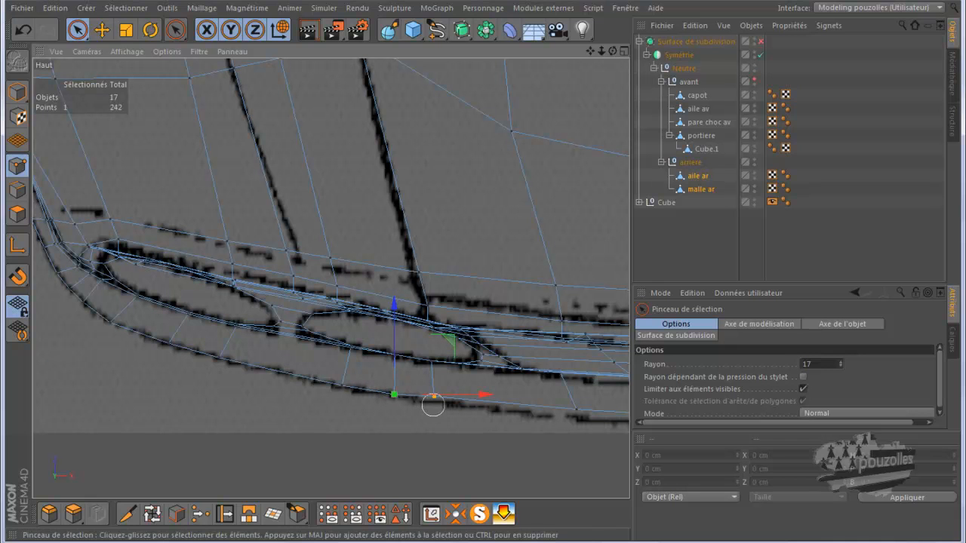
pyautogui.moveTo(434, 325); pyautogui.dragTo(434, 330)
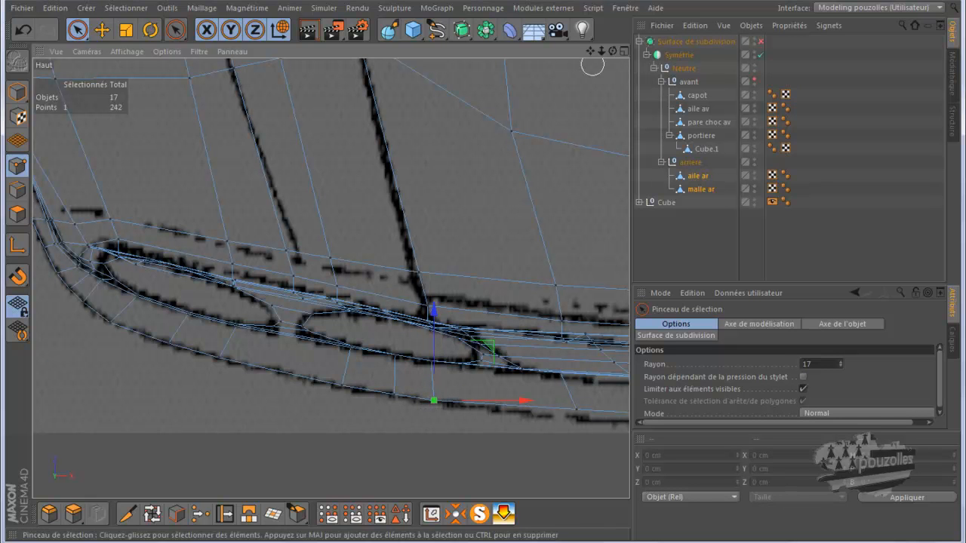
# Select the two overlapping extruded points at the junction of the rear wing and trunk and weld them together.
pyautogui.keyDown('alt'); pyautogui.moveTo(434, 330); pyautogui.dragTo(176, 290, button='middle'); pyautogui.keyUp('alt')
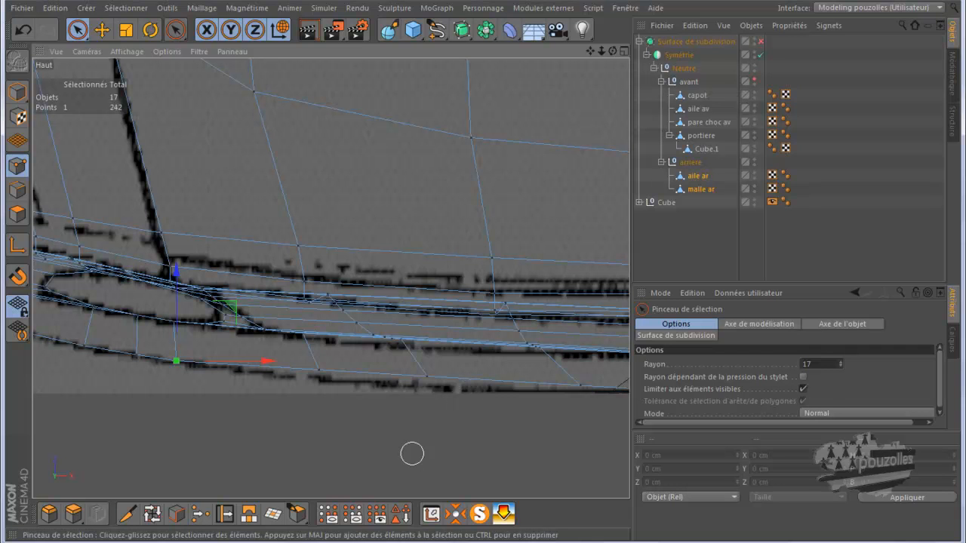
pyautogui.scroll(2, 407, 450)
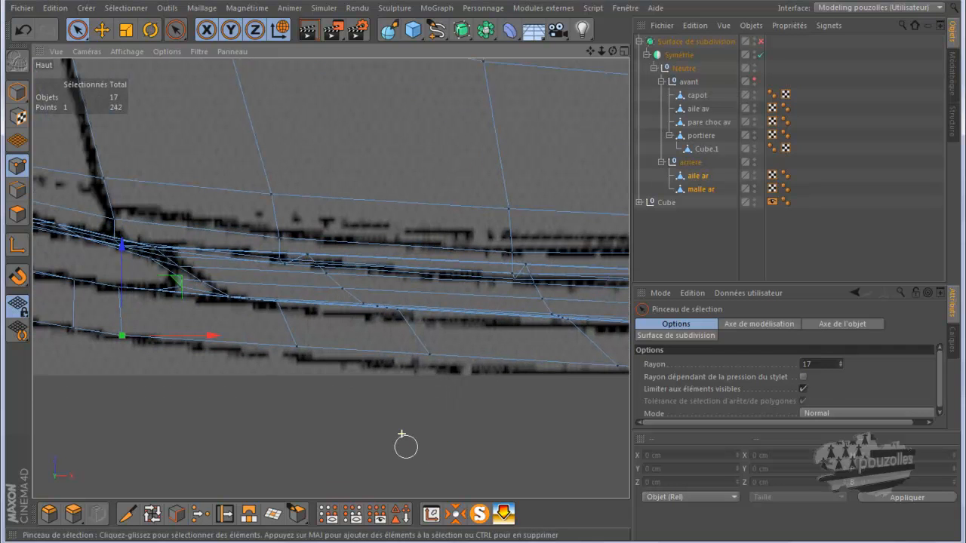
pyautogui.click(297, 348)
pyautogui.moveTo(350, 294); pyautogui.dragTo(363, 296)
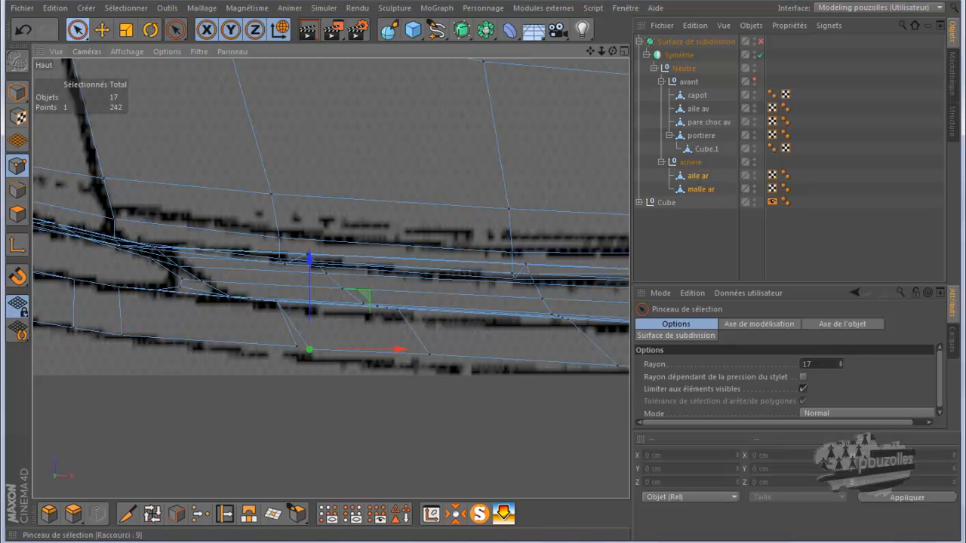
pyautogui.click(77, 30)
pyautogui.click(287, 351)
pyautogui.moveTo(286, 351); pyautogui.dragTo(304, 345)
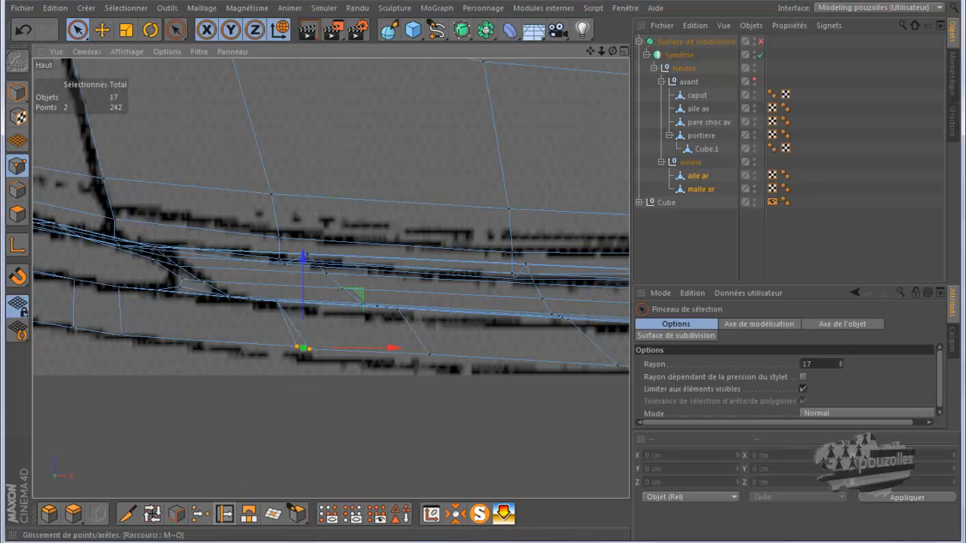
pyautogui.click(200, 514)
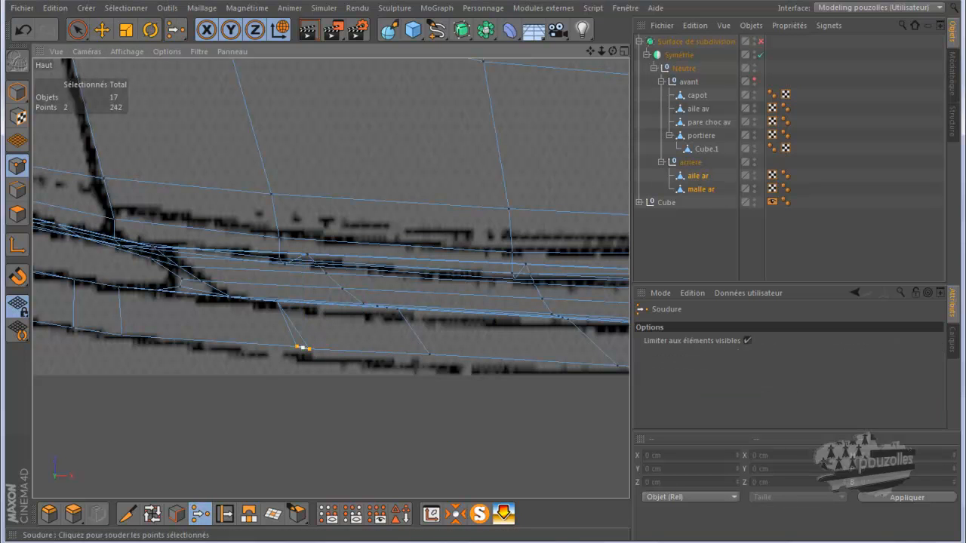
pyautogui.click(297, 346)
# Move the welded junction point and the neighbouring trunk point onto the rear bumper outline, straightening their connecting edges.
pyautogui.click(102, 30)
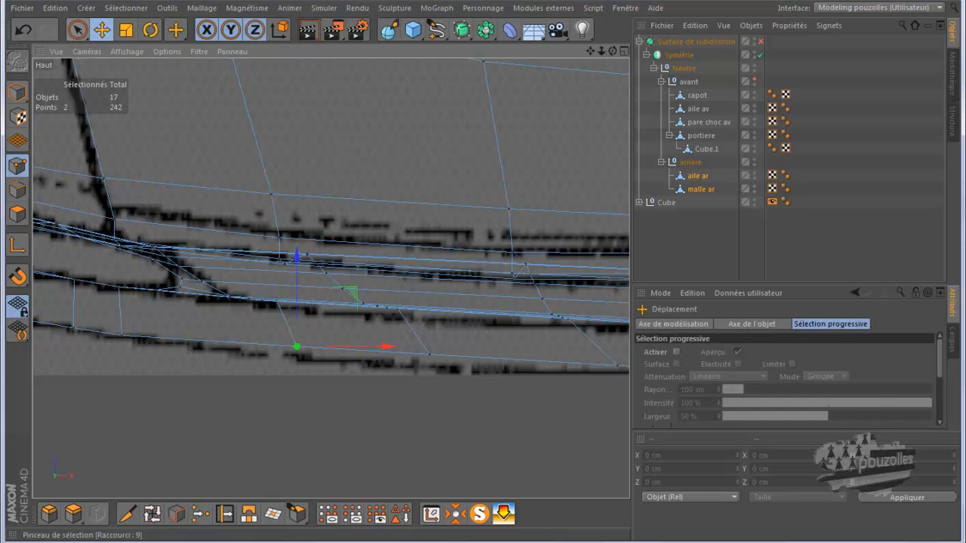
pyautogui.click(78, 30)
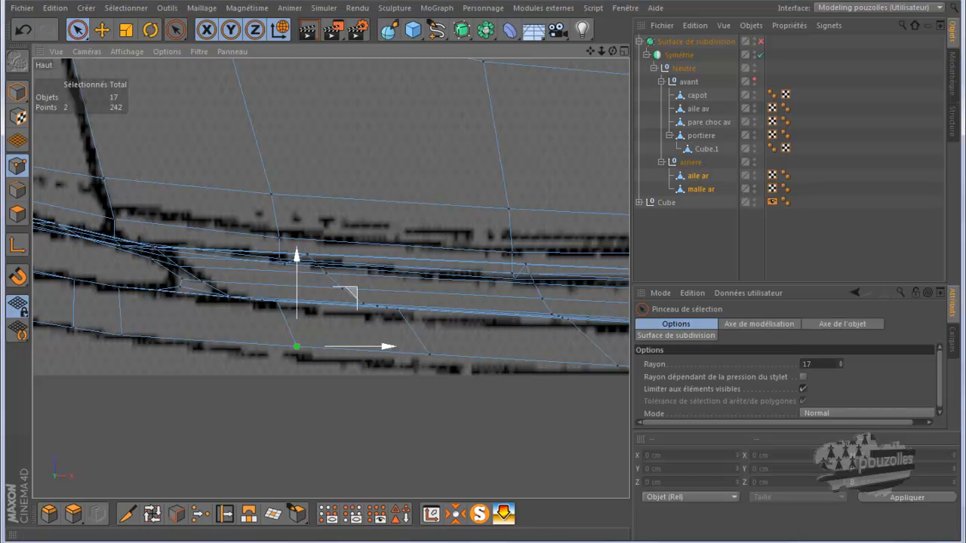
pyautogui.moveTo(348, 296); pyautogui.dragTo(335, 303)
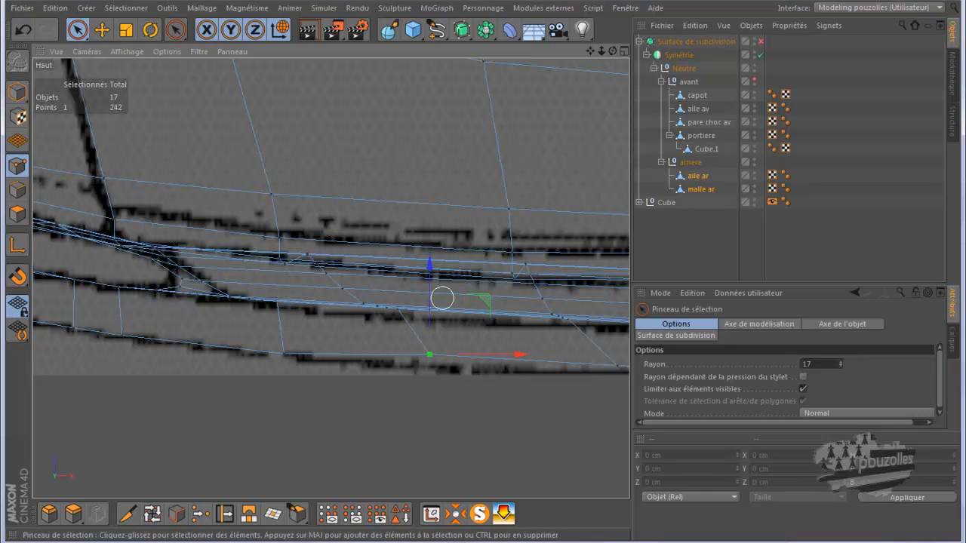
pyautogui.moveTo(429, 354); pyautogui.dragTo(418, 362)
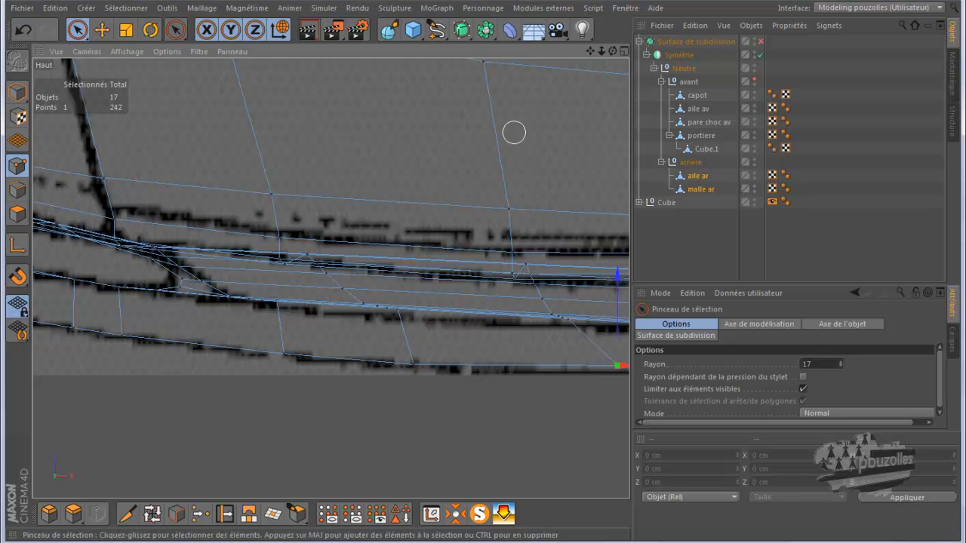
# Place the last two extruded trunk points on the bumper outline, with the end point on the symmetry centre line.
pyautogui.moveTo(590, 52); pyautogui.dragTo(381, 48)
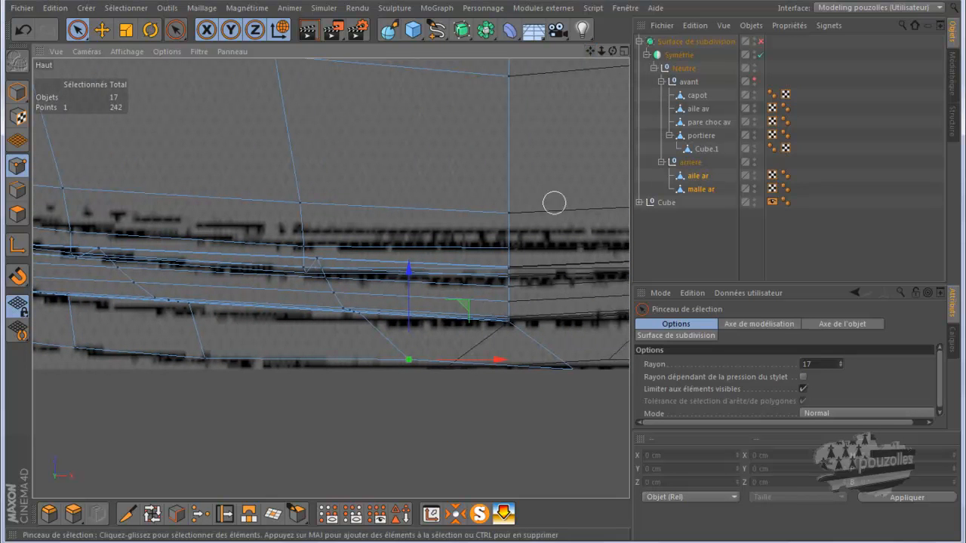
pyautogui.moveTo(468, 294); pyautogui.dragTo(423, 297)
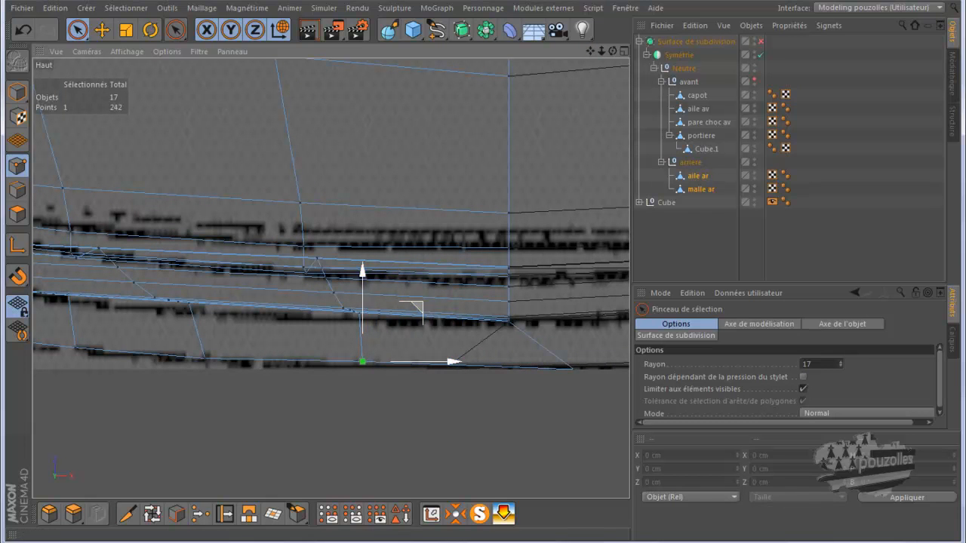
pyautogui.click(573, 369)
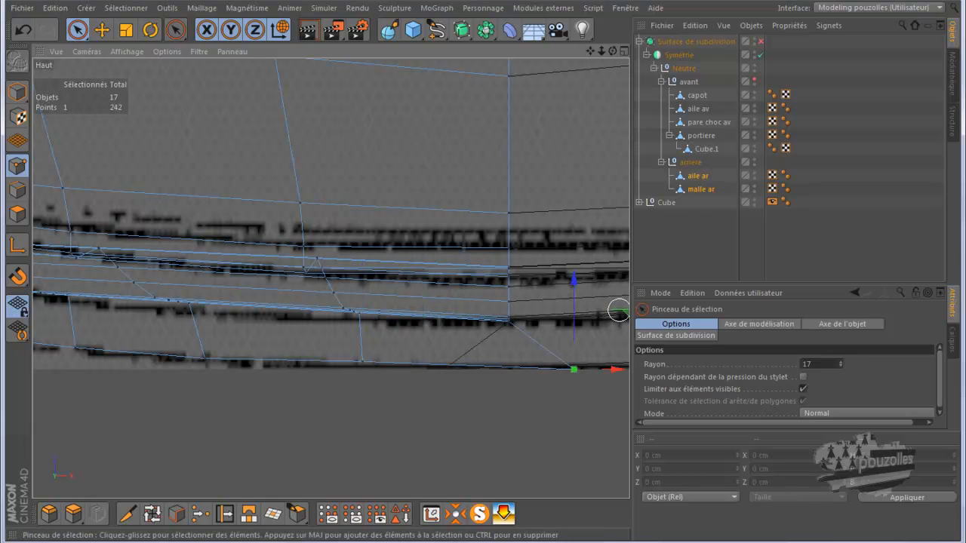
pyautogui.moveTo(620, 310); pyautogui.dragTo(555, 313)
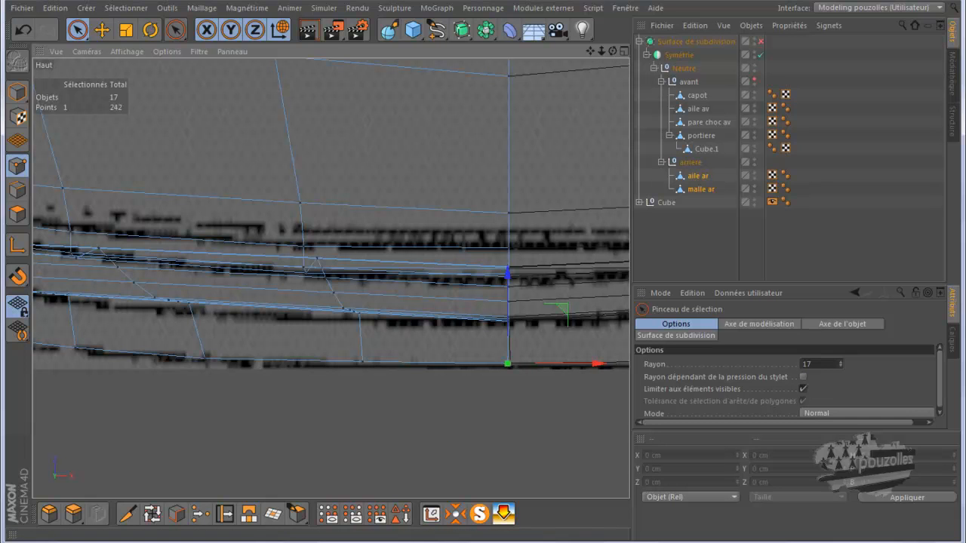
# Switch to polygon mode and show the rear of the car close up in the full-size perspective view.
pyautogui.middleClick(466, 440)
pyautogui.click(17, 215)
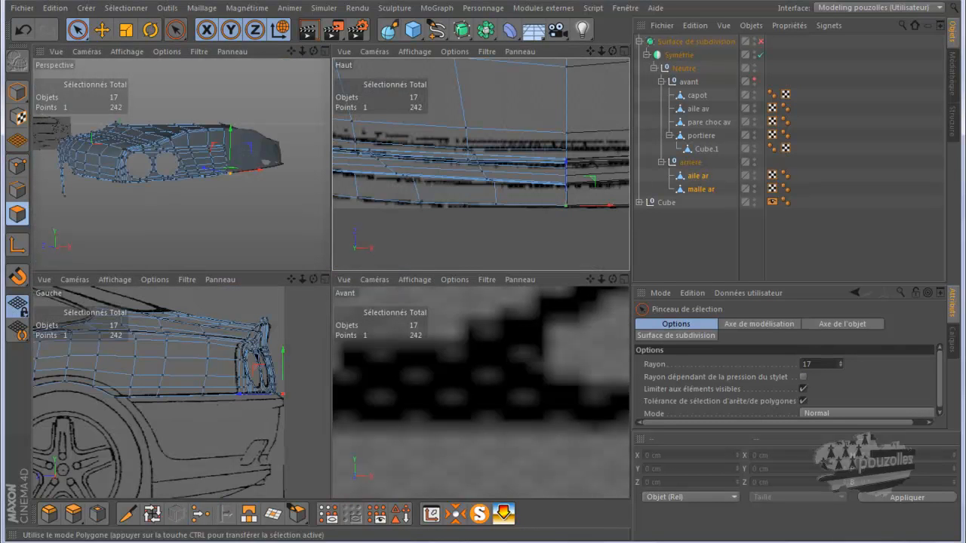
pyautogui.middleClick(201, 218)
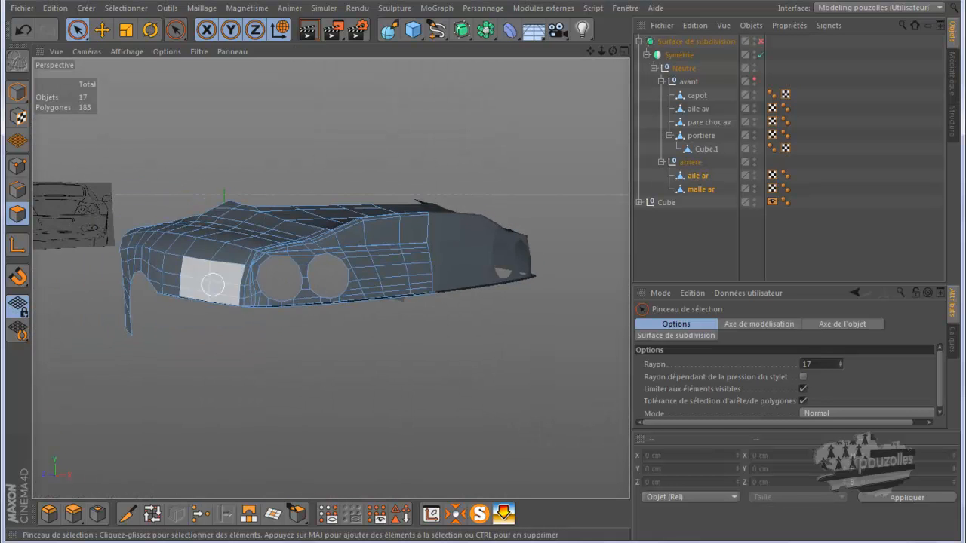
pyautogui.scroll(3, 209, 284)
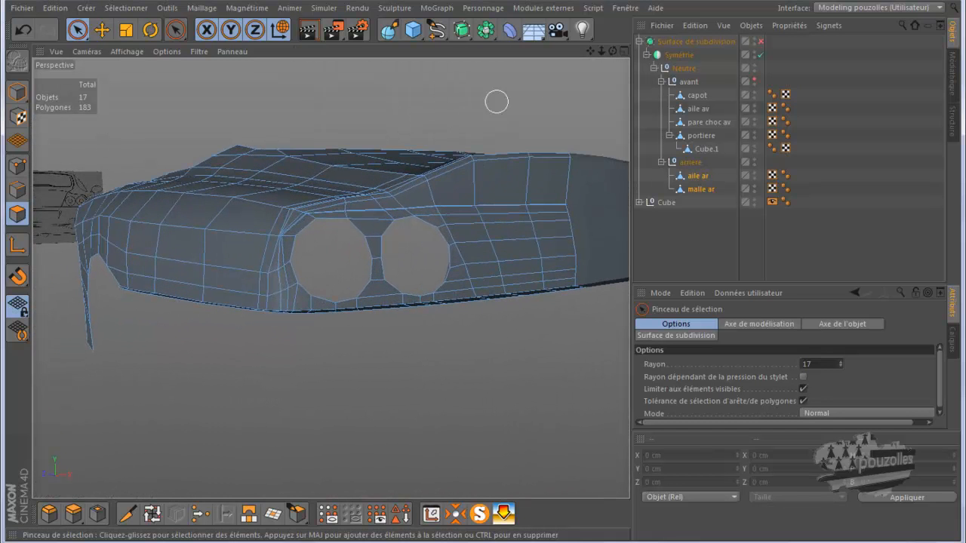
# Split the strip of extruded polygons along the lower edge of the rear wing and trunk into separate objects, deleting the original polygons.
pyautogui.moveTo(613, 51)
pyautogui.mouseDown()
pyautogui.moveTo(377, 302)
pyautogui.moveTo(227, 392)
pyautogui.mouseUp()
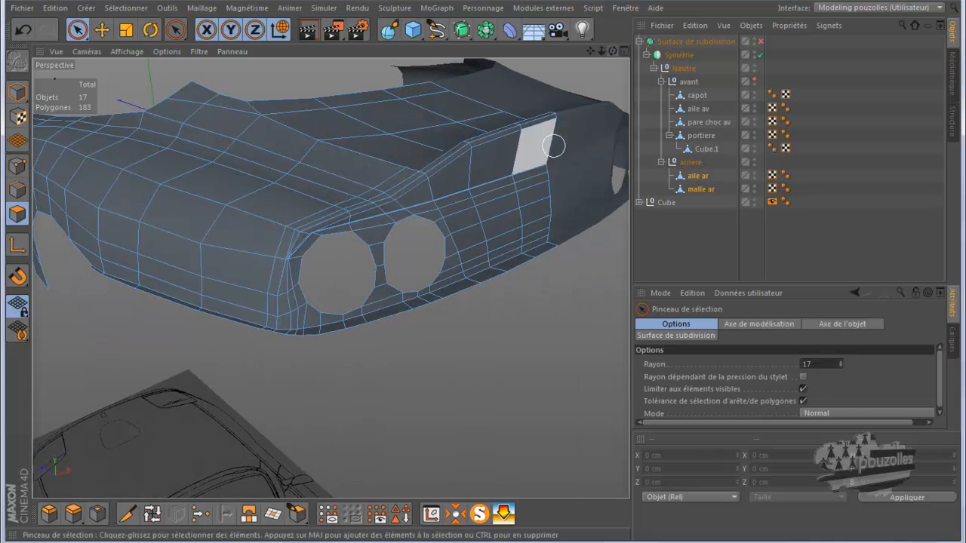
pyautogui.click(90, 280)
pyautogui.moveTo(108, 289); pyautogui.dragTo(214, 328)
pyautogui.moveTo(268, 342)
pyautogui.mouseDown()
pyautogui.moveTo(426, 318)
pyautogui.moveTo(575, 248)
pyautogui.moveTo(552, 256)
pyautogui.mouseUp()
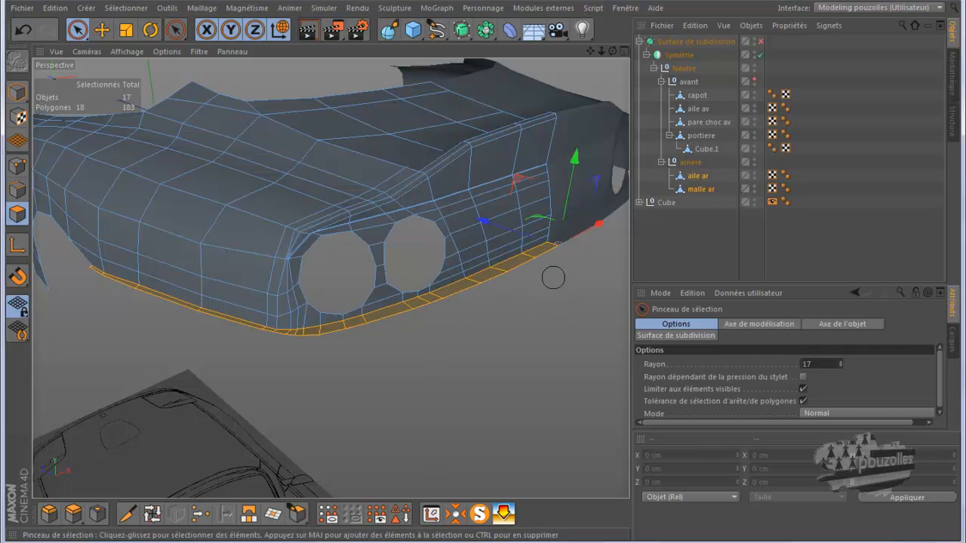
pyautogui.rightClick(569, 167)
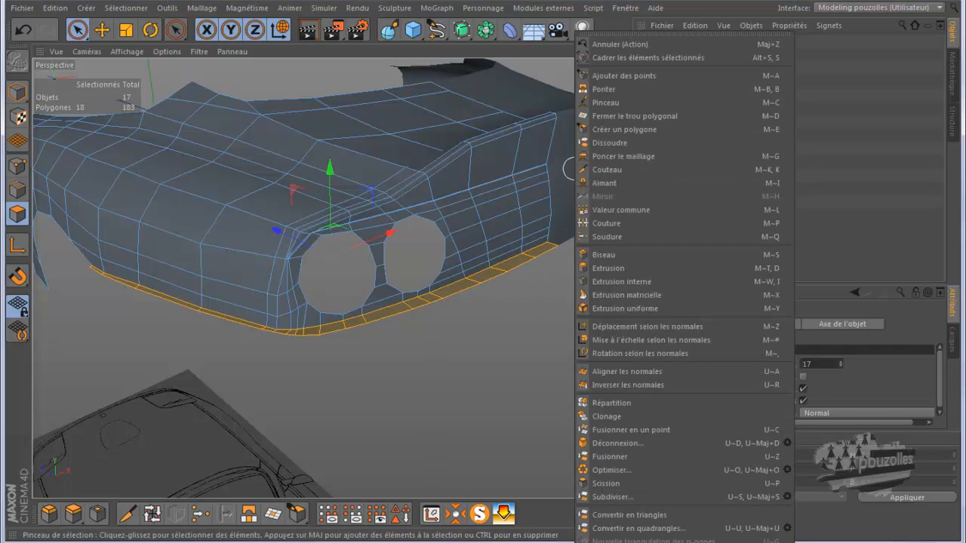
pyautogui.click(606, 483)
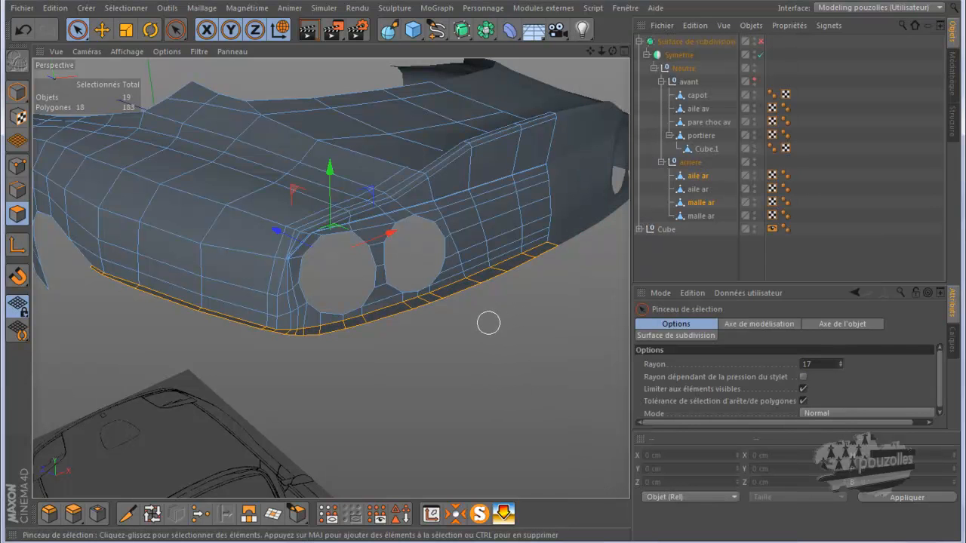
pyautogui.press('Delete')
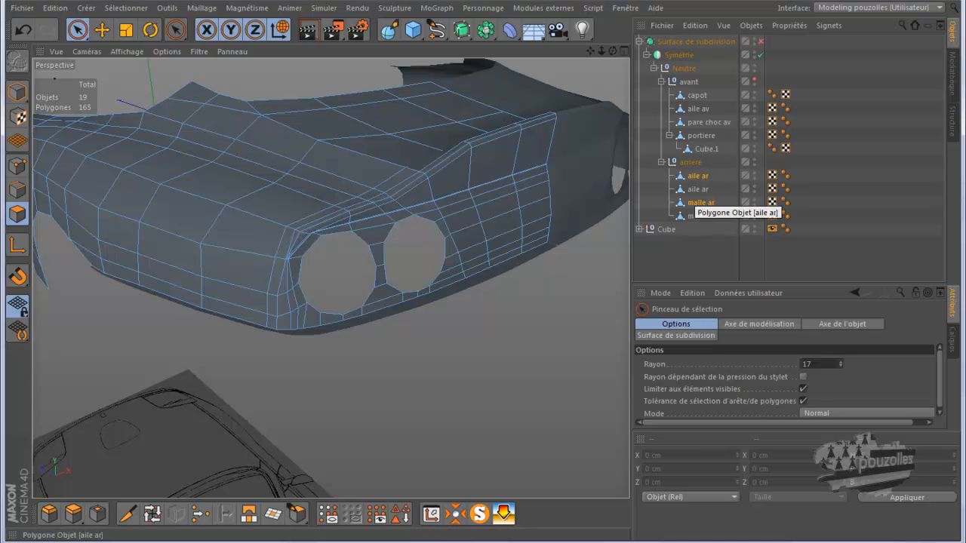
# Merge the two split-off strip objects into a single object without keeping the sources, and rename it "parre choc ar" below malle ar.
pyautogui.click(697, 188)
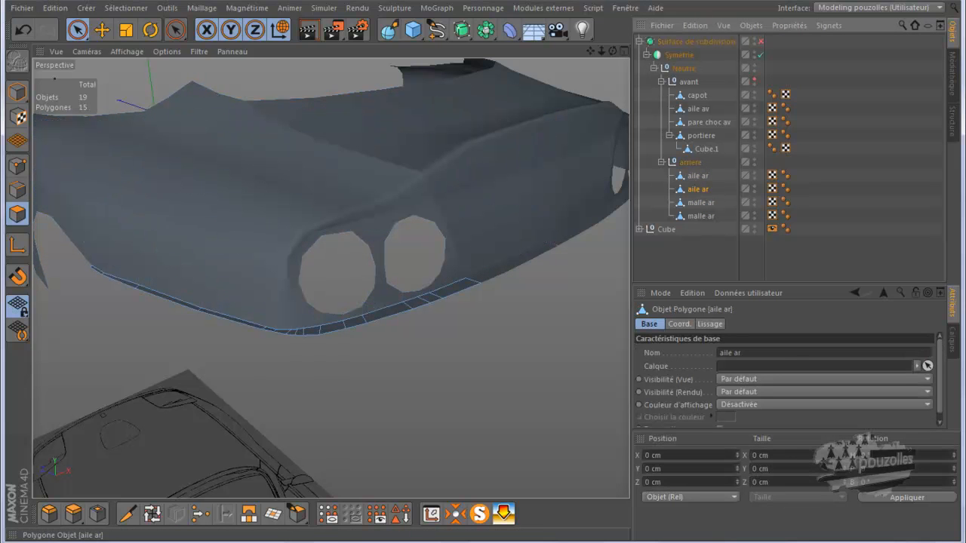
pyautogui.keyDown('ctrl'); pyautogui.click(700, 216); pyautogui.keyUp('ctrl')
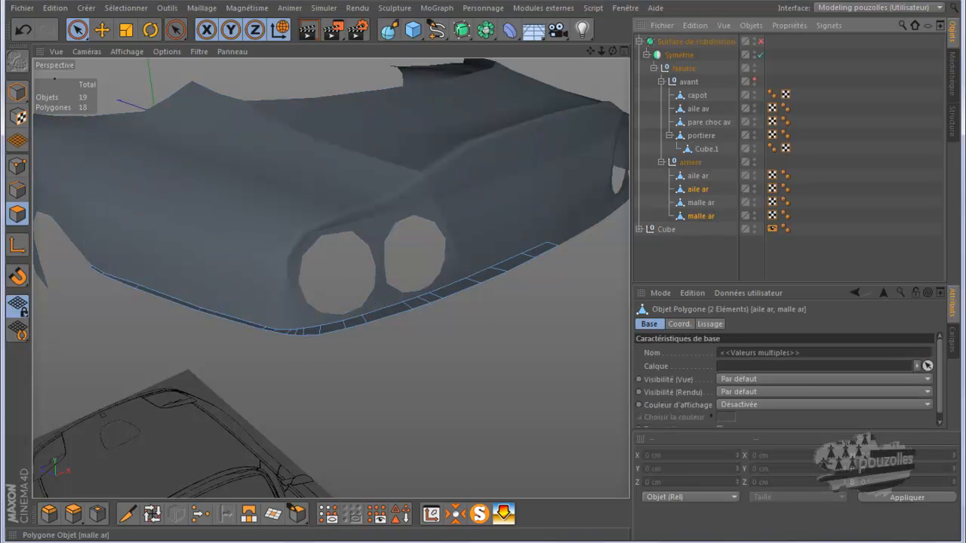
pyautogui.rightClick(698, 218)
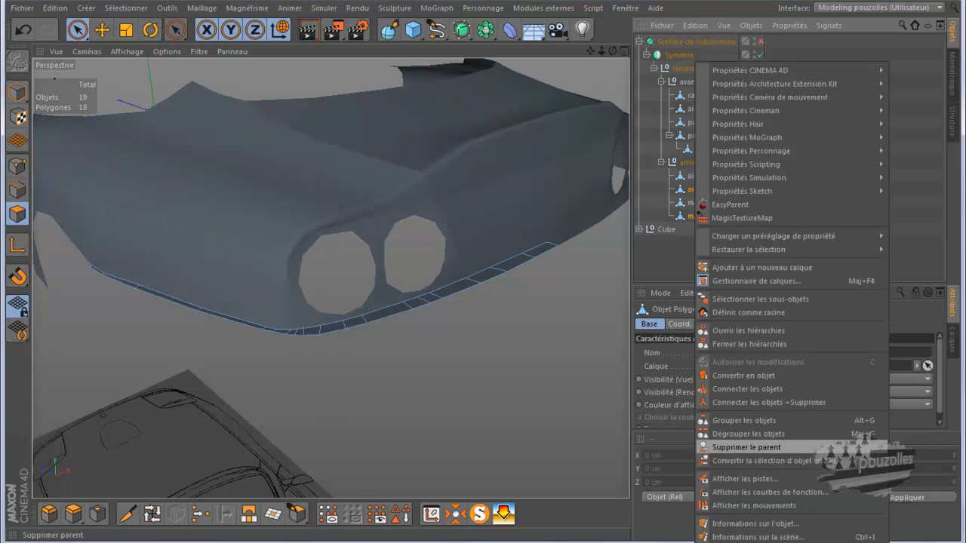
pyautogui.click(762, 402)
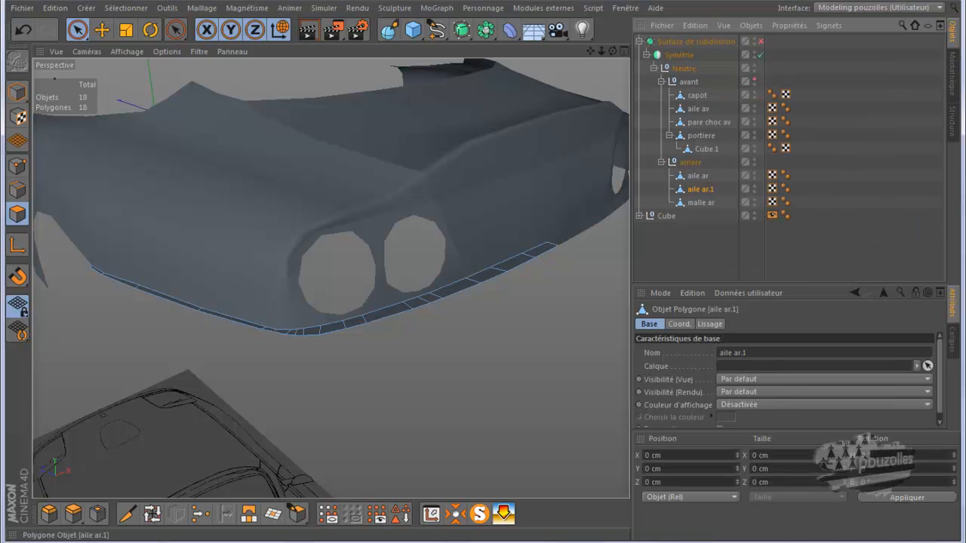
pyautogui.doubleClick(701, 202)
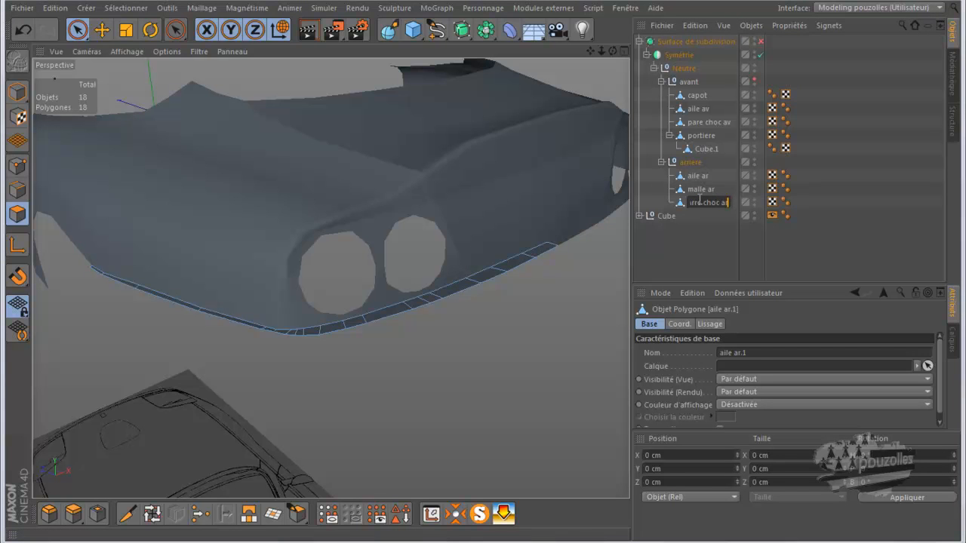
pyautogui.press('Return')
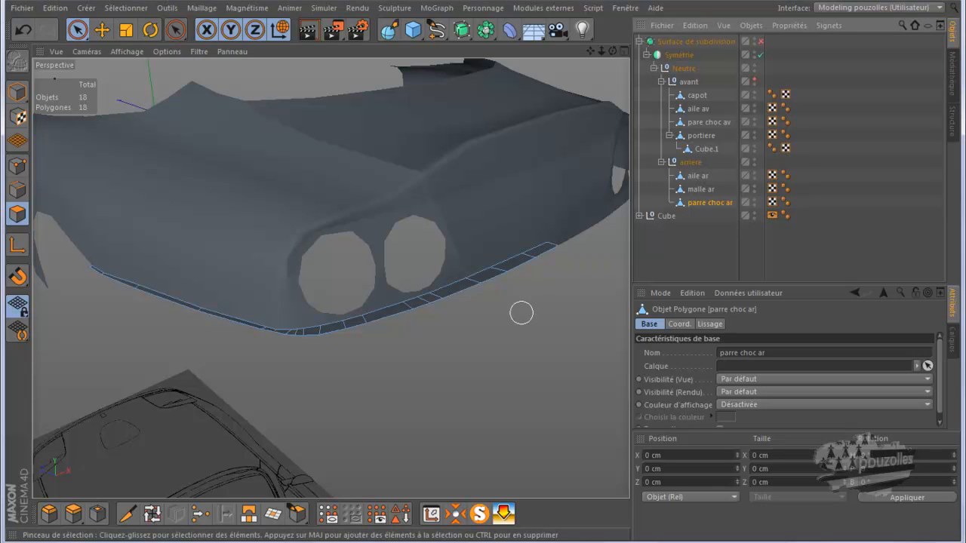
# In point mode at the wing and trunk junction of the bumper strip, let the selection brush also pick hidden elements.
pyautogui.scroll(6, 498, 294)
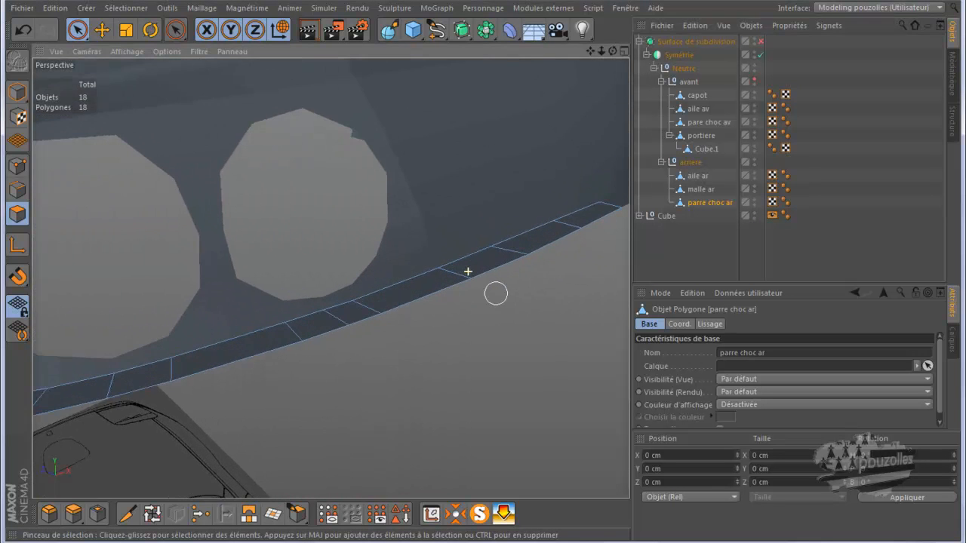
pyautogui.scroll(4, 458, 266)
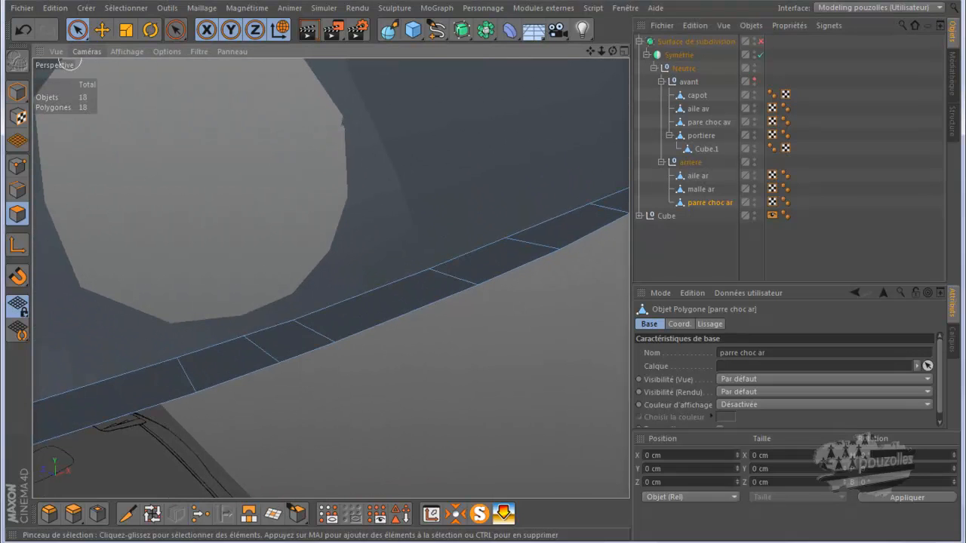
pyautogui.click(17, 165)
pyautogui.click(475, 284)
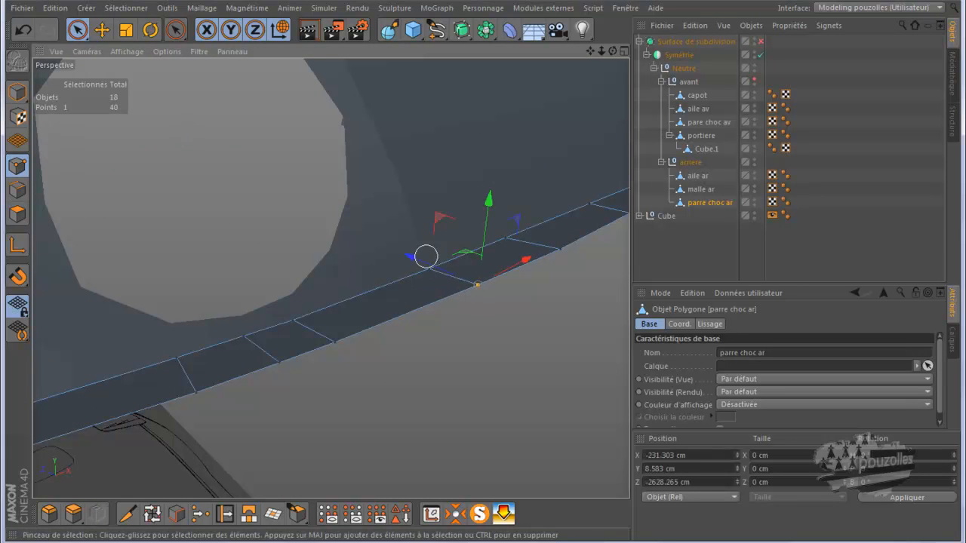
pyautogui.click(430, 274)
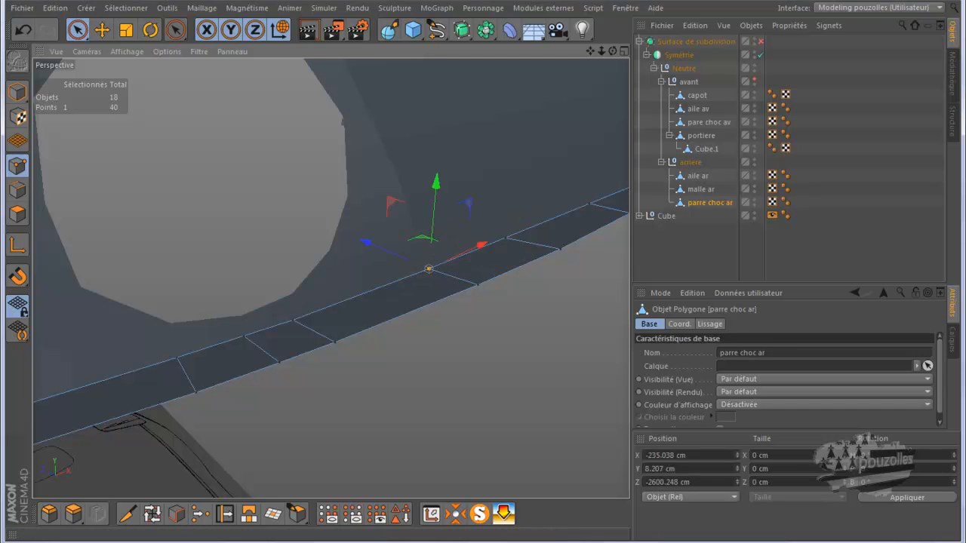
pyautogui.click(76, 30)
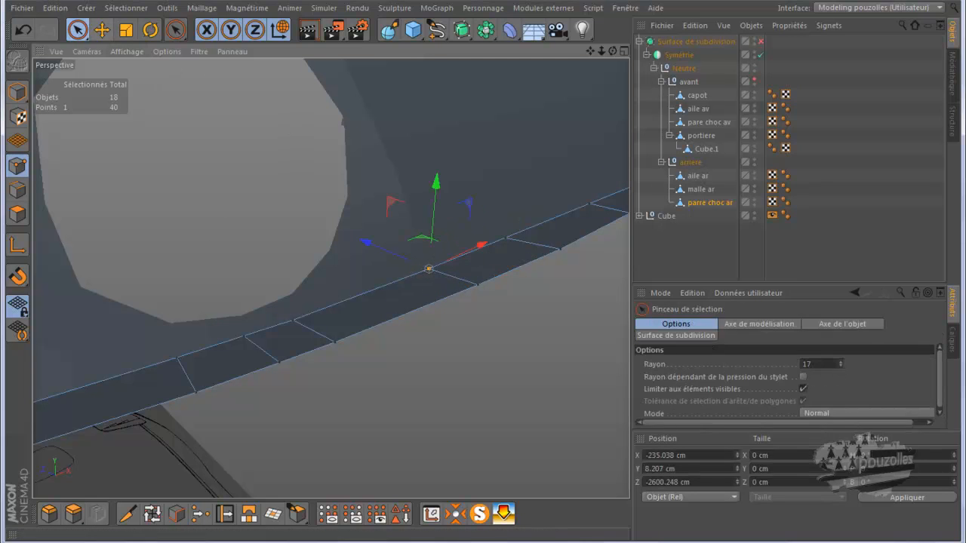
pyautogui.moveTo(789, 284); pyautogui.dragTo(789, 241)
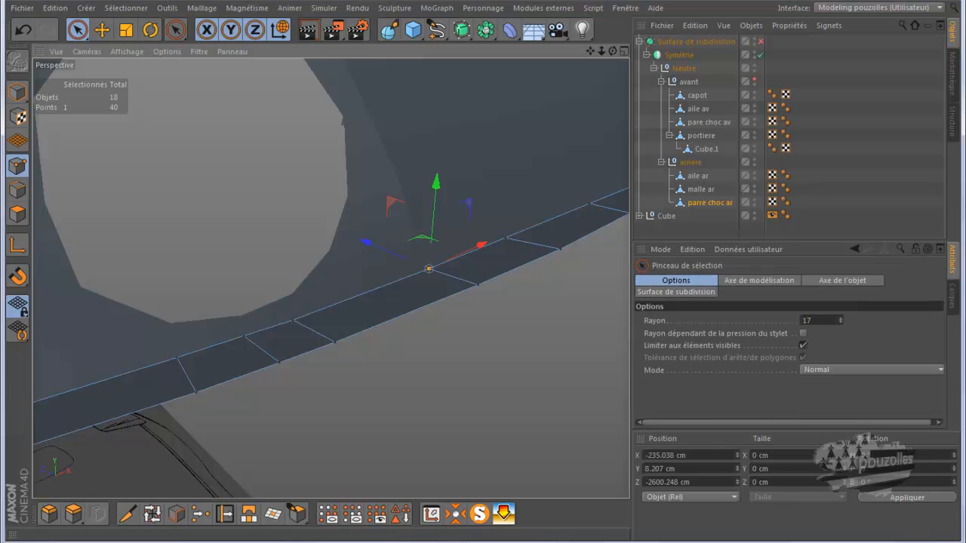
pyautogui.click(802, 345)
# Weld the overlapping lower points and the overlapping upper points where the wing and trunk parts of the bumper strip meet.
pyautogui.click(417, 285)
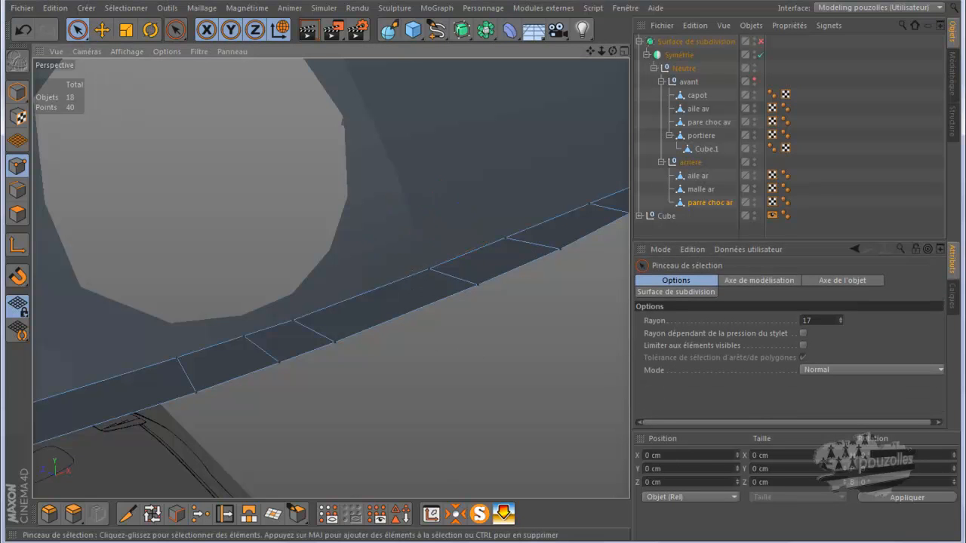
pyautogui.click(424, 274)
pyautogui.click(477, 284)
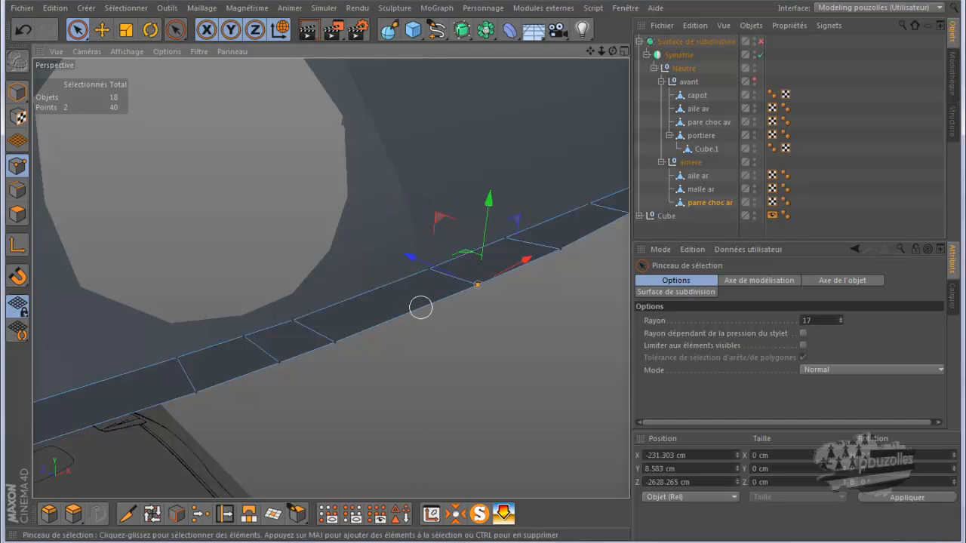
pyautogui.keyDown('alt'); pyautogui.moveTo(423, 312); pyautogui.dragTo(407, 319); pyautogui.keyUp('alt')
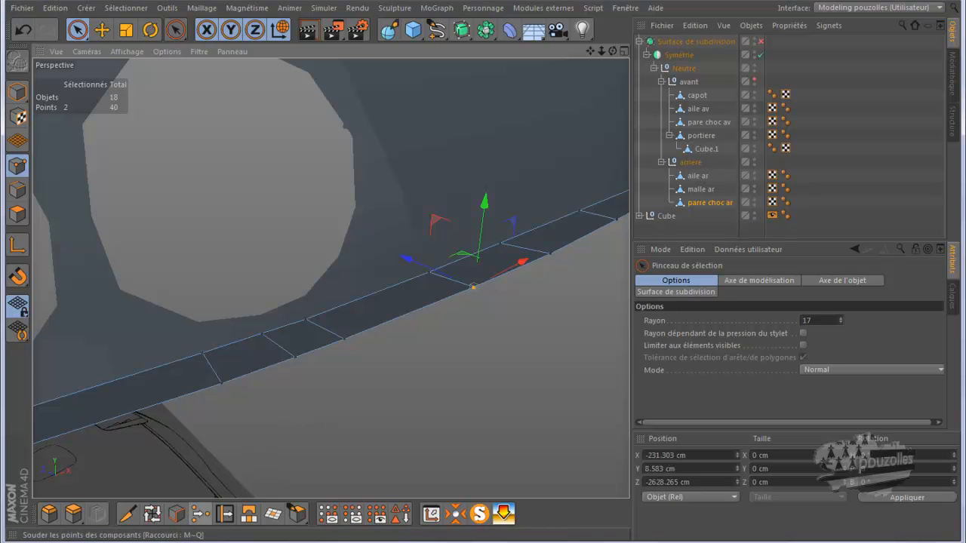
pyautogui.click(200, 514)
pyautogui.click(474, 288)
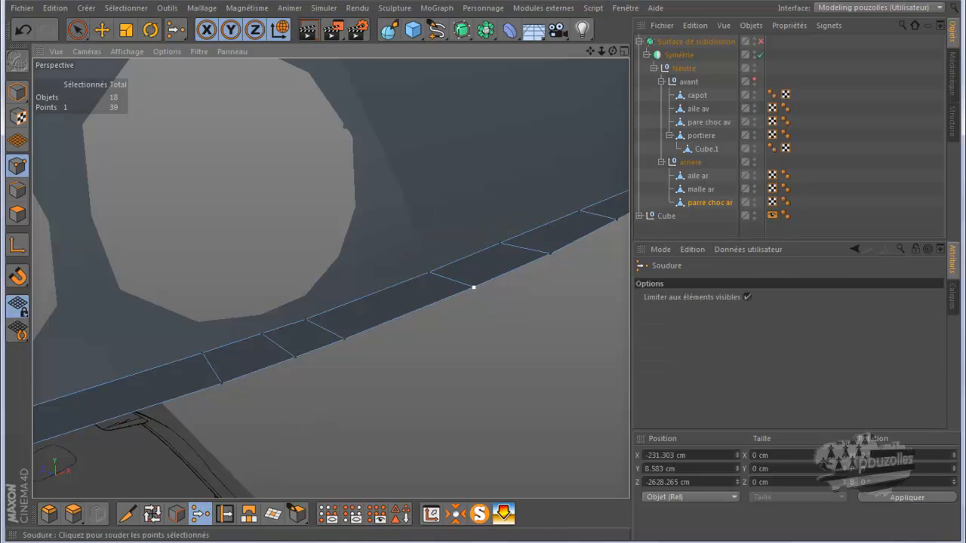
pyautogui.press('space')
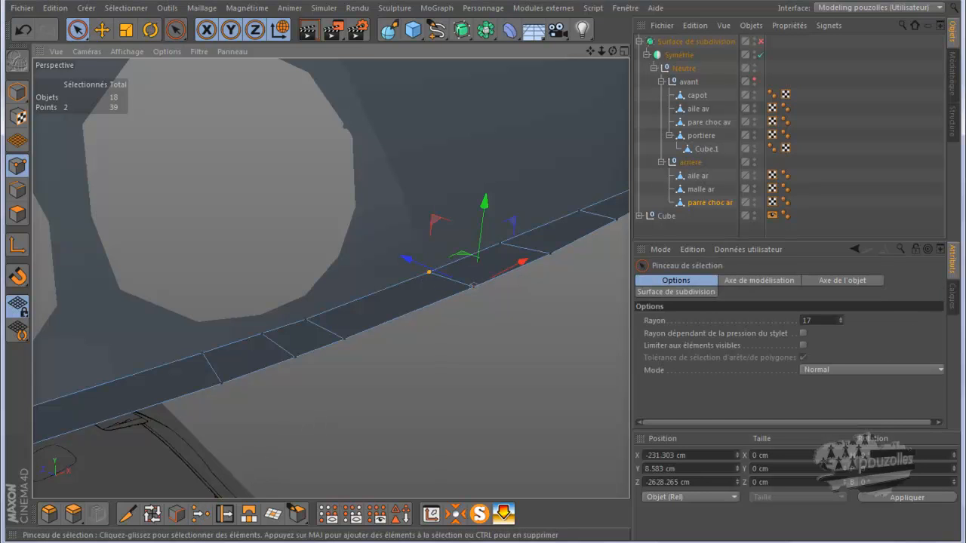
pyautogui.press('space')
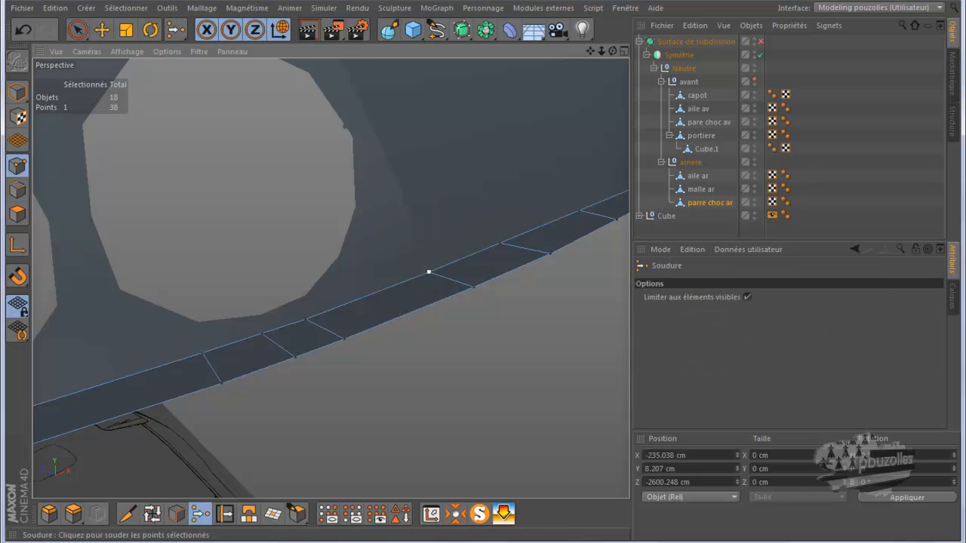
# Examine the bumper strip against the rear bumper outline on the left and front view blueprints.
pyautogui.click(101, 29)
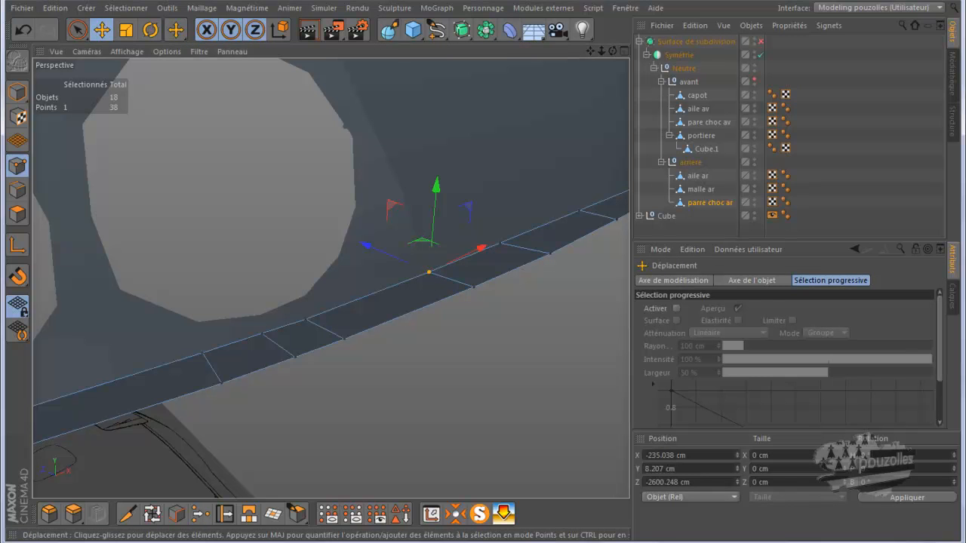
pyautogui.press('F5')
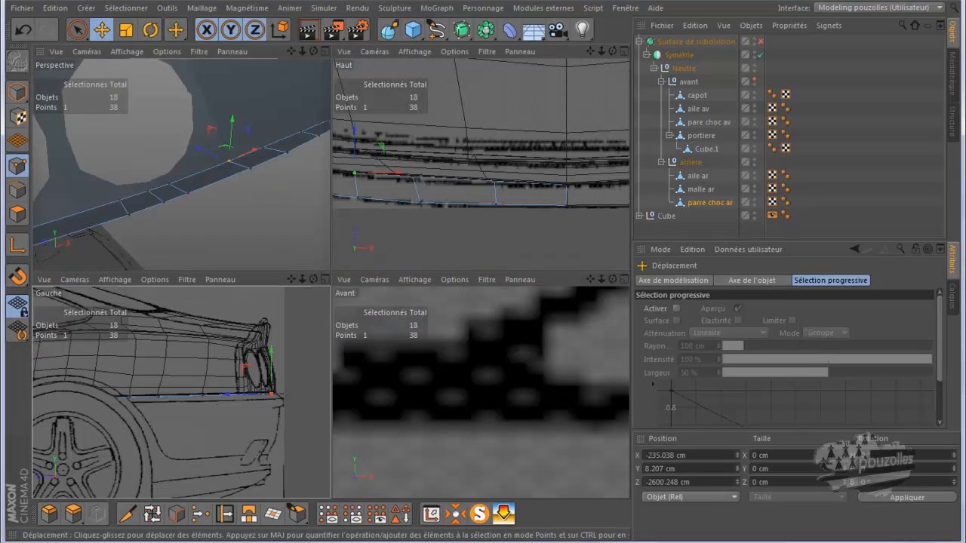
pyautogui.press('F3')
pyautogui.scroll(5, 524, 306)
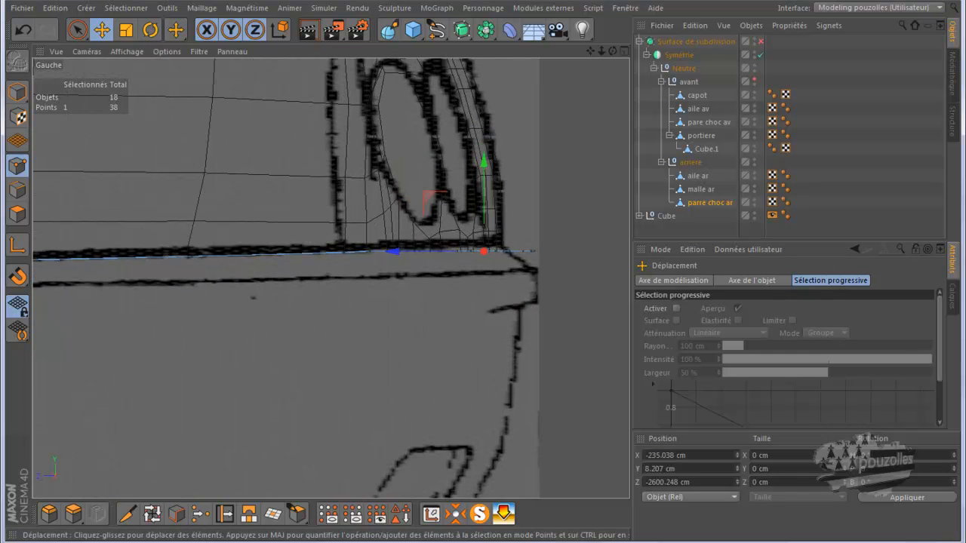
pyautogui.press('F5')
pyautogui.press('F4')
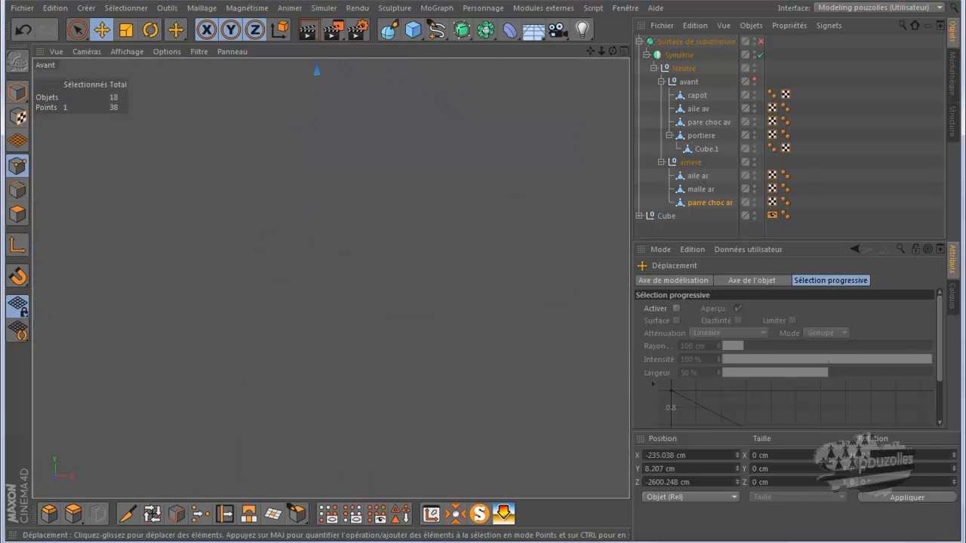
pyautogui.scroll(4, 461, 359)
pyautogui.scroll(-6, 461, 362)
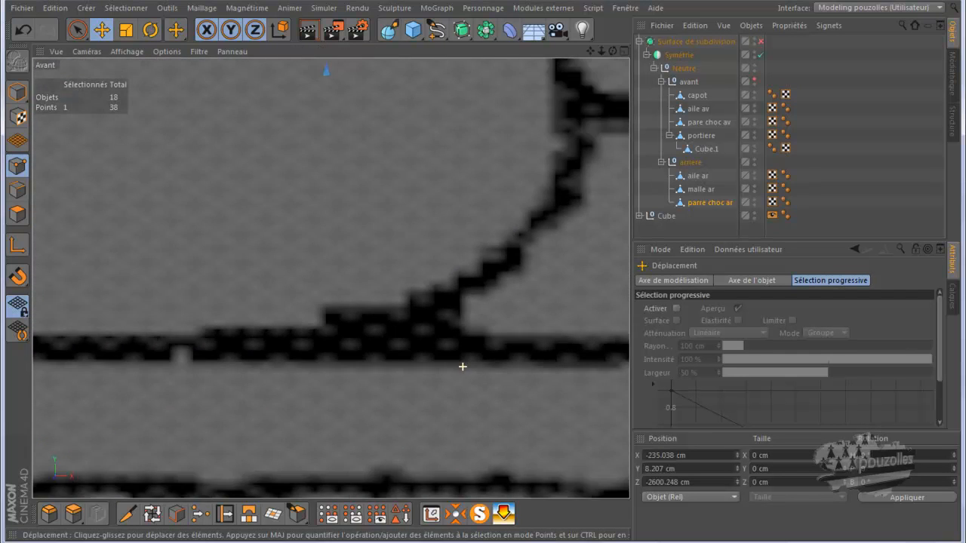
pyautogui.scroll(-5, 470, 420)
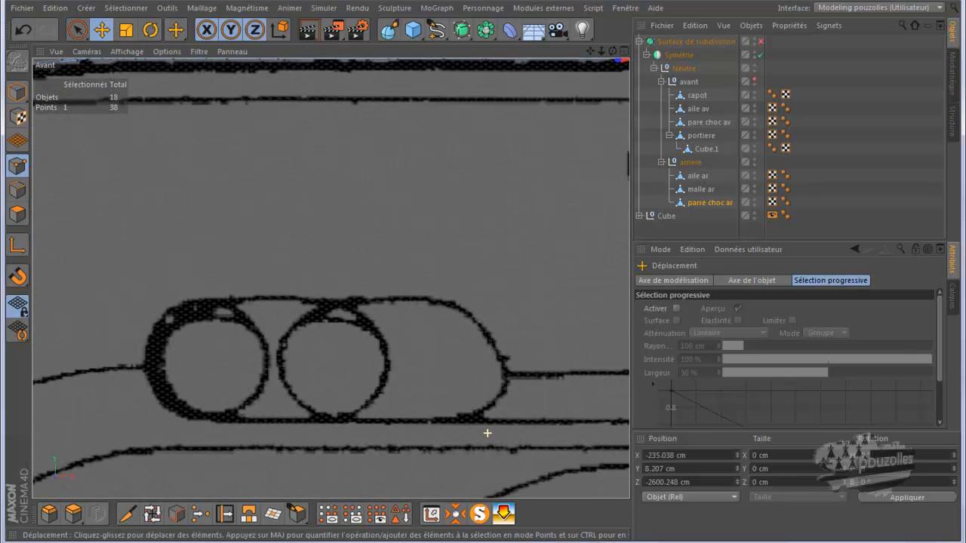
pyautogui.scroll(3, 549, 165)
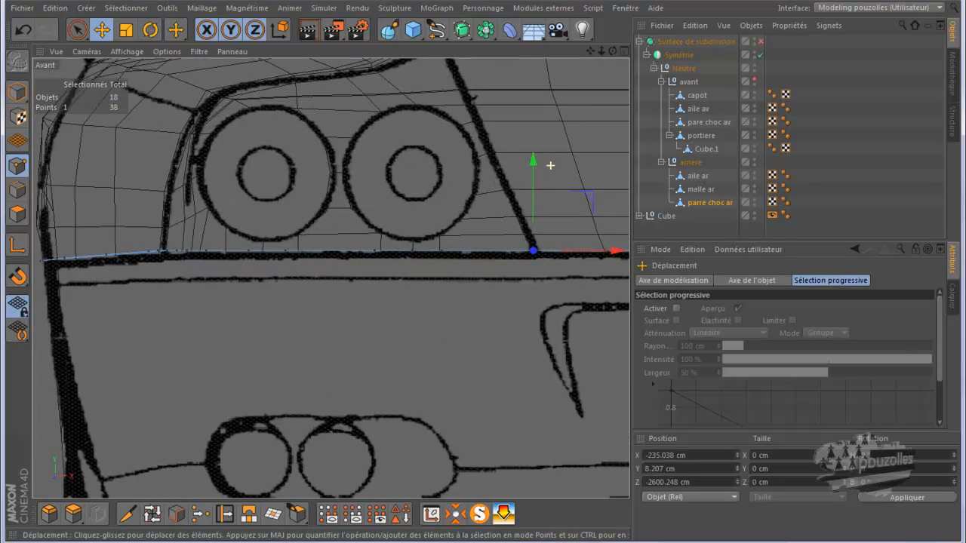
pyautogui.scroll(-4, 387, 191)
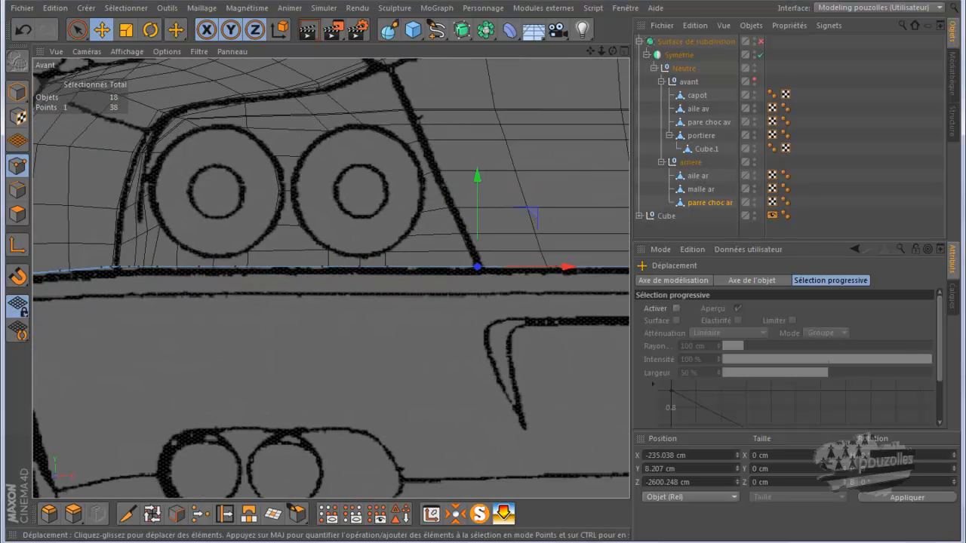
pyautogui.keyDown('alt'); pyautogui.moveTo(331, 279); pyautogui.dragTo(286, 294, button='middle'); pyautogui.keyUp('alt')
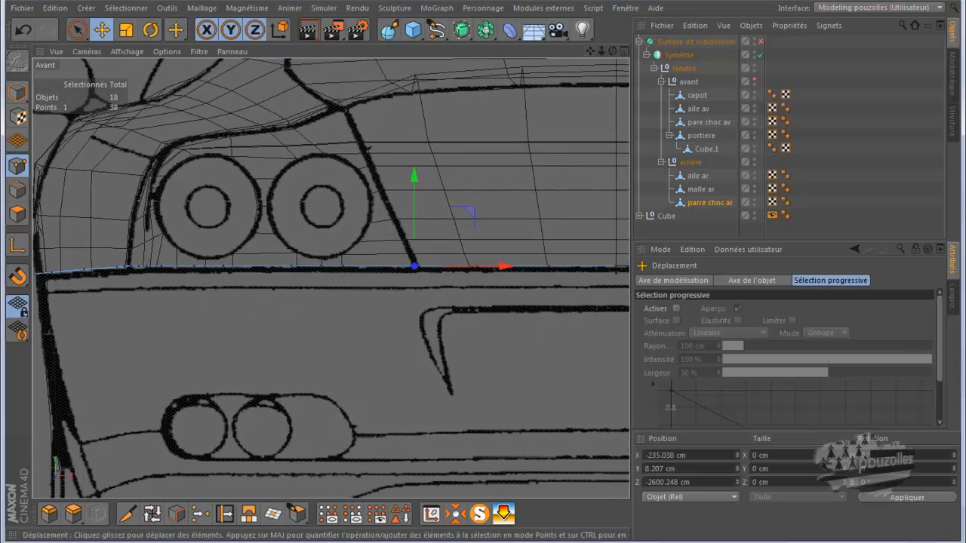
# Show the whole rear bumper strip in the full-size perspective view.
pyautogui.press('F5')
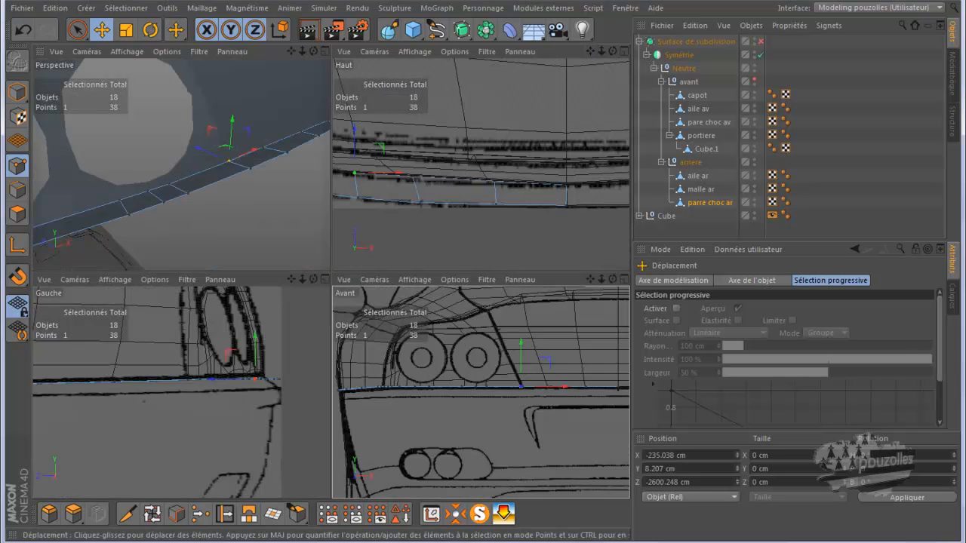
pyautogui.press('F1')
pyautogui.scroll(-6, 283, 230)
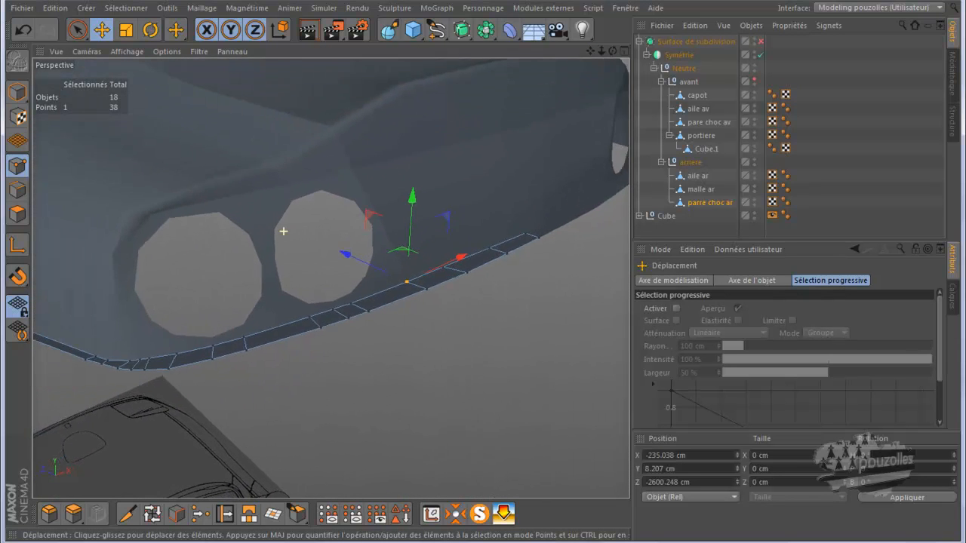
pyautogui.scroll(-4, 283, 230)
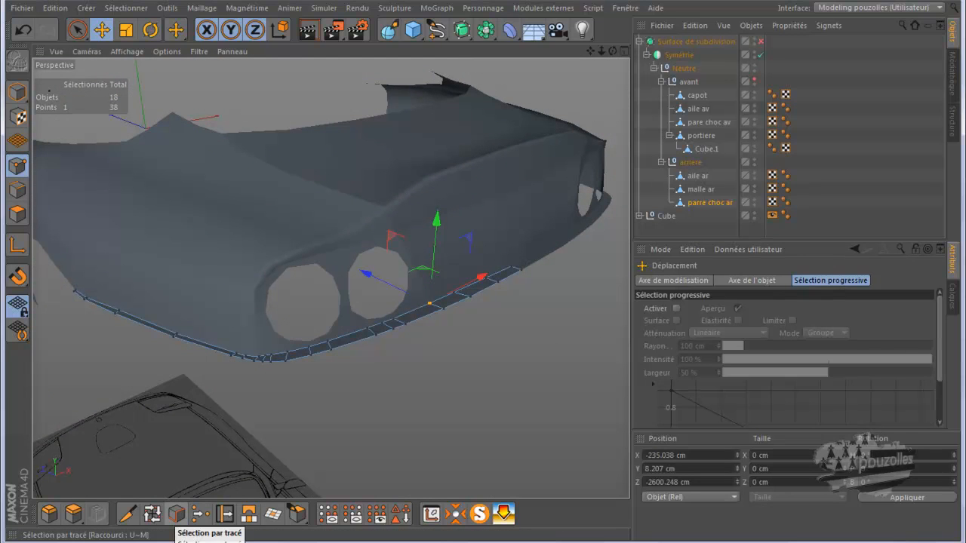
# Path-select the whole lower point row of the rear bumper strip and move it down about 17 cm onto the left view's blueprint line.
pyautogui.click(176, 513)
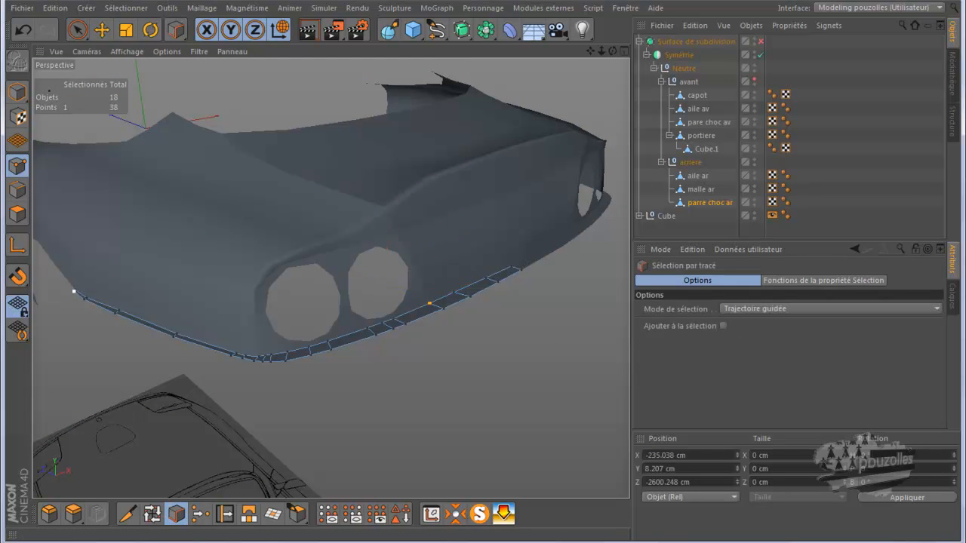
pyautogui.moveTo(174, 337); pyautogui.dragTo(262, 362)
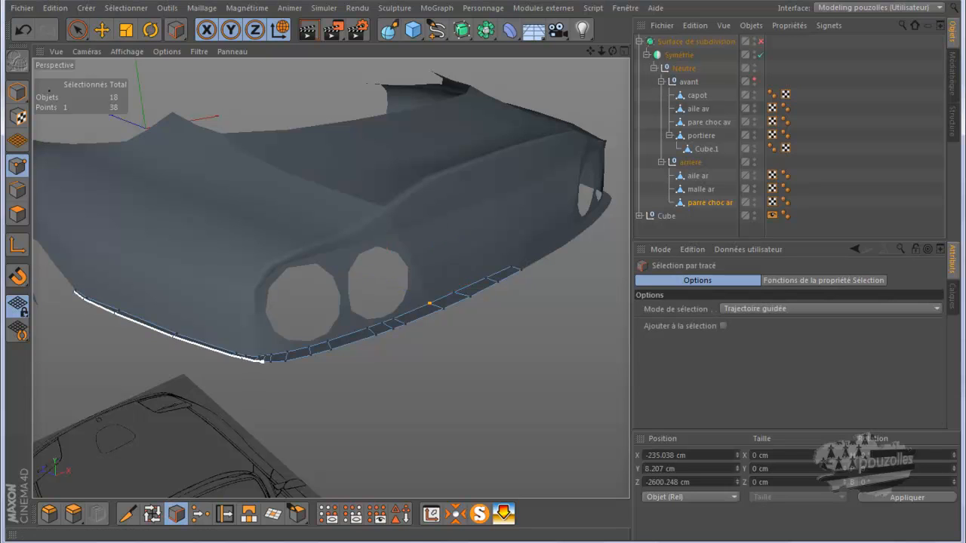
pyautogui.moveTo(375, 335); pyautogui.dragTo(470, 297)
pyautogui.moveTo(521, 268); pyautogui.dragTo(520, 268)
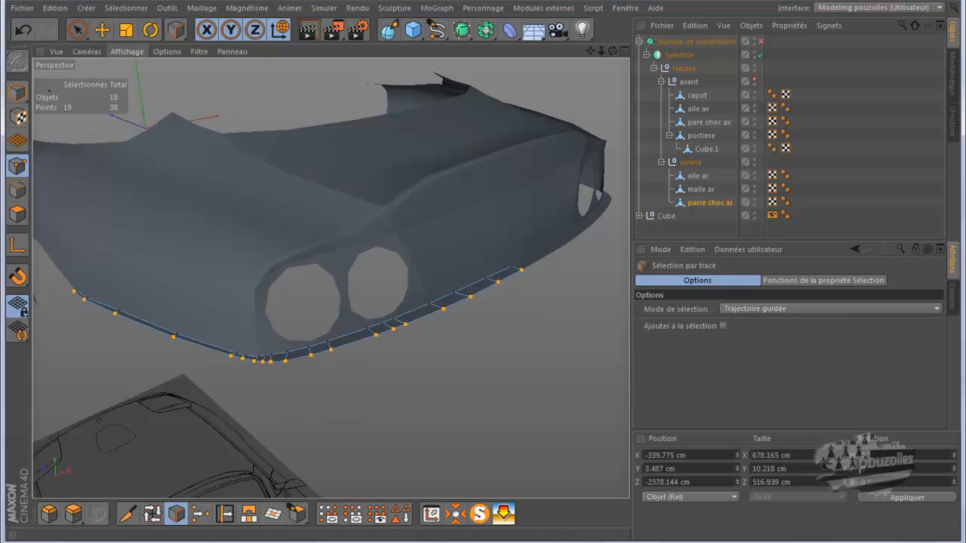
pyautogui.click(101, 30)
pyautogui.press('F5')
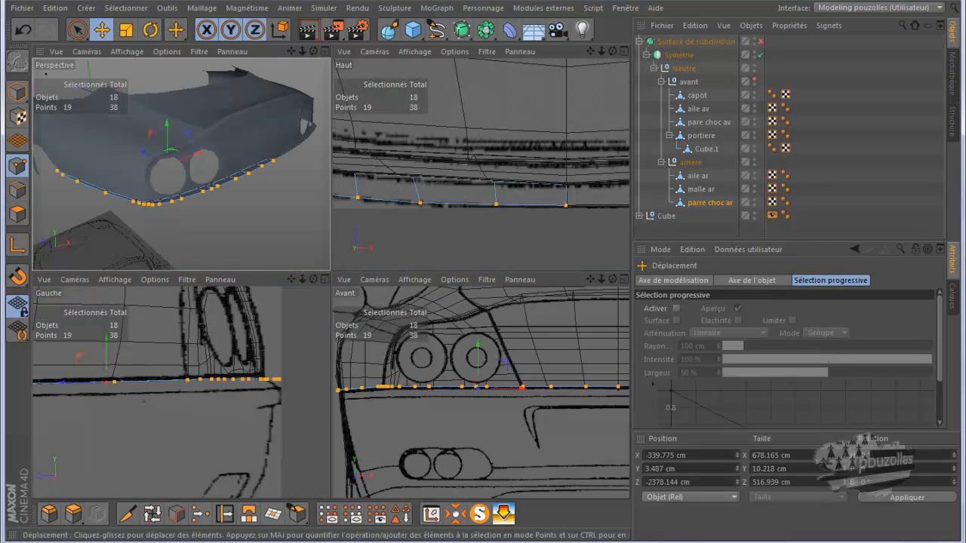
pyautogui.press('F3')
pyautogui.scroll(-2, 428, 299)
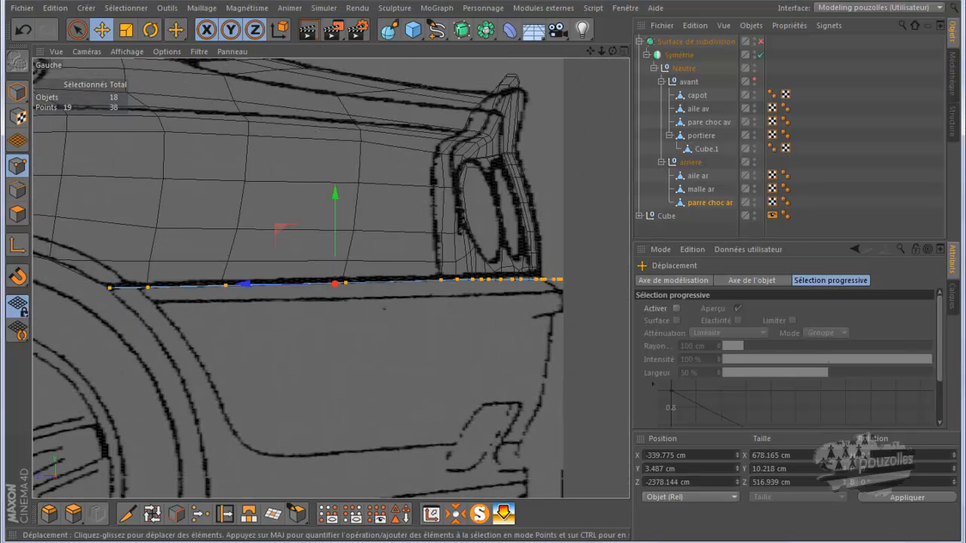
pyautogui.moveTo(335, 219); pyautogui.dragTo(335, 233)
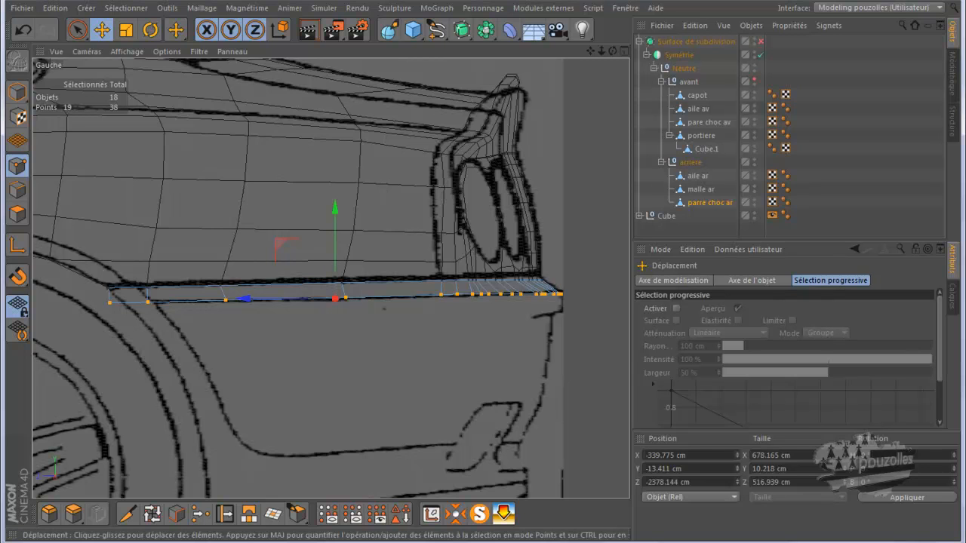
# Try to shift the three lower bumper strip points nearest the wheel arch about 21 cm rearward in the left view.
pyautogui.press('9')
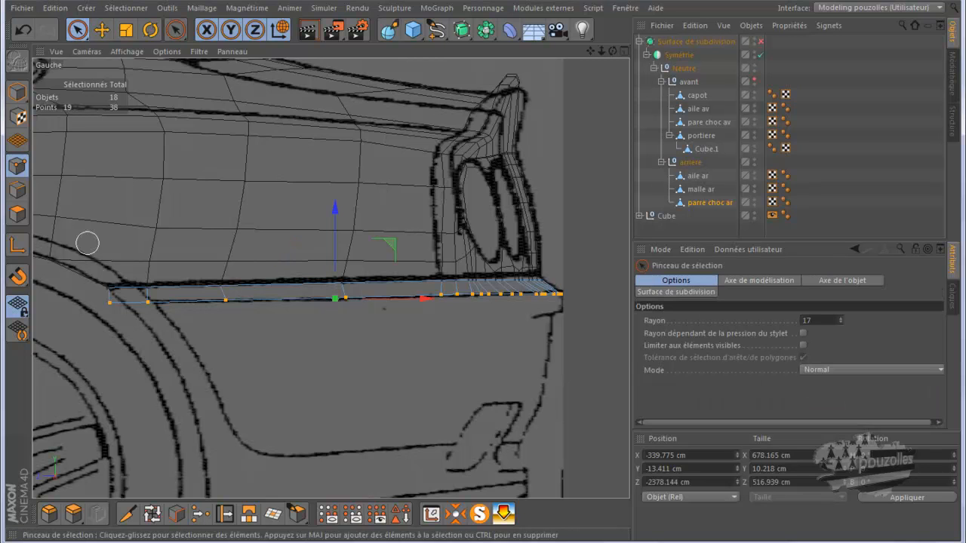
pyautogui.click(103, 301)
pyautogui.moveTo(134, 303); pyautogui.dragTo(233, 303)
pyautogui.moveTo(233, 303); pyautogui.dragTo(223, 315)
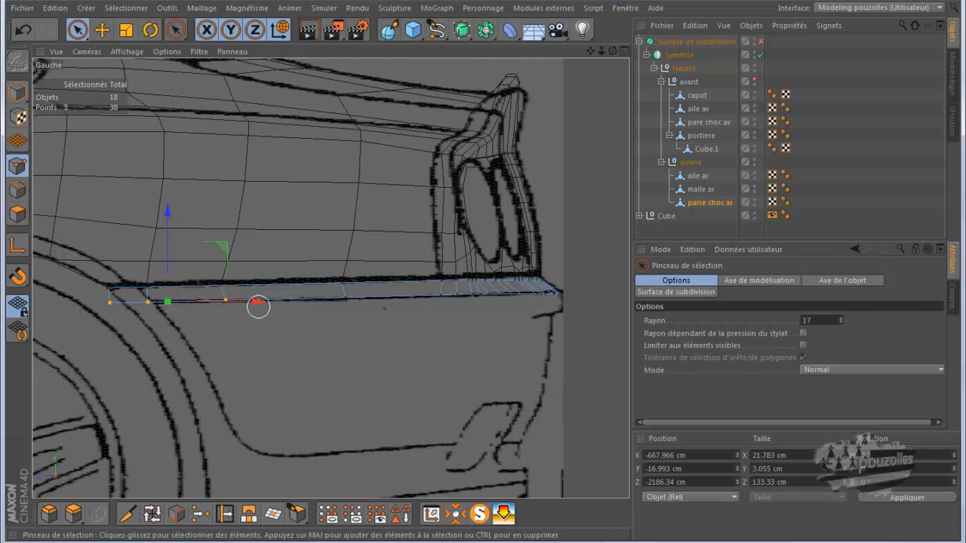
pyautogui.moveTo(258, 302)
pyautogui.mouseDown()
pyautogui.moveTo(298, 302)
pyautogui.moveTo(277, 302)
pyautogui.mouseUp()
# Examine the three shifted points of the bumper strip in perspective and against the body outline in the top view blueprint.
pyautogui.middleClick(176, 177)
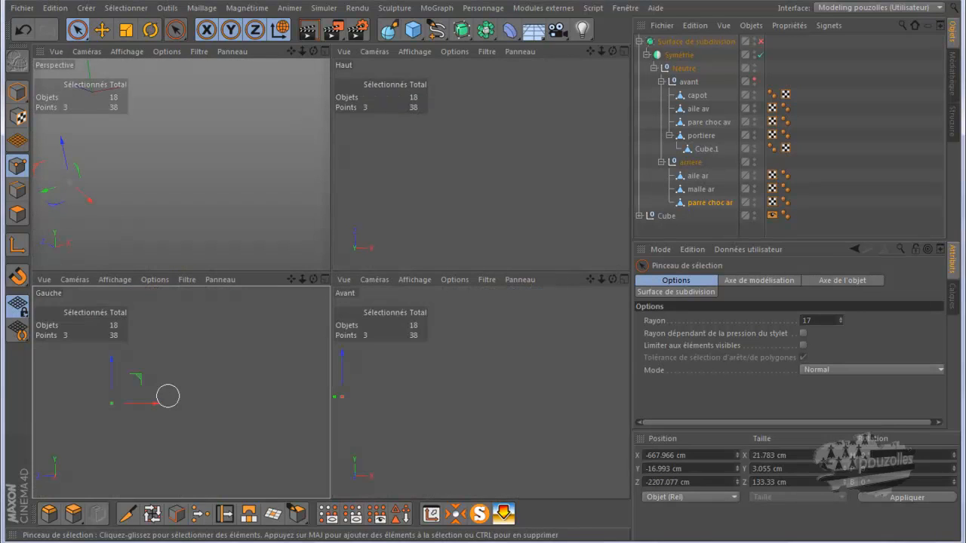
pyautogui.middleClick(92, 204)
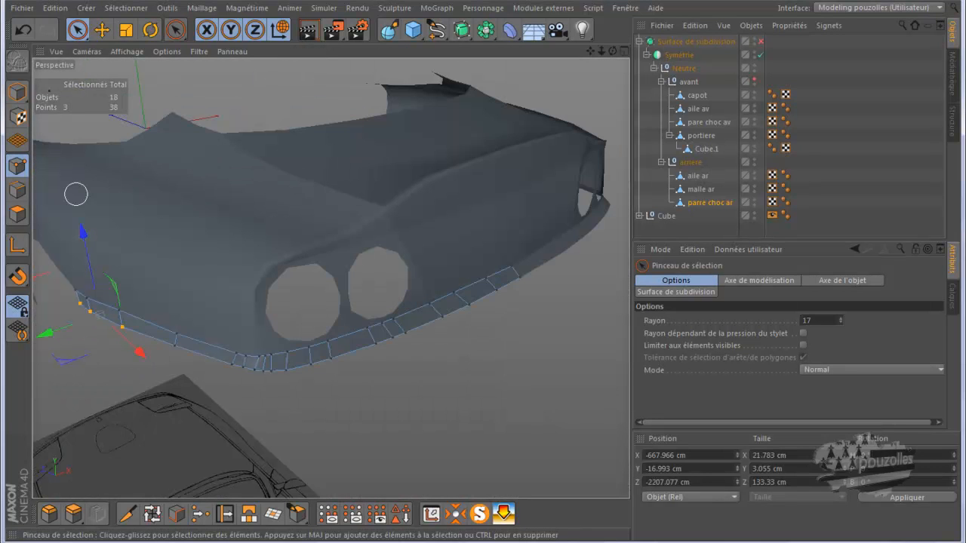
pyautogui.scroll(3, 47, 269)
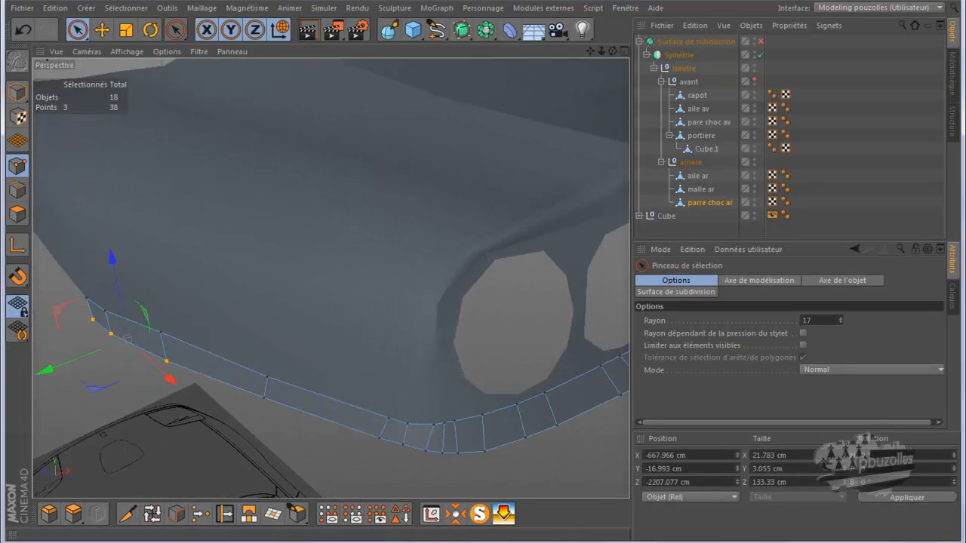
pyautogui.moveTo(612, 51); pyautogui.dragTo(679, 9)
pyautogui.scroll(-1, 563, 118)
pyautogui.keyDown('alt'); pyautogui.moveTo(602, 179); pyautogui.dragTo(601, 179); pyautogui.keyUp('alt')
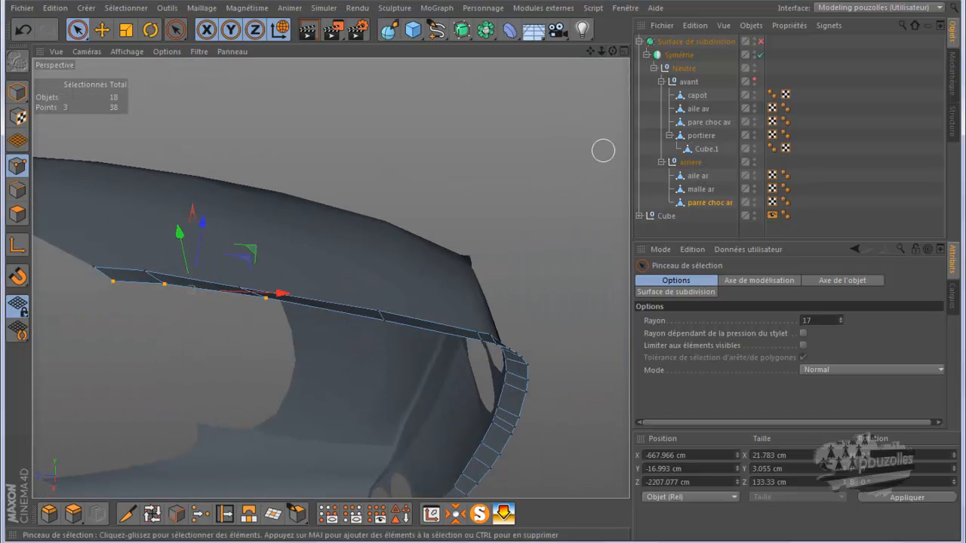
pyautogui.keyDown('alt'); pyautogui.moveTo(329, 278); pyautogui.dragTo(330, 278); pyautogui.keyUp('alt')
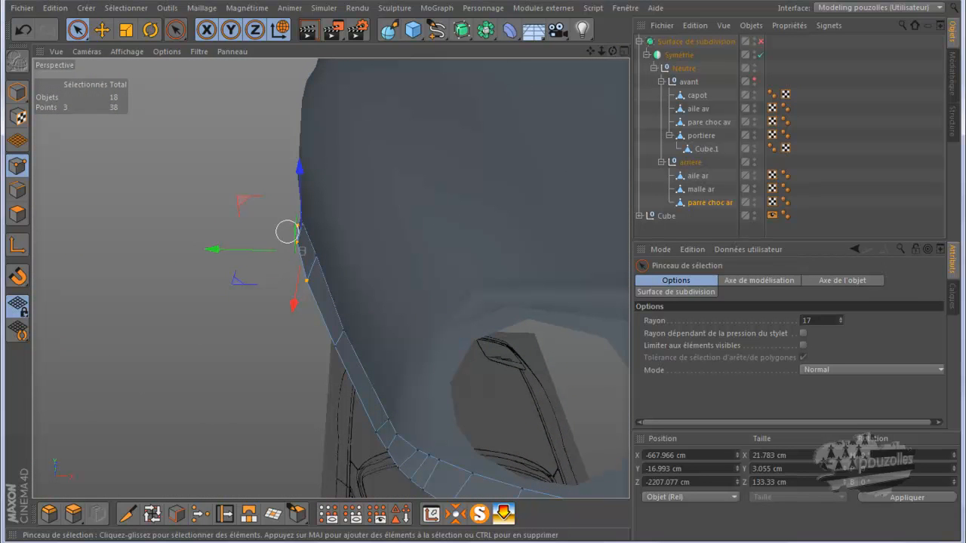
pyautogui.middleClick(261, 378)
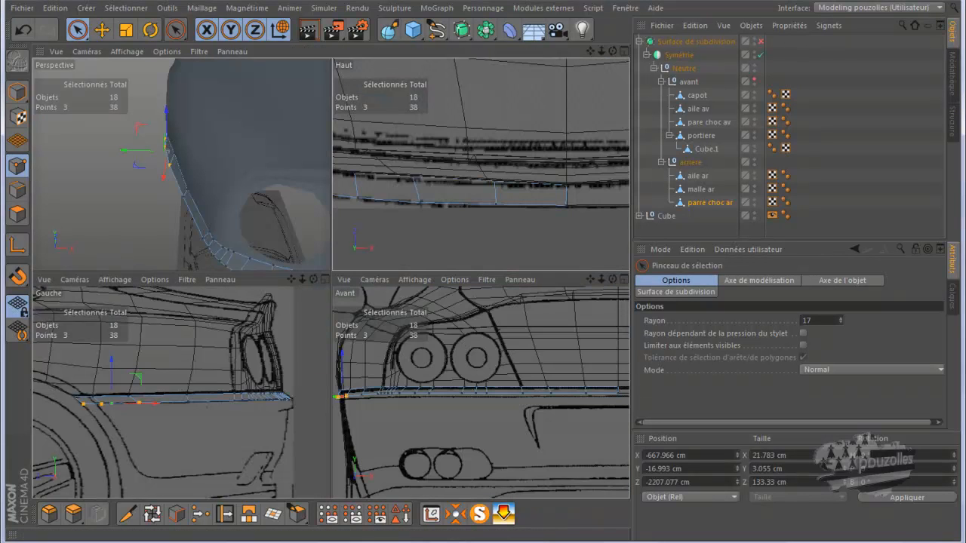
pyautogui.middleClick(429, 217)
pyautogui.scroll(-5, 428, 217)
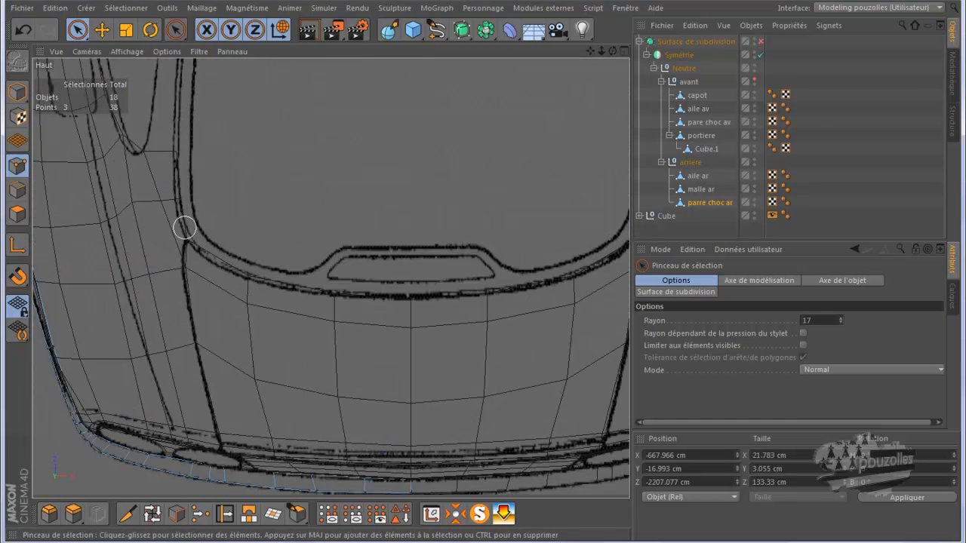
pyautogui.moveTo(590, 51); pyautogui.dragTo(330, 276)
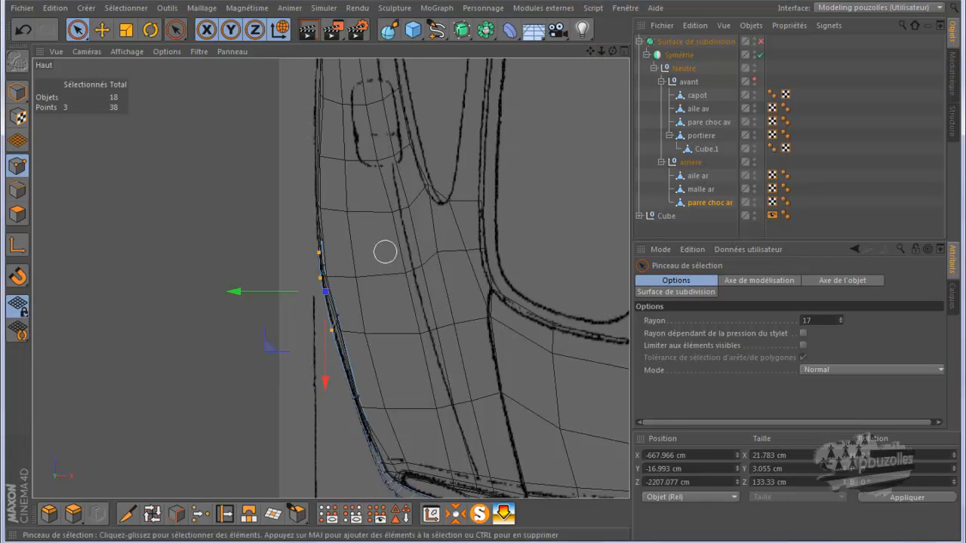
pyautogui.scroll(3, 391, 215)
pyautogui.scroll(4, 373, 276)
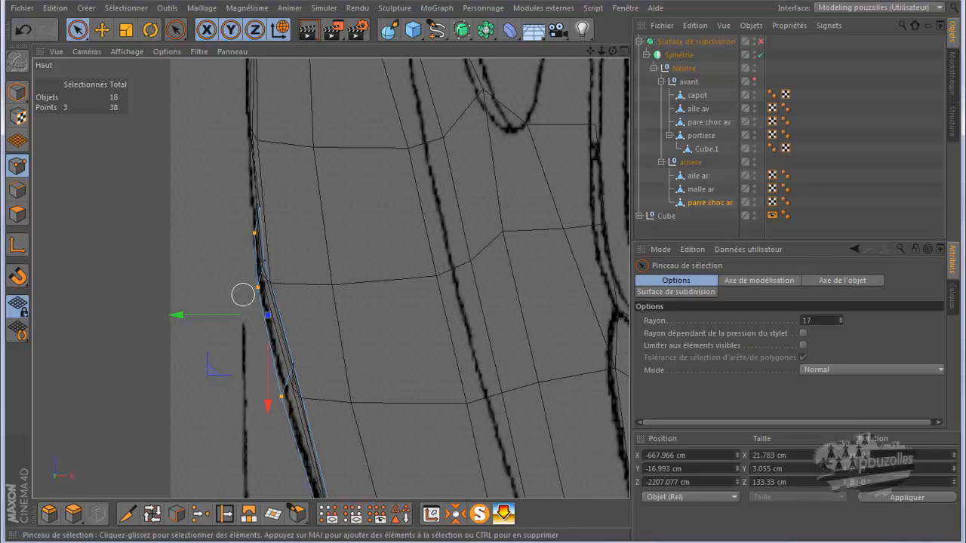
# Undo the rearward shift of the three lower points, redoing it once to compare positions.
pyautogui.click(24, 29)
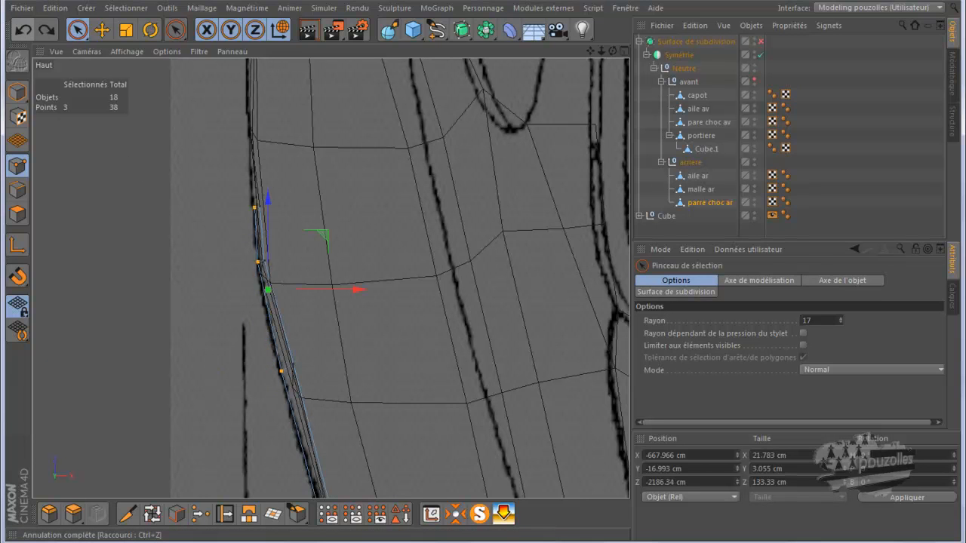
pyautogui.click(46, 30)
pyautogui.click(23, 30)
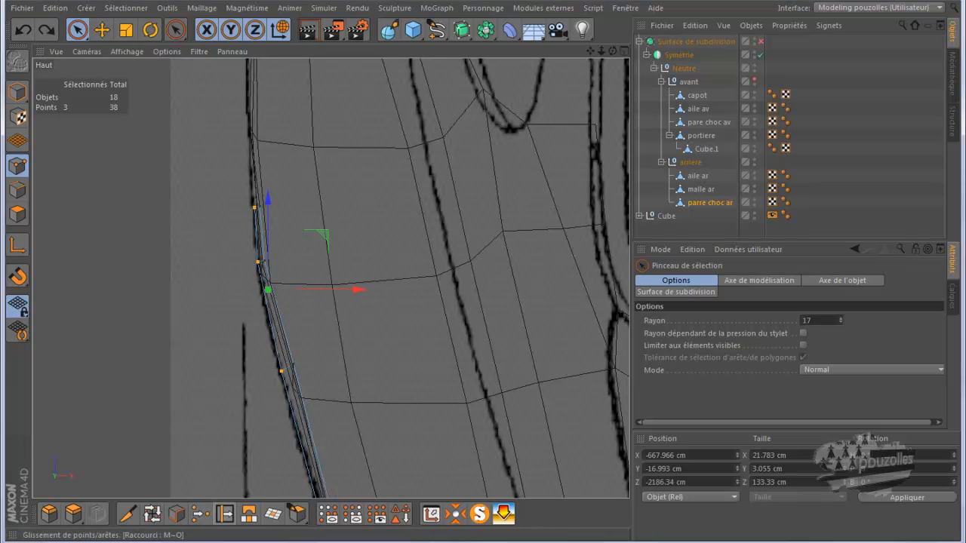
# Slide the three lower points nearest the wheel arch rearward along the strip's edge, fitting the end to the arch in the left view.
pyautogui.click(224, 513)
pyautogui.press('F5')
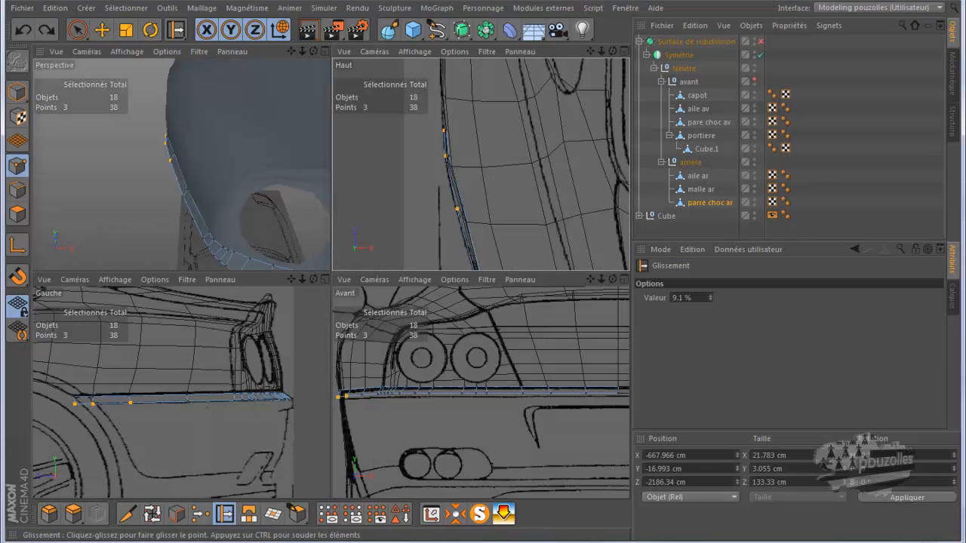
pyautogui.press('F3')
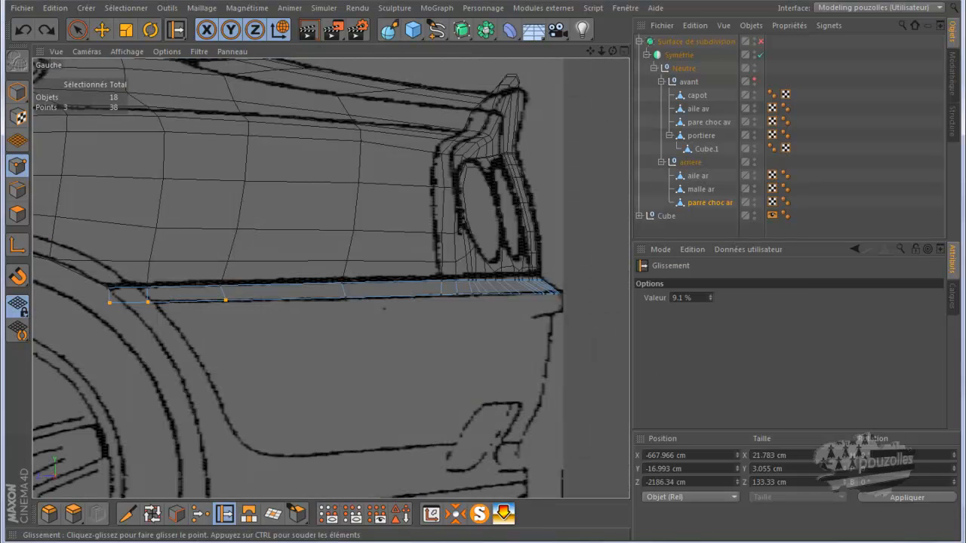
pyautogui.scroll(4, 68, 284)
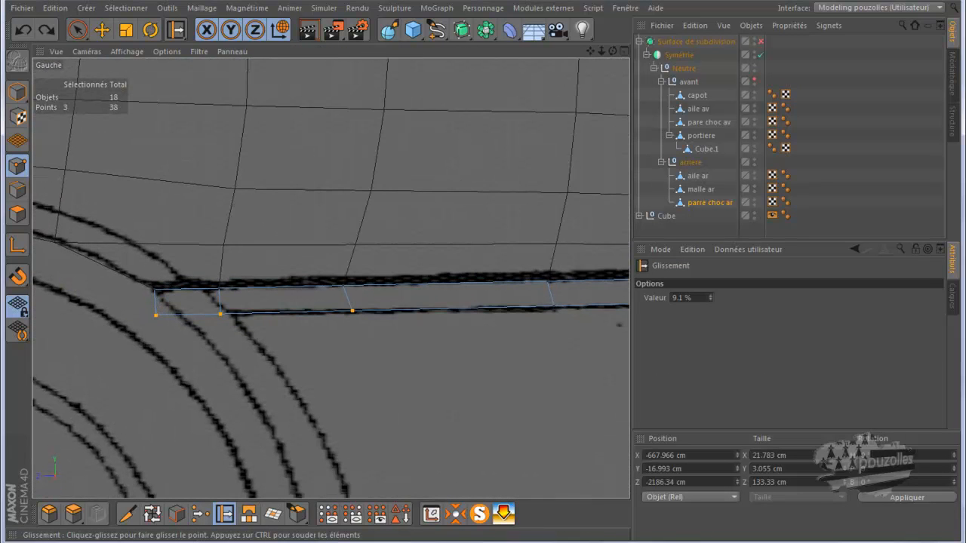
pyautogui.moveTo(352, 310); pyautogui.dragTo(381, 310)
pyautogui.moveTo(220, 314); pyautogui.dragTo(277, 313)
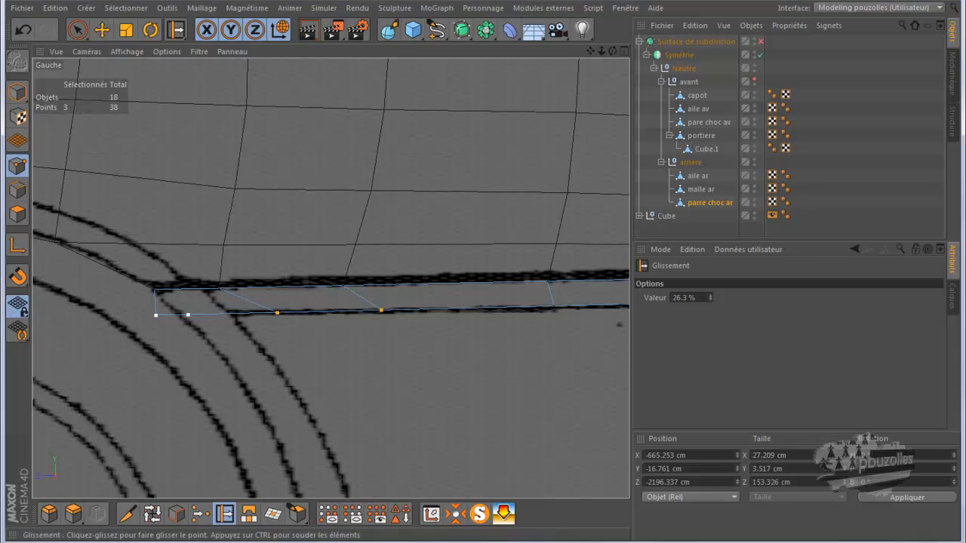
pyautogui.moveTo(181, 313); pyautogui.dragTo(182, 314)
pyautogui.moveTo(277, 312); pyautogui.dragTo(278, 313)
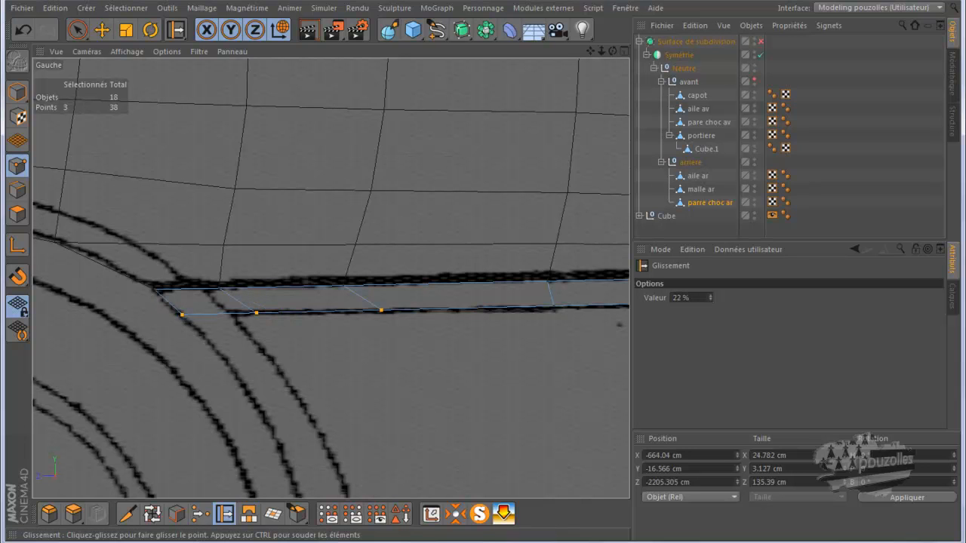
pyautogui.moveTo(381, 309); pyautogui.dragTo(367, 309)
pyautogui.scroll(-3, 336, 341)
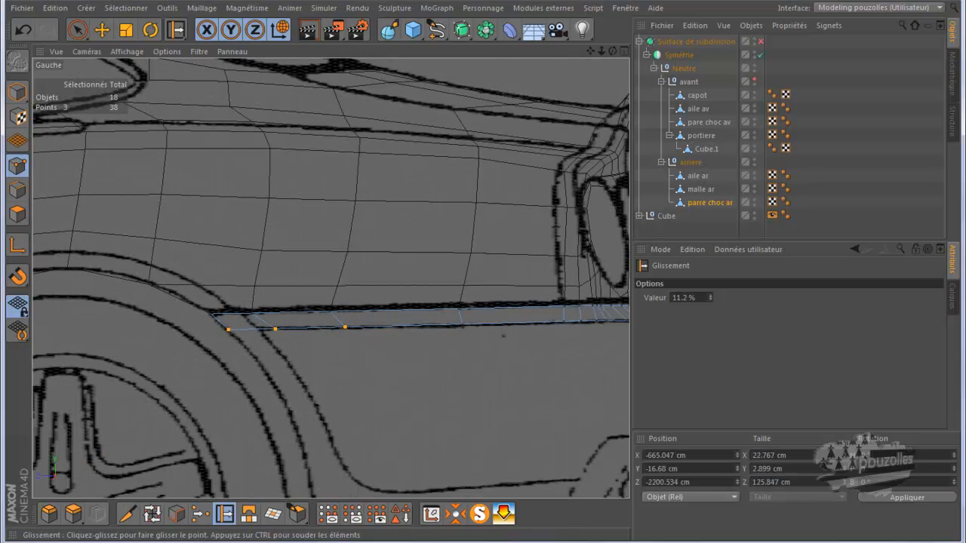
# In the front view, slide the three lower end points inward along the strip's bottom edge so the end follows the body side outline.
pyautogui.press('F5')
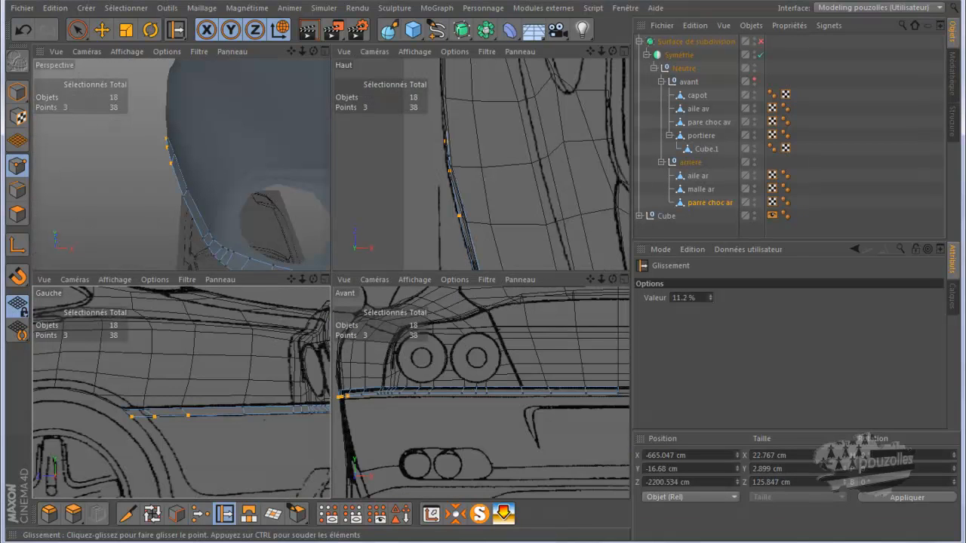
pyautogui.press('F2')
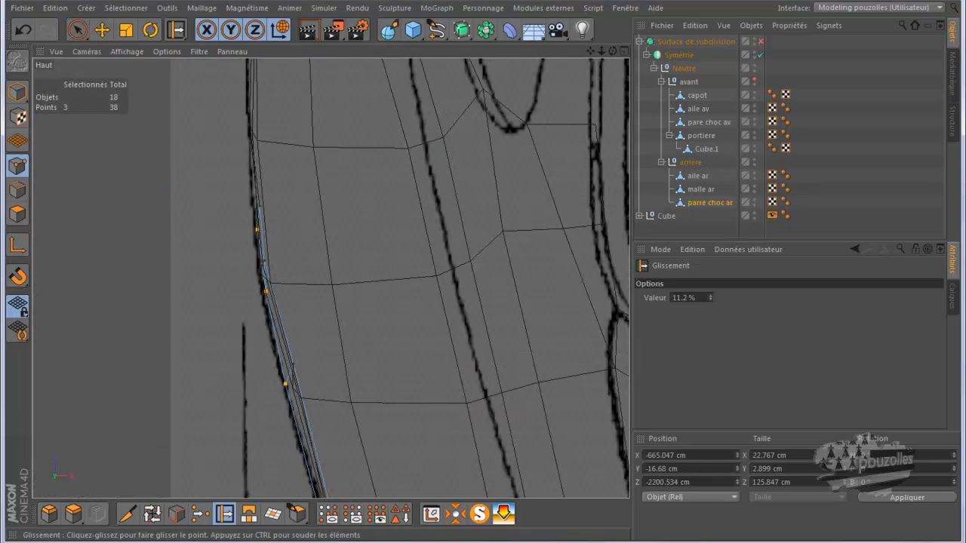
pyautogui.scroll(-4, 216, 274)
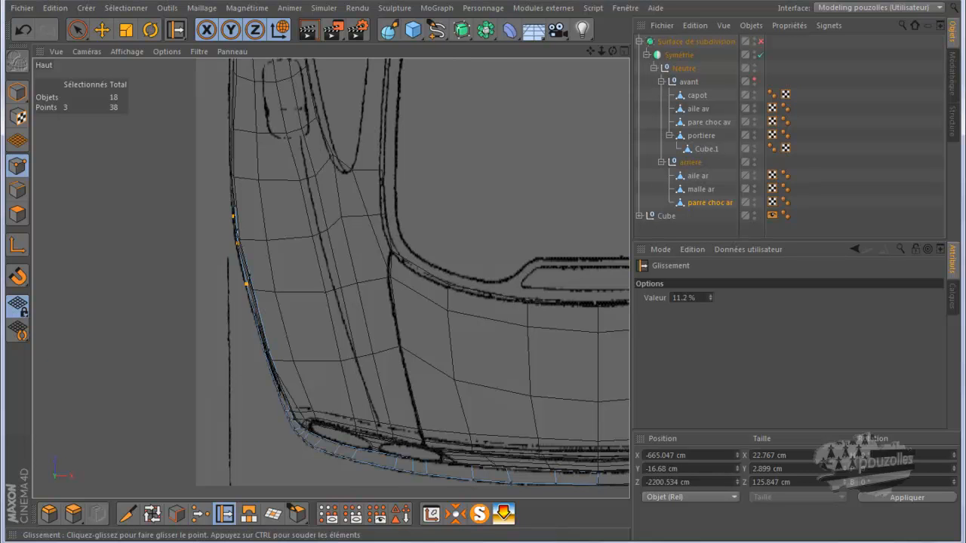
pyautogui.press('F5')
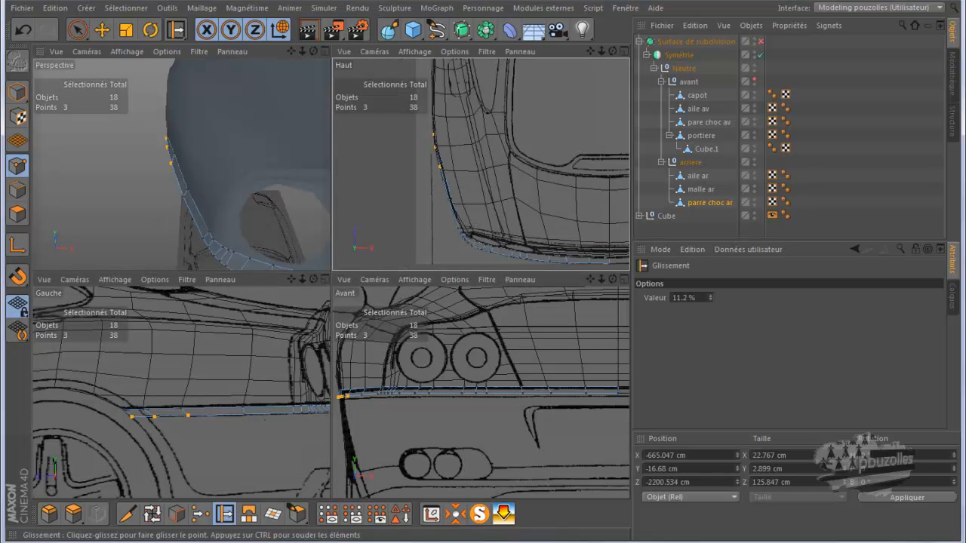
pyautogui.press('F4')
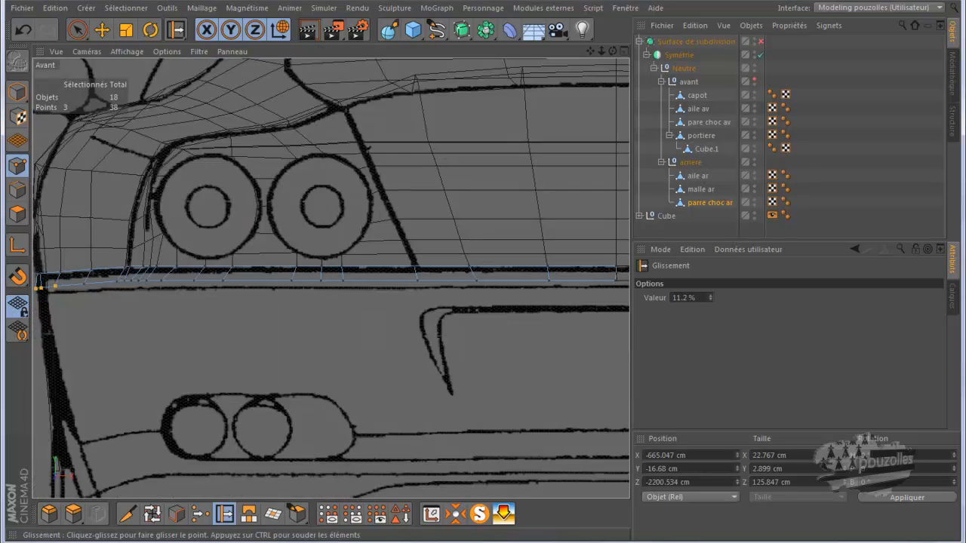
pyautogui.scroll(-1, 473, 414)
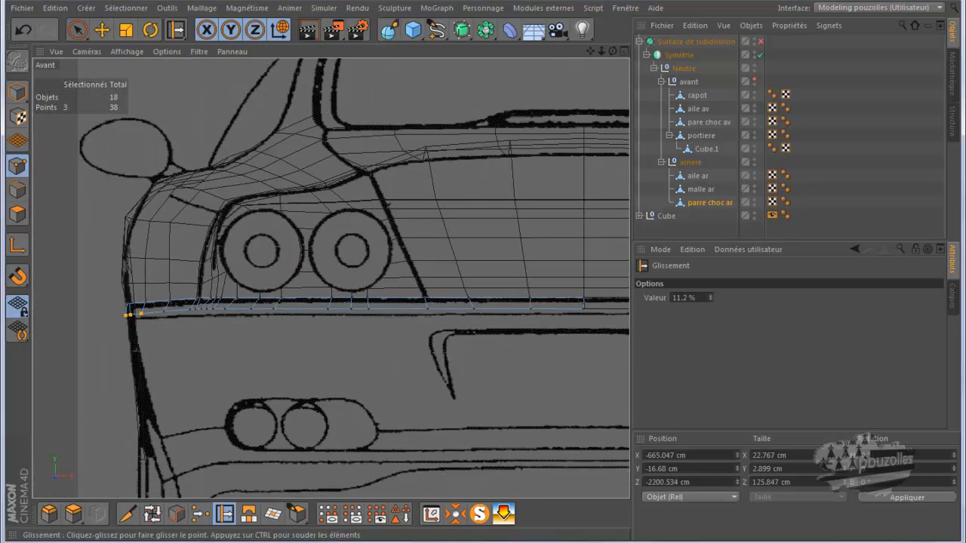
pyautogui.scroll(4, 145, 288)
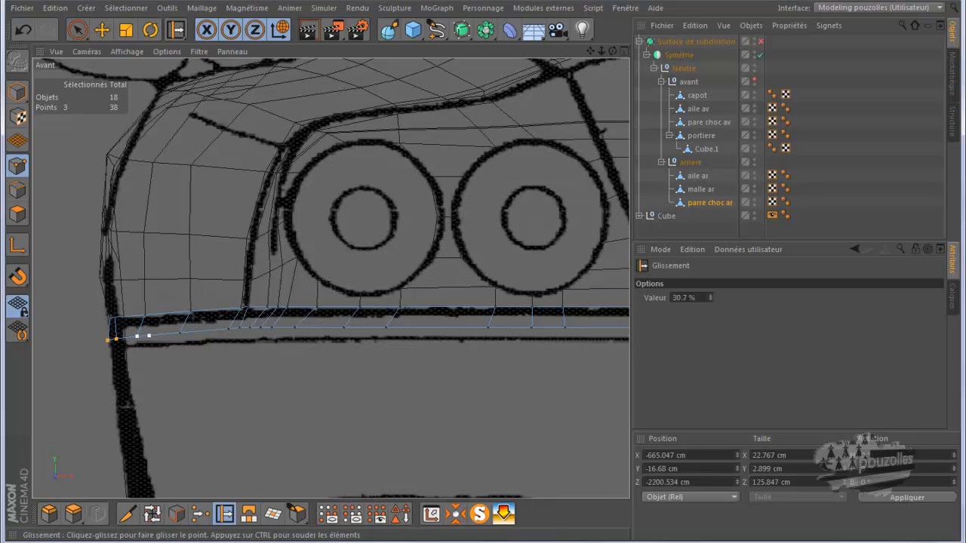
pyautogui.moveTo(151, 335); pyautogui.dragTo(125, 337)
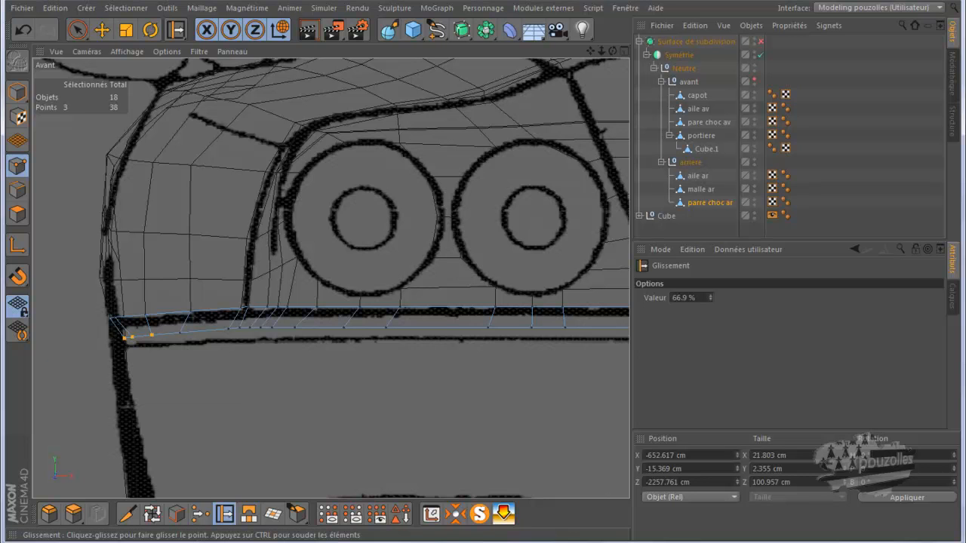
# Select the bumper strip's whole bottom row of 19 points with path selection and flatten it by setting its Y size to 0 cm.
pyautogui.scroll(-4, 148, 379)
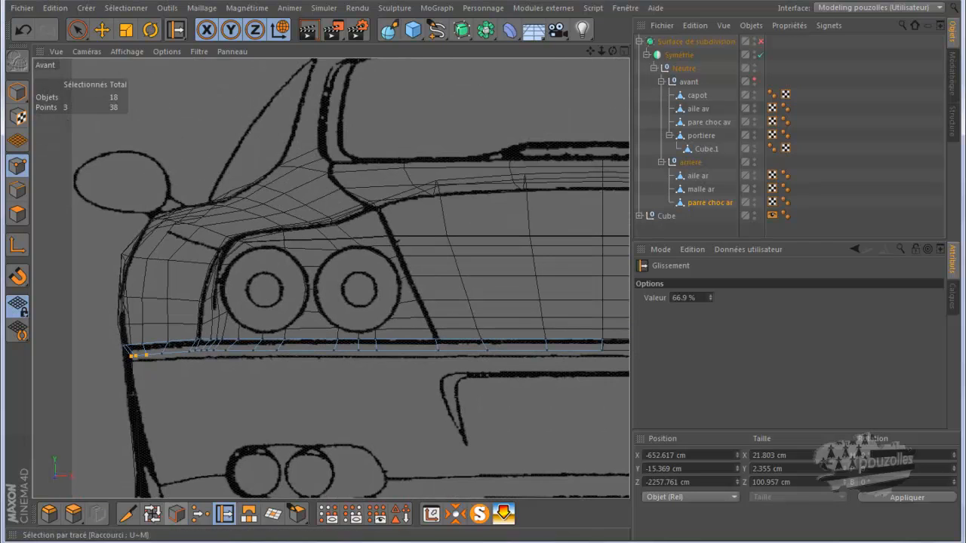
pyautogui.click(176, 514)
pyautogui.moveTo(132, 355); pyautogui.dragTo(603, 350)
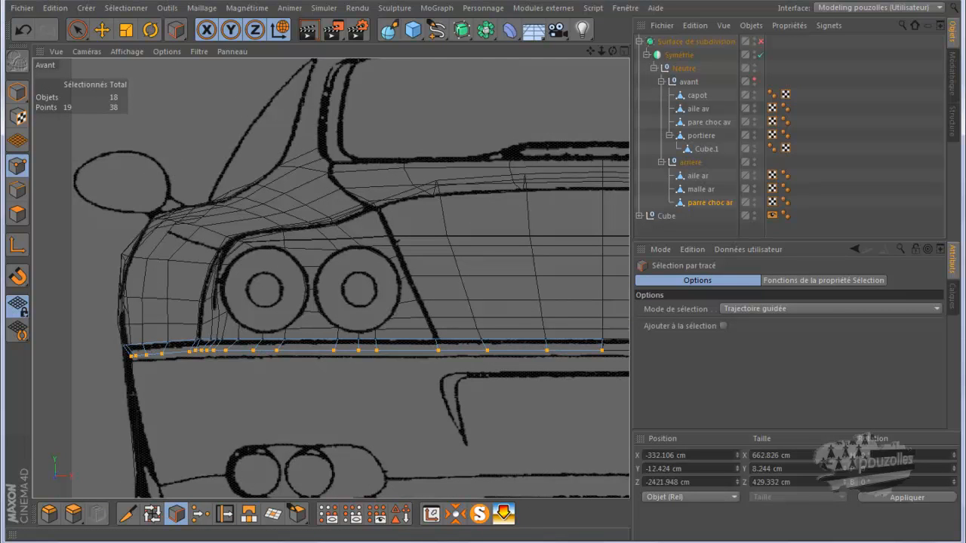
pyautogui.moveTo(788, 431); pyautogui.dragTo(788, 352)
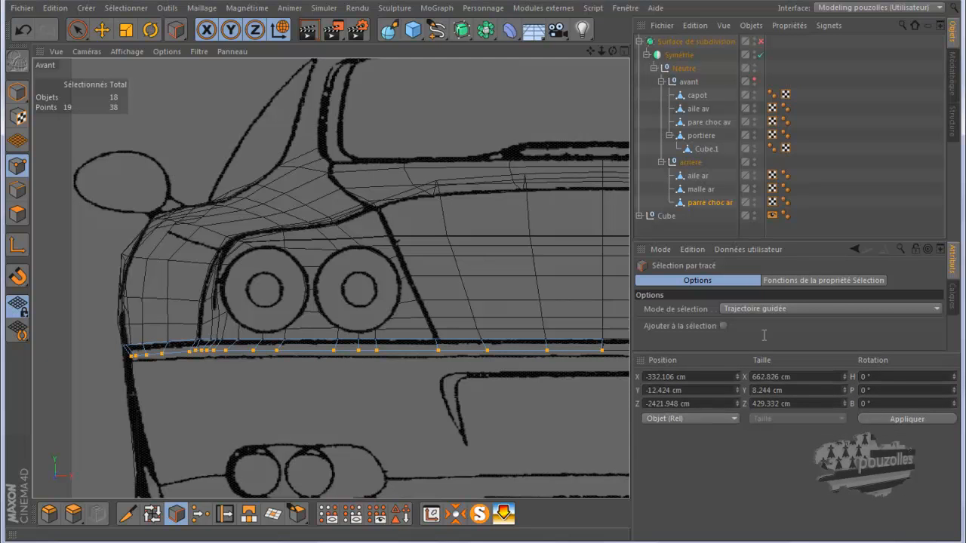
pyautogui.click(770, 388)
pyautogui.write('0')
pyautogui.press('Return')
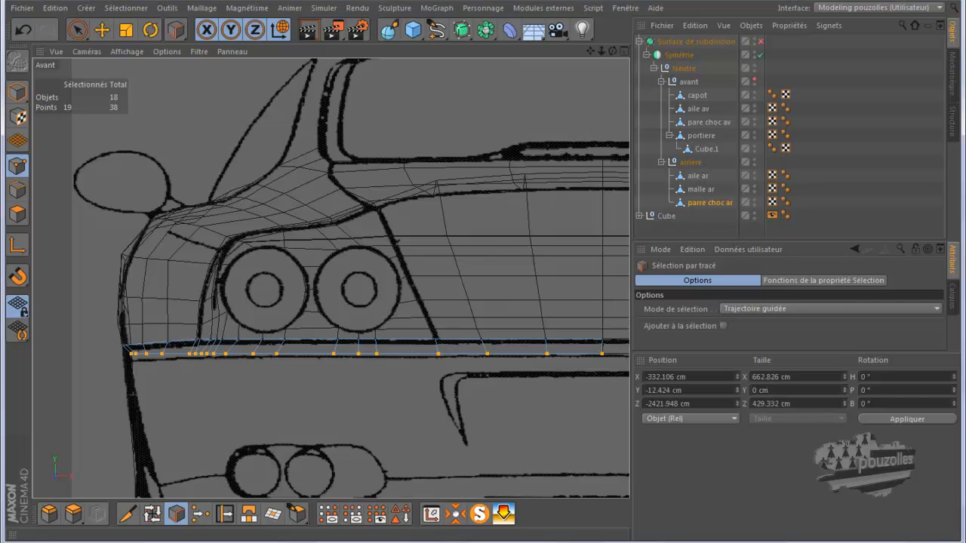
# Move the flattened bottom row down about 2.8 cm onto the blueprint's bumper line in the front view.
pyautogui.click(101, 29)
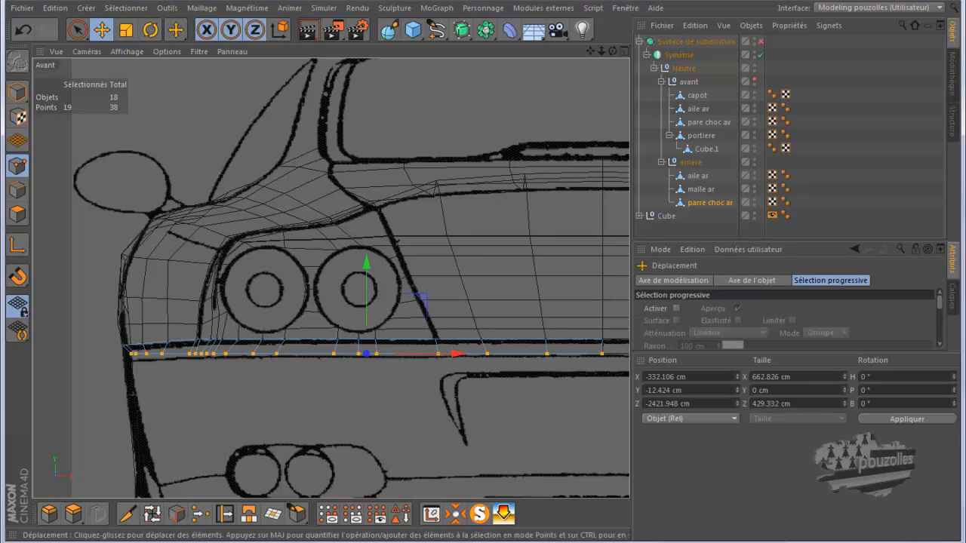
pyautogui.moveTo(366, 263); pyautogui.dragTo(366, 265)
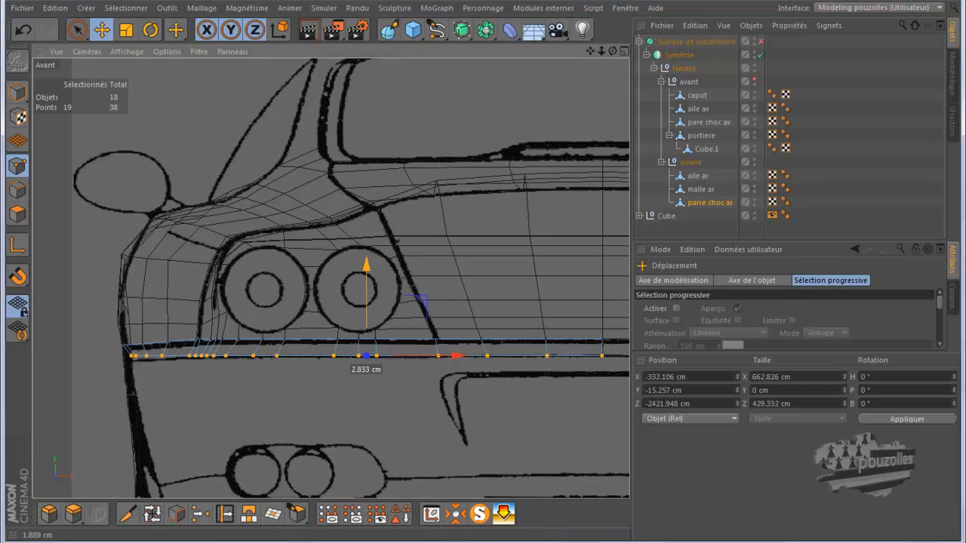
pyautogui.moveTo(366, 265); pyautogui.dragTo(366, 265)
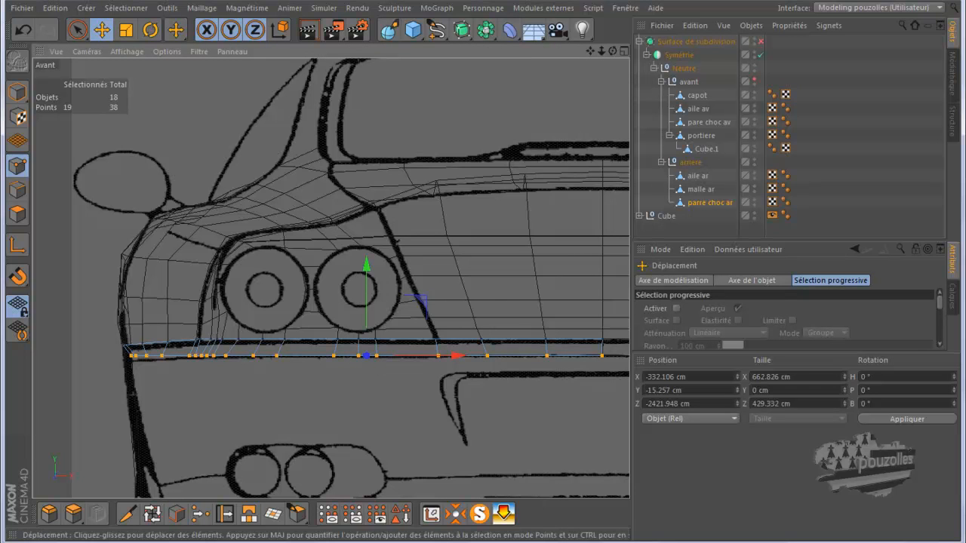
# Lower the nine outer bottom points about 0.8 cm and the outermost four about 2.5 cm more, following the curved blueprint line.
pyautogui.scroll(5, 120, 355)
pyautogui.scroll(2, 119, 355)
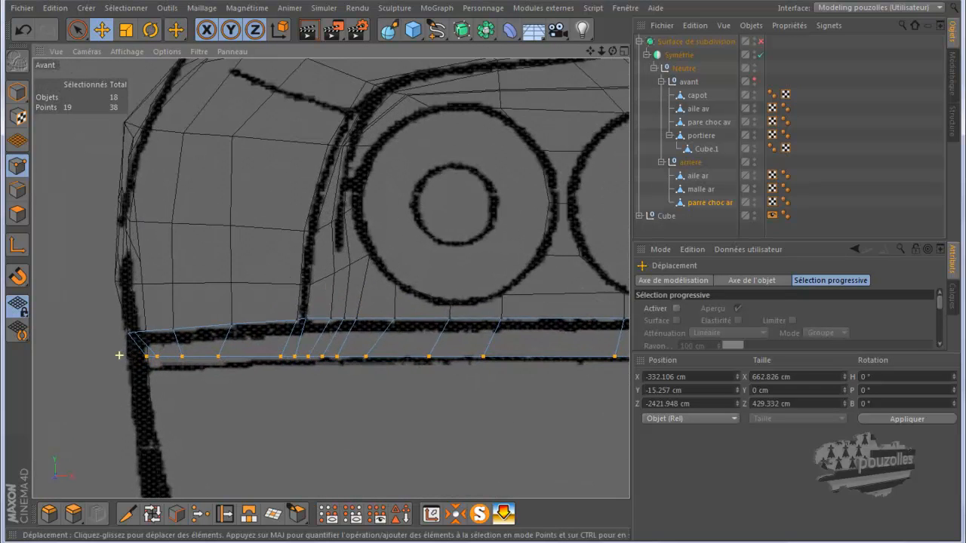
pyautogui.click(76, 29)
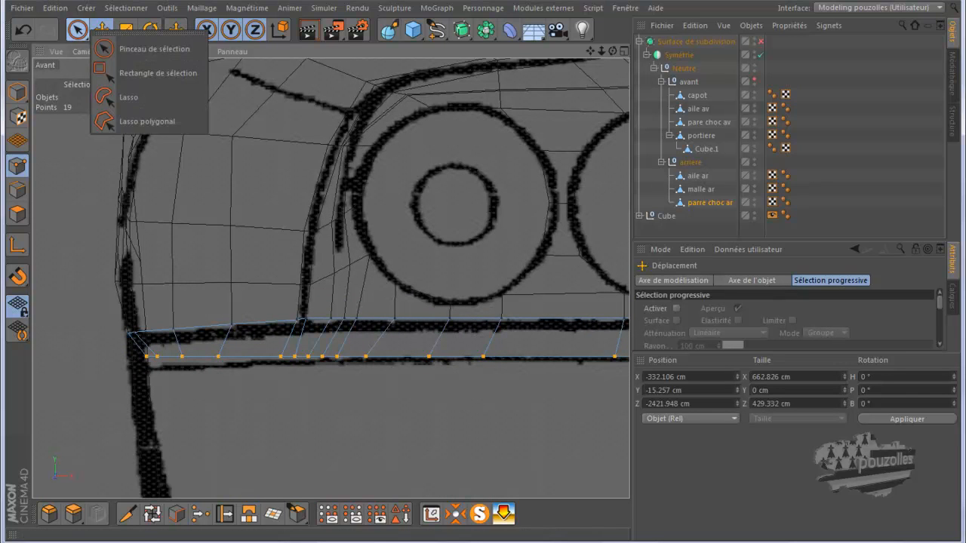
pyautogui.click(143, 49)
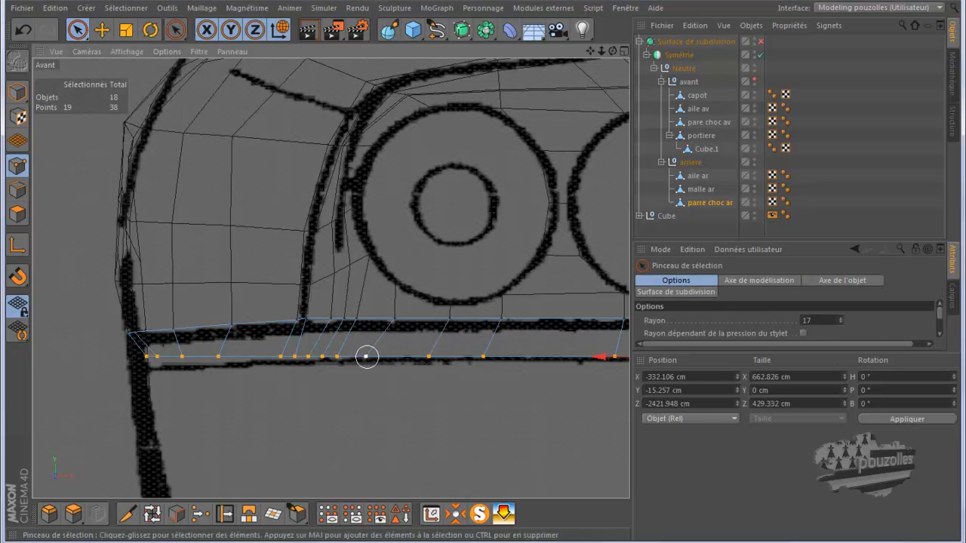
pyautogui.click(366, 356)
pyautogui.moveTo(365, 298); pyautogui.dragTo(366, 301)
pyautogui.moveTo(343, 360); pyautogui.dragTo(134, 362)
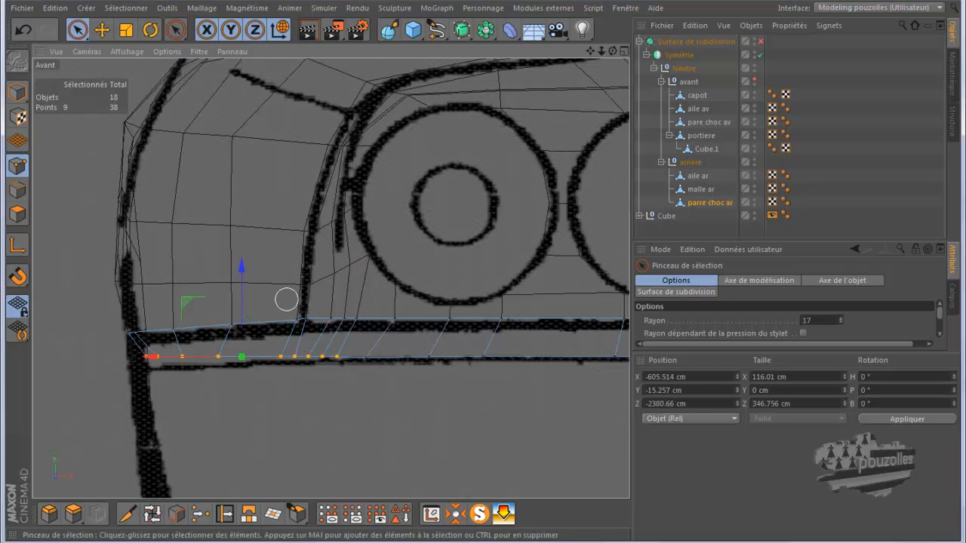
pyautogui.moveTo(242, 287); pyautogui.dragTo(241, 288)
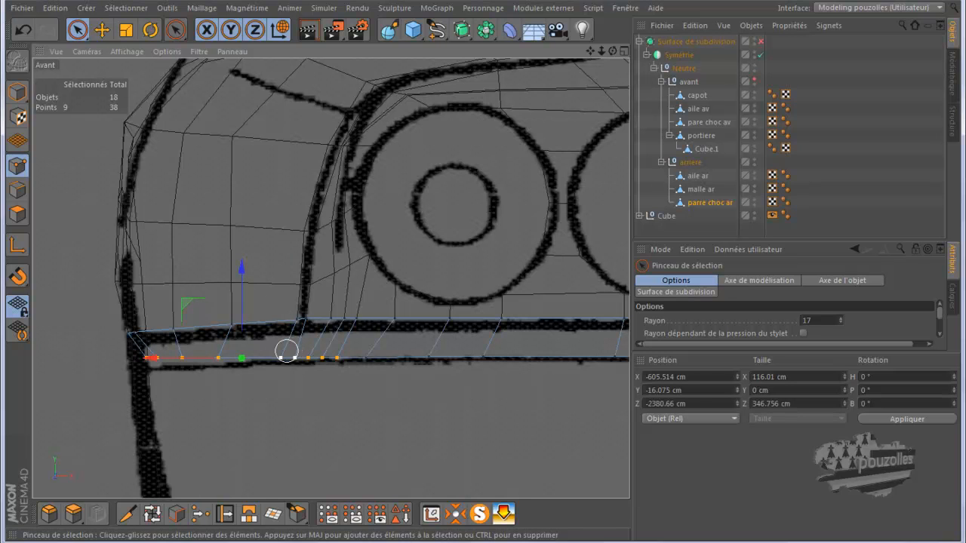
pyautogui.moveTo(233, 354); pyautogui.dragTo(151, 358)
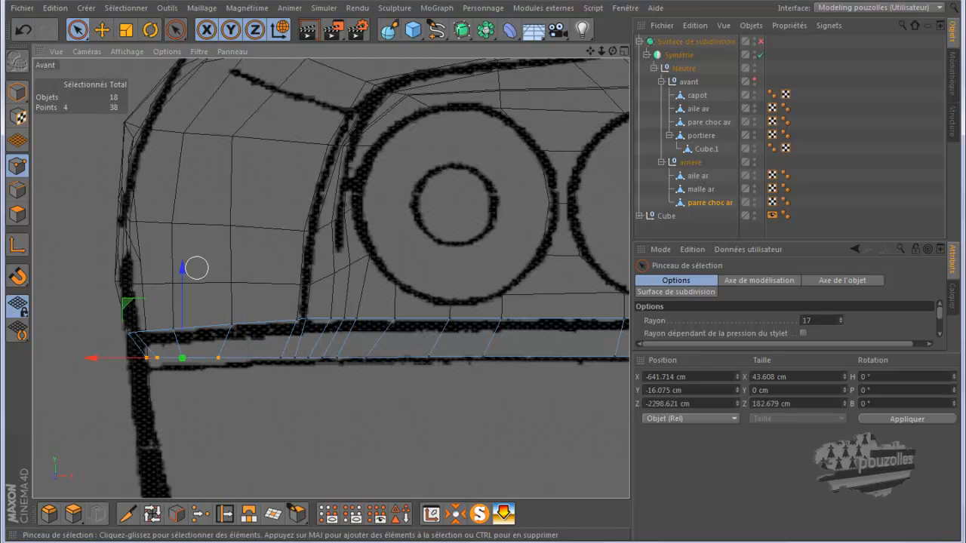
pyautogui.moveTo(182, 271); pyautogui.dragTo(182, 278)
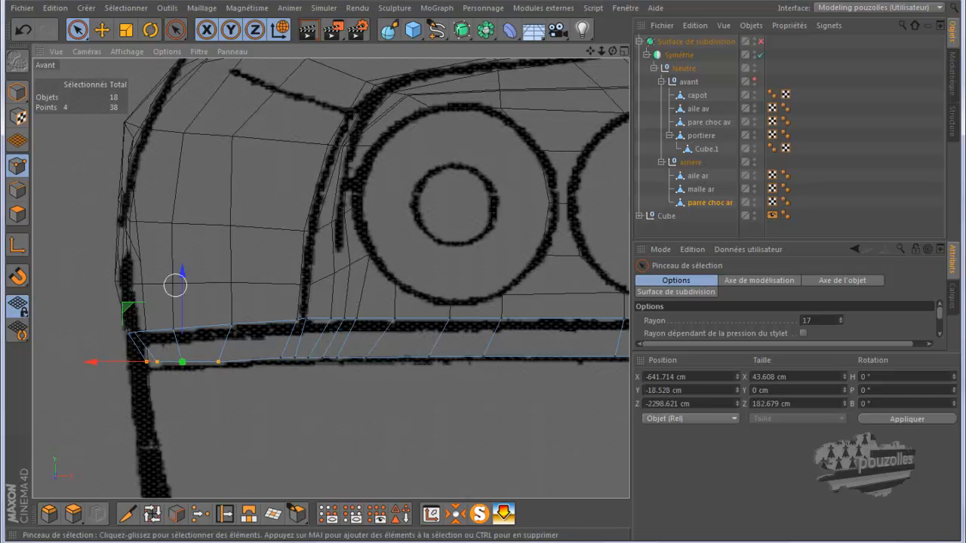
# Lower three neighbouring bottom points below the tail light's outer edge individually onto the blueprint line, undoing the joint move of two points.
pyautogui.click(278, 360)
pyautogui.moveTo(281, 301); pyautogui.dragTo(281, 306)
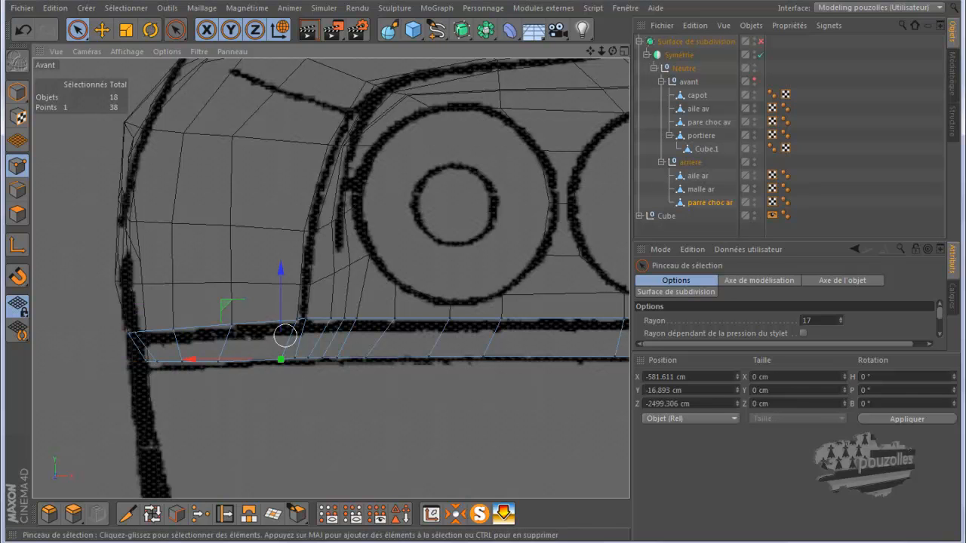
pyautogui.keyDown('shift'); pyautogui.click(292, 358); pyautogui.keyUp('shift')
pyautogui.moveTo(288, 285); pyautogui.dragTo(287, 290)
pyautogui.click(23, 29)
pyautogui.scroll(3, 301, 382)
pyautogui.click(288, 339)
pyautogui.moveTo(287, 287); pyautogui.dragTo(312, 288)
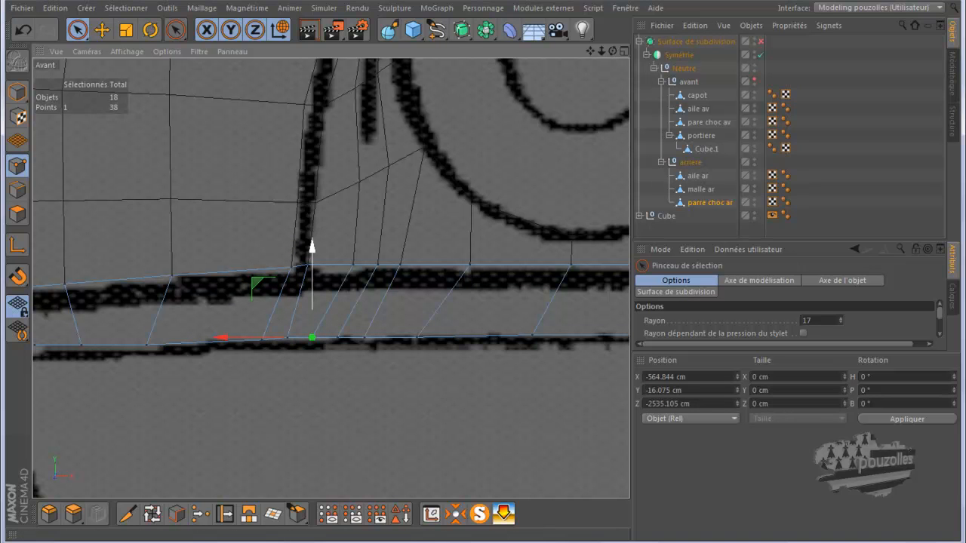
pyautogui.moveTo(311, 288); pyautogui.dragTo(311, 290)
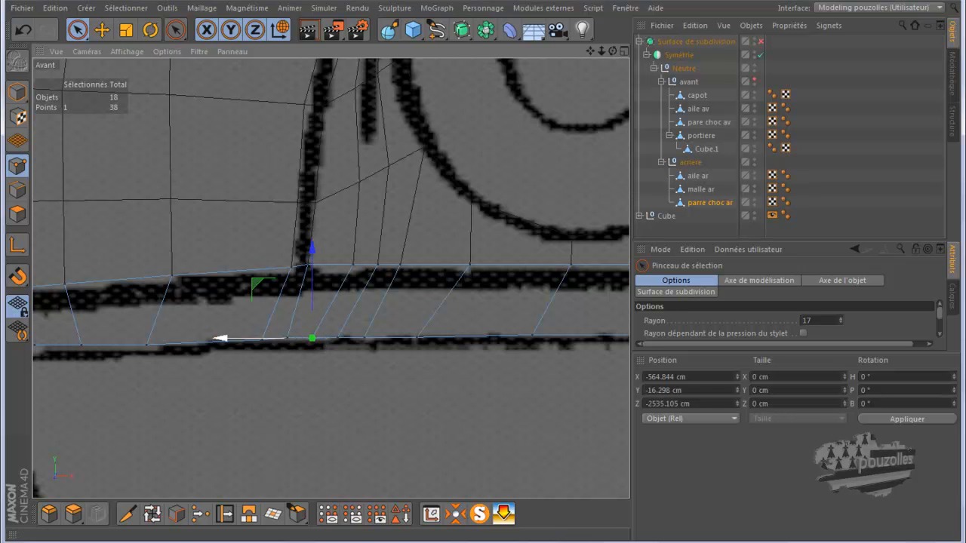
# Slide the bottom points below the tail lights along the strip's lower edge so they line up under their upper counterparts.
pyautogui.scroll(-5, 181, 407)
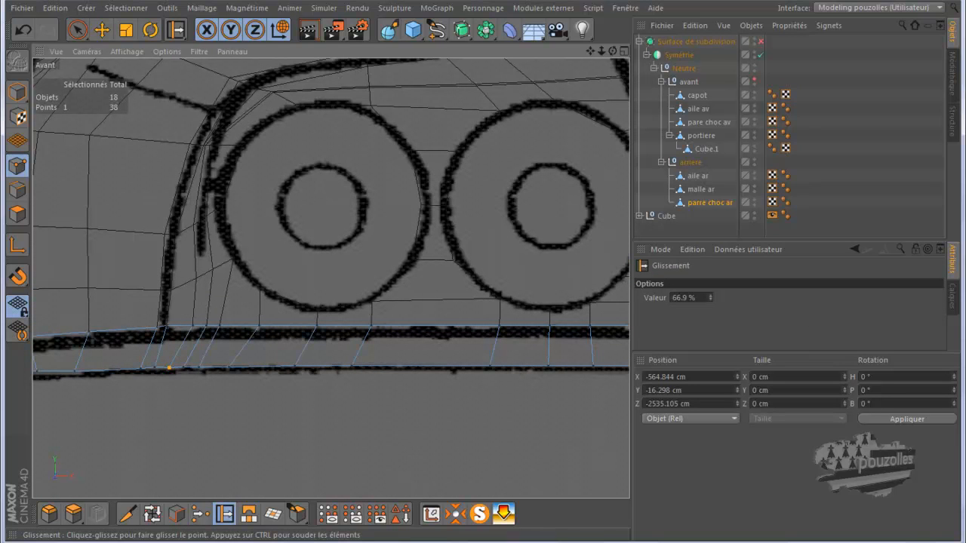
pyautogui.moveTo(351, 366); pyautogui.dragTo(369, 366)
pyautogui.moveTo(294, 366); pyautogui.dragTo(312, 366)
pyautogui.moveTo(228, 367); pyautogui.dragTo(183, 368)
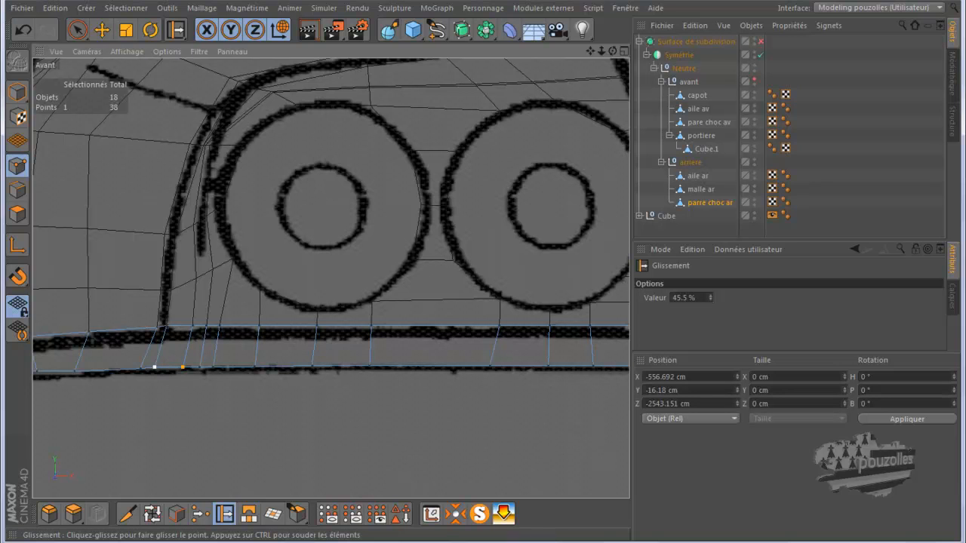
pyautogui.moveTo(154, 368); pyautogui.dragTo(162, 367)
pyautogui.moveTo(140, 369); pyautogui.dragTo(145, 368)
pyautogui.scroll(-3, 177, 368)
pyautogui.scroll(2, 177, 368)
pyautogui.moveTo(389, 369); pyautogui.dragTo(395, 369)
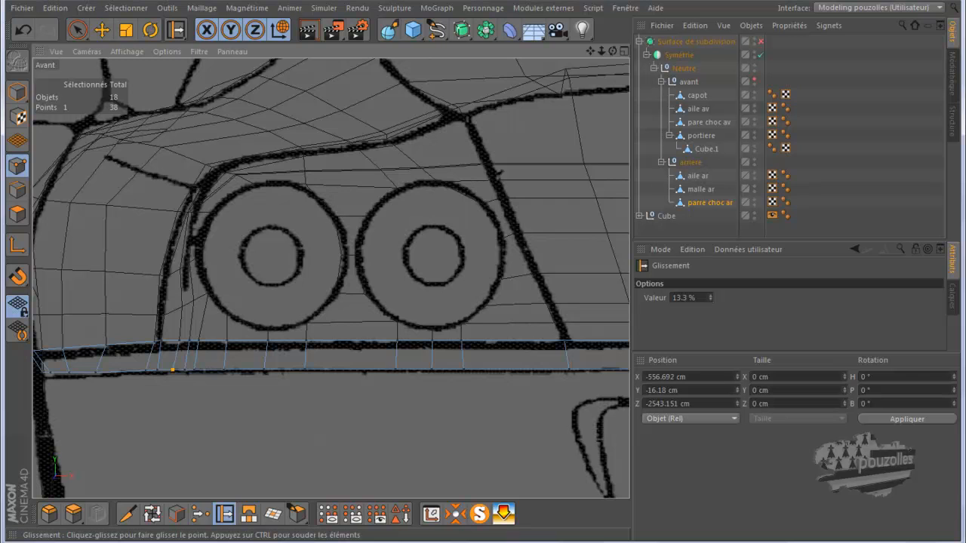
# In the left view, move the three lower end points horizontally toward the rear wheel, spacing them out to extend the strip over the arch.
pyautogui.scroll(-3, 371, 395)
pyautogui.scroll(1, 365, 397)
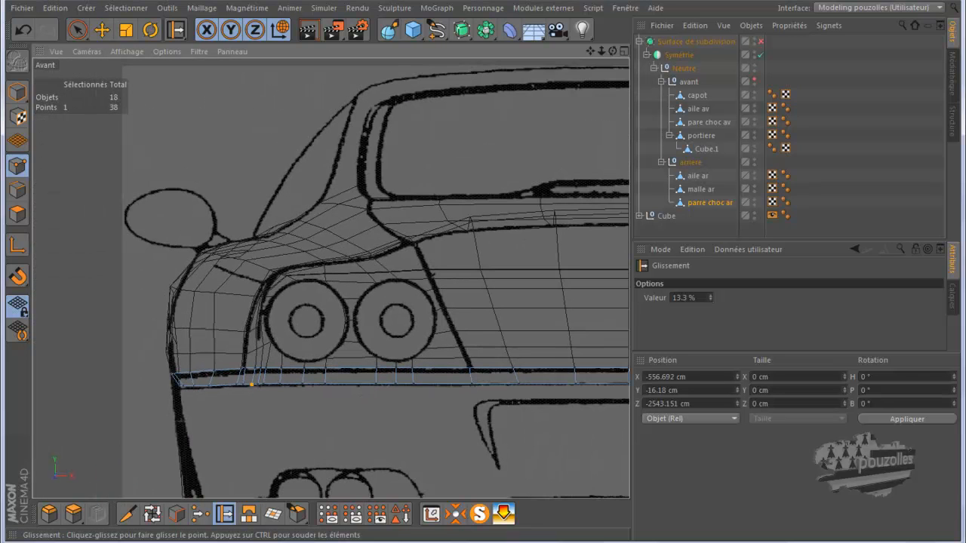
pyautogui.press('F5')
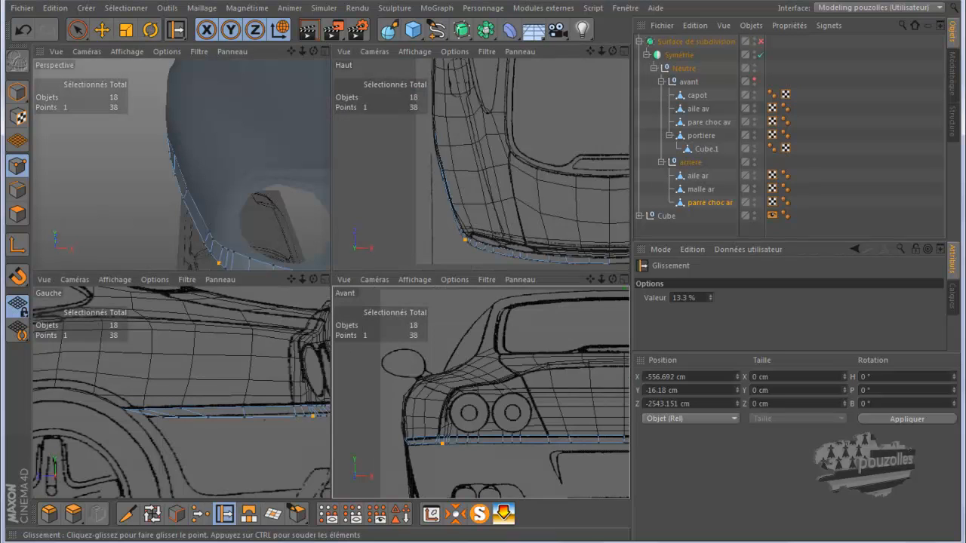
pyautogui.middleClick(223, 334)
pyautogui.scroll(-4, 223, 334)
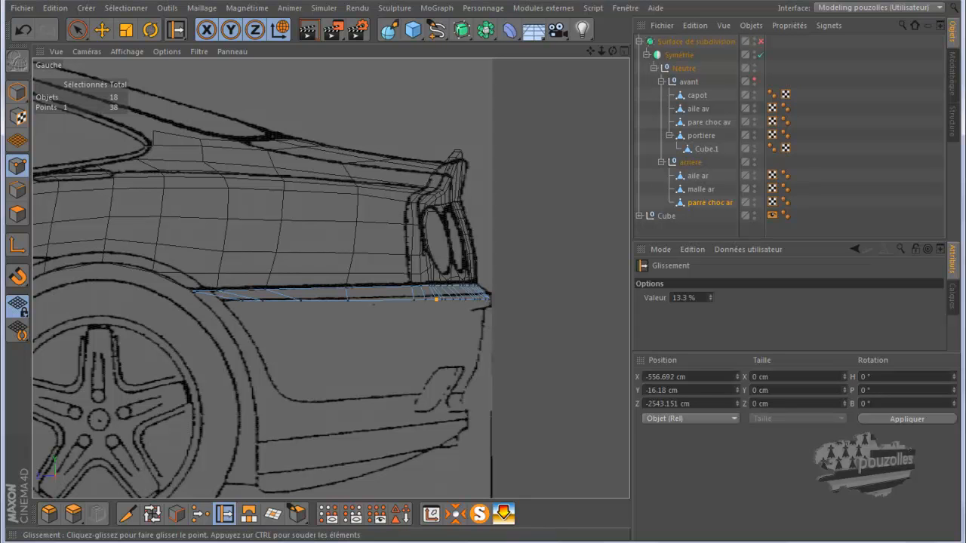
pyautogui.scroll(5, 231, 309)
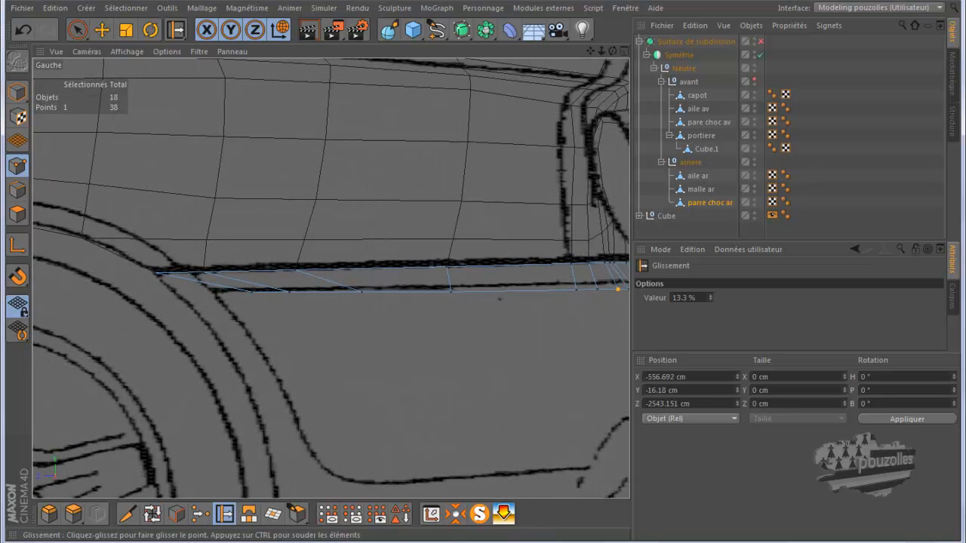
pyautogui.click(252, 291)
pyautogui.click(102, 29)
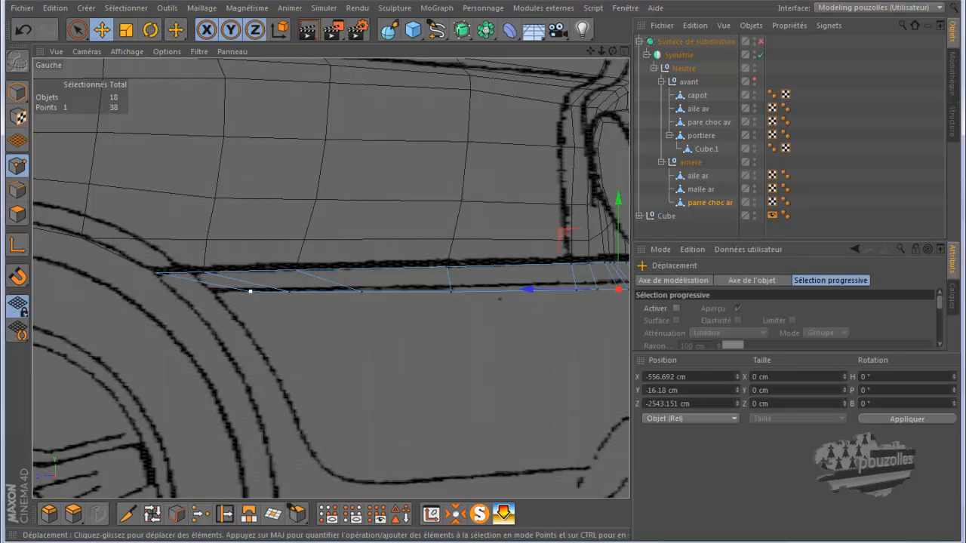
pyautogui.moveTo(155, 291); pyautogui.dragTo(86, 291)
pyautogui.click(289, 292)
pyautogui.moveTo(198, 291); pyautogui.dragTo(161, 291)
pyautogui.click(361, 292)
pyautogui.moveTo(269, 291); pyautogui.dragTo(248, 292)
pyautogui.click(177, 291)
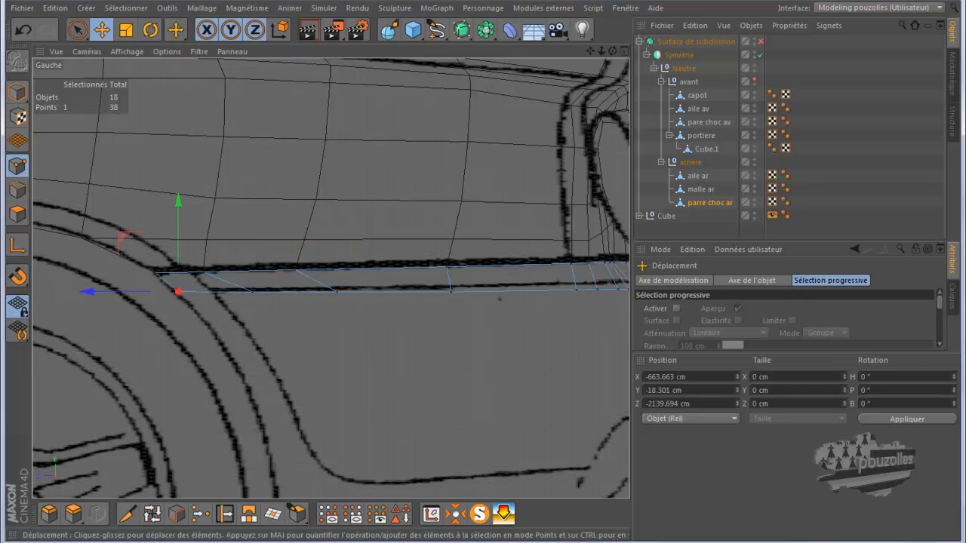
# Examine the strip's wheel arch end in the front and perspective views and against the body outline in the top view.
pyautogui.middleClick(177, 291)
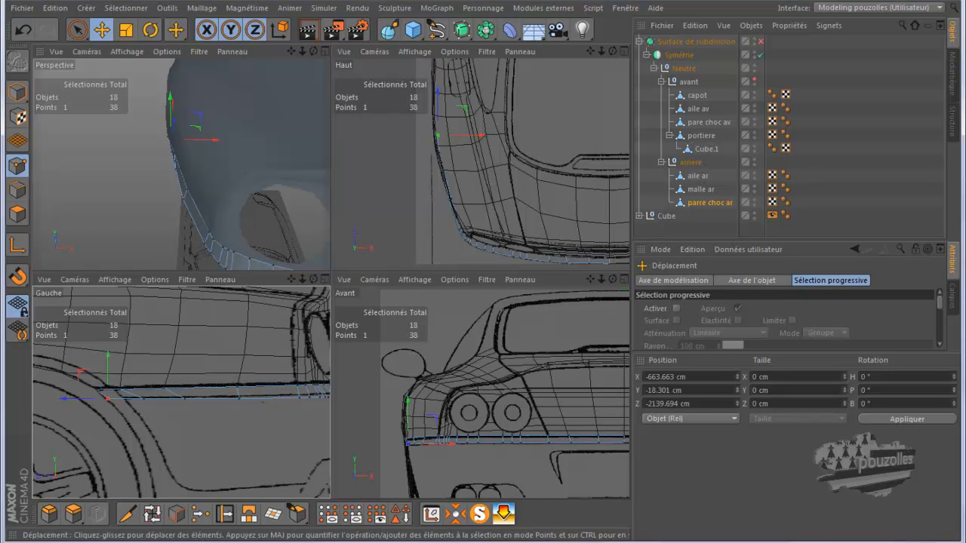
pyautogui.middleClick(432, 332)
pyautogui.scroll(5, 193, 390)
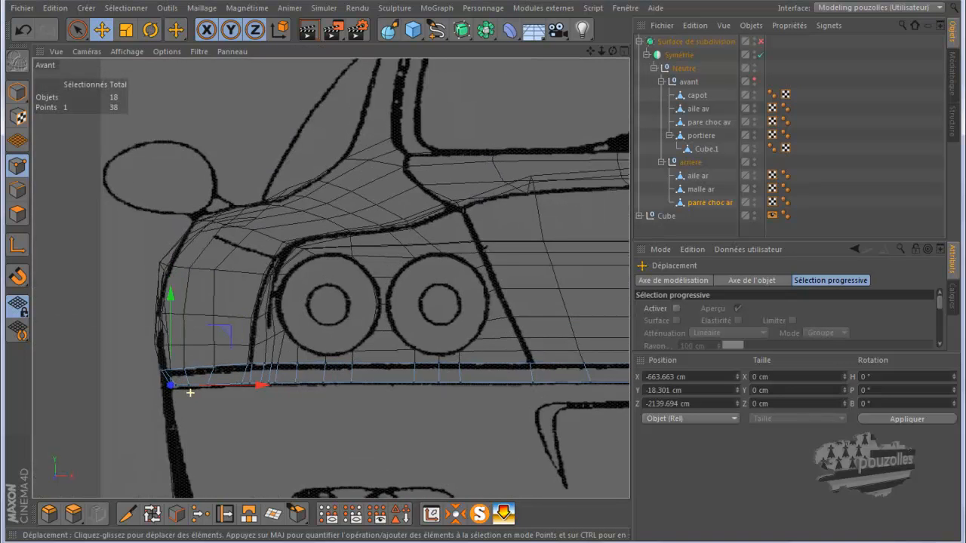
pyautogui.scroll(2, 116, 395)
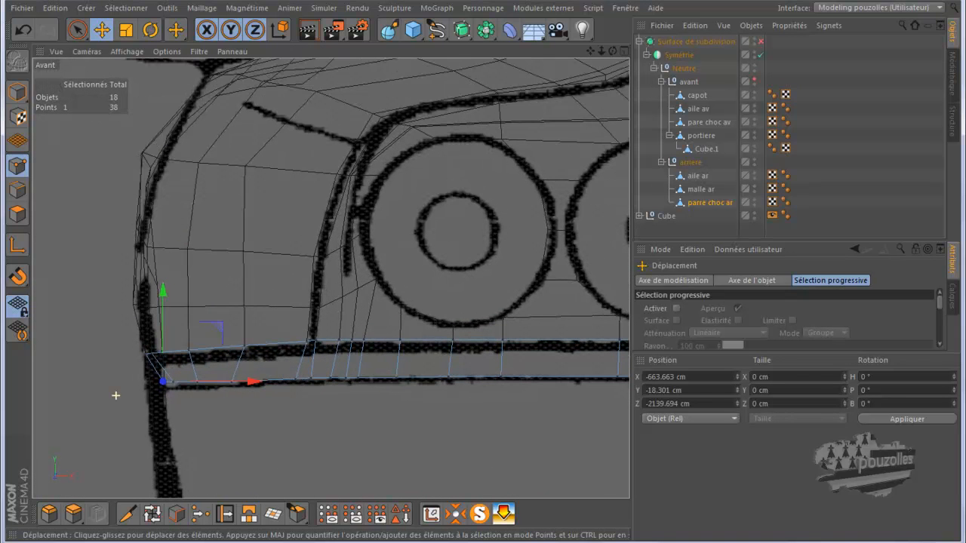
pyautogui.press('F5')
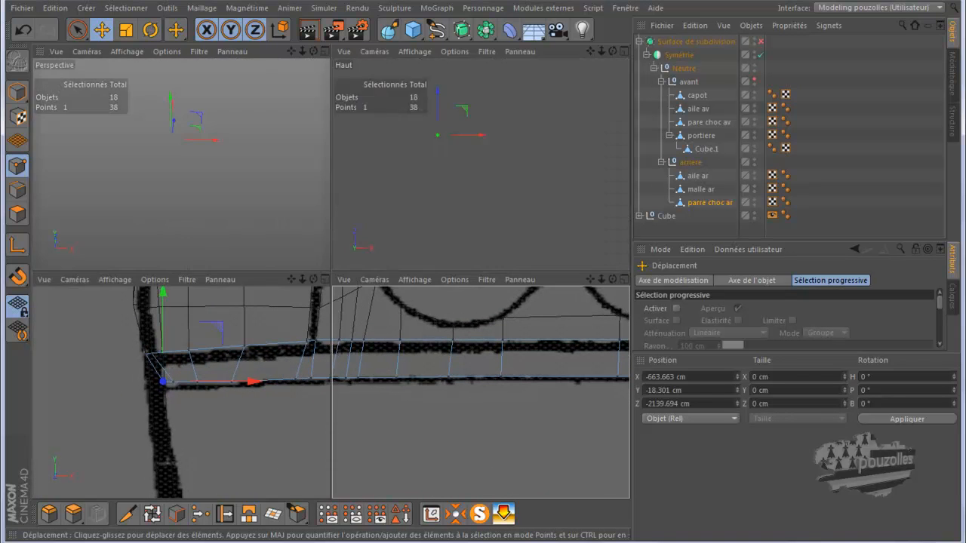
pyautogui.press('F1')
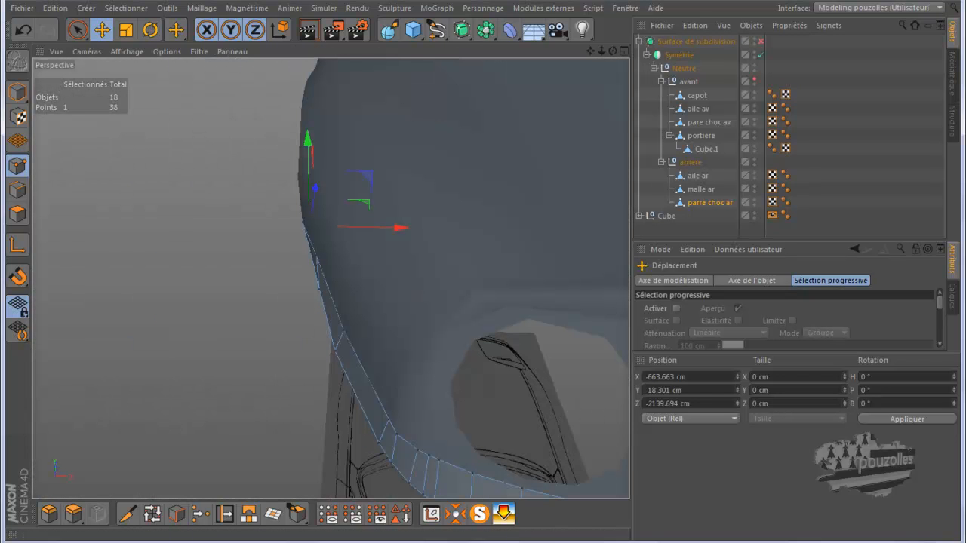
pyautogui.keyDown('alt'); pyautogui.moveTo(330, 276); pyautogui.dragTo(330, 278); pyautogui.keyUp('alt')
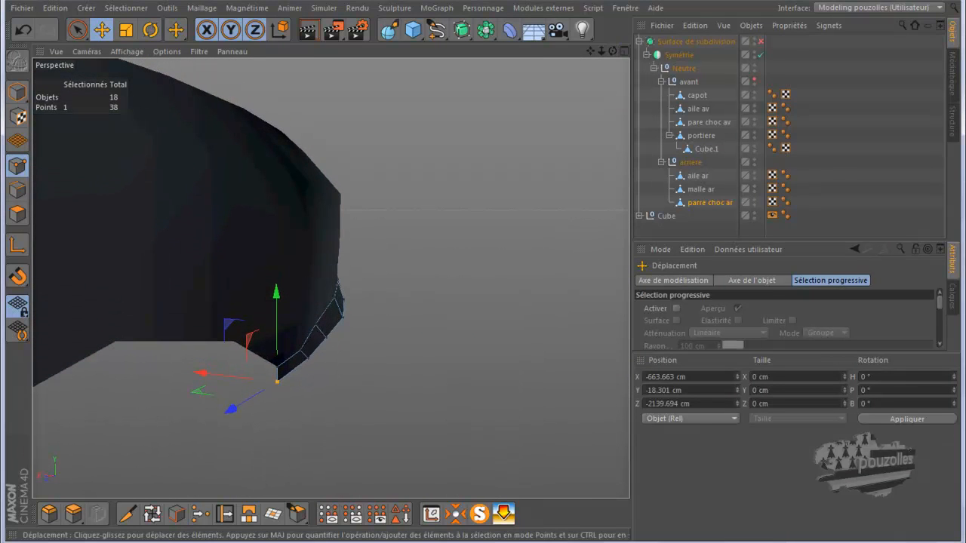
pyautogui.press('F5')
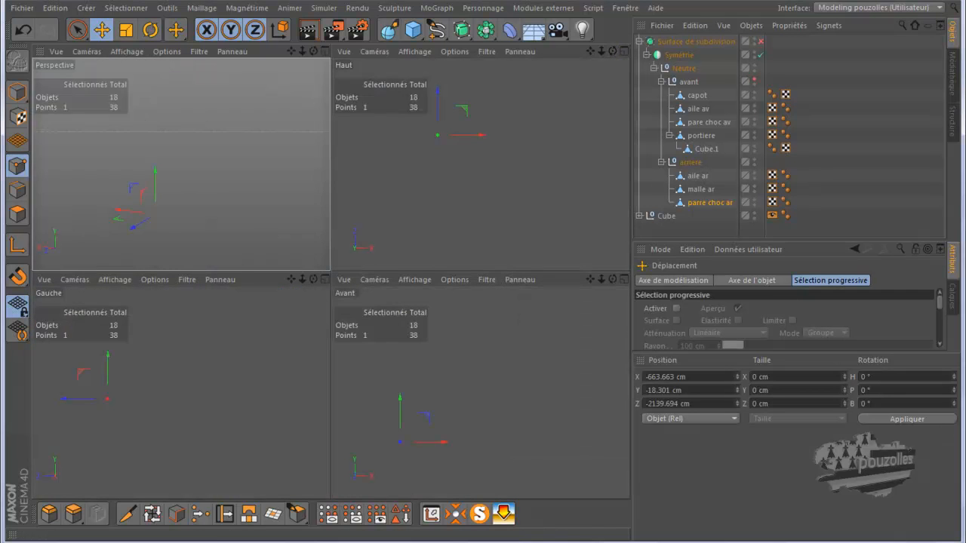
pyautogui.press('F2')
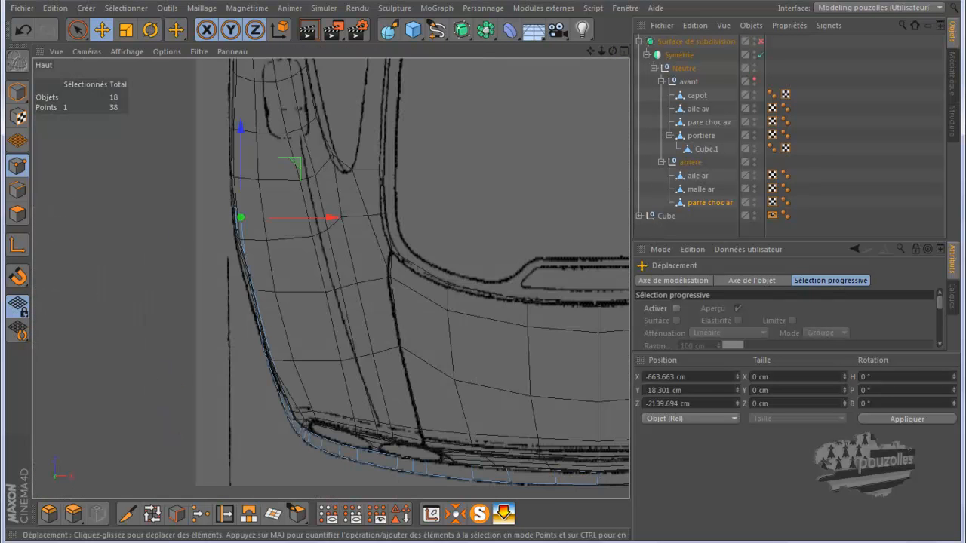
pyautogui.scroll(3, 207, 223)
pyautogui.scroll(2, 207, 223)
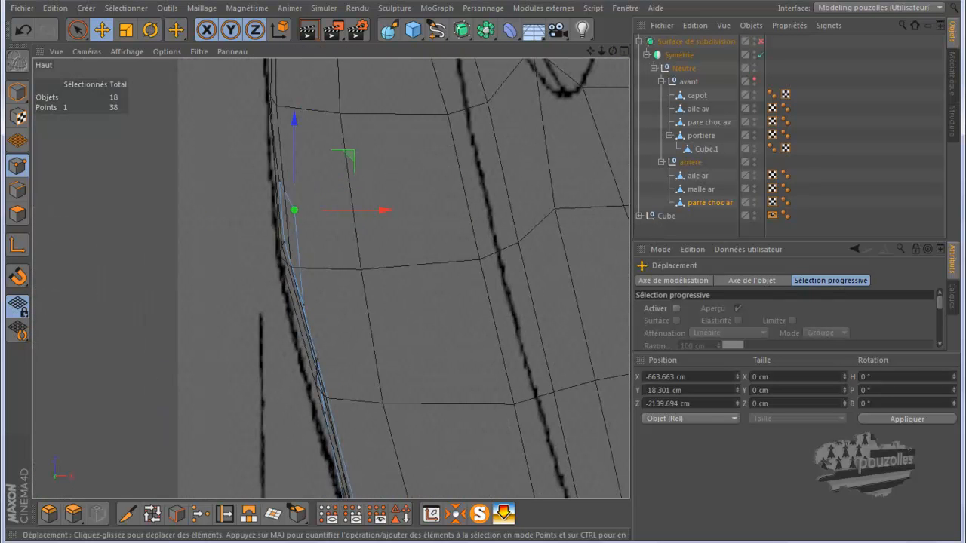
# In the top view, move the three lower points at the strip's wheel arch end sideways outward to follow the body outline.
pyautogui.moveTo(359, 210); pyautogui.dragTo(343, 210)
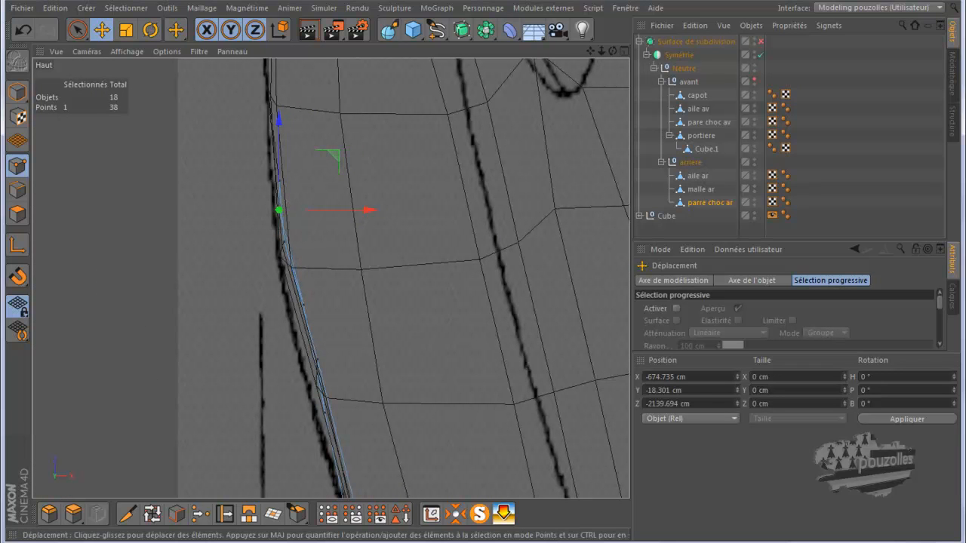
pyautogui.press('F5')
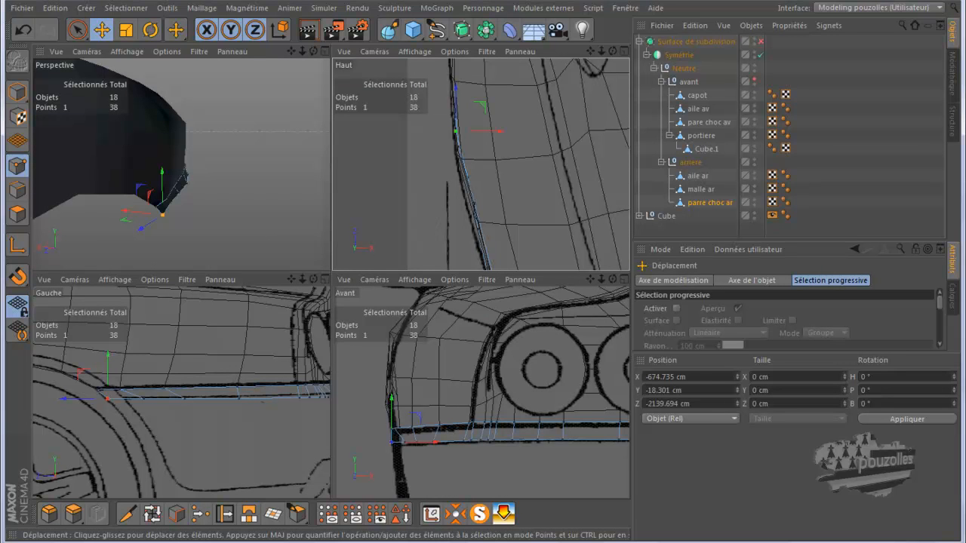
pyautogui.keyDown('alt'); pyautogui.moveTo(187, 161); pyautogui.dragTo(157, 181); pyautogui.keyUp('alt')
pyautogui.click(155, 204)
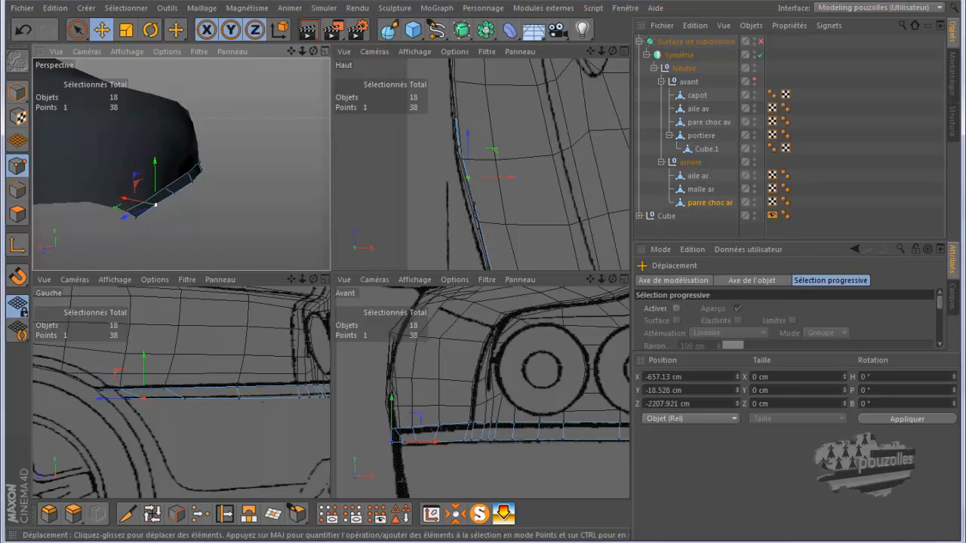
pyautogui.moveTo(512, 177); pyautogui.dragTo(508, 176)
pyautogui.click(174, 194)
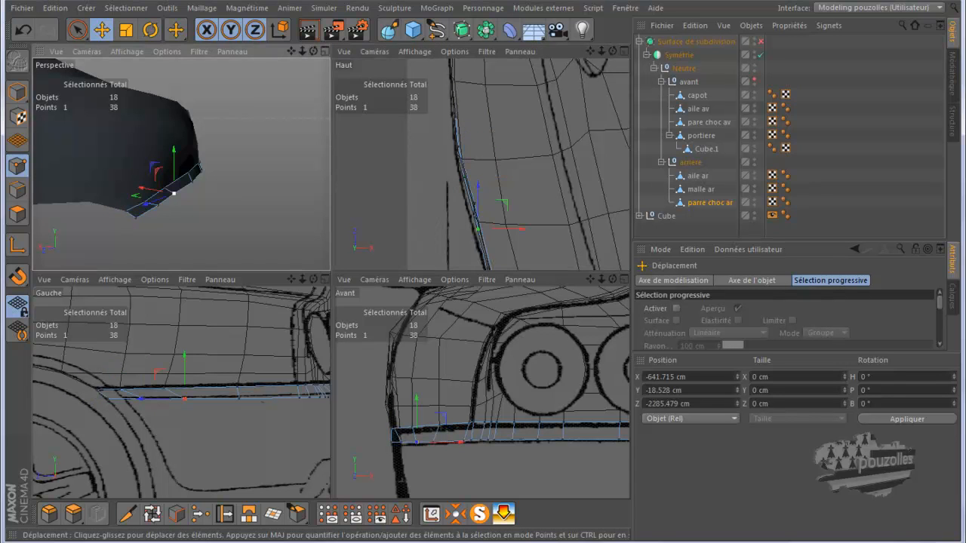
pyautogui.moveTo(519, 227); pyautogui.dragTo(515, 228)
# Examine how the strip follows the body in the perspective view and against the top and side blueprints.
pyautogui.moveTo(313, 51); pyautogui.dragTo(253, 54)
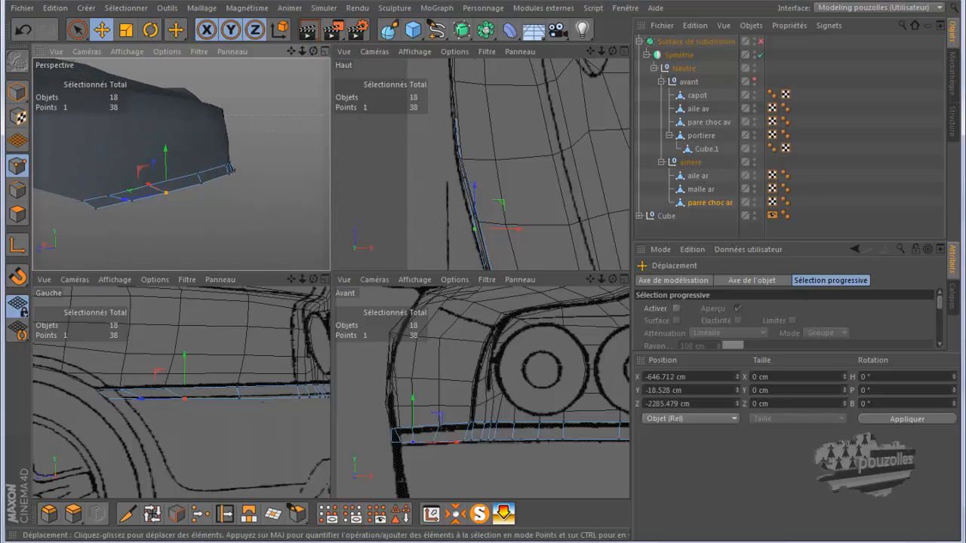
pyautogui.press('F2')
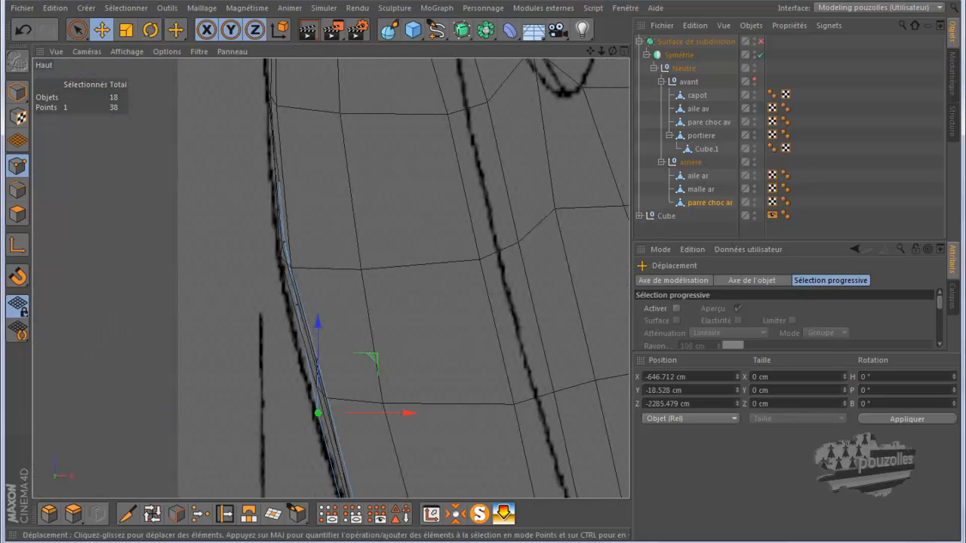
pyautogui.scroll(-7, 337, 193)
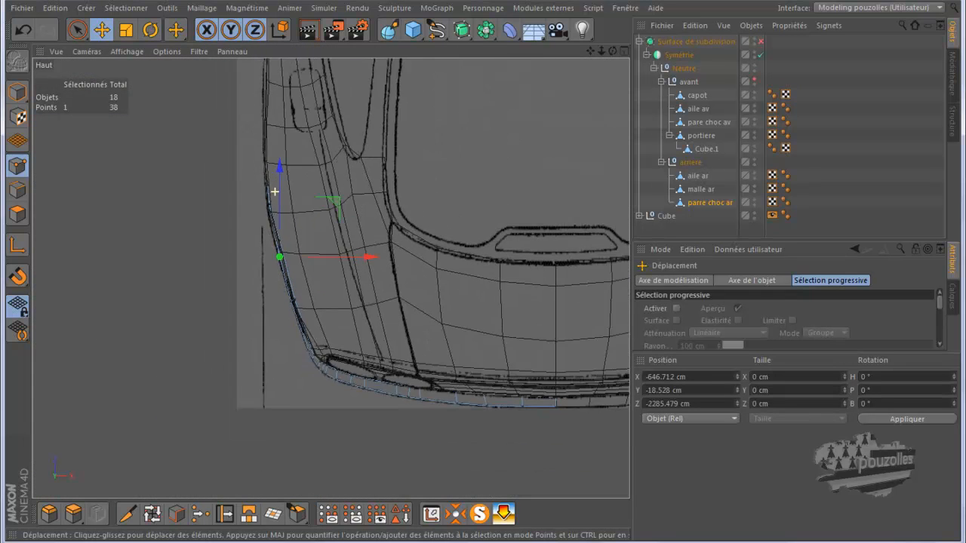
pyautogui.press('F5')
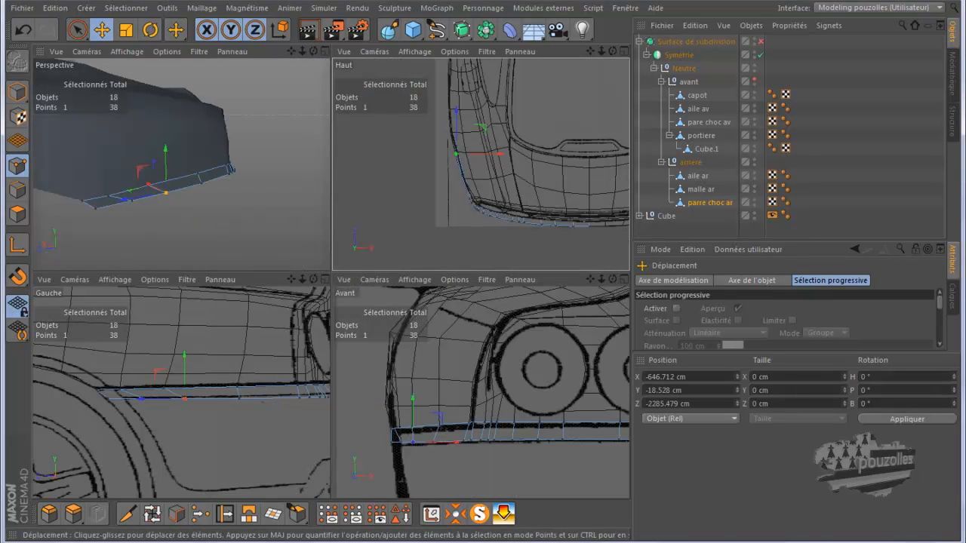
pyautogui.press('F3')
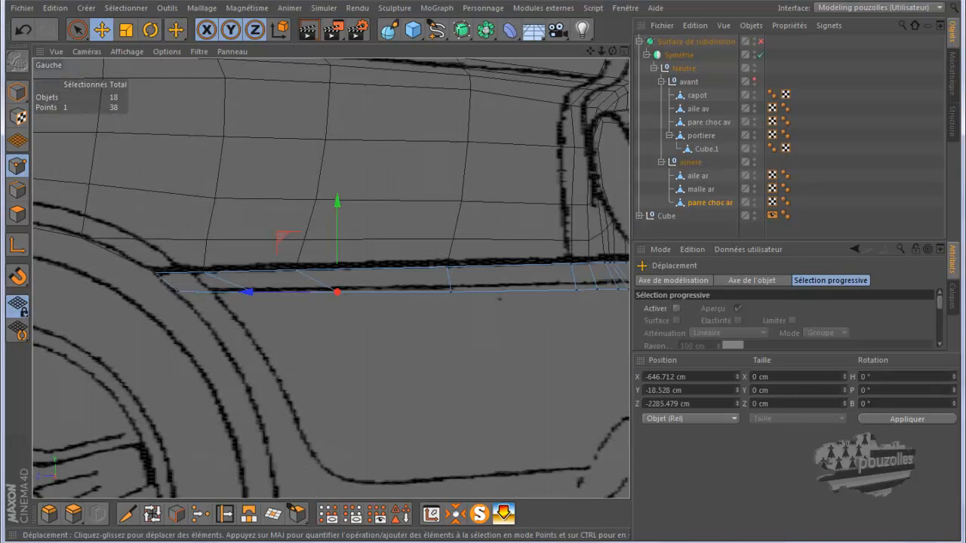
pyautogui.scroll(-8, 298, 345)
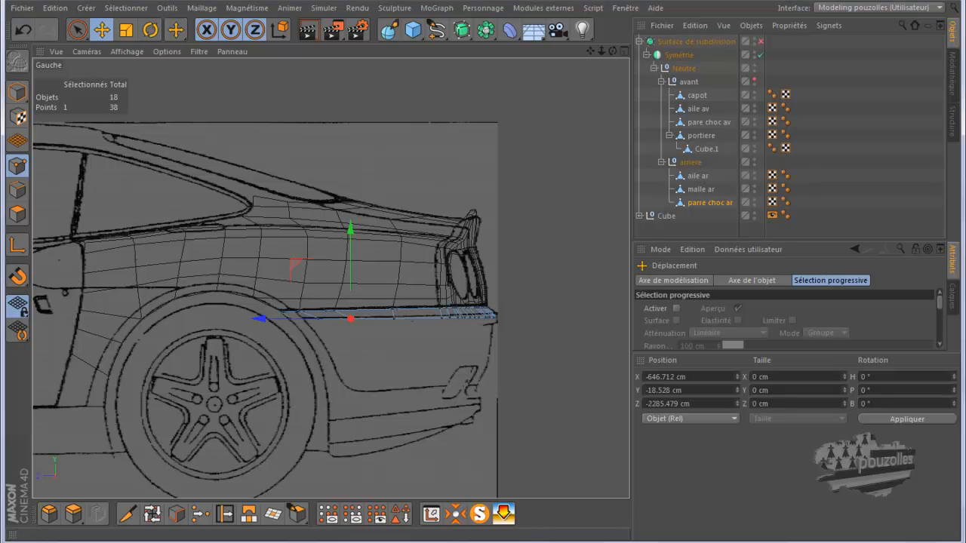
# Check the rear reference photos and open Ferrari_550_Maranello_1 to study the bumper's side shape behind the rear wheel.
pyautogui.moveTo(455, 542)
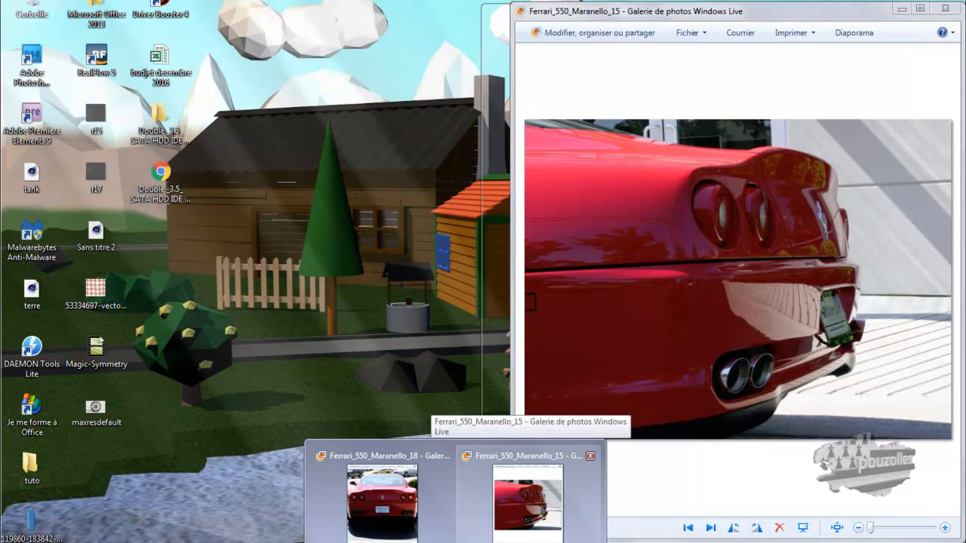
pyautogui.moveTo(382, 502)
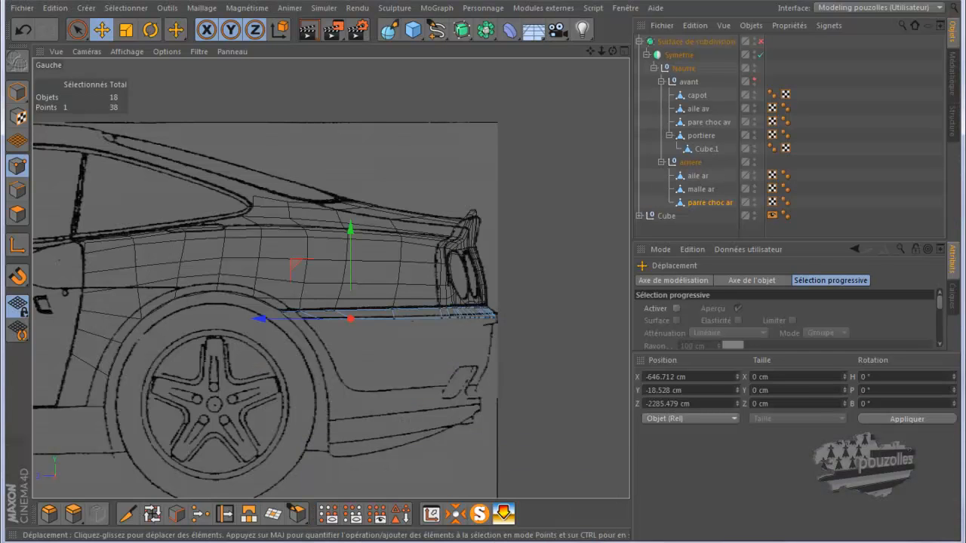
pyautogui.scroll(3, 383, 334)
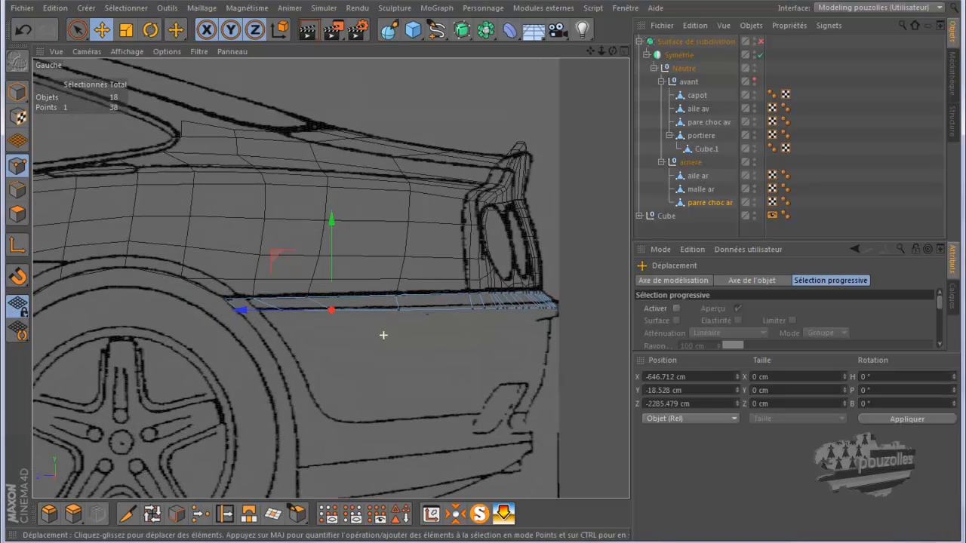
pyautogui.hotkey('alt', 'Tab')
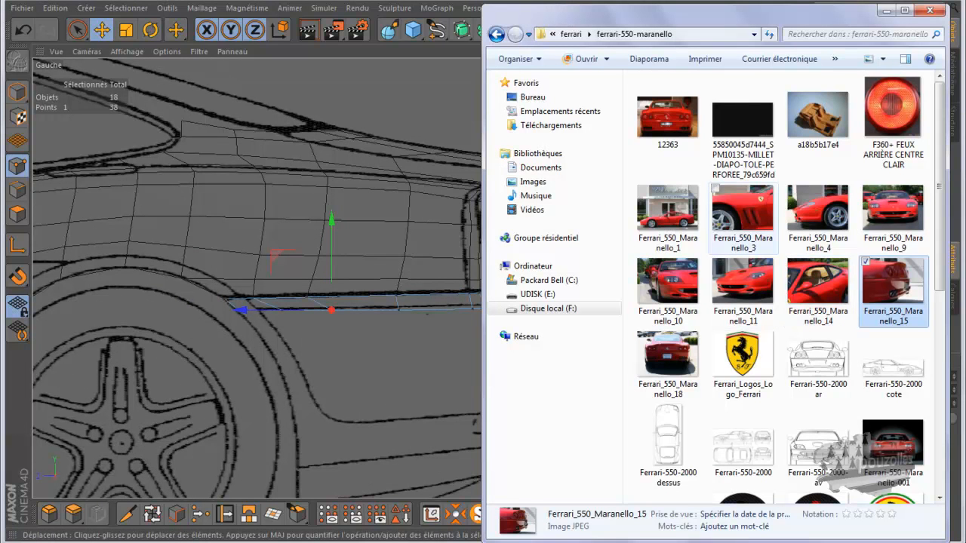
pyautogui.click(667, 215)
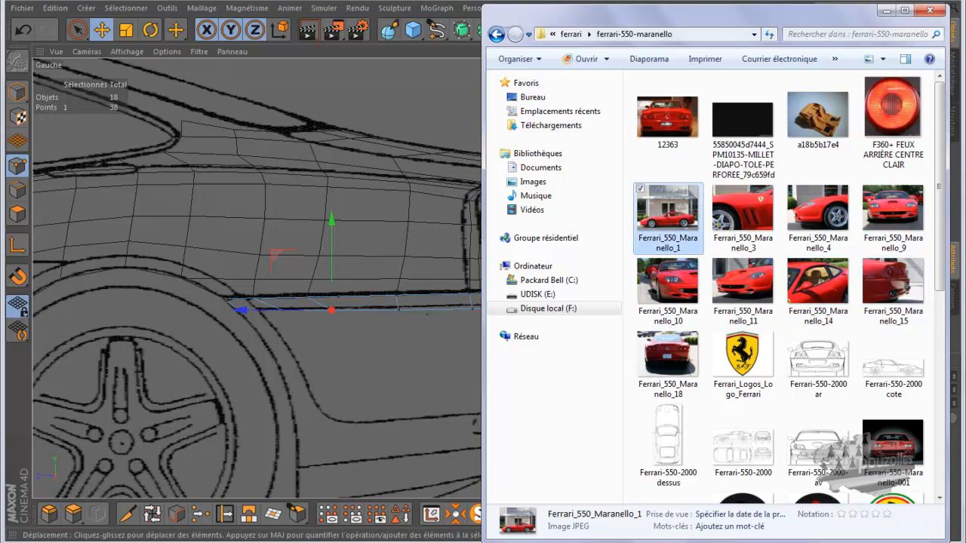
pyautogui.doubleClick(667, 215)
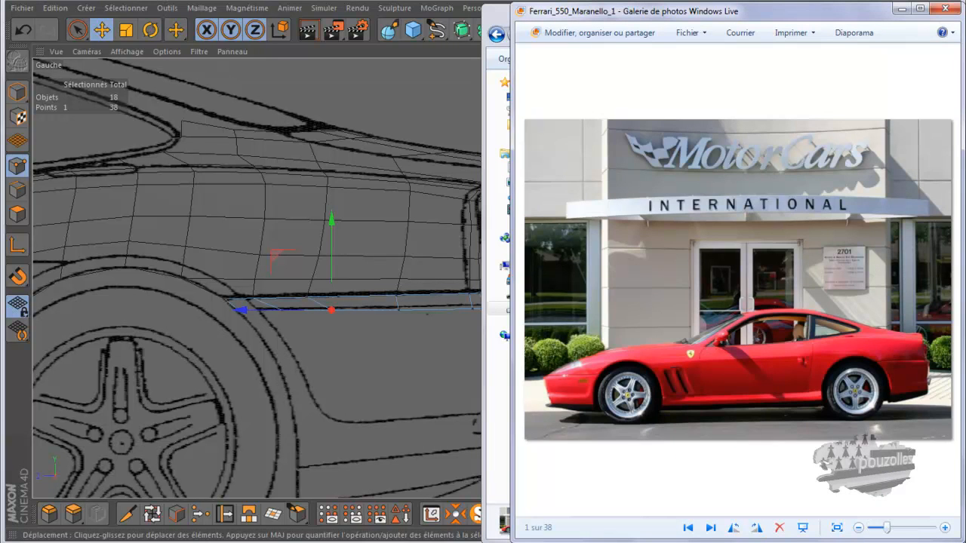
pyautogui.scroll(5, 911, 333)
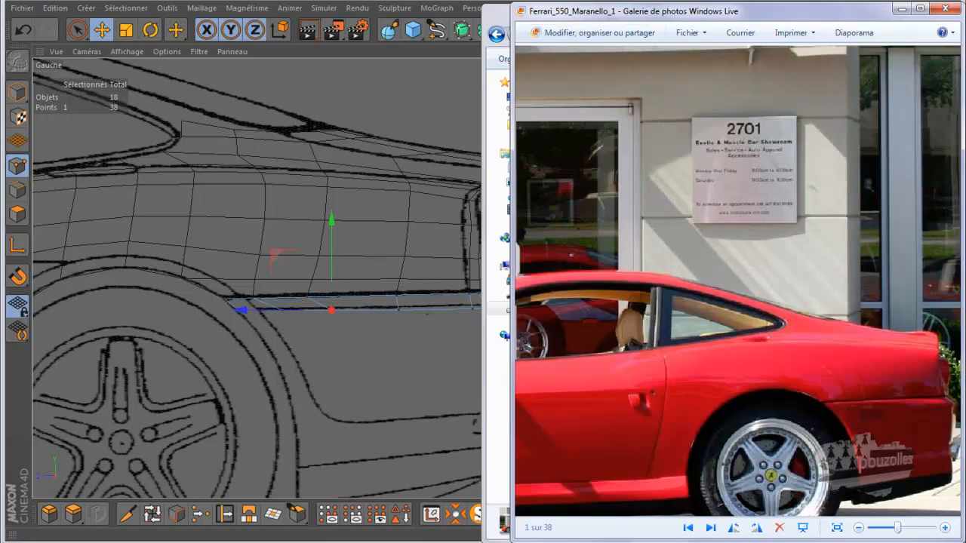
pyautogui.hotkey('alt', 'Tab')
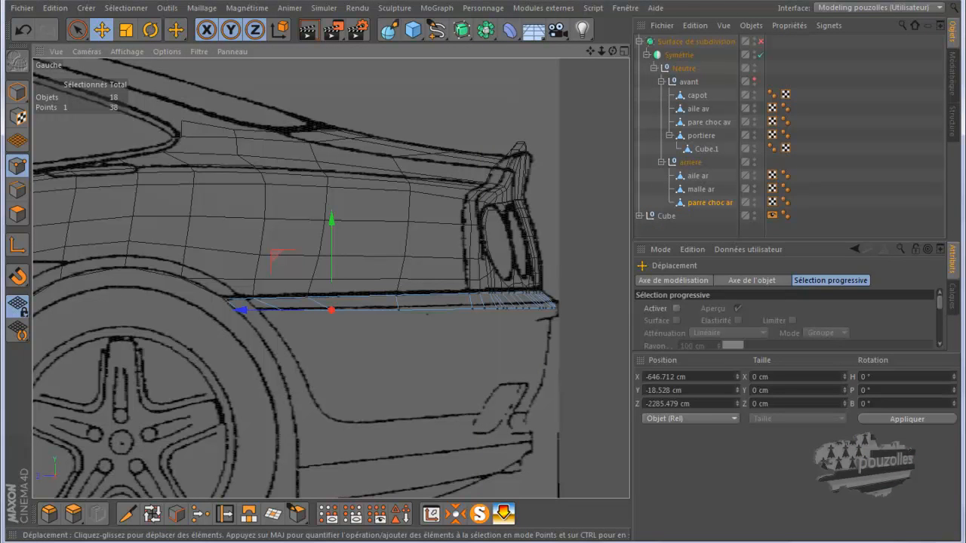
# Select the strip's lower edge loop and extrude it about 224 cm straight down to the blueprint line below the exhausts.
pyautogui.click(17, 190)
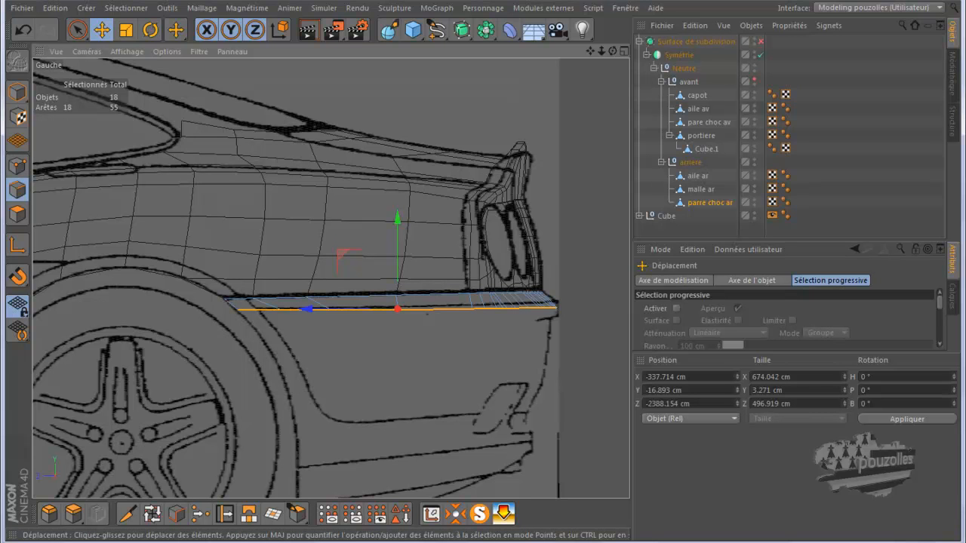
pyautogui.press('F5')
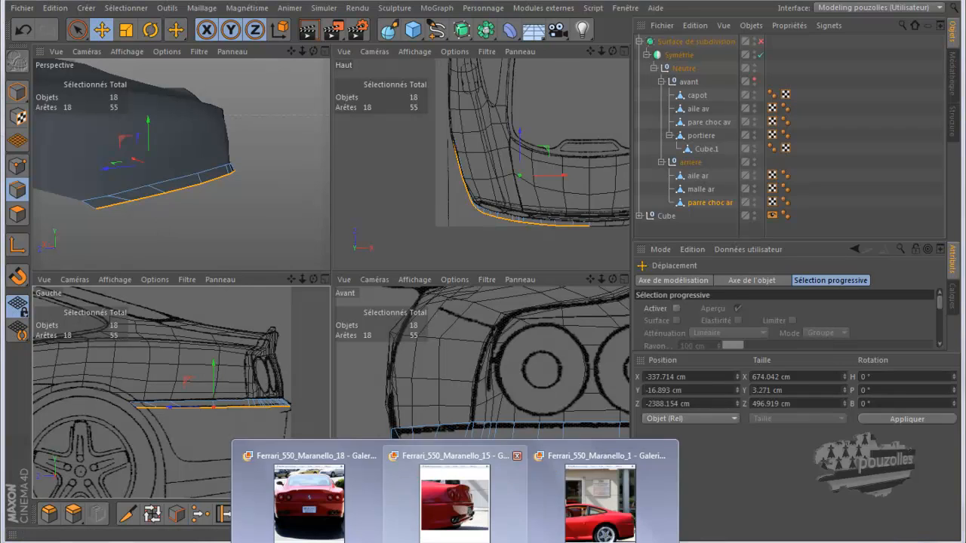
pyautogui.click(455, 498)
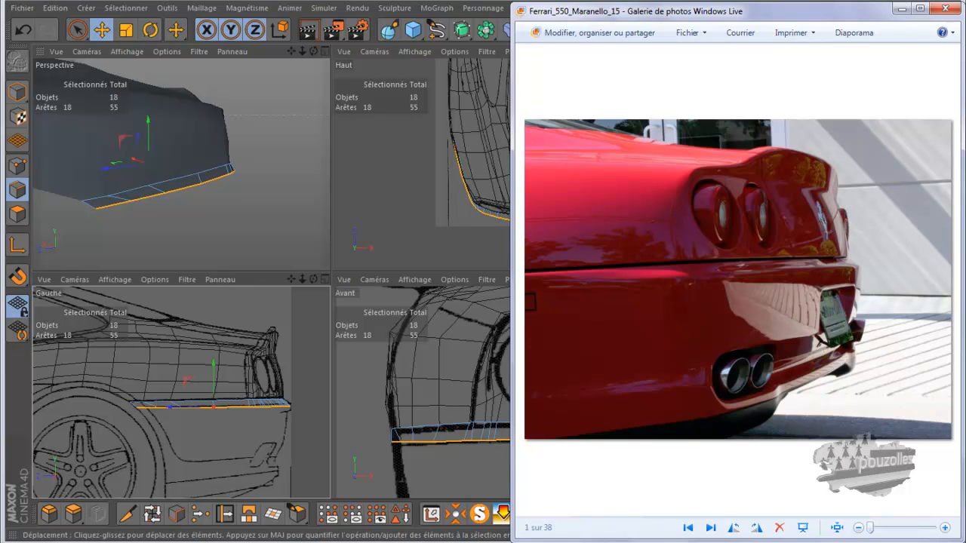
pyautogui.hotkey('alt', 'Tab')
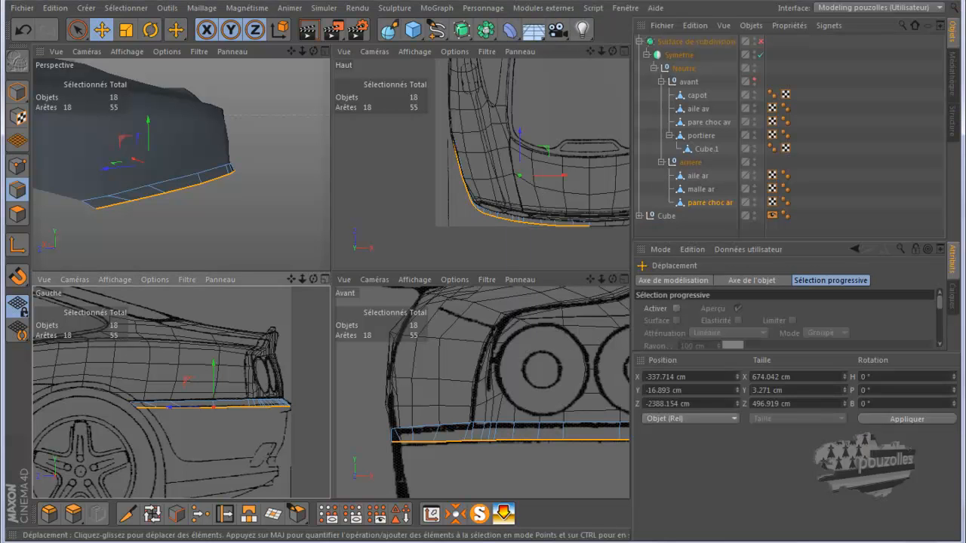
pyautogui.press('F4')
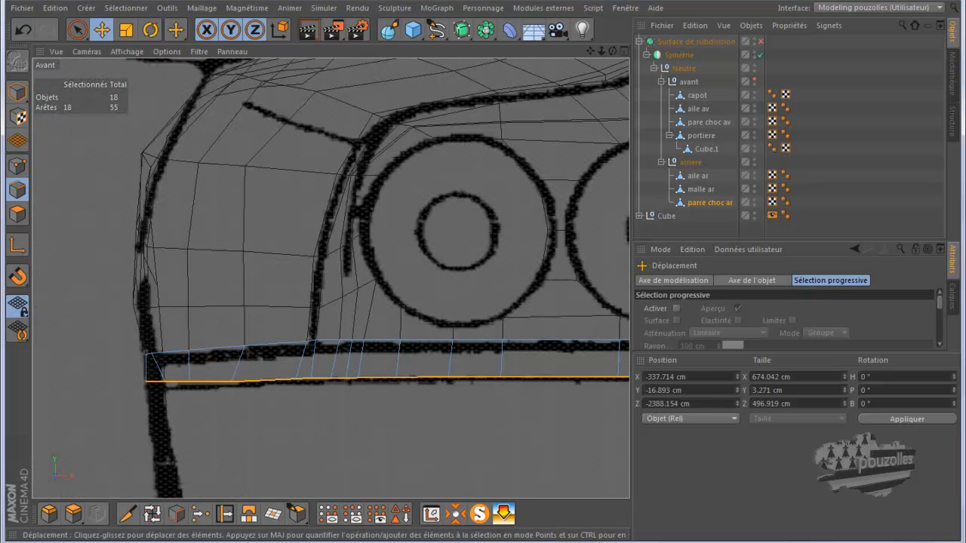
pyautogui.scroll(-3, 287, 406)
pyautogui.keyDown('alt'); pyautogui.moveTo(286, 406); pyautogui.dragTo(246, 356, button='middle'); pyautogui.keyUp('alt')
pyautogui.scroll(-4, 246, 356)
pyautogui.scroll(-2, 230, 344)
pyautogui.scroll(-2, 215, 351)
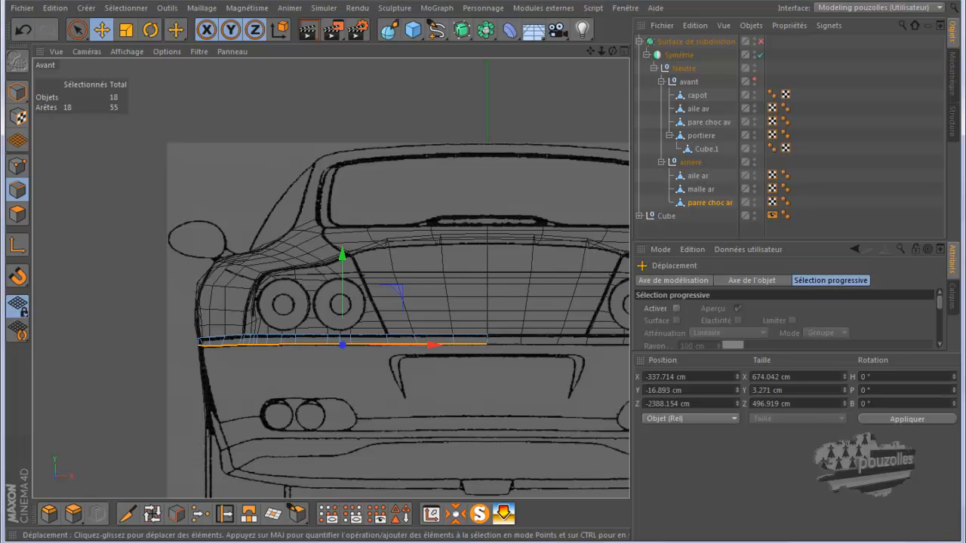
pyautogui.keyDown('ctrl'); pyautogui.moveTo(342, 253); pyautogui.dragTo(341, 325); pyautogui.keyUp('ctrl')
pyautogui.keyDown('ctrl'); pyautogui.moveTo(390, 359); pyautogui.dragTo(400, 389); pyautogui.keyUp('ctrl')
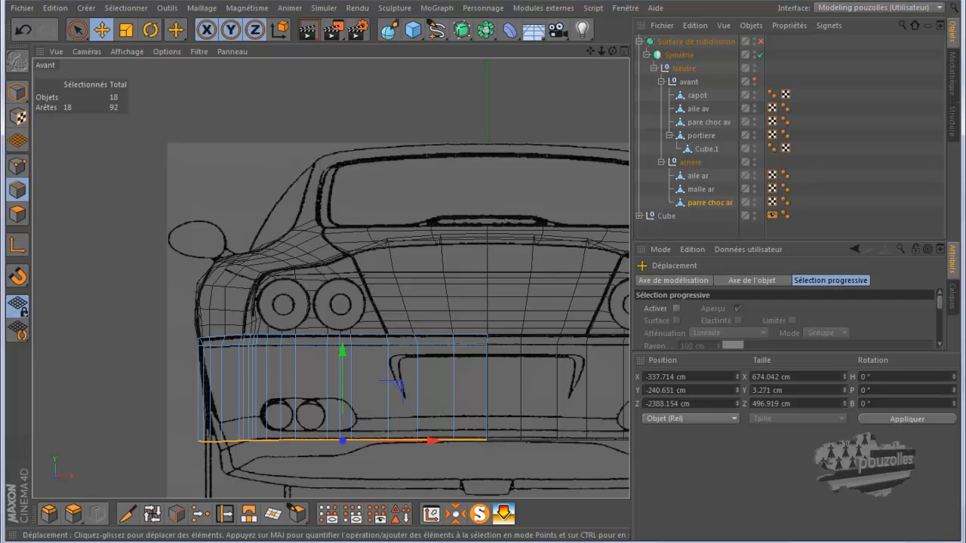
# In the left view, scale the bumper's lower edge to about 359 cm lengthwise and shift it about 25 cm rearward to fit the outline.
pyautogui.press('F5')
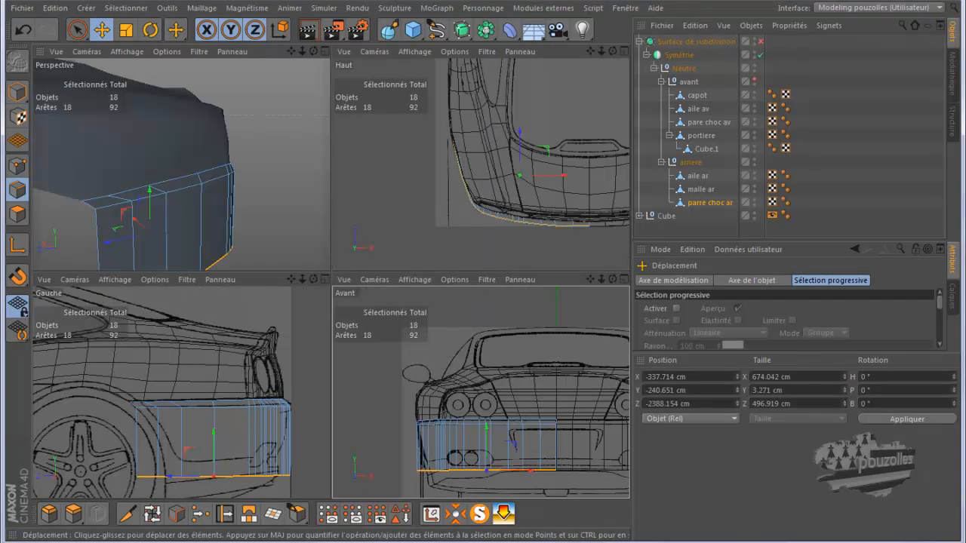
pyautogui.press('F3')
pyautogui.scroll(-4, 394, 317)
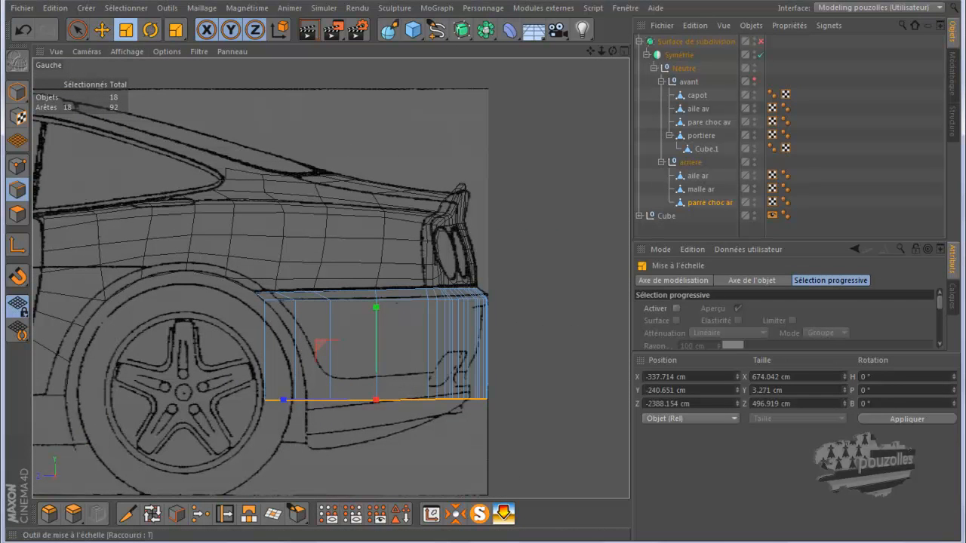
pyautogui.click(126, 29)
pyautogui.moveTo(283, 400); pyautogui.dragTo(298, 399)
pyautogui.click(102, 29)
pyautogui.click(126, 31)
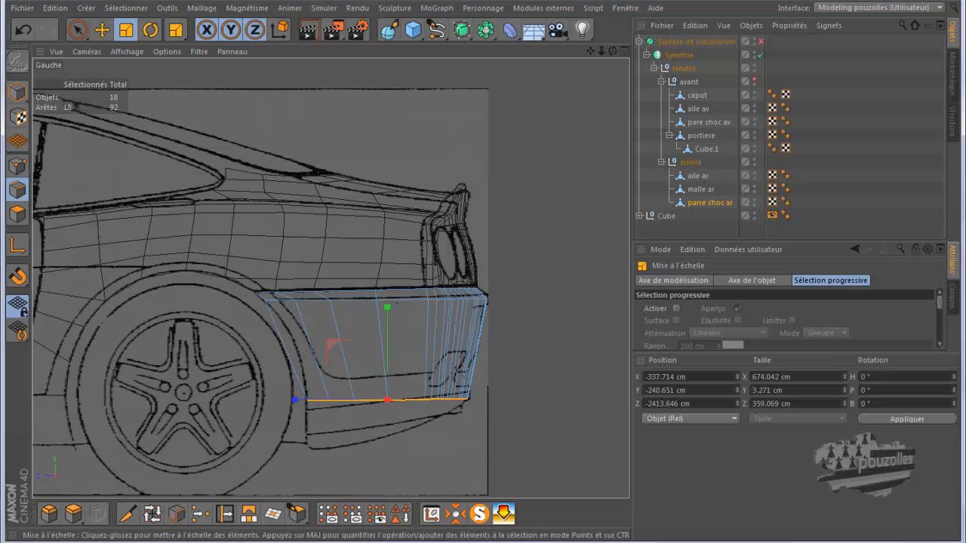
# Select the bumper's lowest point at the wheel arch end and move it about 32 cm inward in the top view.
pyautogui.press('F5')
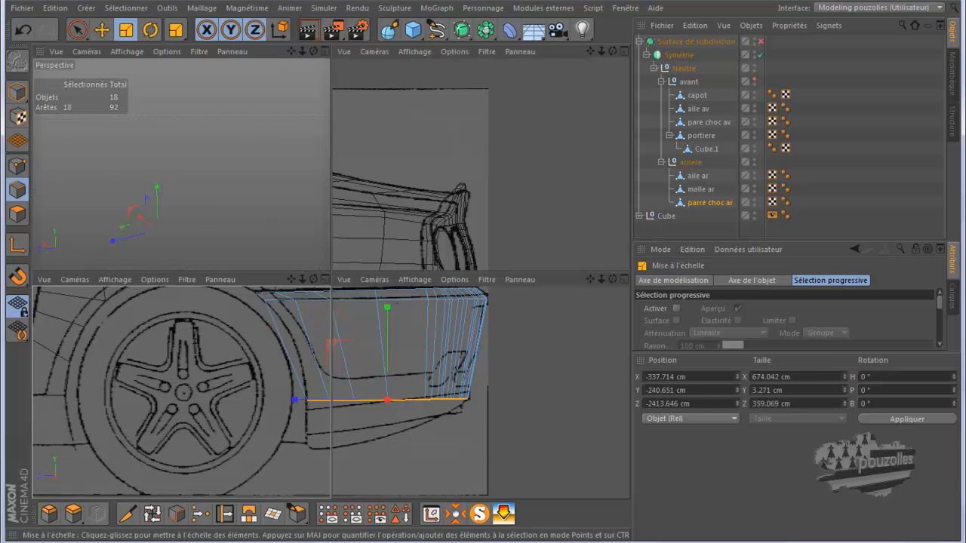
pyautogui.middleClick(262, 205)
pyautogui.keyDown('alt'); pyautogui.moveTo(261, 205); pyautogui.dragTo(261, 206, button='right'); pyautogui.keyUp('alt')
pyautogui.keyDown('alt'); pyautogui.moveTo(330, 277); pyautogui.dragTo(330, 278); pyautogui.keyUp('alt')
pyautogui.click(17, 166)
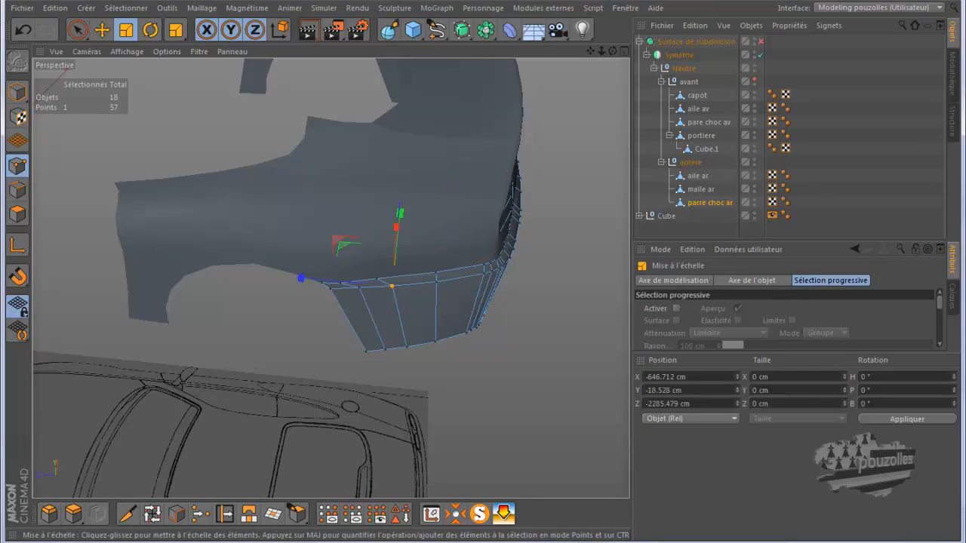
pyautogui.keyDown('alt'); pyautogui.moveTo(330, 279); pyautogui.dragTo(331, 279); pyautogui.keyUp('alt')
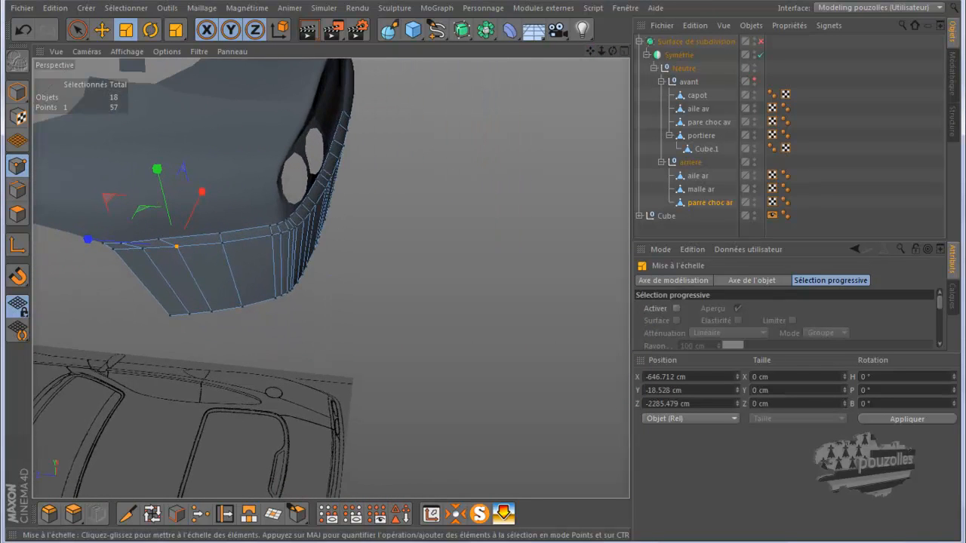
pyautogui.press('F5')
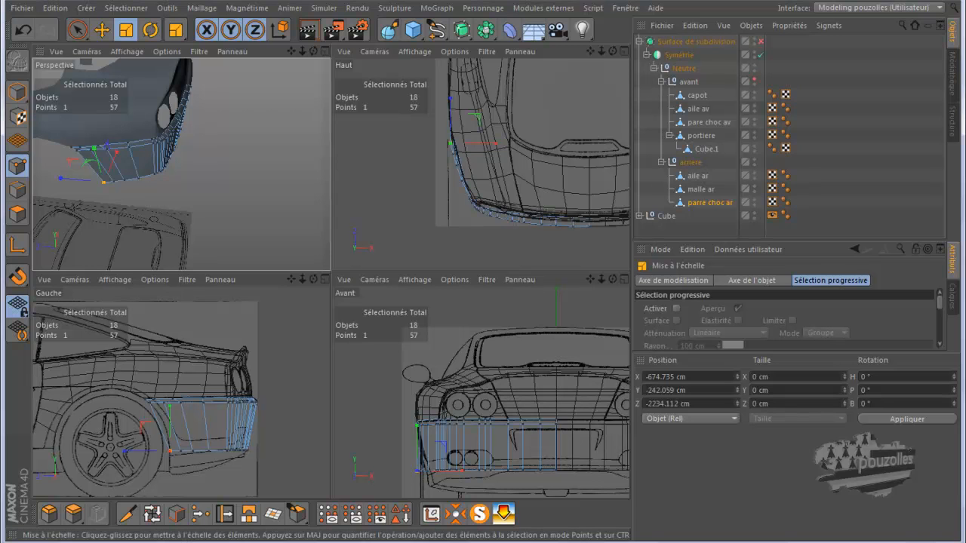
pyautogui.scroll(3, 479, 143)
pyautogui.keyDown('alt'); pyautogui.moveTo(479, 143); pyautogui.dragTo(478, 176, button='middle'); pyautogui.keyUp('alt')
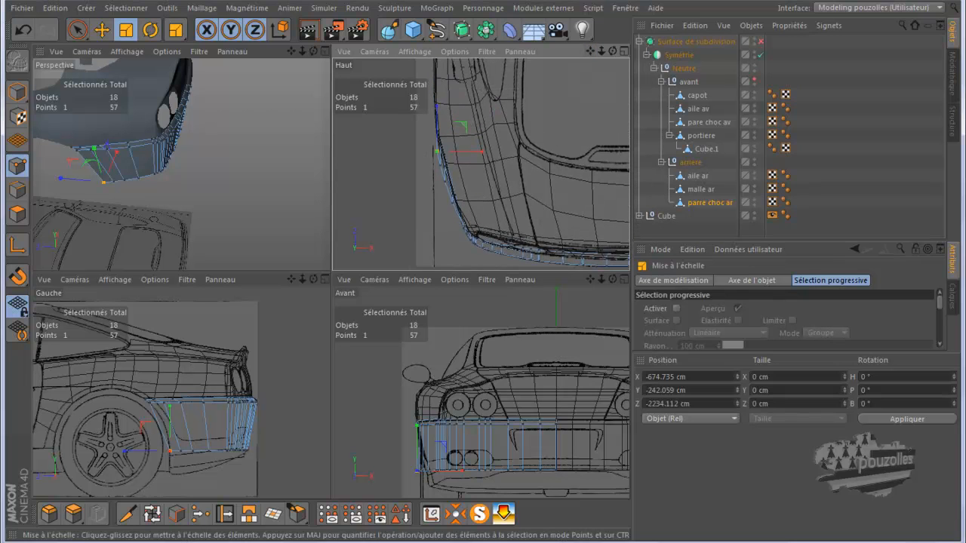
pyautogui.scroll(4, 478, 154)
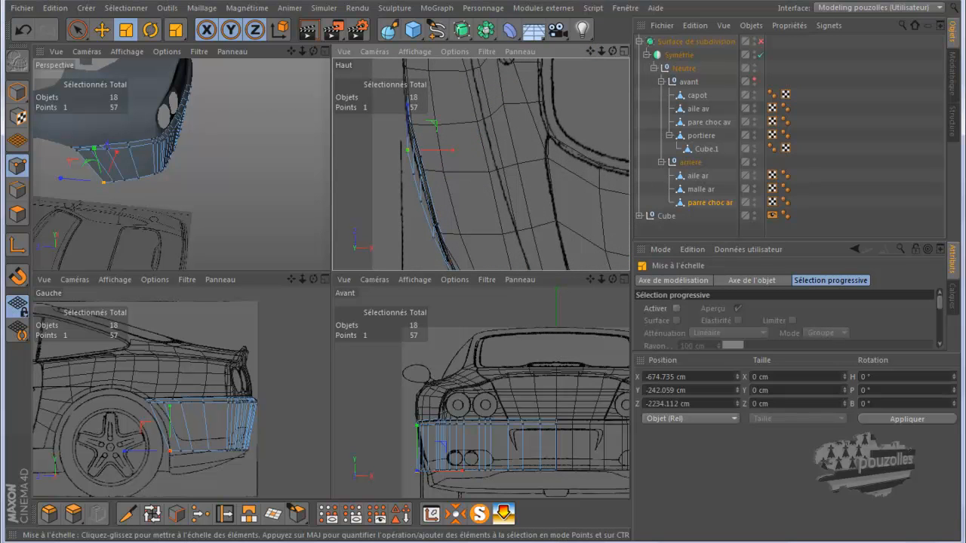
pyautogui.press('e')
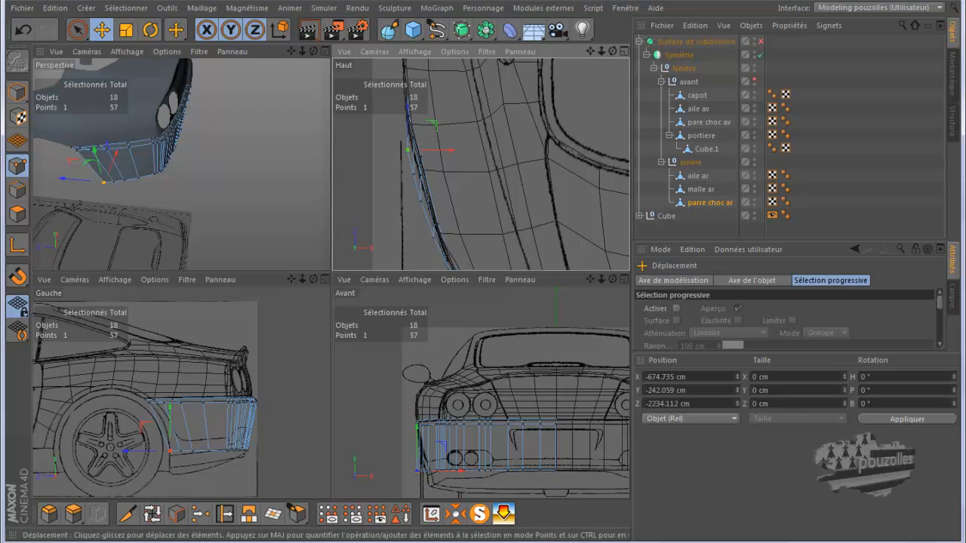
pyautogui.moveTo(436, 150); pyautogui.dragTo(460, 151)
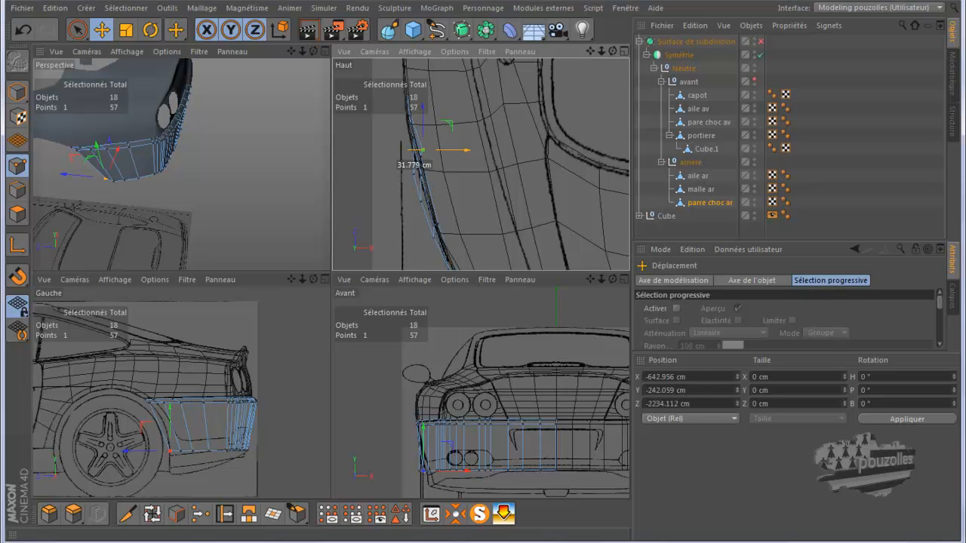
# Move two lower-edge points on the rear bumper's side inward in the top view to X about -643 cm and -640 cm.
pyautogui.moveTo(460, 150); pyautogui.dragTo(460, 151)
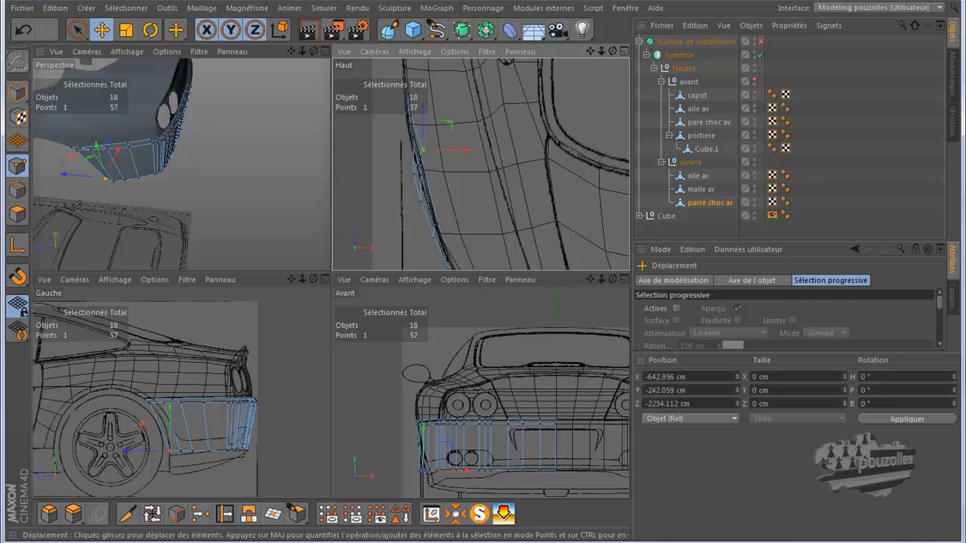
pyautogui.click(413, 173)
pyautogui.moveTo(449, 173); pyautogui.dragTo(462, 174)
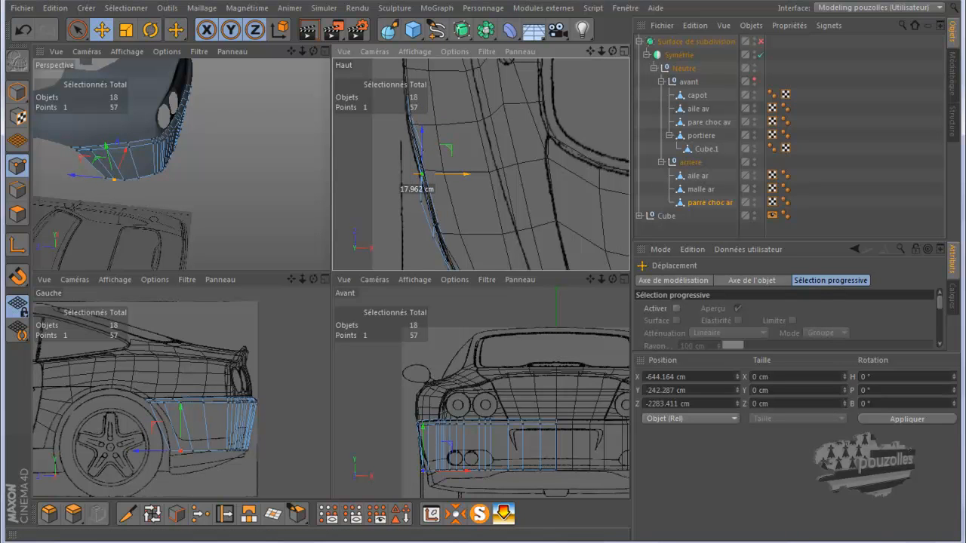
pyautogui.moveTo(464, 174); pyautogui.dragTo(467, 174)
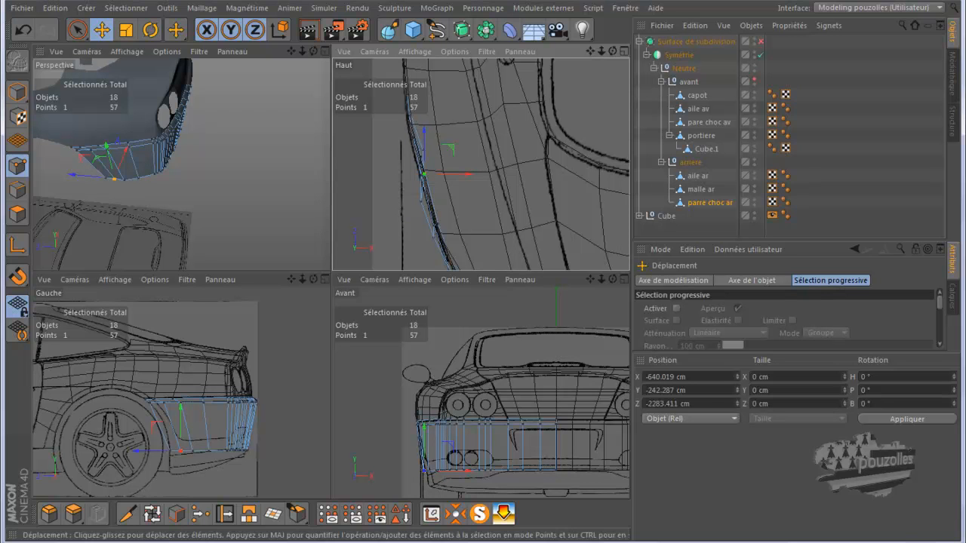
# Move the next two lower-edge points of the bumper's side inward to X about -616 cm and -592 cm.
pyautogui.scroll(1, 483, 437)
pyautogui.scroll(3, 361, 416)
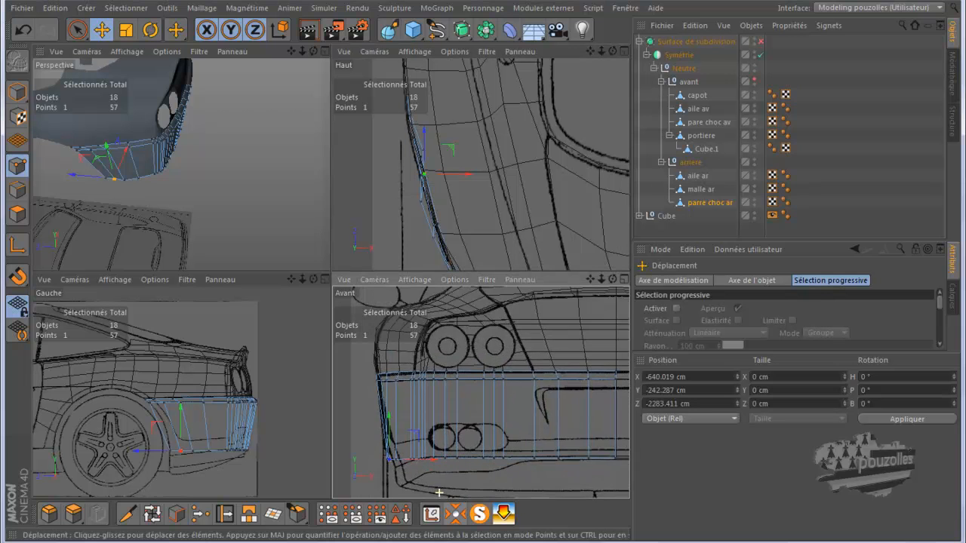
pyautogui.scroll(1, 360, 416)
pyautogui.scroll(1, 360, 416)
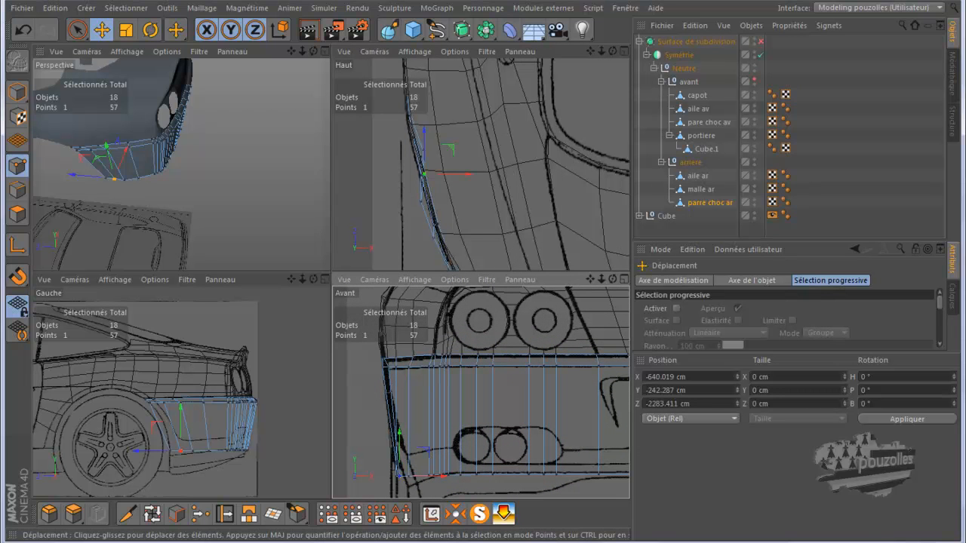
pyautogui.click(125, 179)
pyautogui.moveTo(442, 201); pyautogui.dragTo(456, 201)
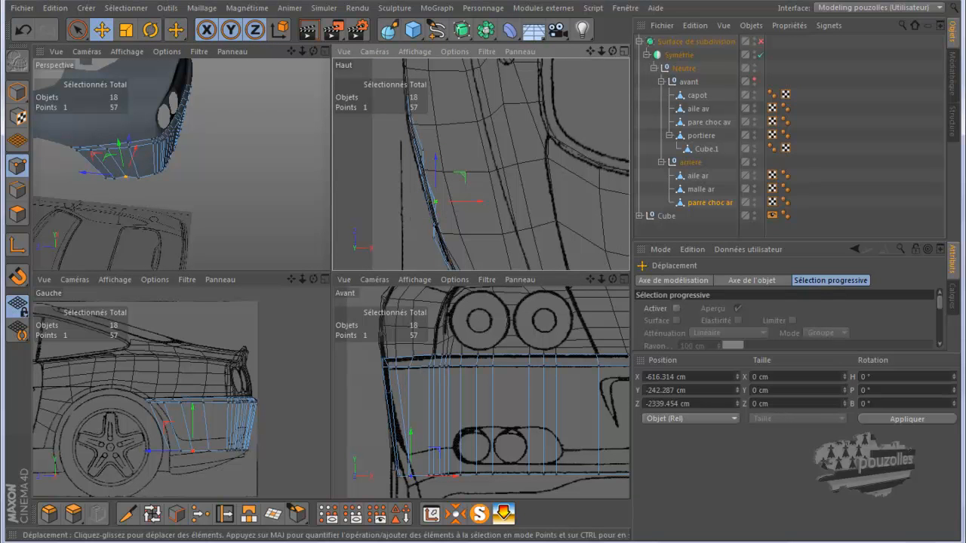
pyautogui.click(138, 178)
pyautogui.moveTo(464, 237); pyautogui.dragTo(474, 238)
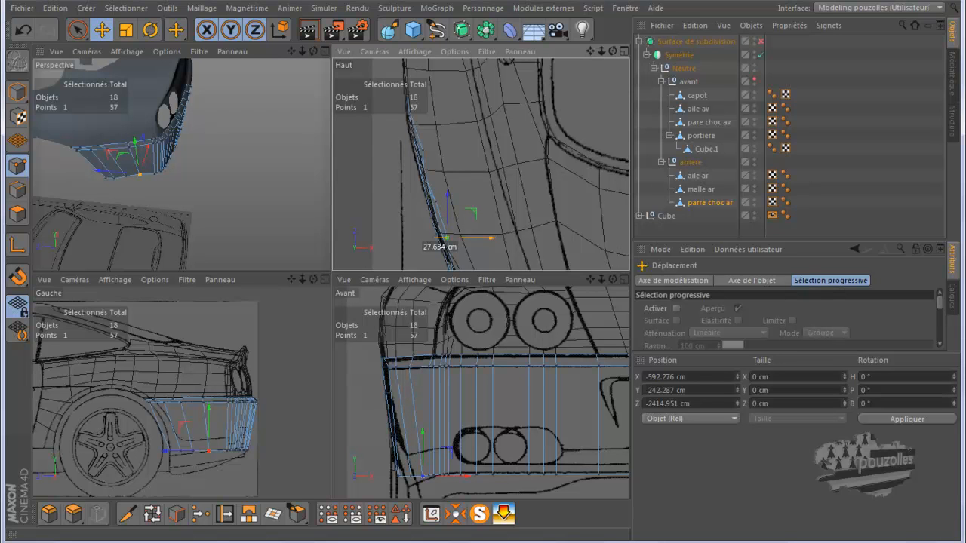
pyautogui.moveTo(446, 237); pyautogui.dragTo(446, 238)
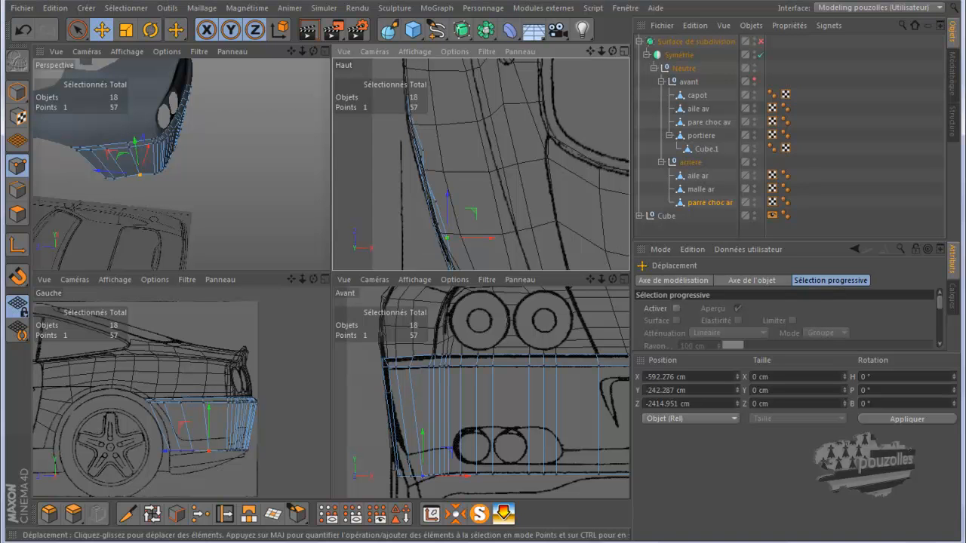
# Select the eight lower-edge points around the rear bumper's corner and shift them inward about 29 cm along X.
pyautogui.moveTo(313, 51); pyautogui.dragTo(234, 19)
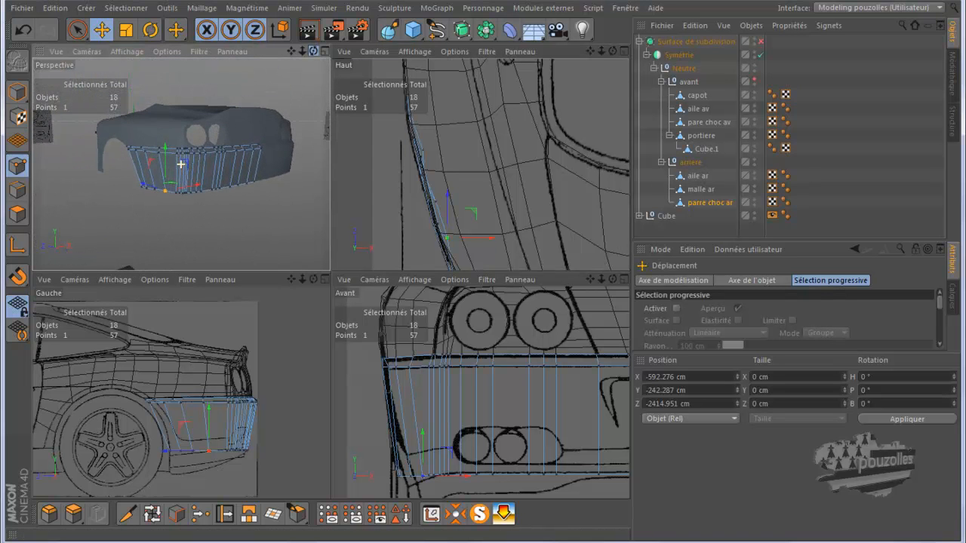
pyautogui.click(77, 31)
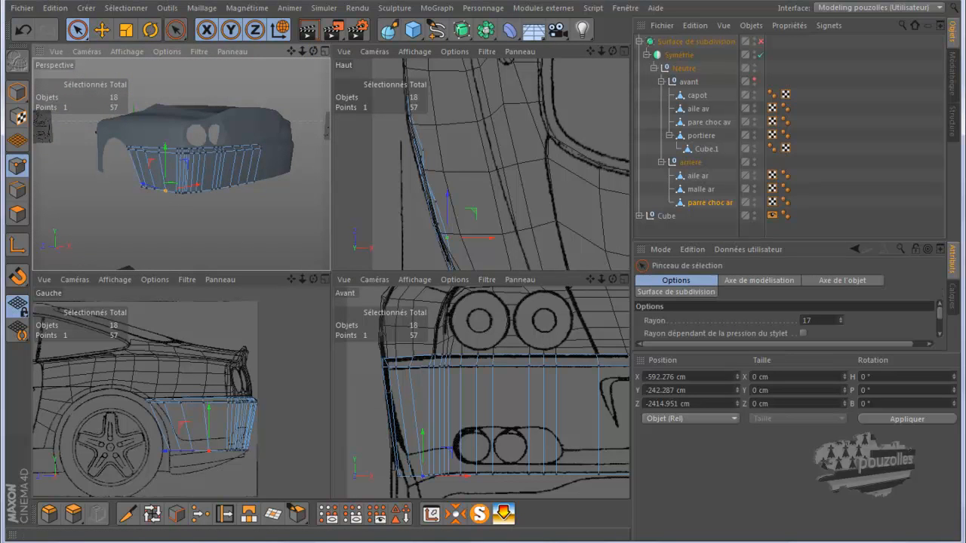
pyautogui.click(181, 201)
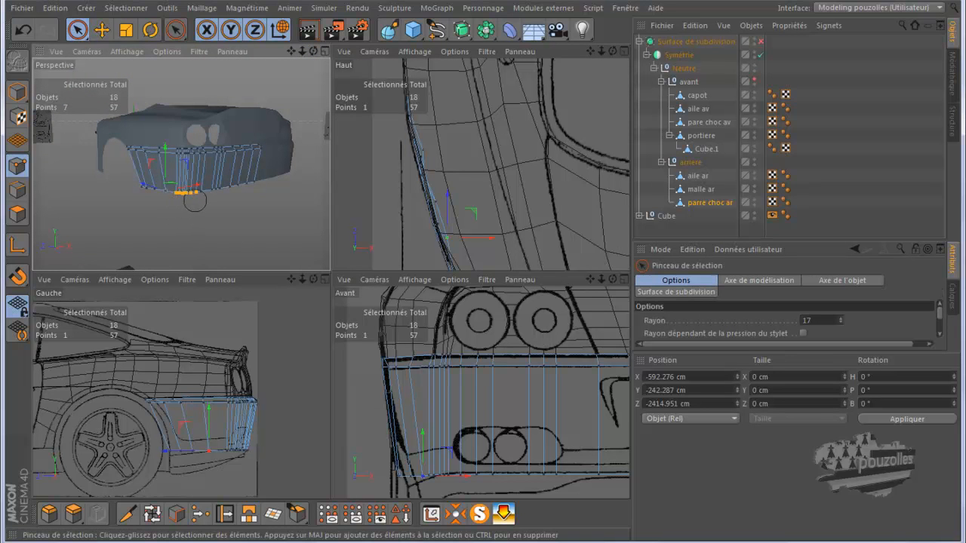
pyautogui.moveTo(196, 201); pyautogui.dragTo(207, 216)
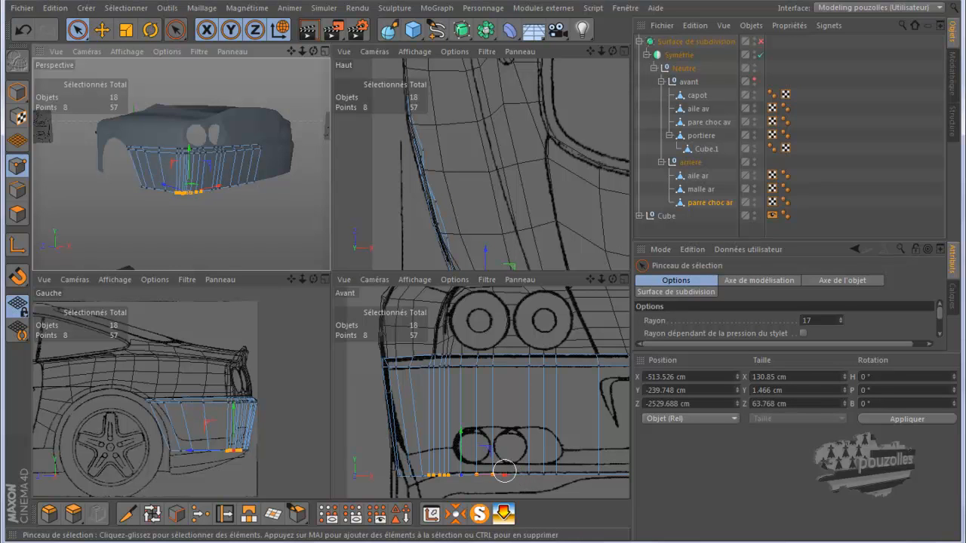
pyautogui.moveTo(504, 475); pyautogui.dragTo(519, 474)
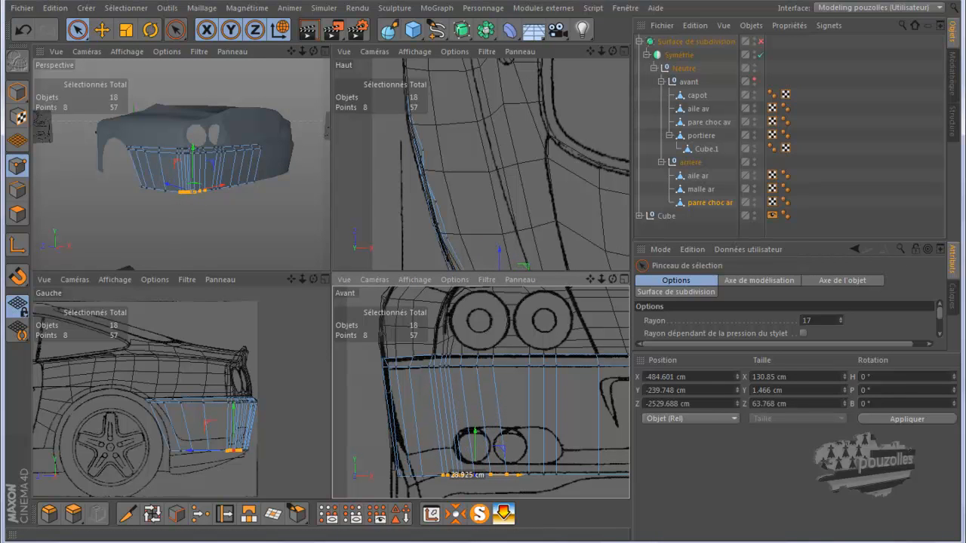
pyautogui.moveTo(519, 475); pyautogui.dragTo(519, 474)
# Move the second lower-edge point on the bumper's side further inward to X about -632 cm.
pyautogui.scroll(-3, 397, 297)
pyautogui.keyDown('alt'); pyautogui.moveTo(481, 164); pyautogui.dragTo(432, 65, button='middle'); pyautogui.keyUp('alt')
pyautogui.keyDown('alt'); pyautogui.moveTo(481, 164); pyautogui.dragTo(480, 164, button='middle'); pyautogui.keyUp('alt')
pyautogui.moveTo(314, 51); pyautogui.dragTo(430, 64)
pyautogui.moveTo(180, 164)
pyautogui.mouseDown()
pyautogui.moveTo(184, 152)
pyautogui.moveTo(130, 85)
pyautogui.moveTo(181, 163)
pyautogui.mouseUp()
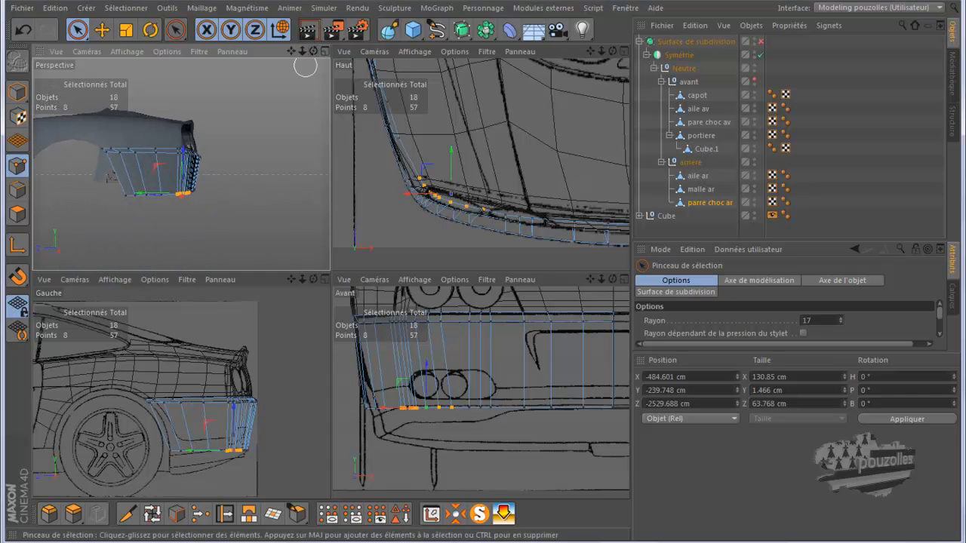
pyautogui.middleClick(229, 170)
pyautogui.scroll(4, 158, 373)
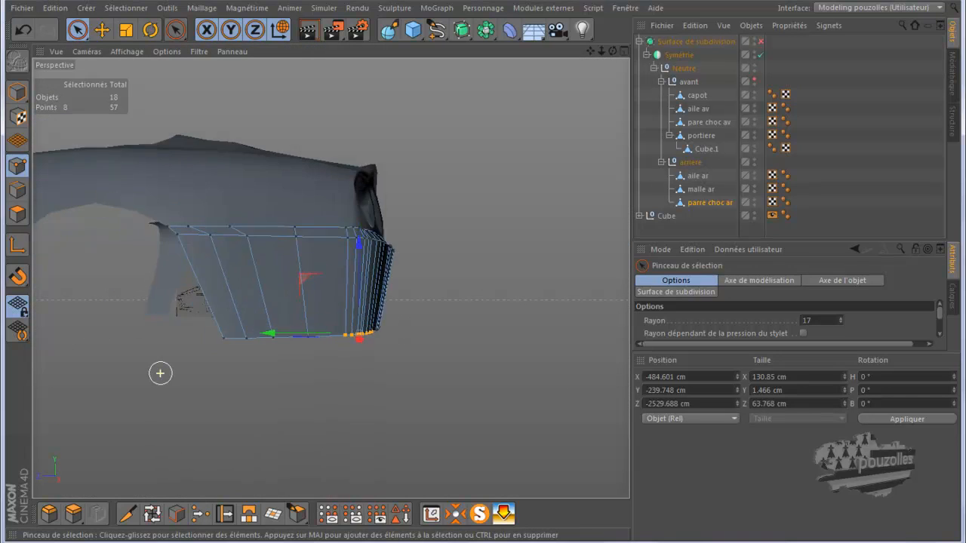
pyautogui.keyDown('alt'); pyautogui.moveTo(331, 279); pyautogui.dragTo(331, 278); pyautogui.keyUp('alt')
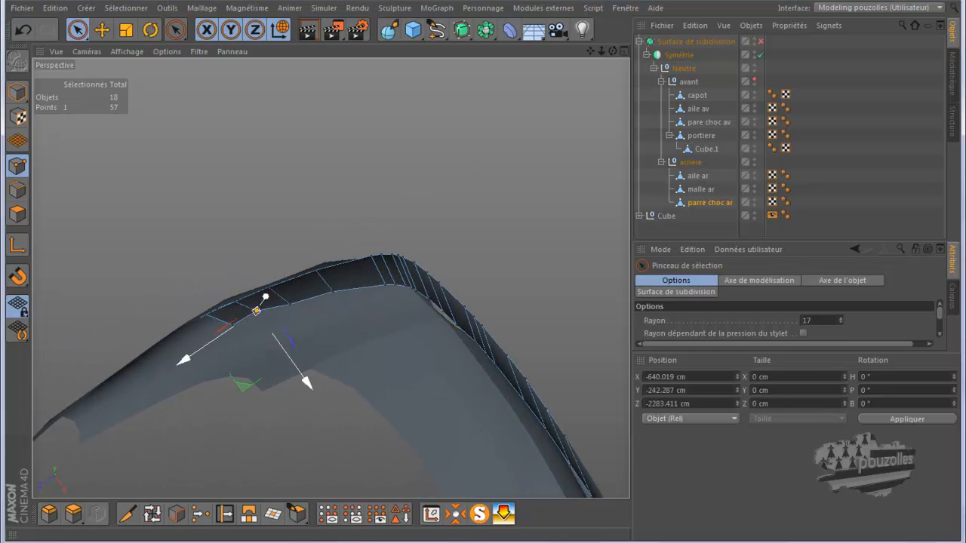
pyautogui.moveTo(305, 382); pyautogui.dragTo(308, 384)
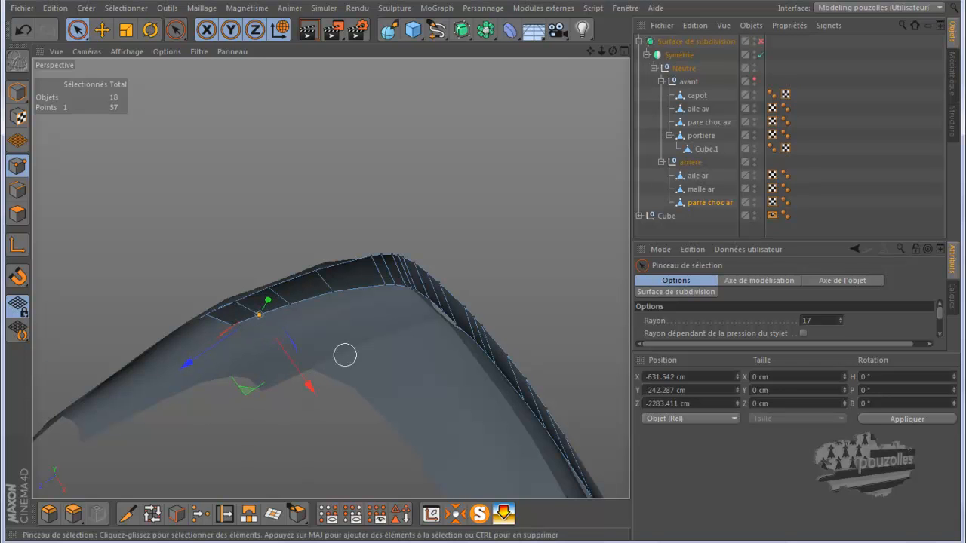
# Optimise all points of the aile ar and malle ar meshes together.
pyautogui.keyDown('alt'); pyautogui.moveTo(330, 279); pyautogui.dragTo(330, 278); pyautogui.keyUp('alt')
pyautogui.scroll(-3, 141, 385)
pyautogui.scroll(-2, 103, 345)
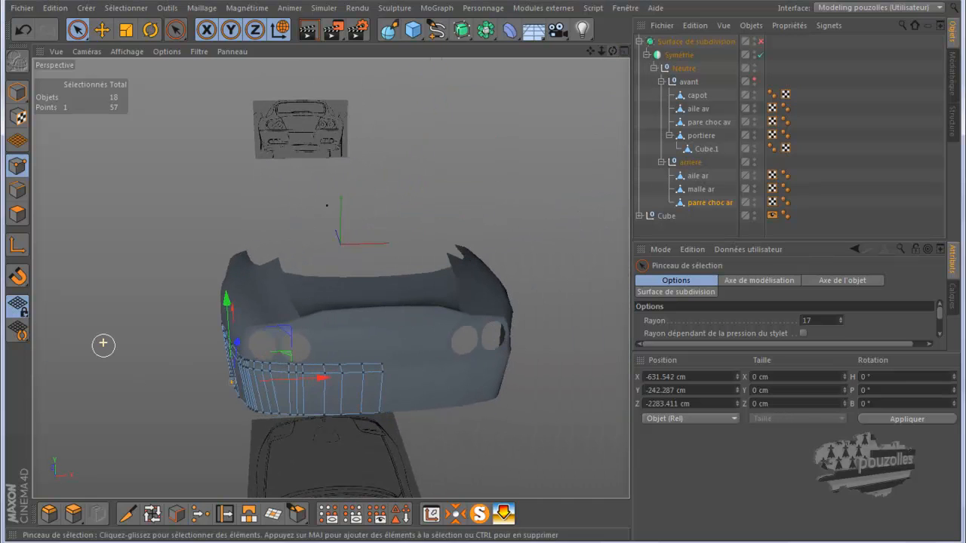
pyautogui.moveTo(695, 188); pyautogui.dragTo(695, 191)
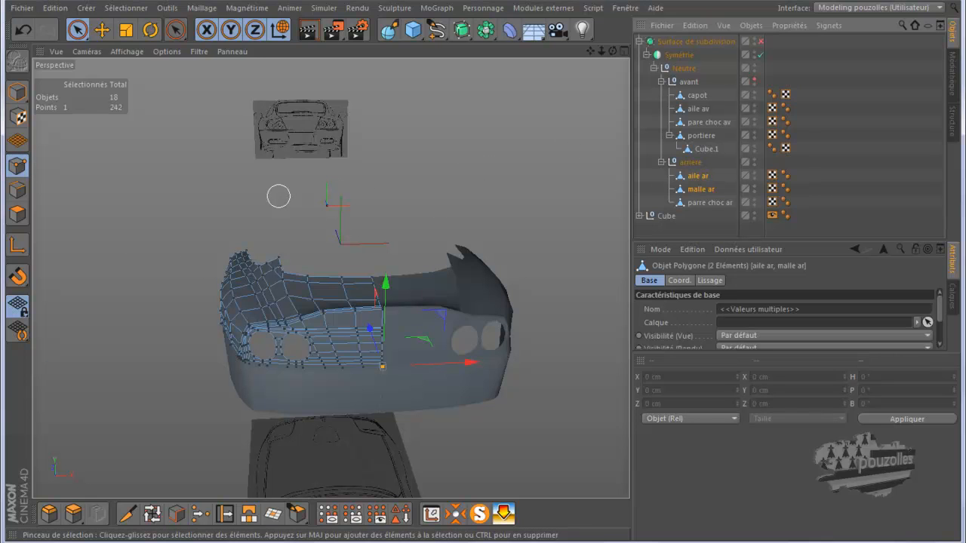
pyautogui.hotkey('ctrl', 'a')
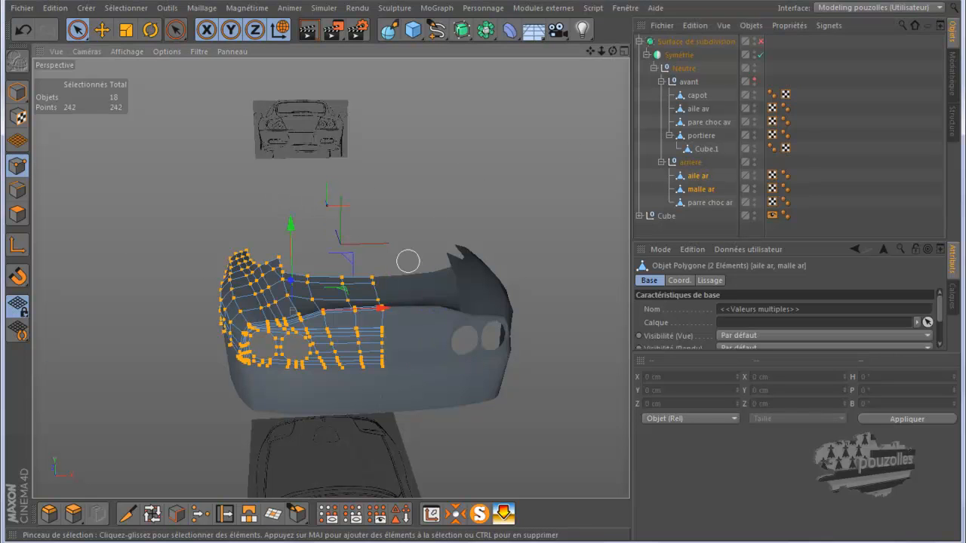
pyautogui.moveTo(613, 52)
pyautogui.mouseDown()
pyautogui.moveTo(627, 90)
pyautogui.moveTo(702, 138)
pyautogui.mouseUp()
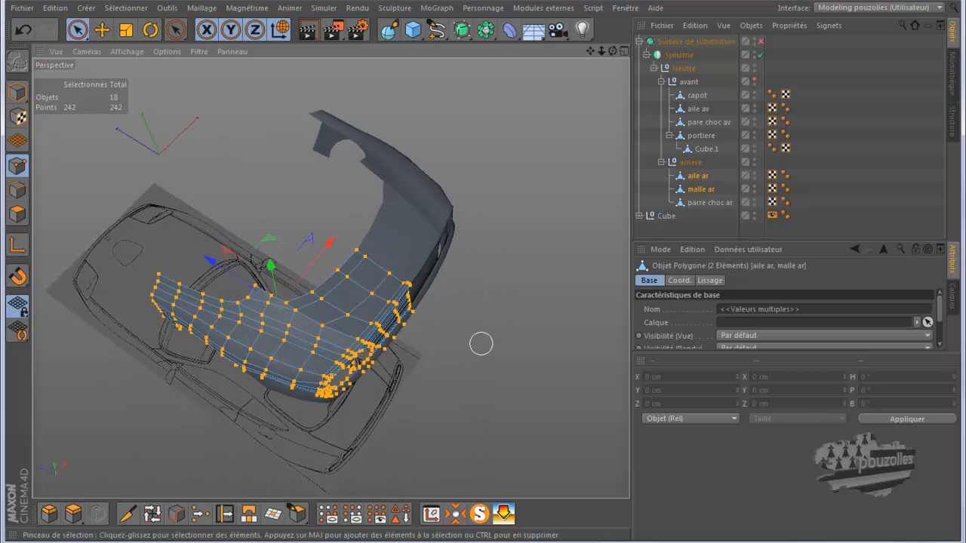
pyautogui.rightClick(480, 141)
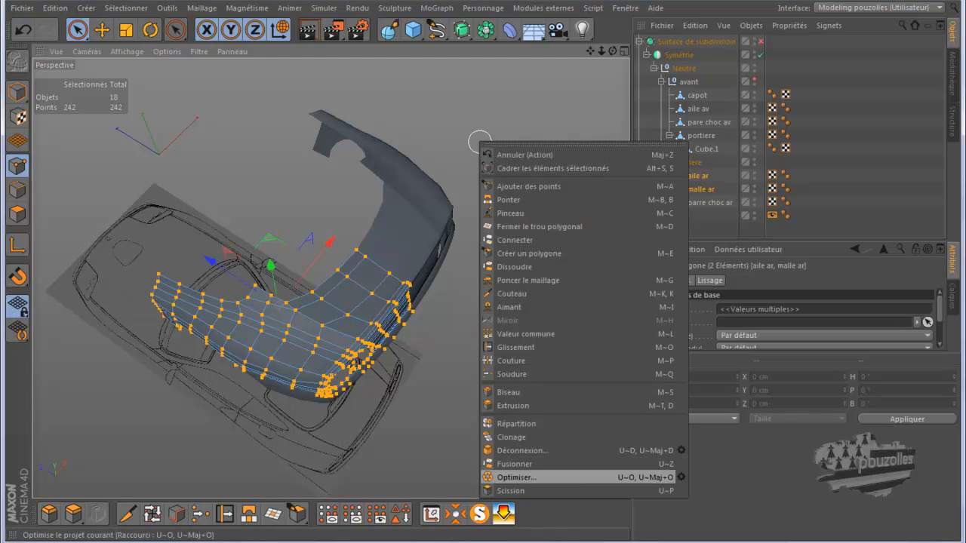
pyautogui.click(518, 477)
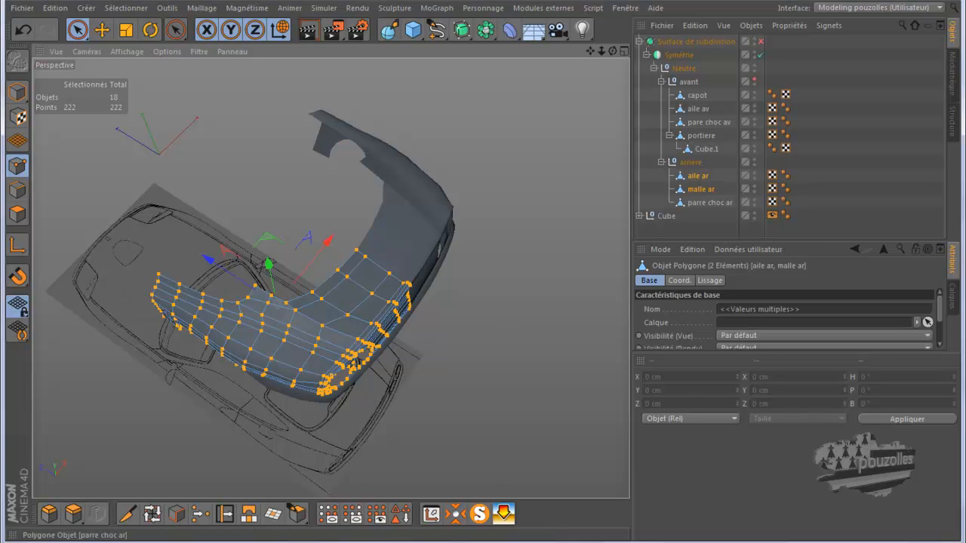
# Turn on the subdivision surface and align parre choc ar's three centre-line points by setting their X size and X position to 0 cm.
pyautogui.click(275, 391)
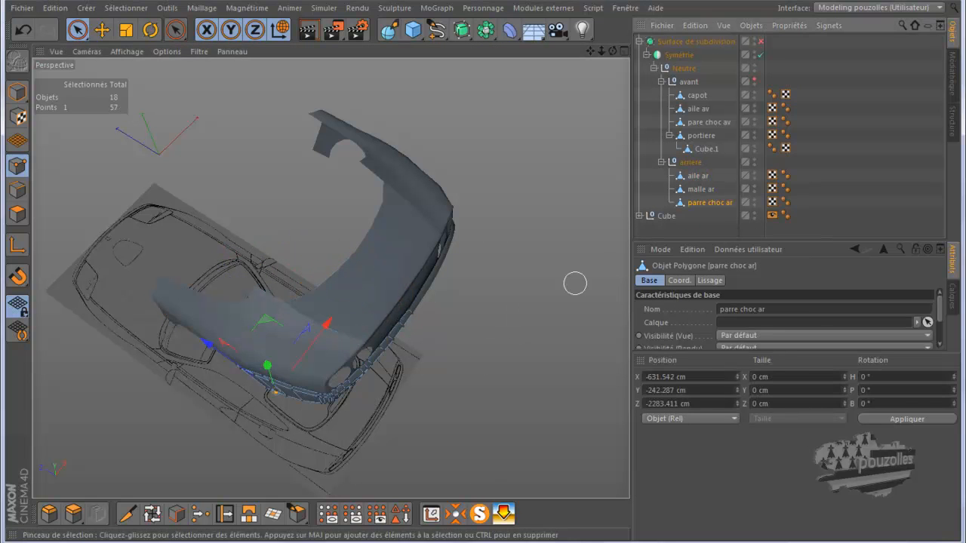
pyautogui.keyDown('alt'); pyautogui.moveTo(329, 278); pyautogui.dragTo(329, 277); pyautogui.keyUp('alt')
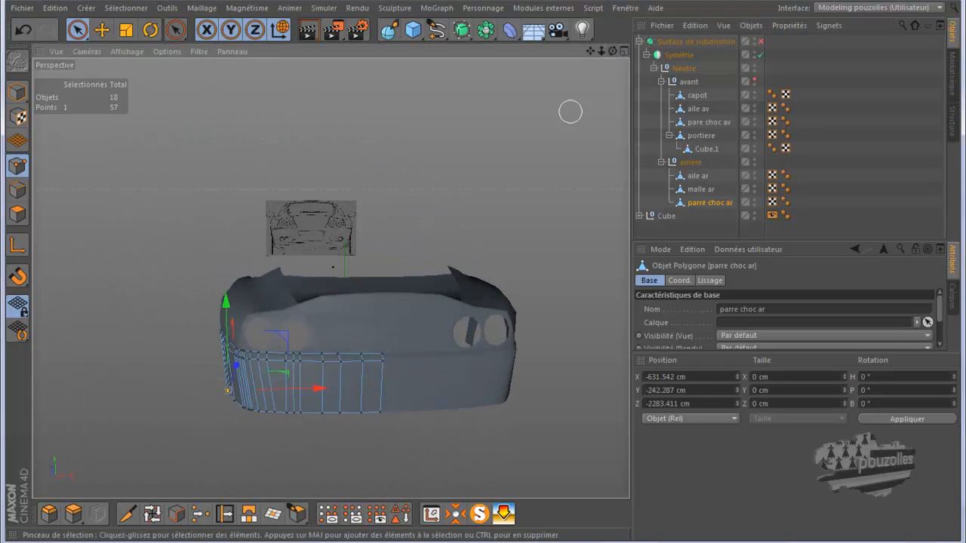
pyautogui.moveTo(77, 29); pyautogui.dragTo(128, 71)
pyautogui.moveTo(405, 319); pyautogui.dragTo(368, 450)
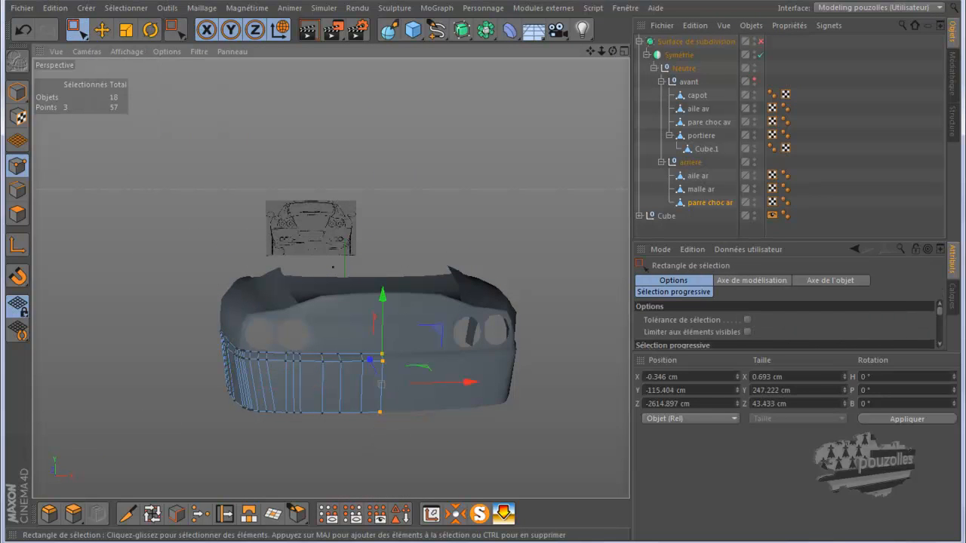
pyautogui.press('F5')
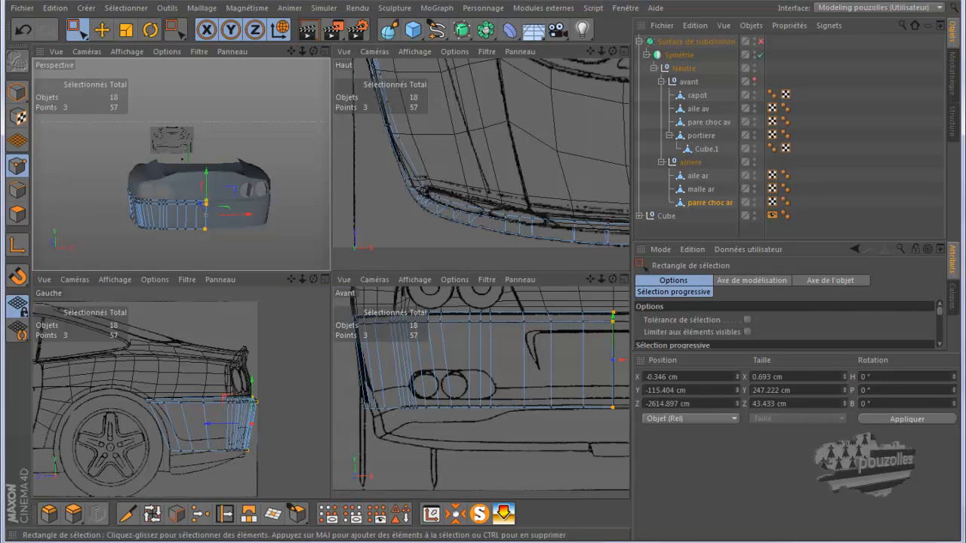
pyautogui.scroll(-3, 573, 370)
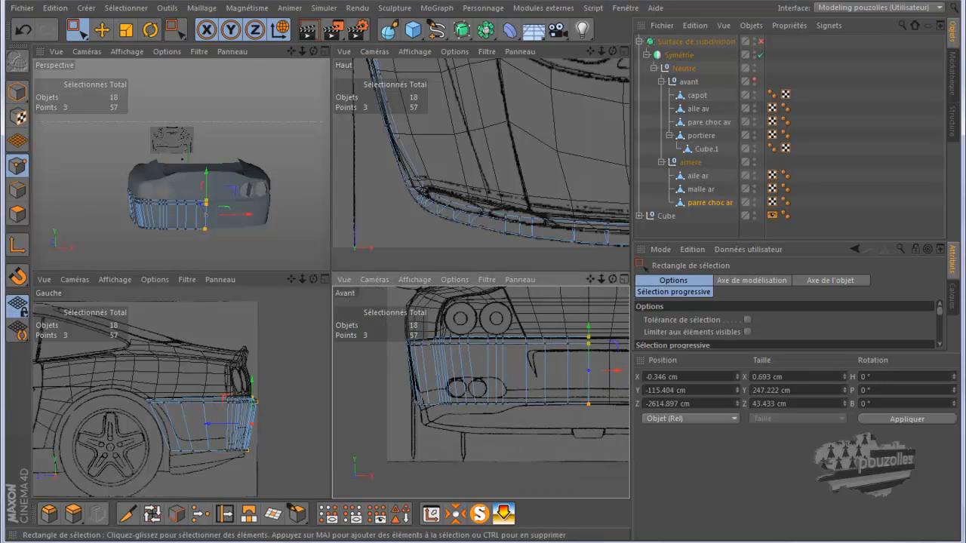
pyautogui.scroll(3, 573, 371)
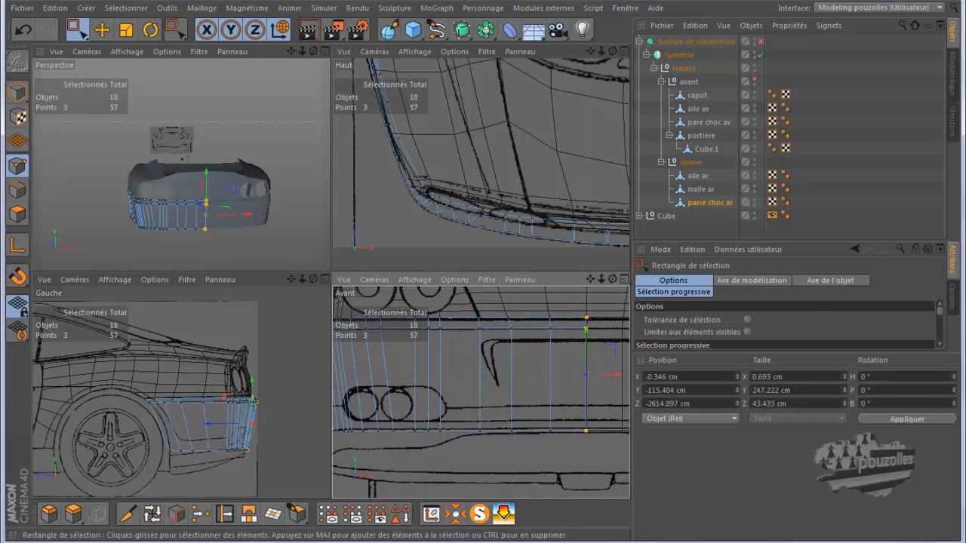
pyautogui.scroll(4, 225, 241)
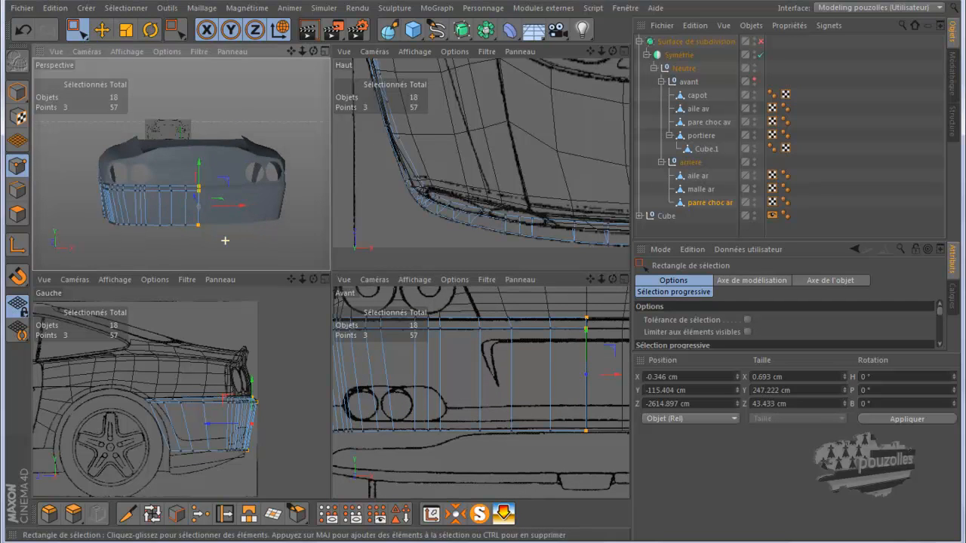
pyautogui.middleClick(225, 241)
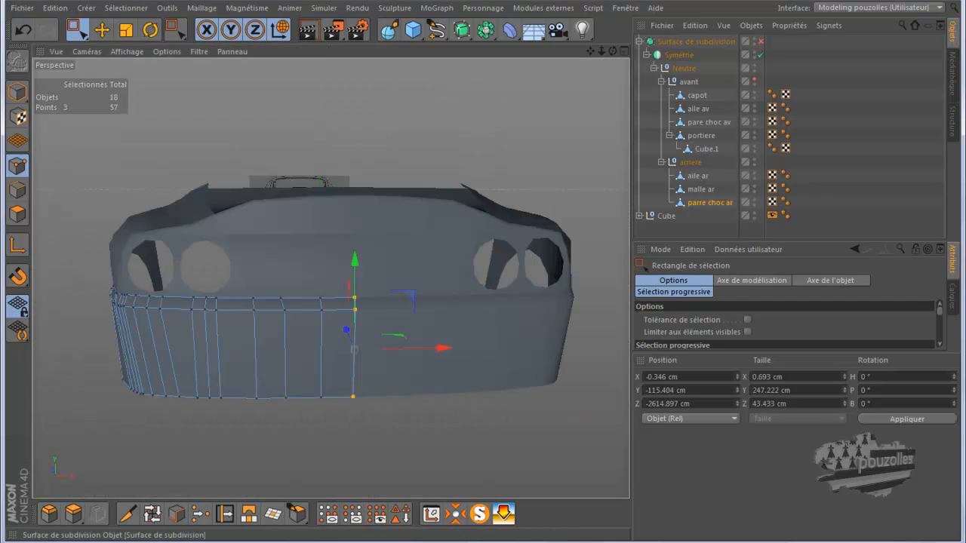
pyautogui.click(760, 41)
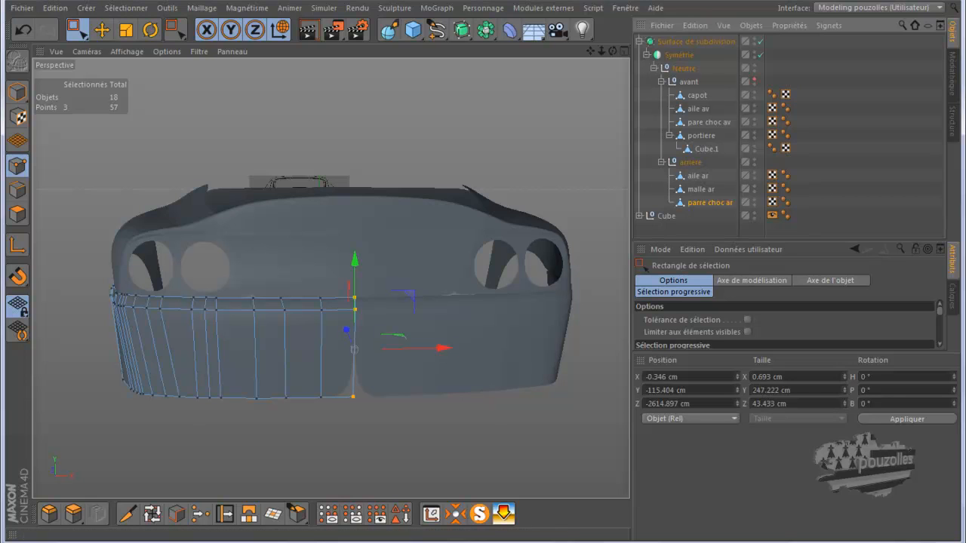
pyautogui.click(782, 376)
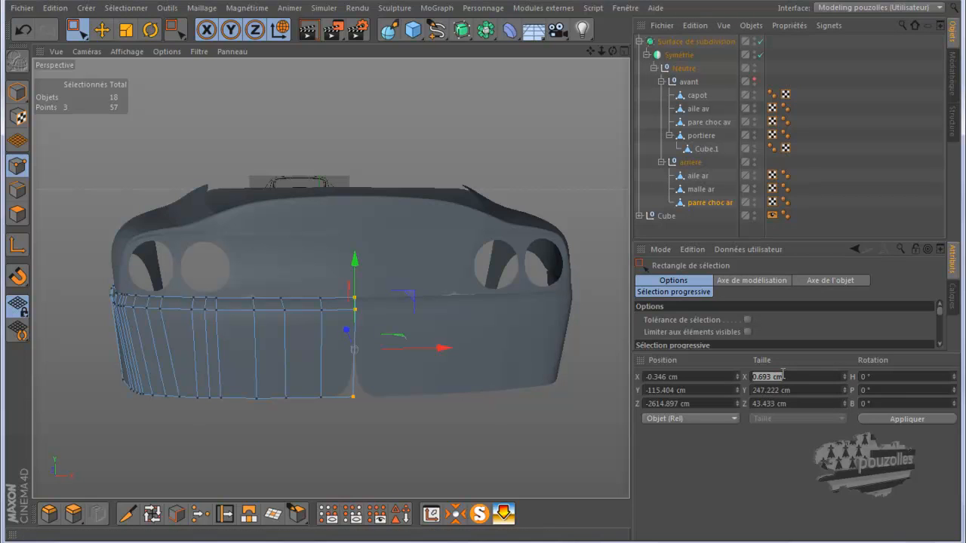
pyautogui.write('0')
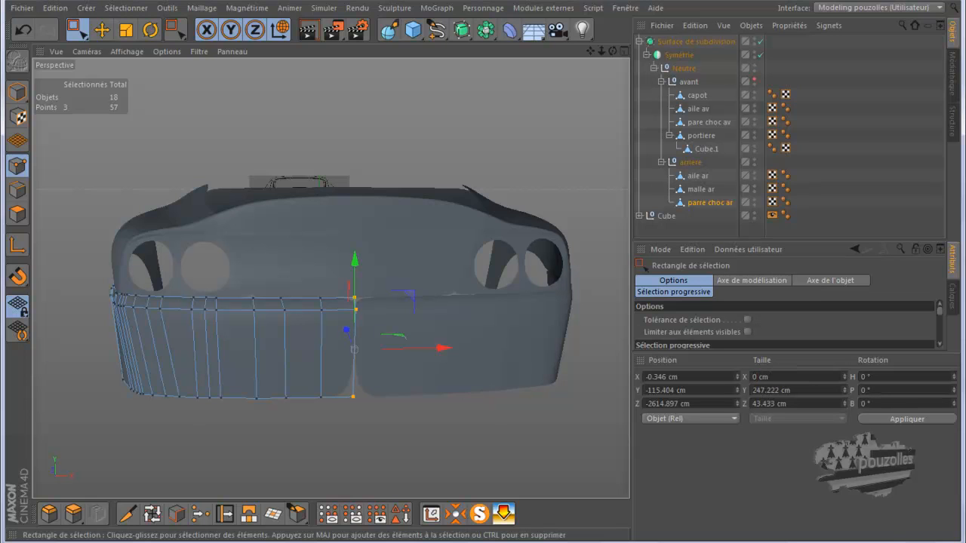
pyautogui.doubleClick(683, 376)
pyautogui.write('0')
pyautogui.press('Return')
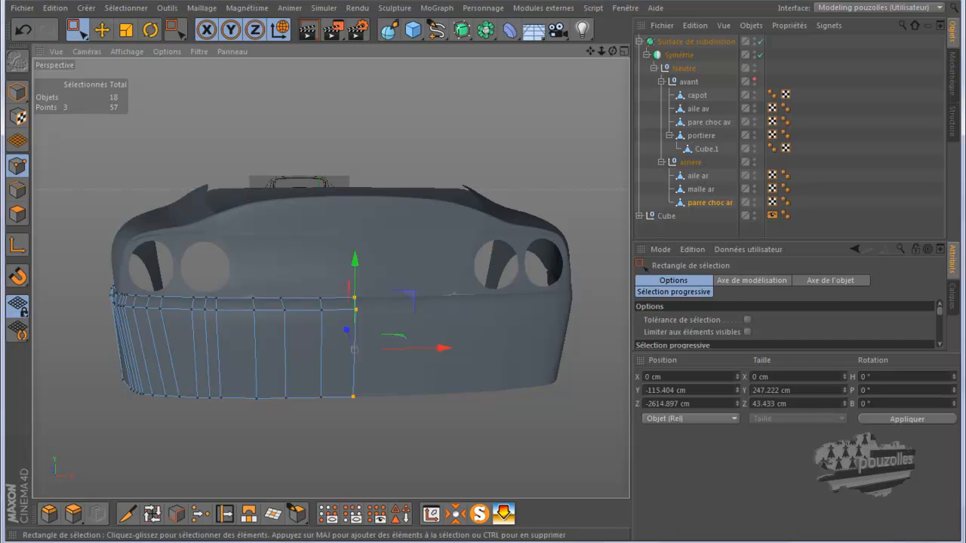
# Move the lower-edge point at the outer corner of the rear bumper inward to X about -586 cm, and deselect it.
pyautogui.scroll(3, 96, 344)
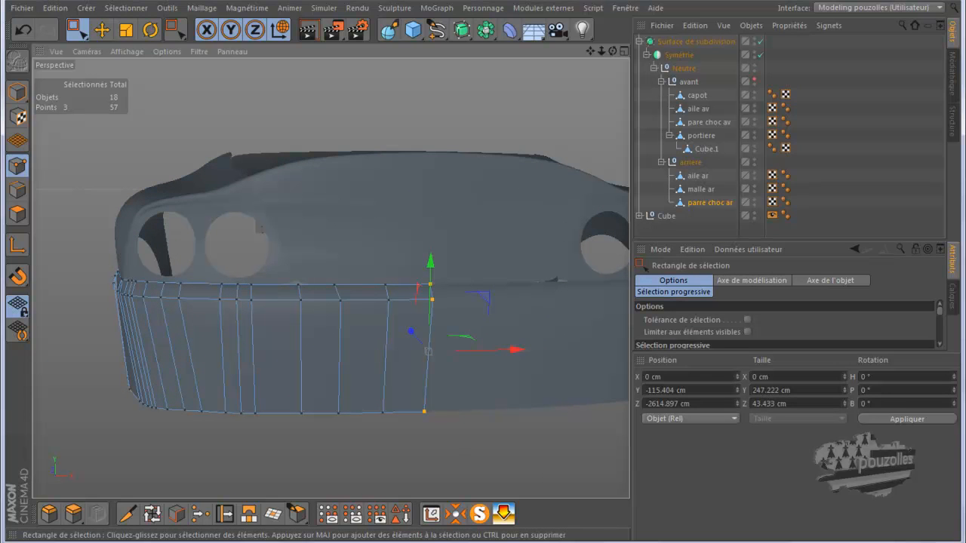
pyautogui.press('e')
pyautogui.click(130, 389)
pyautogui.moveTo(219, 387); pyautogui.dragTo(226, 387)
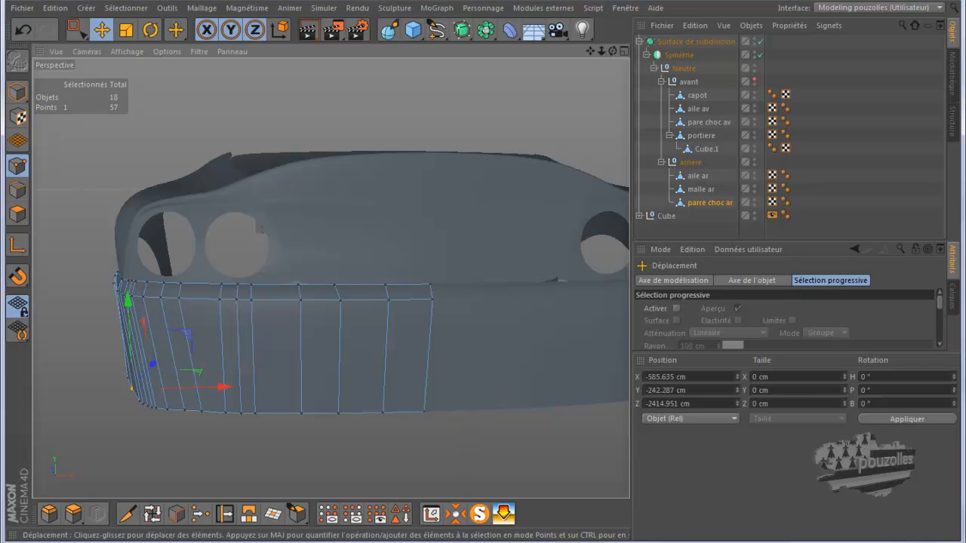
pyautogui.click(260, 229)
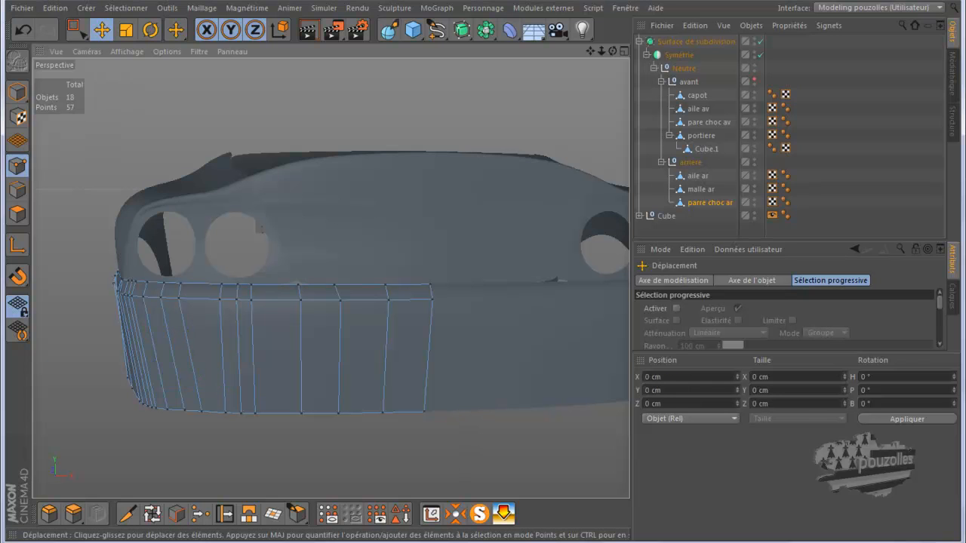
# Turn off the subdivision surface and compare the bumper cage with the front blueprint and the reference photo.
pyautogui.press('F5')
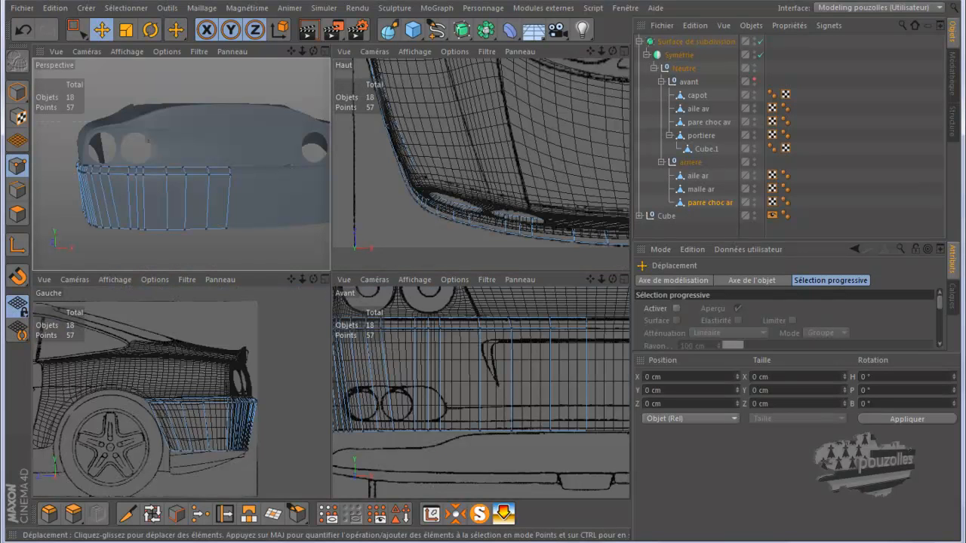
pyautogui.click(760, 42)
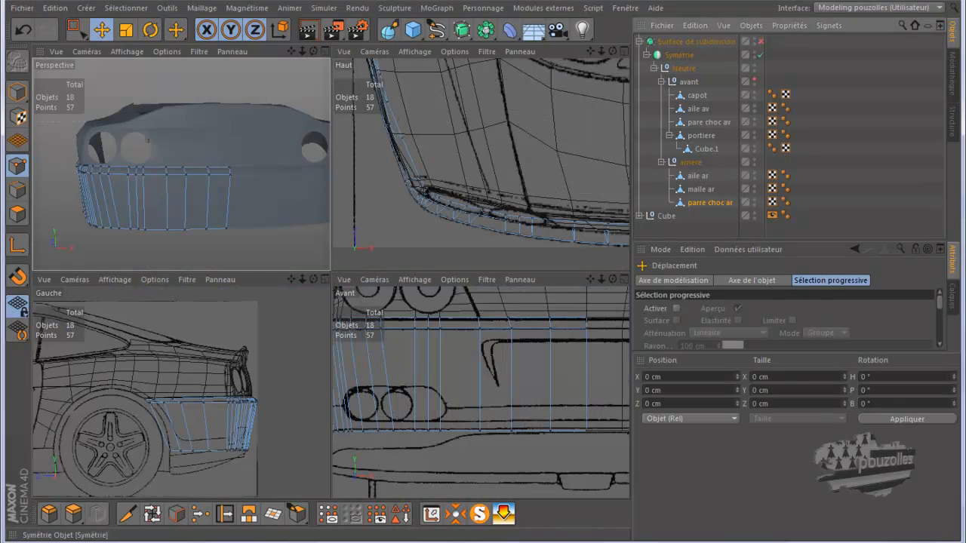
pyautogui.press('F4')
pyautogui.scroll(-5, 332, 347)
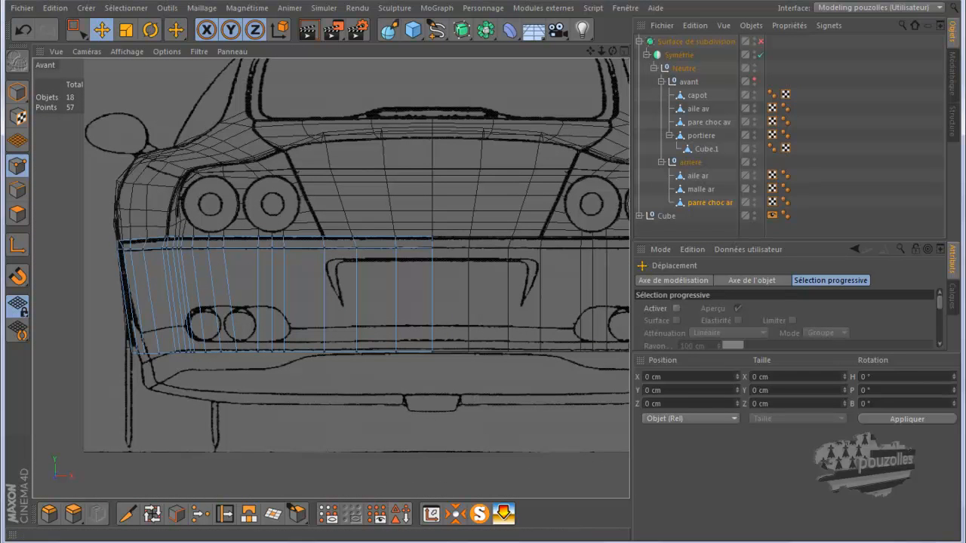
pyautogui.moveTo(400, 514)
pyautogui.click(455, 498)
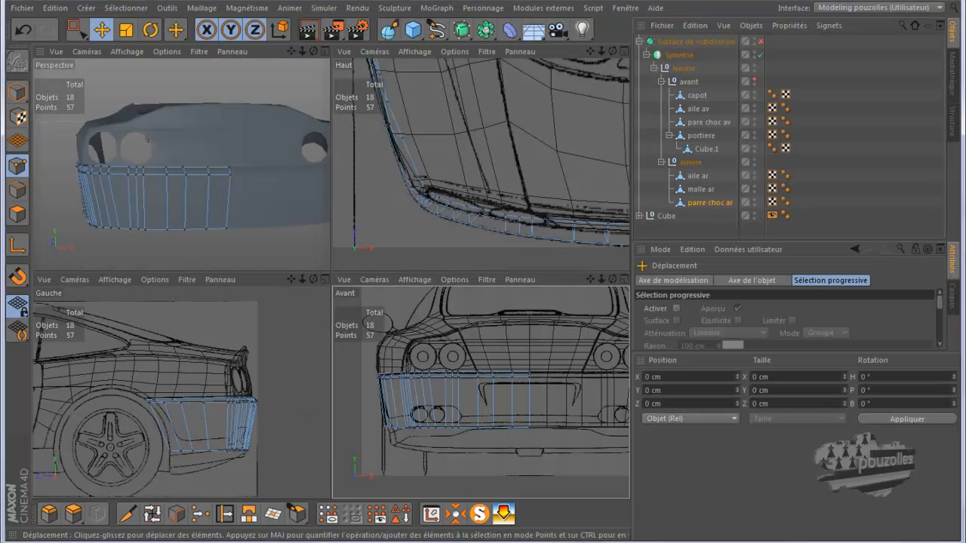
pyautogui.moveTo(313, 52); pyautogui.dragTo(282, 55)
pyautogui.press('F1')
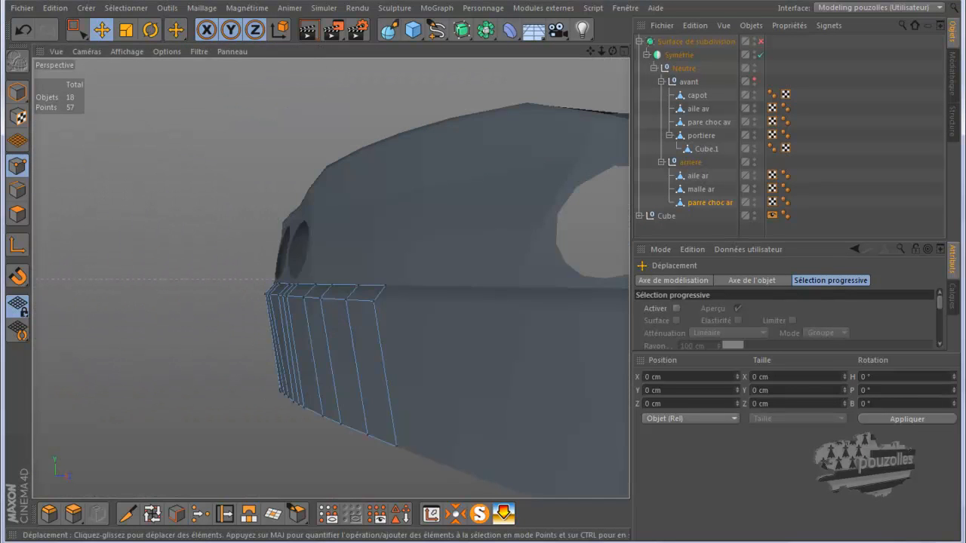
pyautogui.click(760, 41)
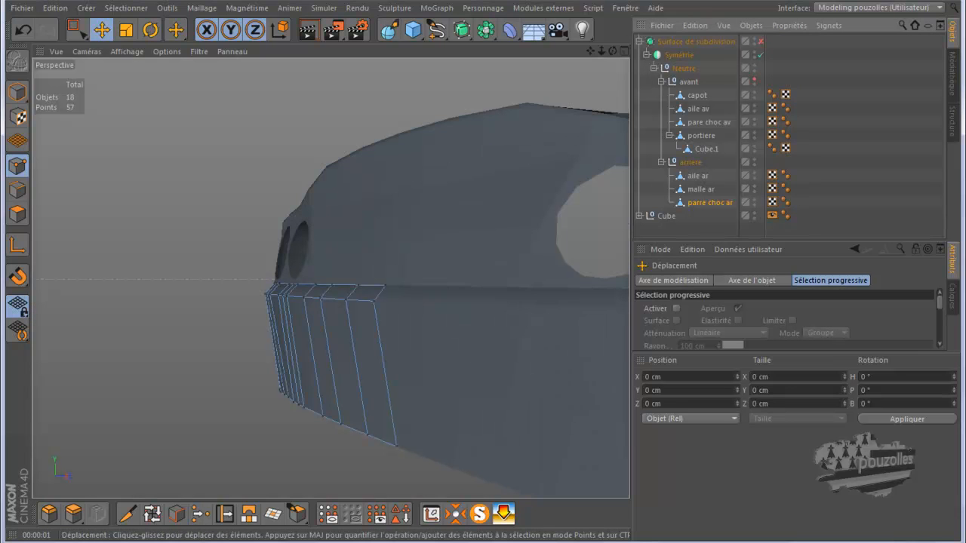
# Cut an edge loop with the Knife in Boucle mode along the middle of parre choc ar's narrow upper band.
pyautogui.click(127, 514)
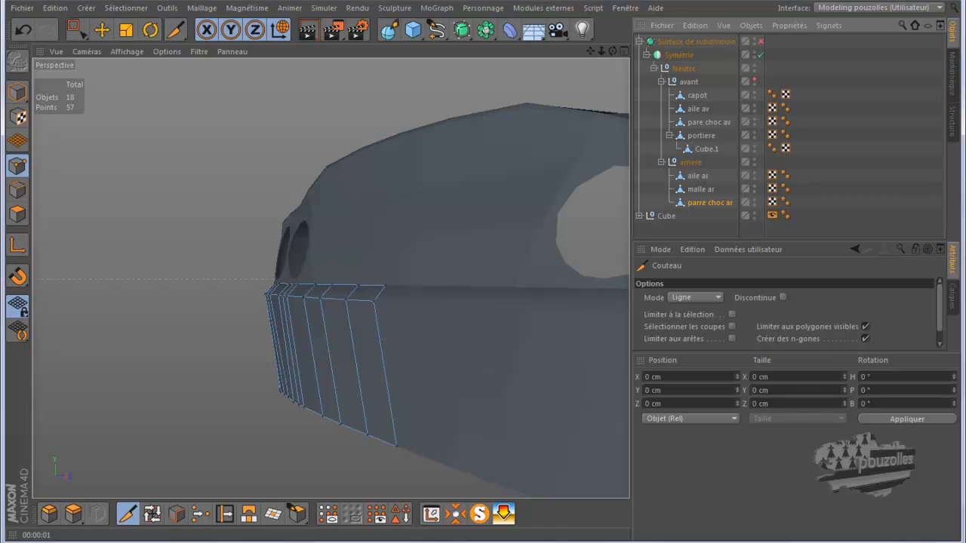
pyautogui.click(694, 297)
pyautogui.click(689, 351)
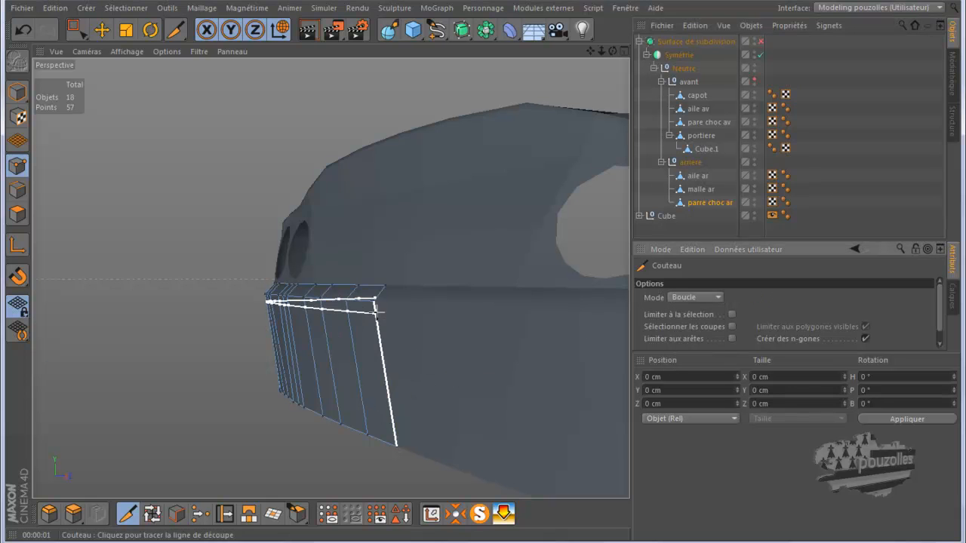
pyautogui.scroll(3, 351, 314)
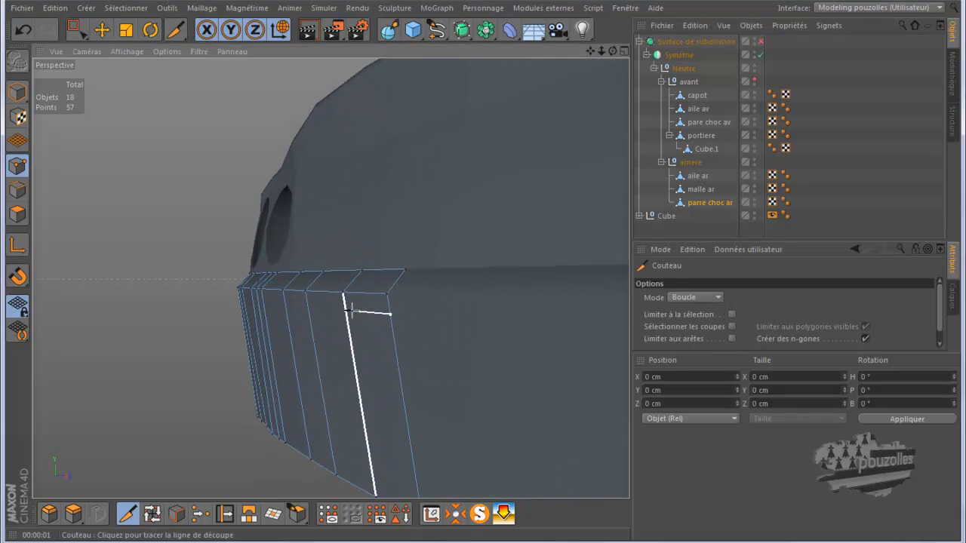
pyautogui.scroll(3, 349, 312)
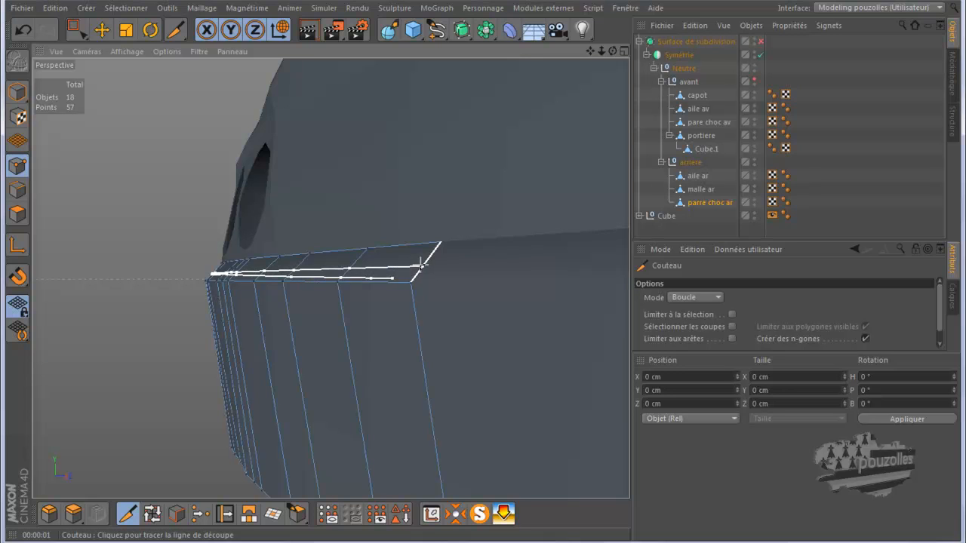
pyautogui.click(420, 264)
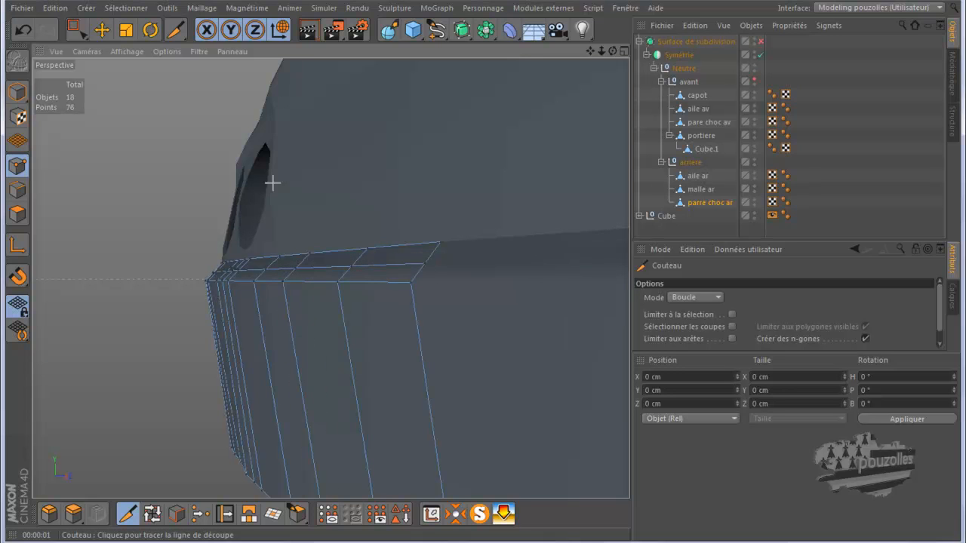
# Examine the smoothed rear body in renders from two angles with the subdivision surface on, and turn smoothing back off.
pyautogui.click(759, 42)
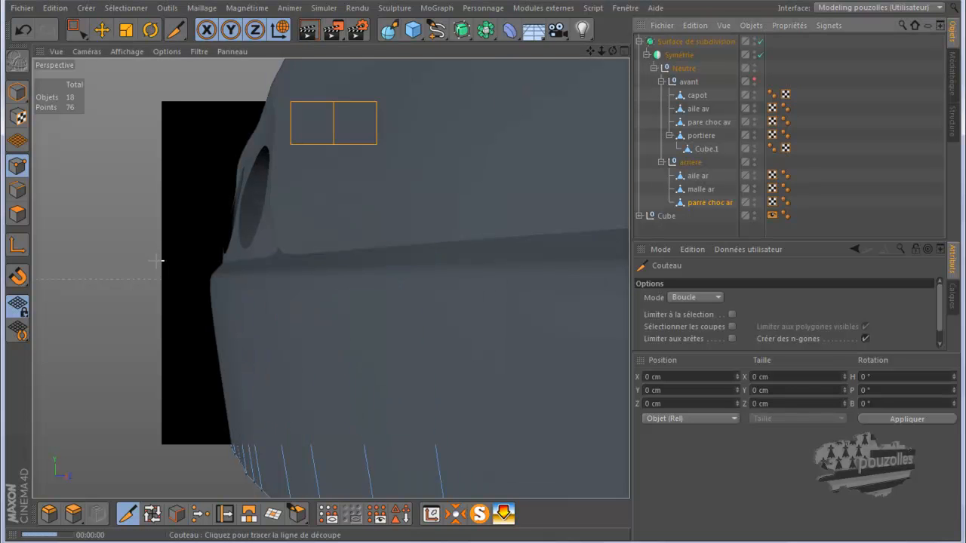
pyautogui.keyDown('alt'); pyautogui.moveTo(140, 276); pyautogui.dragTo(127, 309, button='right'); pyautogui.keyUp('alt')
pyautogui.keyDown('alt'); pyautogui.moveTo(126, 310); pyautogui.dragTo(132, 322); pyautogui.keyUp('alt')
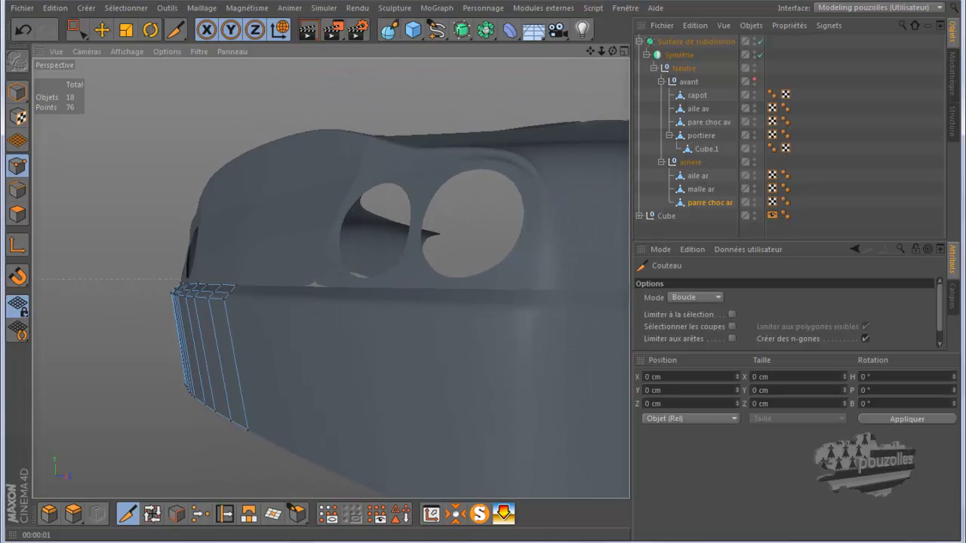
pyautogui.click(308, 30)
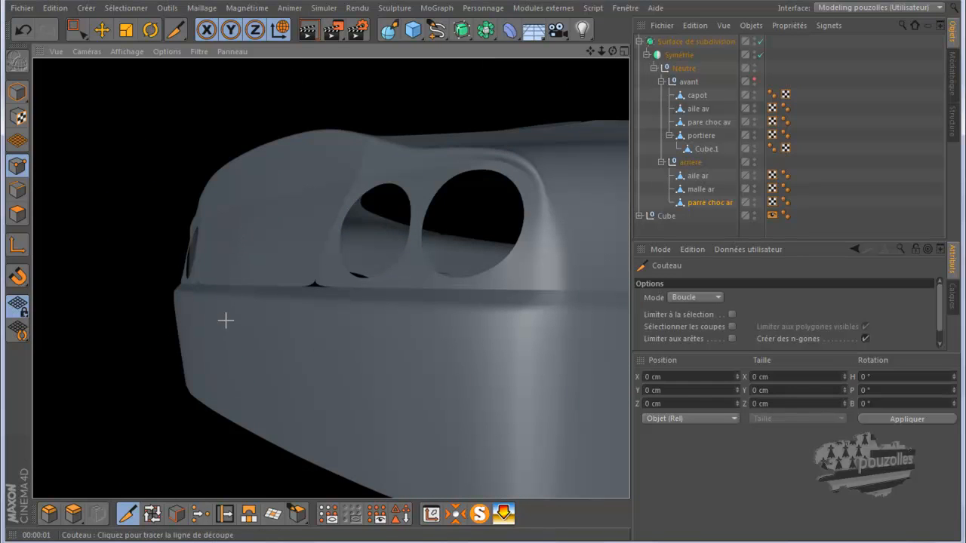
pyautogui.moveTo(162, 324)
pyautogui.keyDown('alt'); pyautogui.mouseDown(button='right')
pyautogui.moveTo(153, 323)
pyautogui.moveTo(203, 364)
pyautogui.moveTo(320, 366)
pyautogui.moveTo(472, 272)
pyautogui.mouseUp(button='right'); pyautogui.keyUp('alt')
pyautogui.moveTo(613, 51)
pyautogui.mouseDown()
pyautogui.moveTo(598, 93)
pyautogui.moveTo(610, 95)
pyautogui.mouseUp()
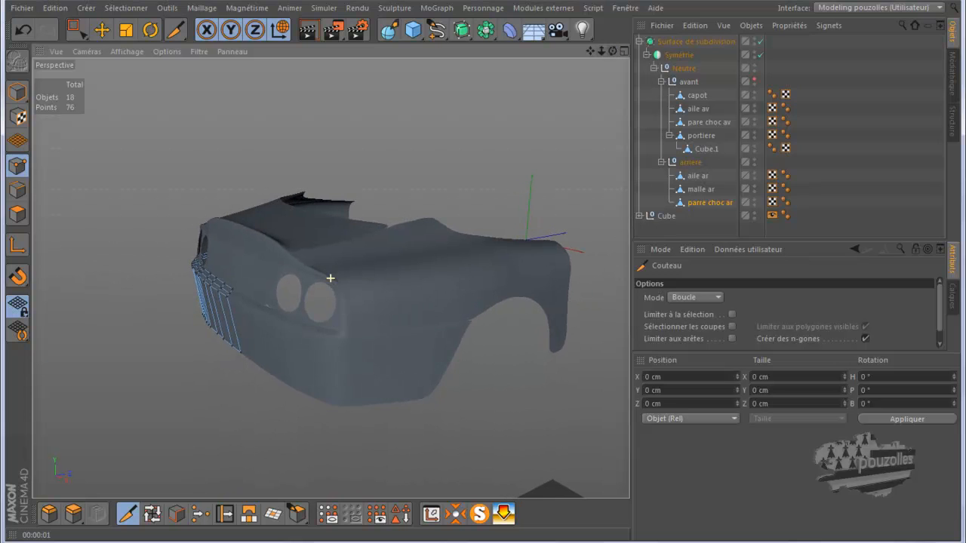
pyautogui.click(308, 30)
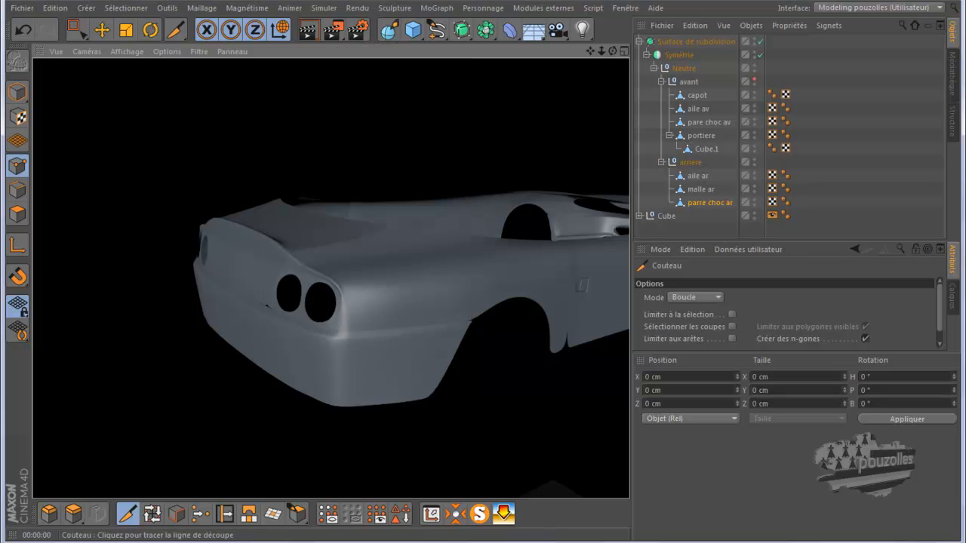
pyautogui.press('q')
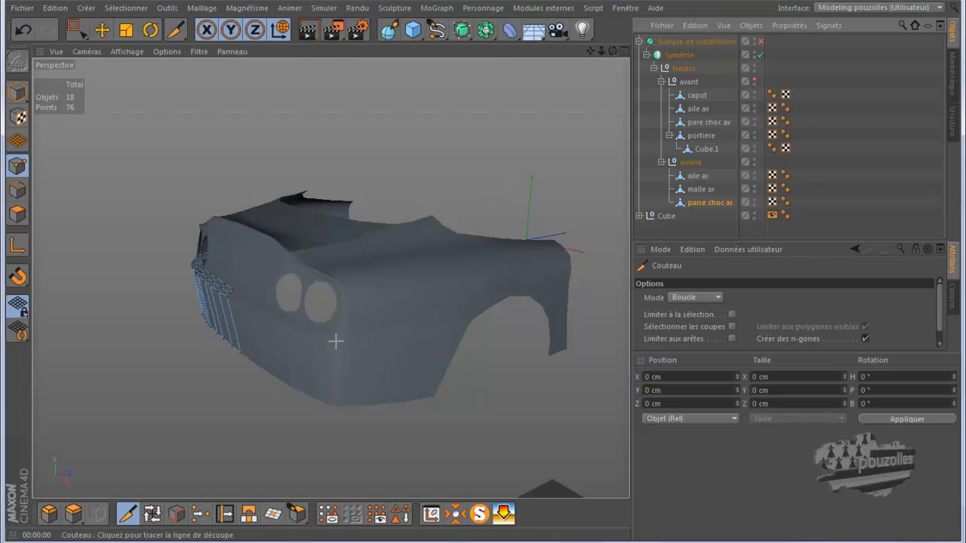
# Select the 15 outer lower-edge points of the bumper in the front view and shift them inward about 16 cm along X.
pyautogui.middleClick(267, 397)
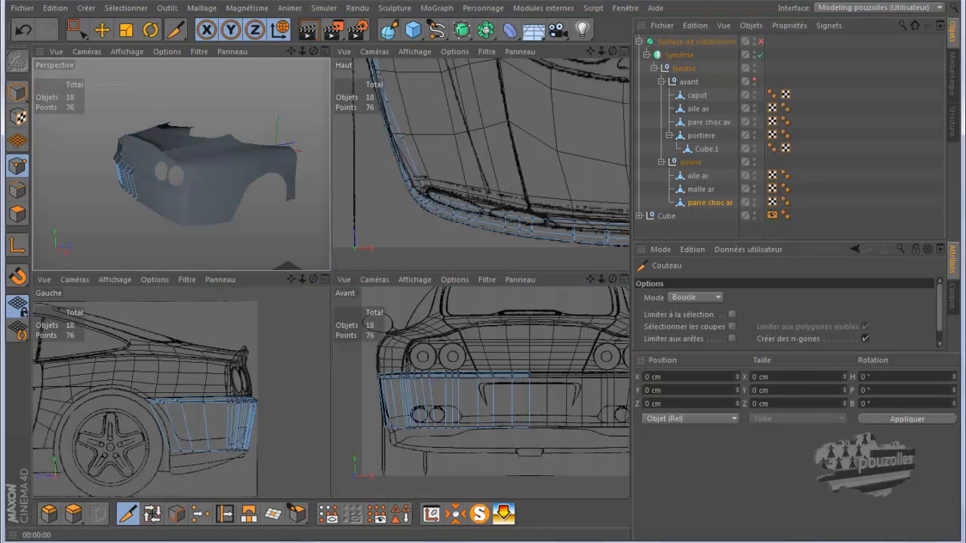
pyautogui.middleClick(425, 394)
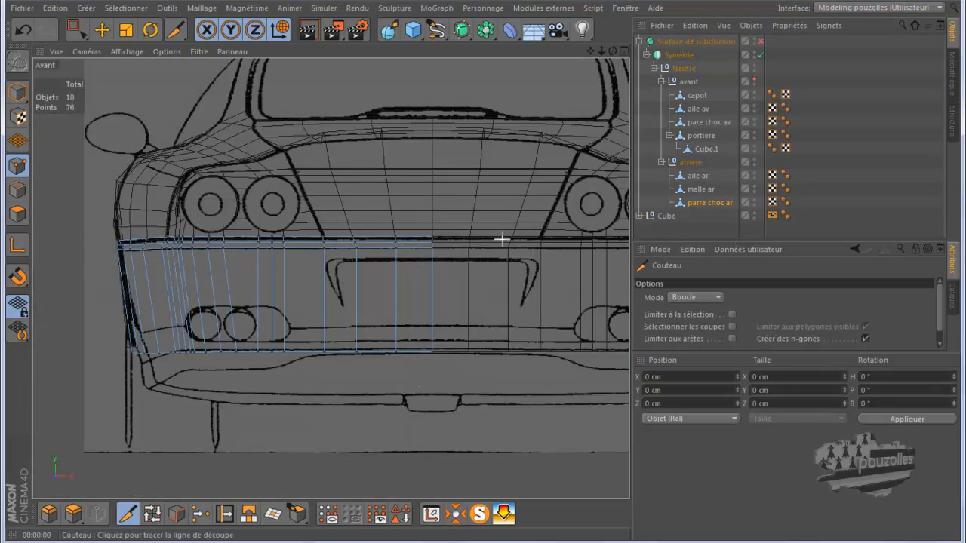
pyautogui.scroll(1, 556, 243)
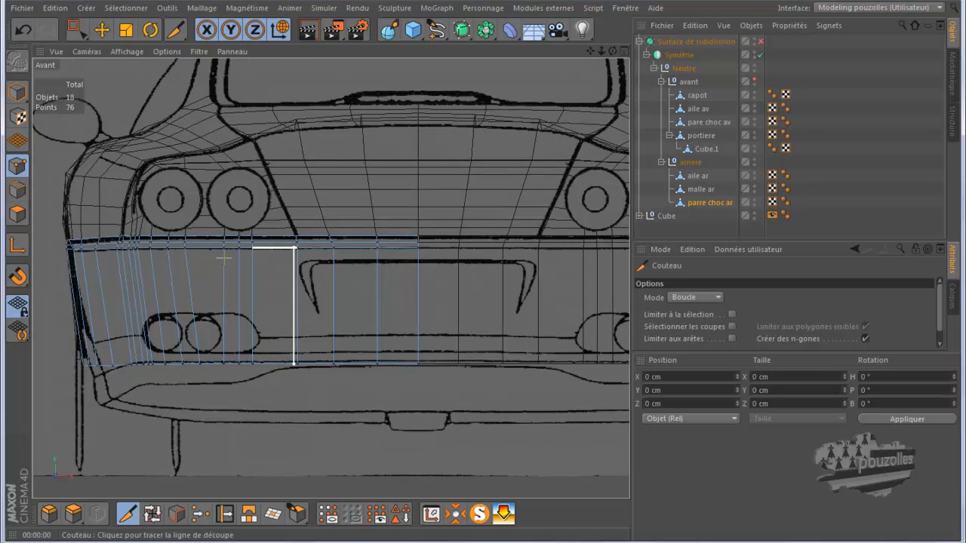
pyautogui.scroll(-1, 218, 283)
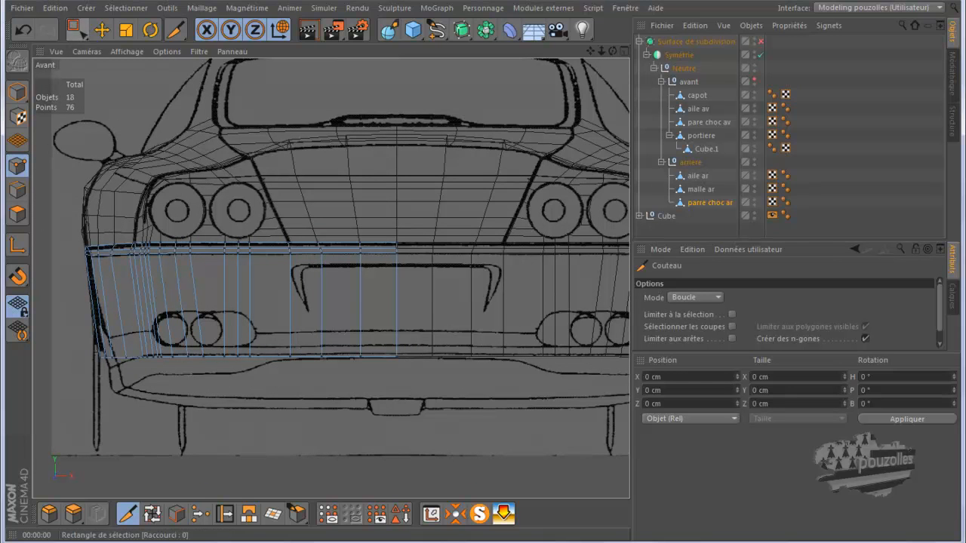
pyautogui.click(75, 30)
pyautogui.moveTo(78, 347); pyautogui.dragTo(264, 379)
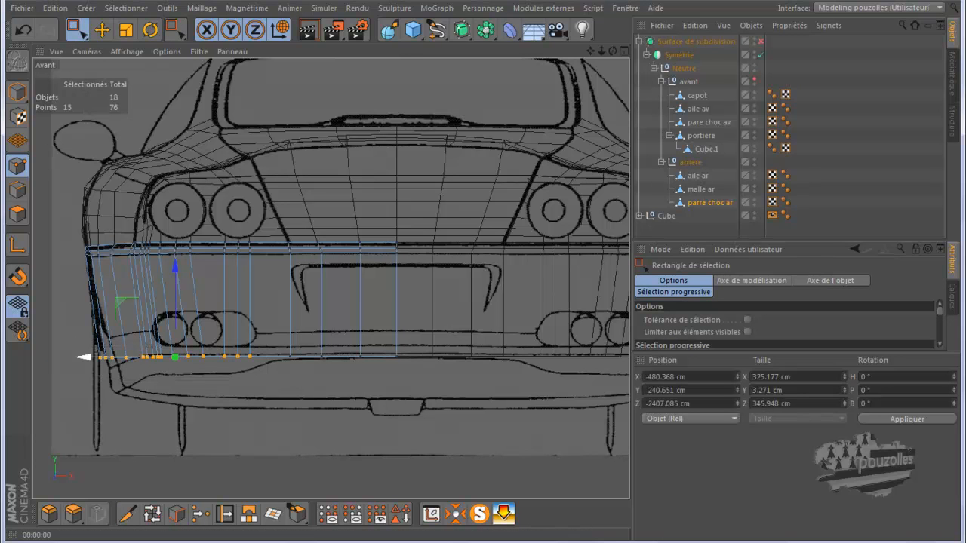
pyautogui.moveTo(83, 357); pyautogui.dragTo(92, 357)
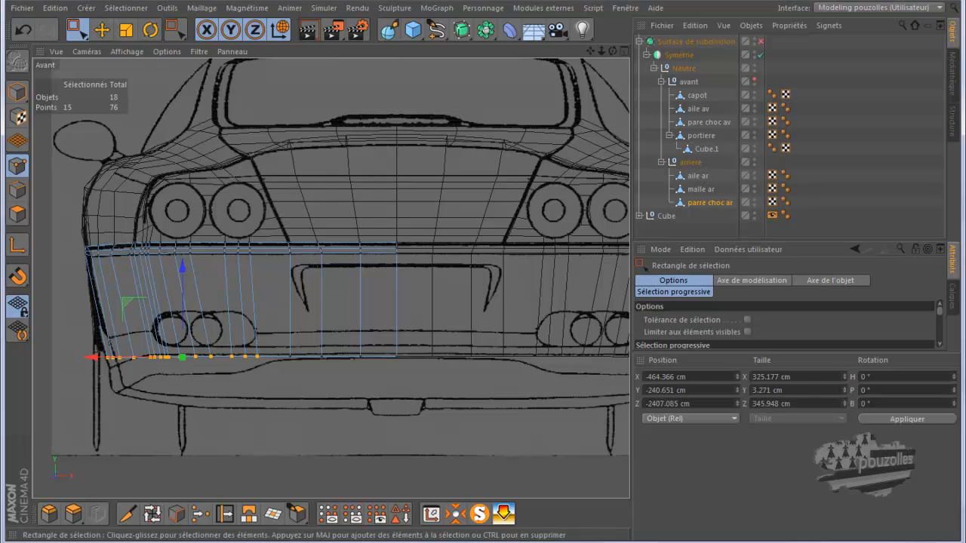
pyautogui.scroll(10, 159, 340)
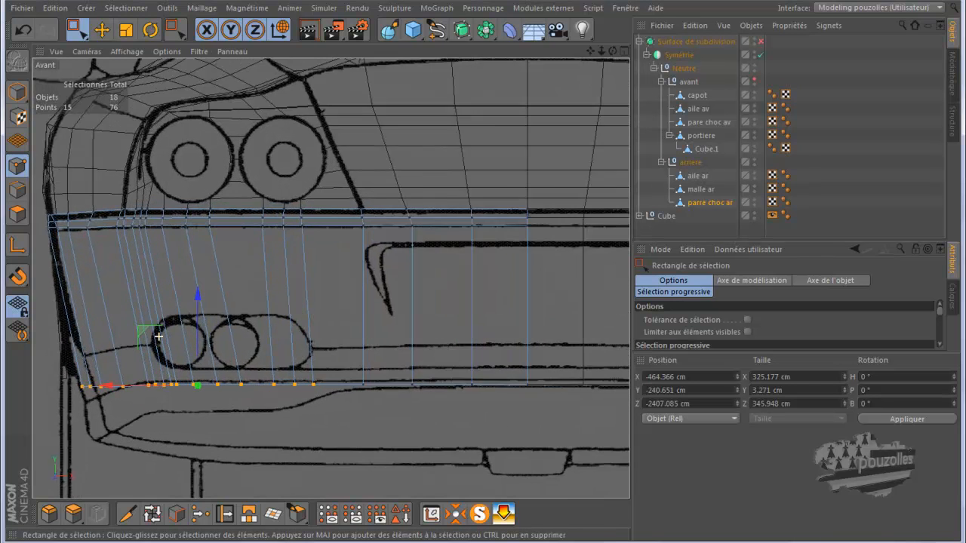
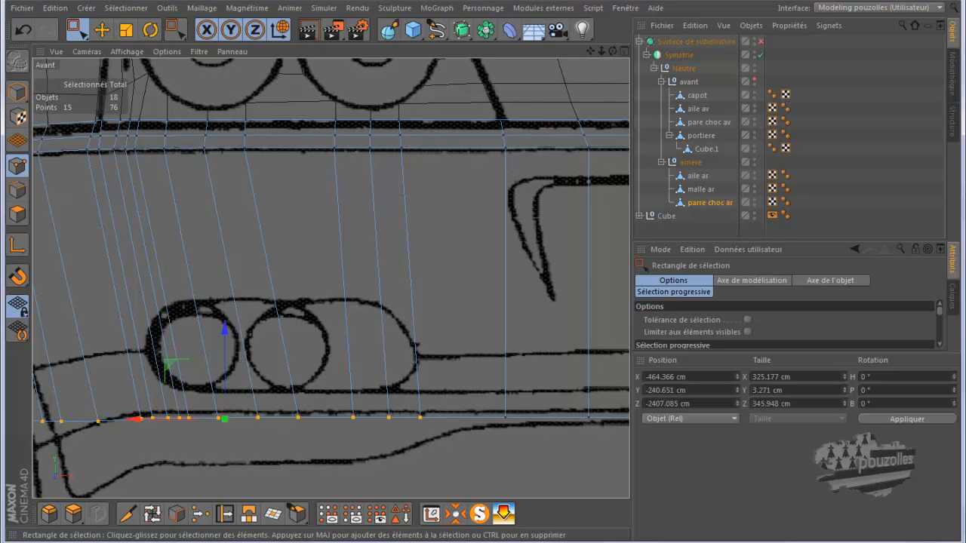
pyautogui.click(359, 467)
# Cut four horizontal Knife loops across the bumper: at the plate recess's upper edge and the exhaust opening's top, middle and bottom.
pyautogui.click(126, 514)
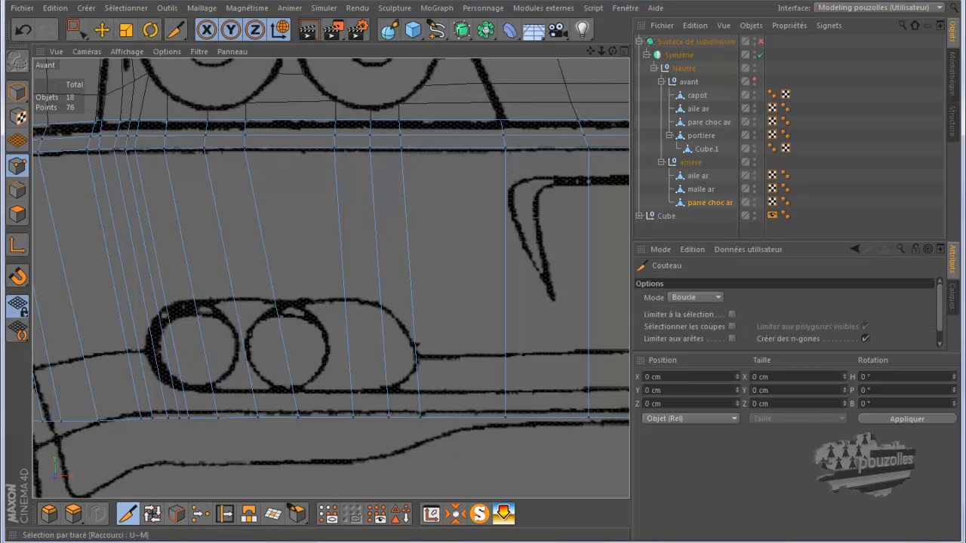
pyautogui.scroll(-5, 558, 319)
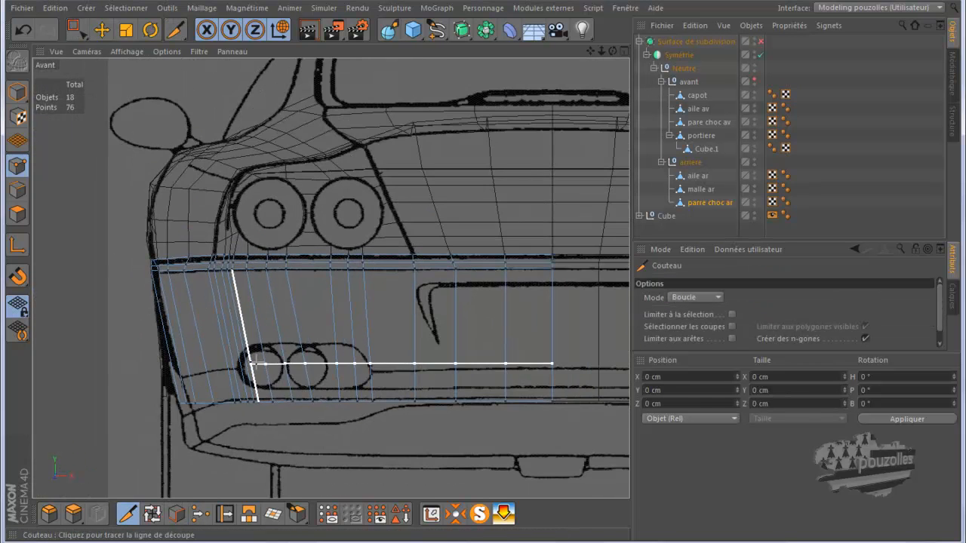
pyautogui.scroll(-2, 219, 366)
pyautogui.scroll(3, 439, 328)
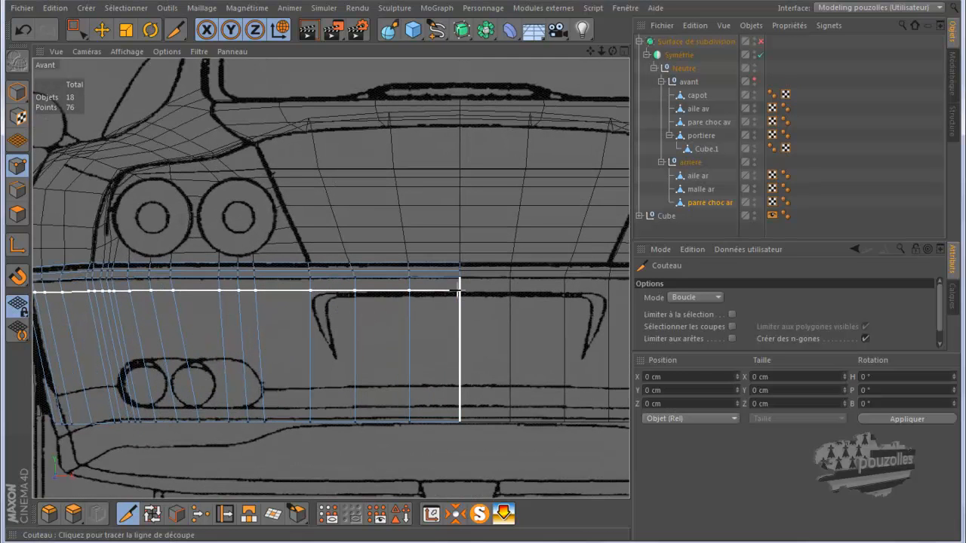
pyautogui.click(458, 292)
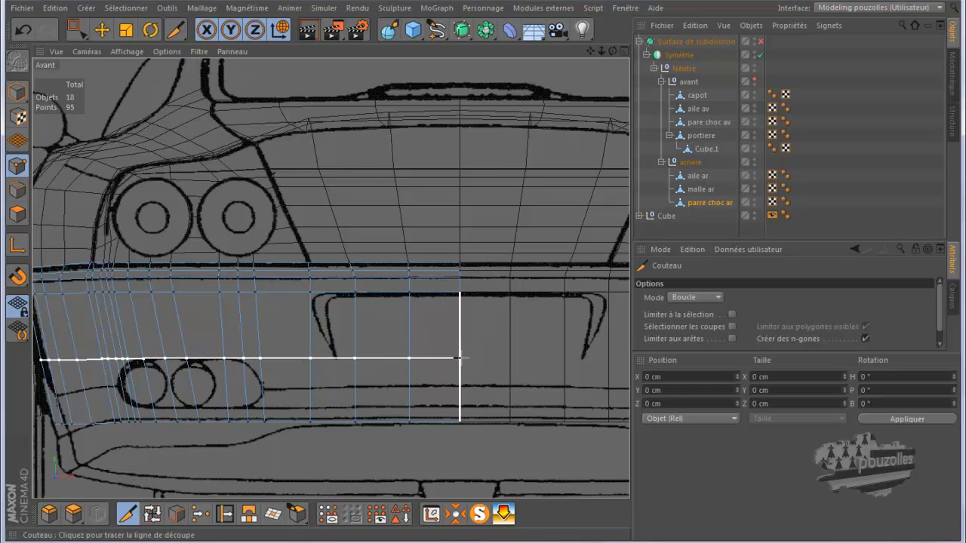
pyautogui.click(459, 359)
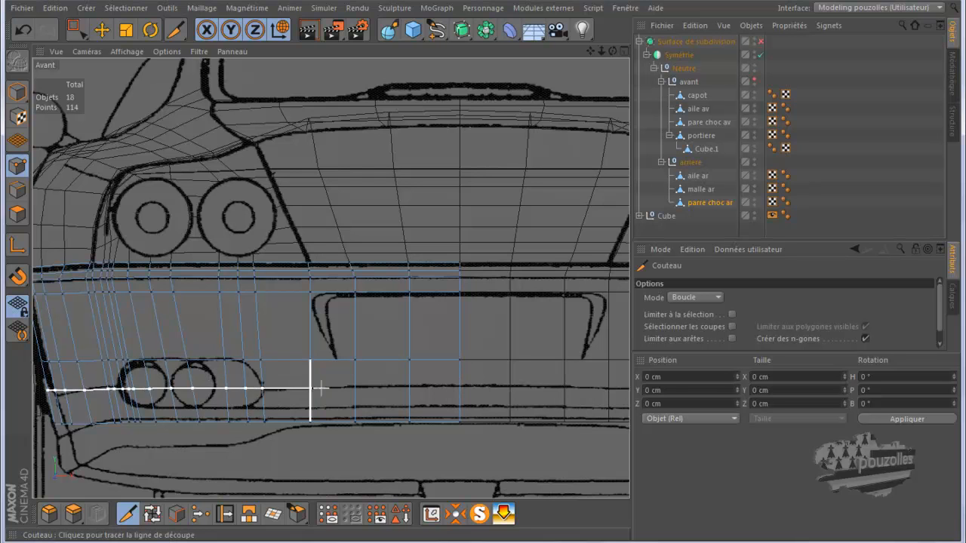
pyautogui.click(459, 384)
pyautogui.click(459, 408)
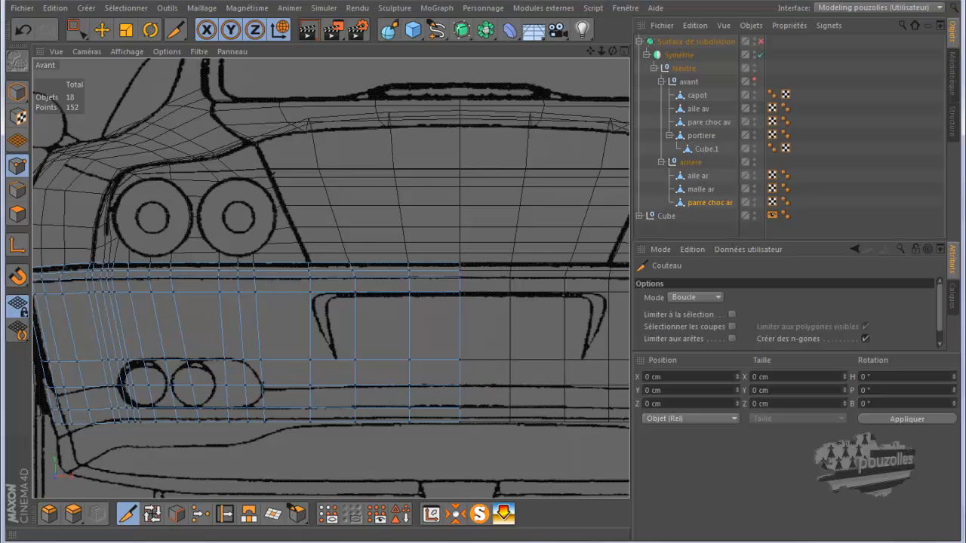
# Switch to the Windows Live photo gallery and examine the Ferrari_550_Maranello_15 photo for the rear bumper's shape.
pyautogui.moveTo(455, 542)
pyautogui.click(455, 498)
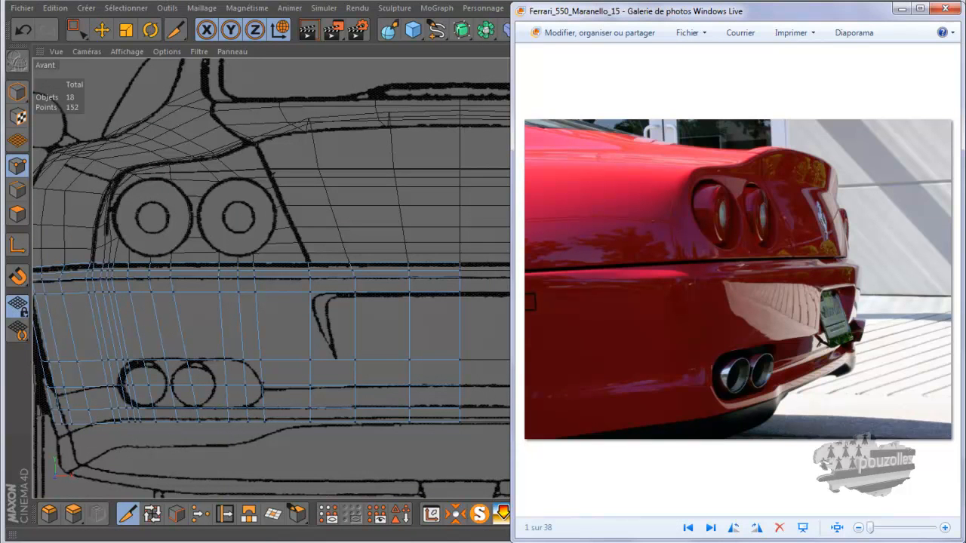
# Open the Ferrari_550_Maranello_18 and Ferrari-550-Maranello-Rear-View-Car-Picture photos and examine the bumper's plate recess and exhaust openings.
pyautogui.moveTo(455, 542)
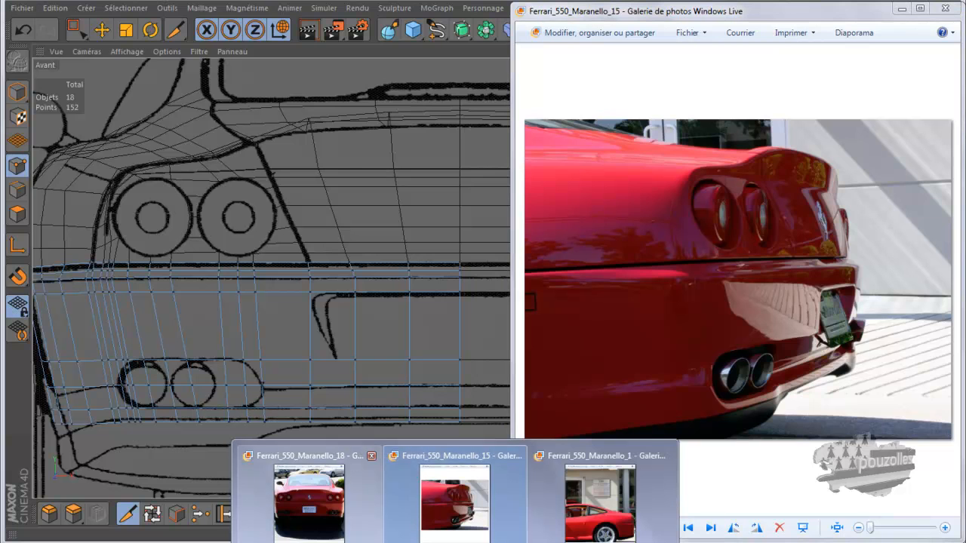
pyautogui.click(310, 498)
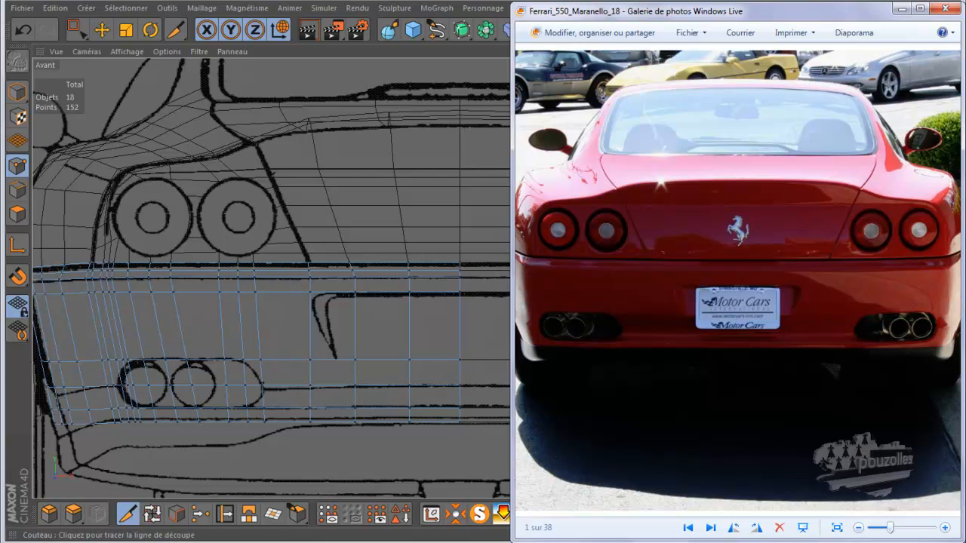
pyautogui.moveTo(89, 542)
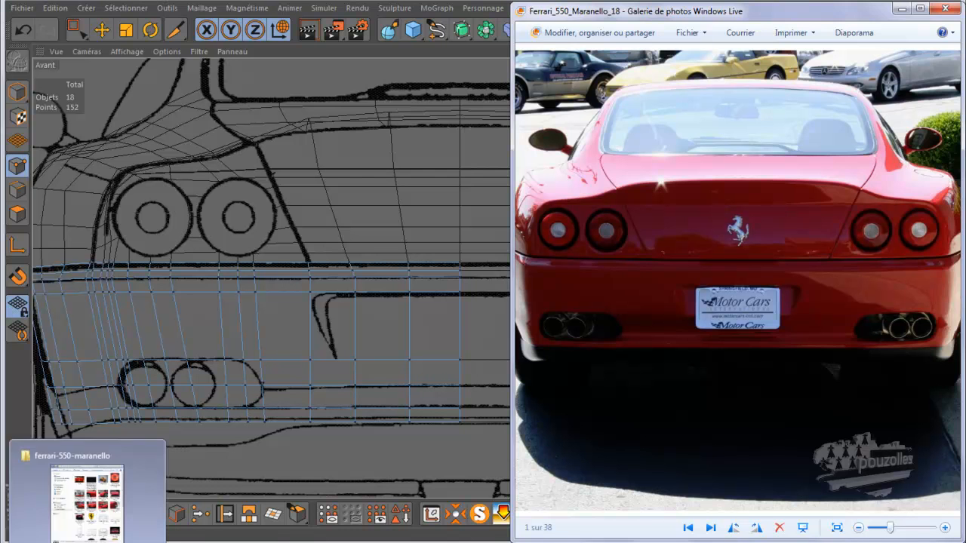
pyautogui.click(89, 500)
pyautogui.scroll(-10, 781, 287)
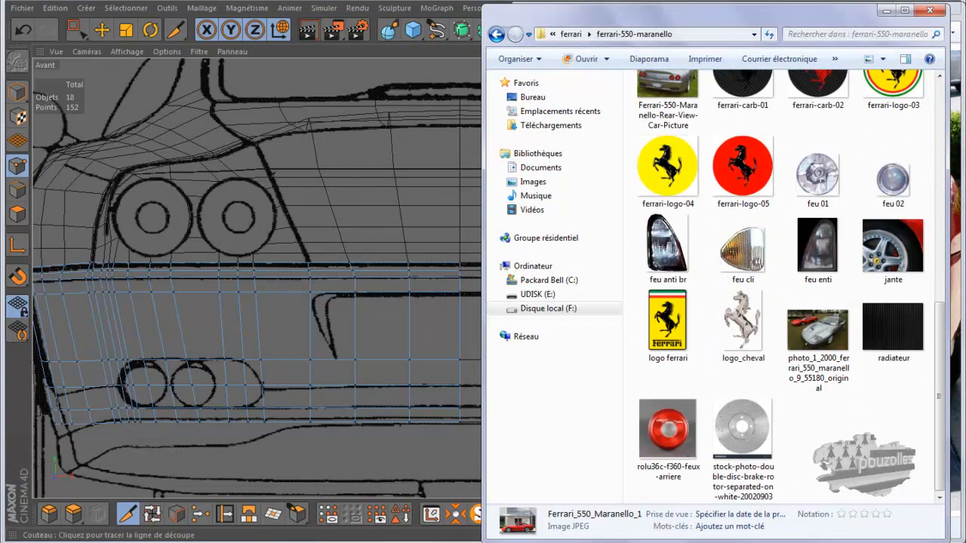
pyautogui.scroll(3, 781, 287)
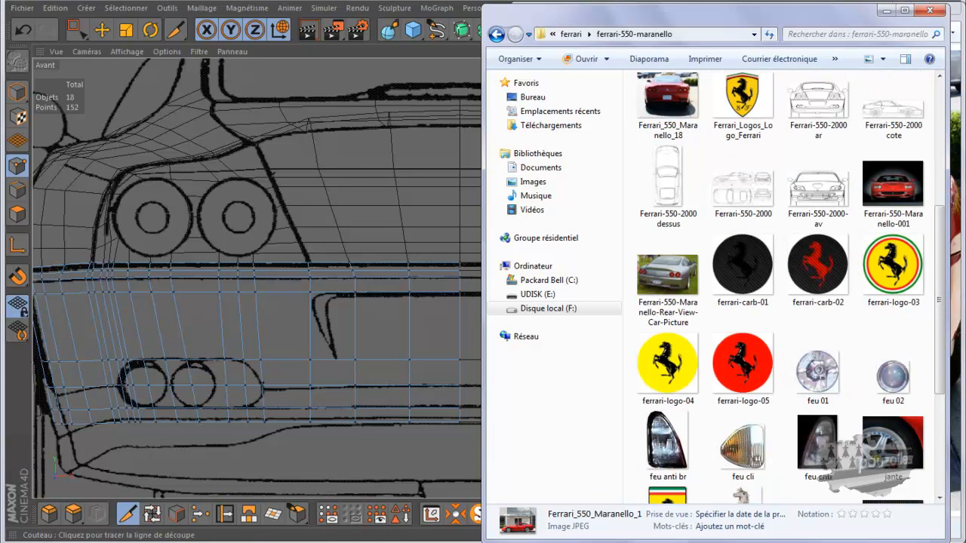
pyautogui.doubleClick(667, 276)
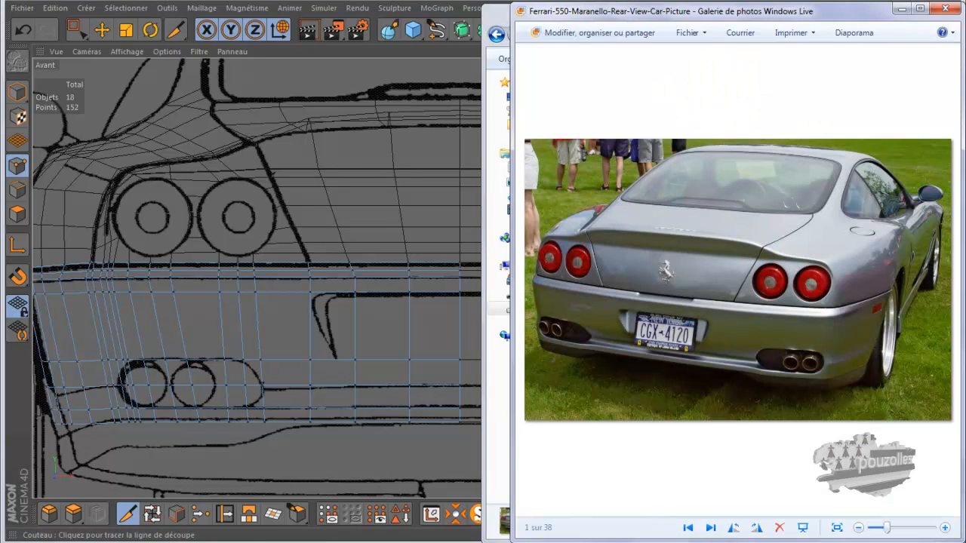
pyautogui.scroll(2, 716, 301)
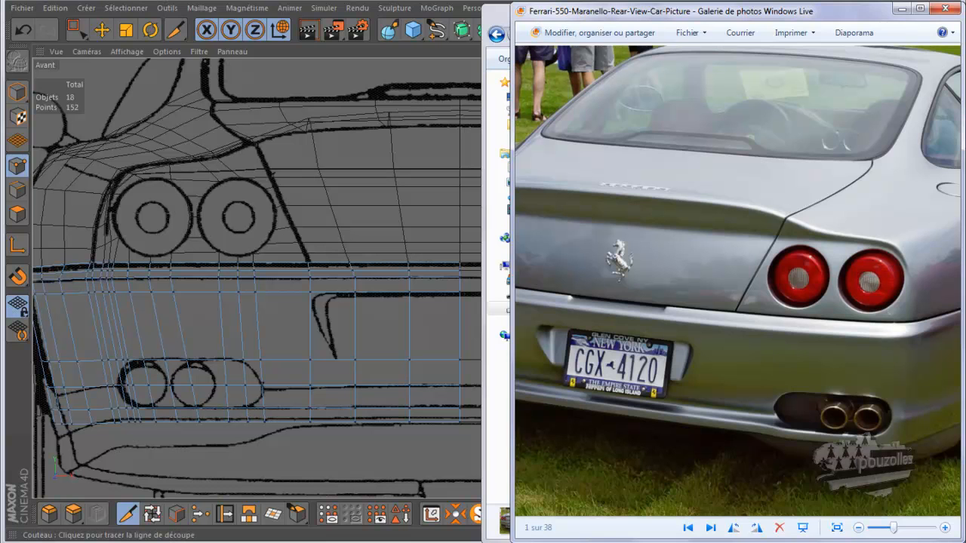
pyautogui.scroll(-2, 738, 281)
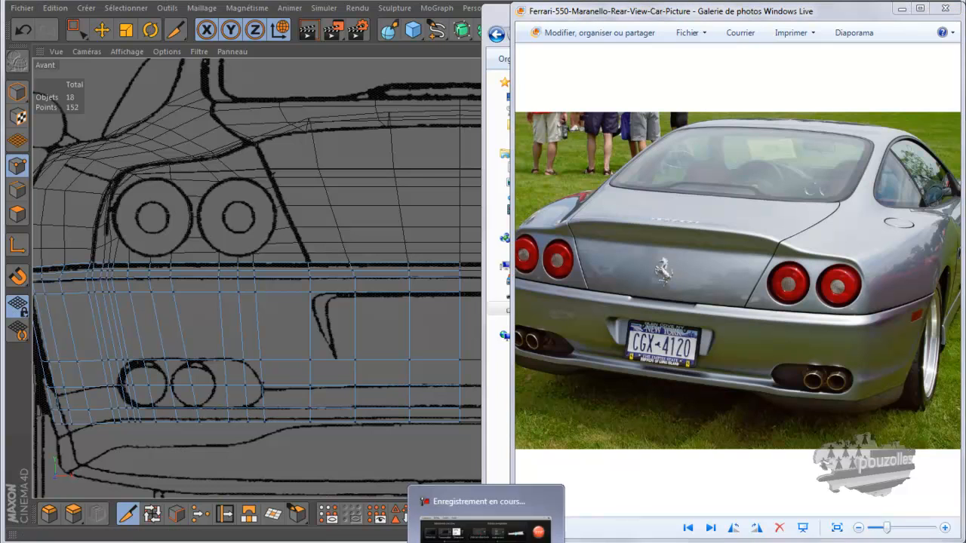
# Switch back to Cinema 4D and slide the three points on the plate recess's lower edge about 30% toward the car's centre line.
pyautogui.click(486, 541)
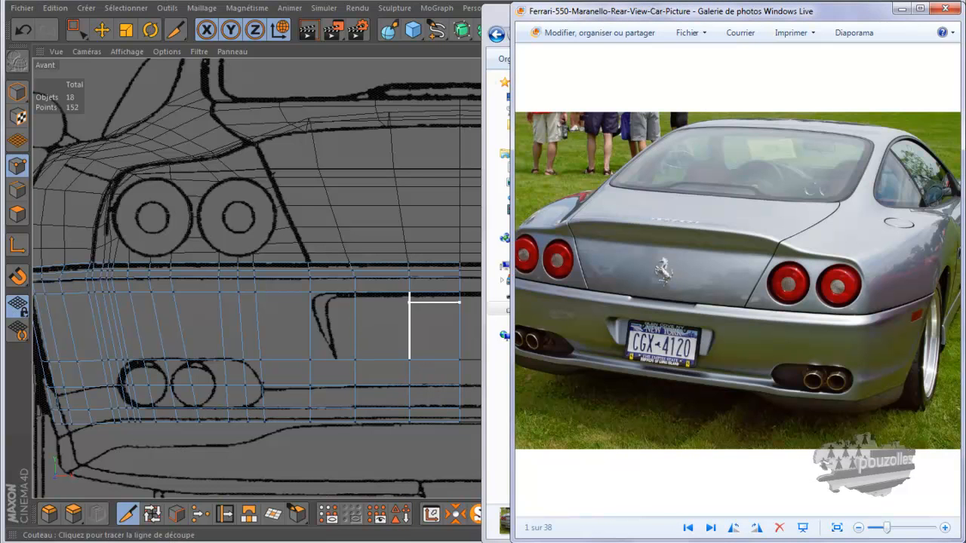
pyautogui.hotkey('alt', 'Tab')
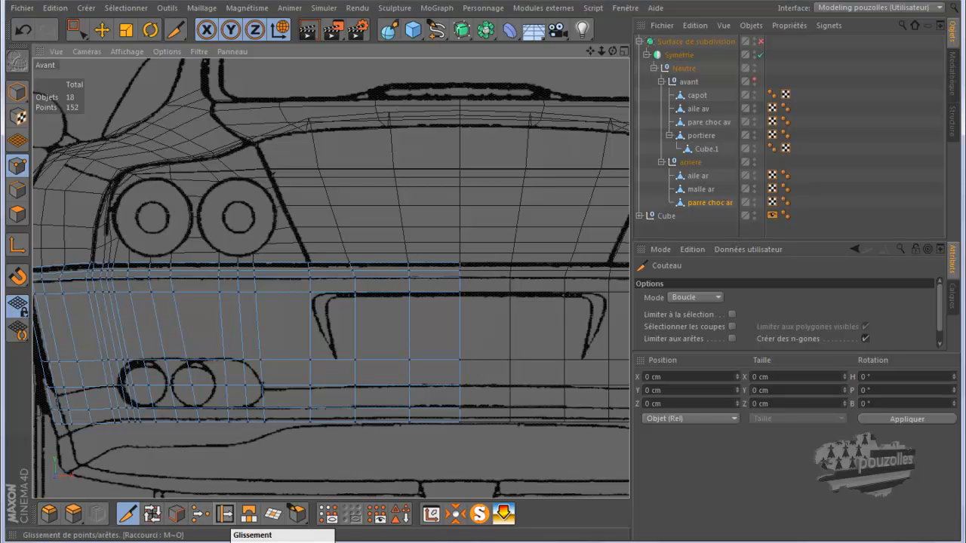
pyautogui.click(224, 514)
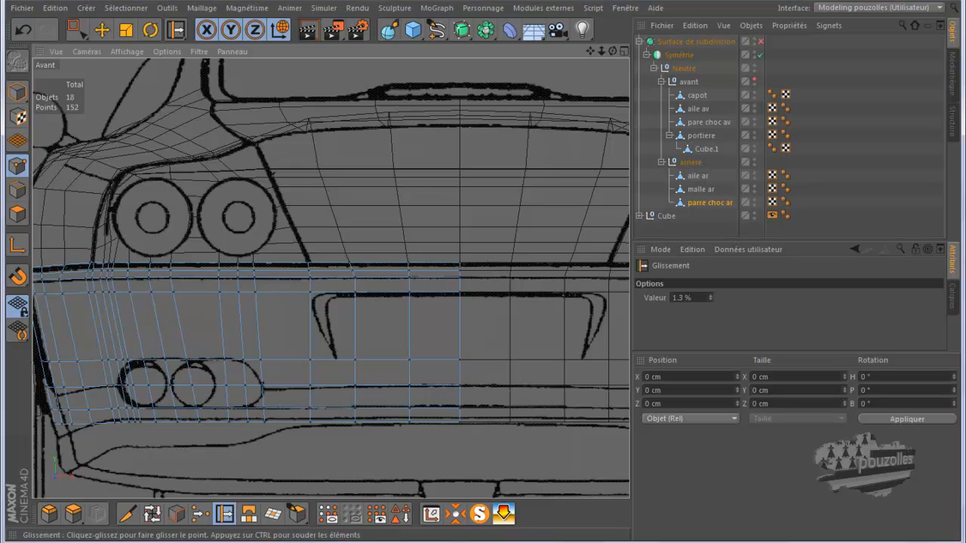
pyautogui.moveTo(409, 360); pyautogui.dragTo(425, 360)
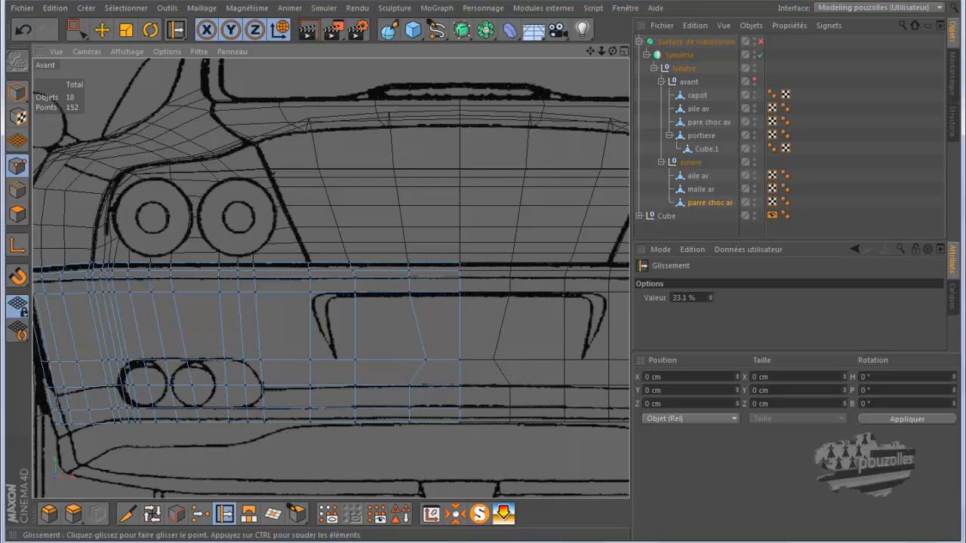
pyautogui.moveTo(355, 359); pyautogui.dragTo(376, 360)
pyautogui.moveTo(310, 360); pyautogui.dragTo(332, 360)
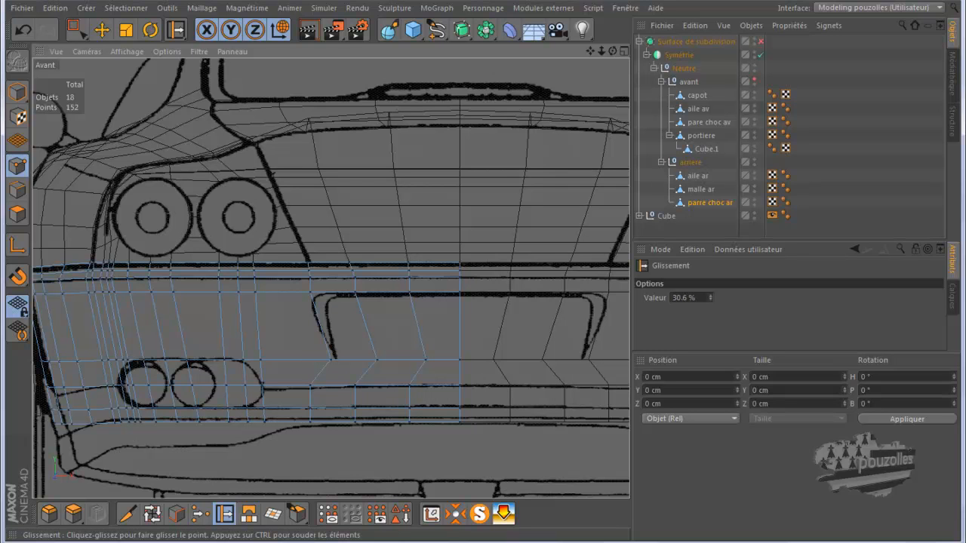
# Slide the points below the plate recess toward the centre line so the three vertical edge rows line up beneath its lower corners.
pyautogui.moveTo(409, 385); pyautogui.dragTo(424, 422)
pyautogui.moveTo(355, 386); pyautogui.dragTo(375, 421)
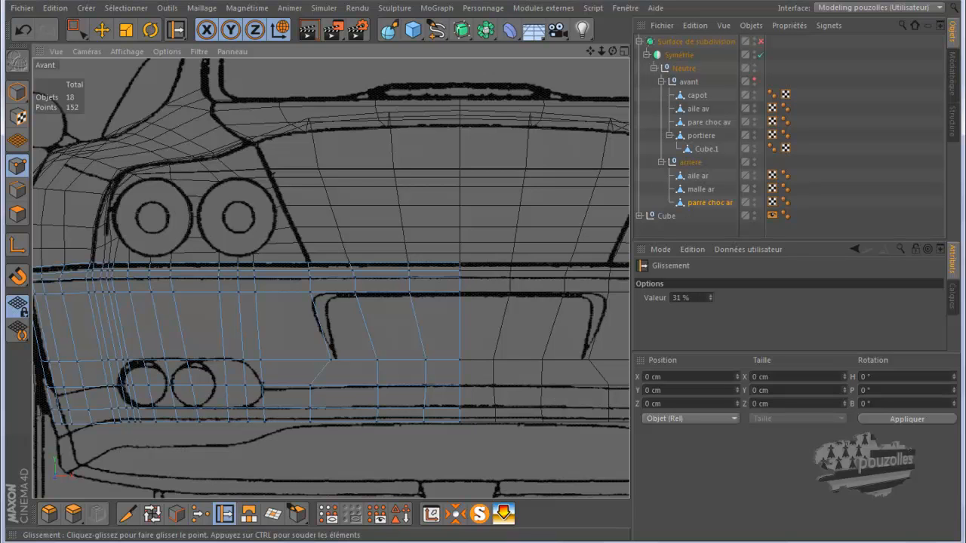
pyautogui.moveTo(310, 385); pyautogui.dragTo(328, 423)
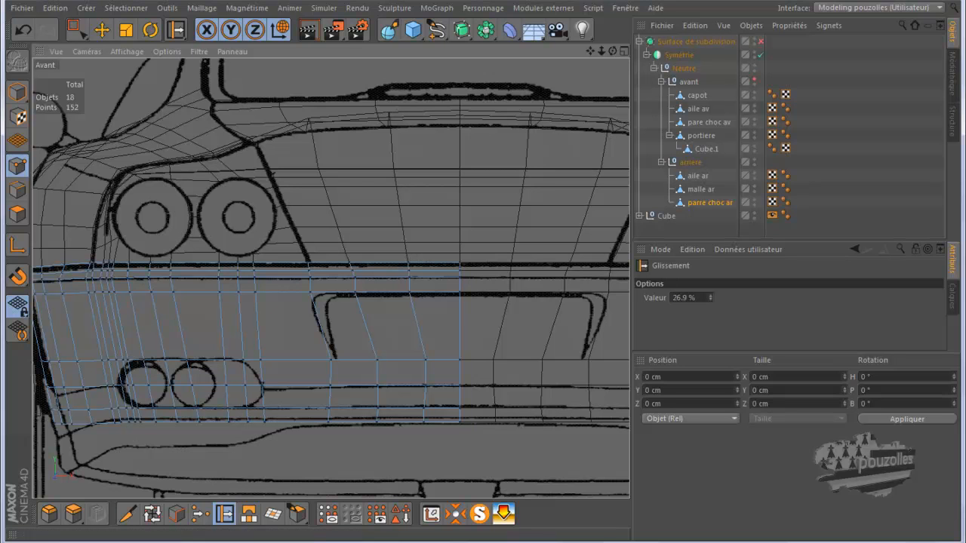
# Select the three plate recess polygons between its side edge and the centre line and inset them 3 cm with Inner Extrude.
pyautogui.click(17, 214)
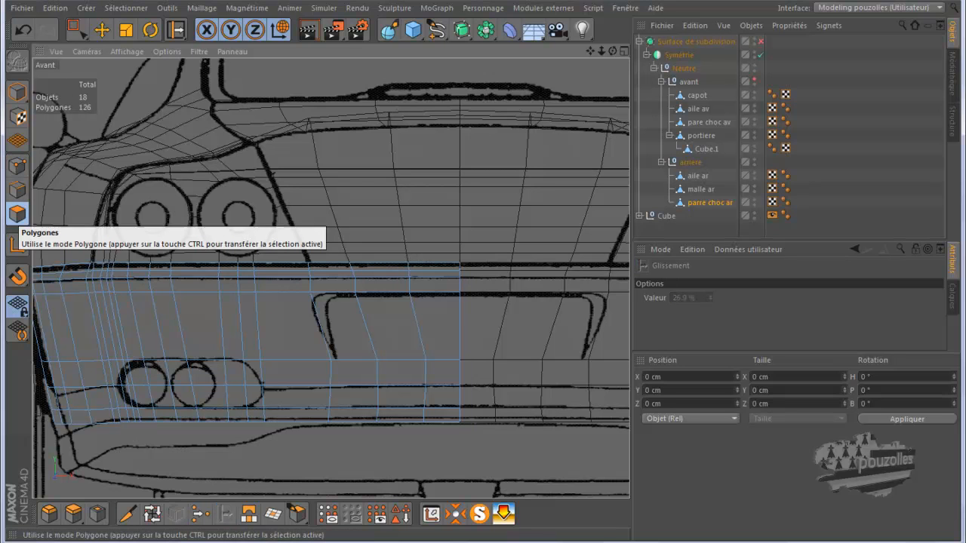
pyautogui.click(76, 30)
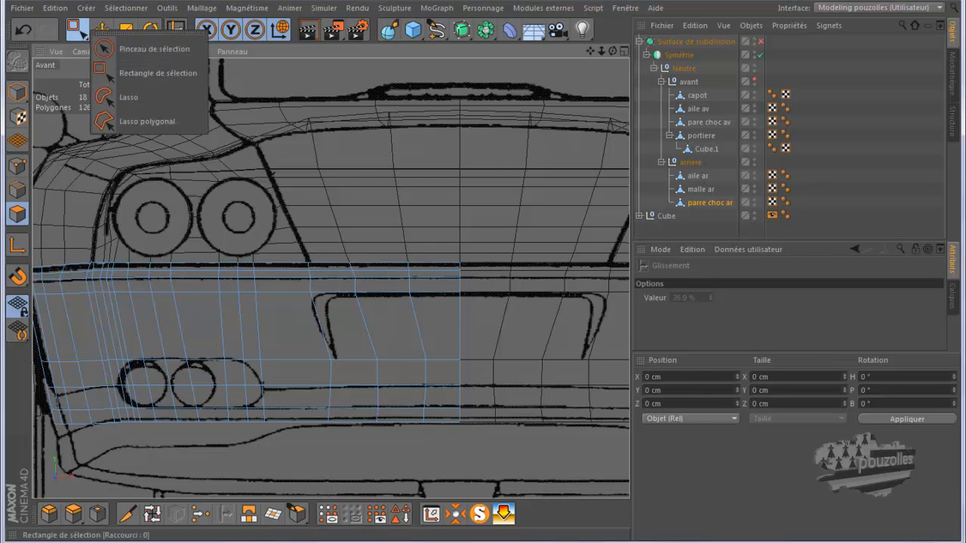
pyautogui.click(144, 49)
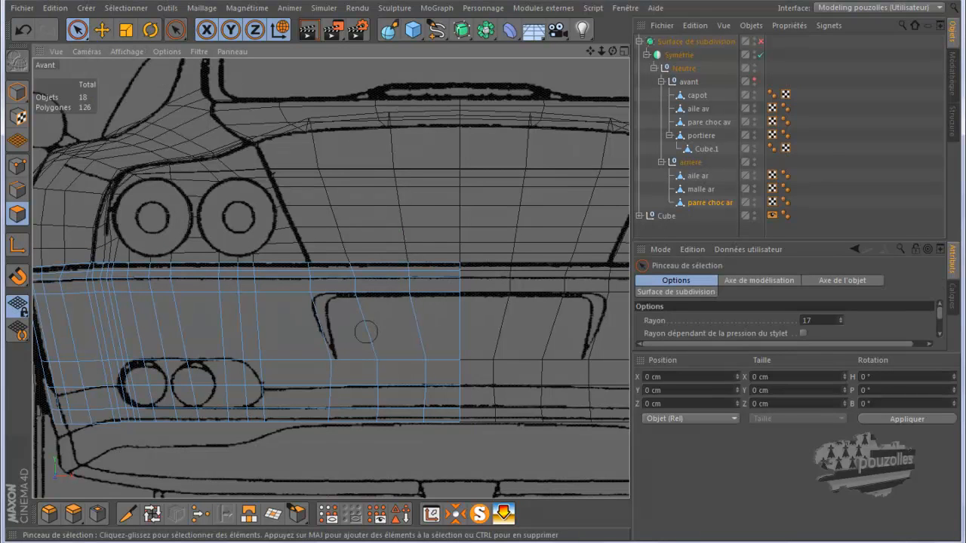
pyautogui.moveTo(366, 332); pyautogui.dragTo(425, 330)
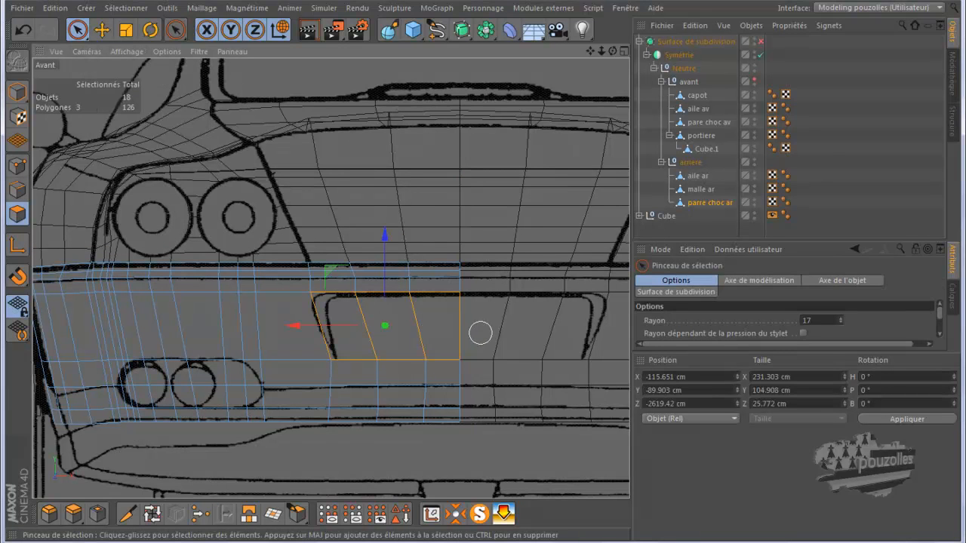
pyautogui.scroll(4, 480, 335)
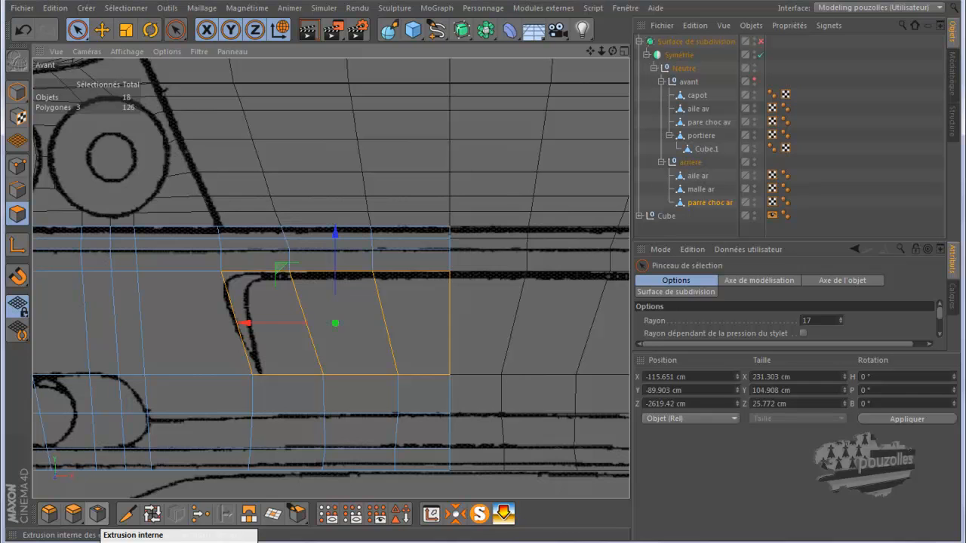
pyautogui.click(98, 517)
pyautogui.rightClick(248, 324)
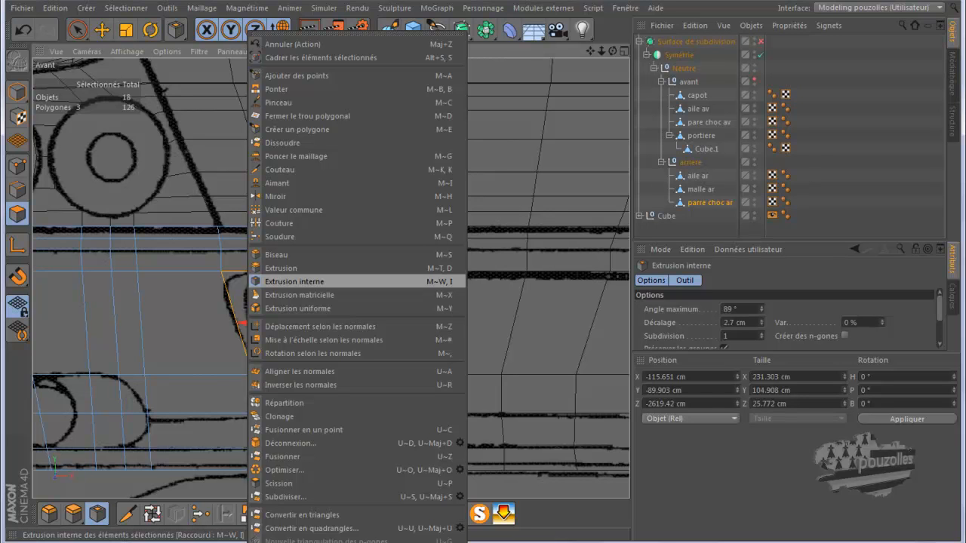
pyautogui.press('Escape')
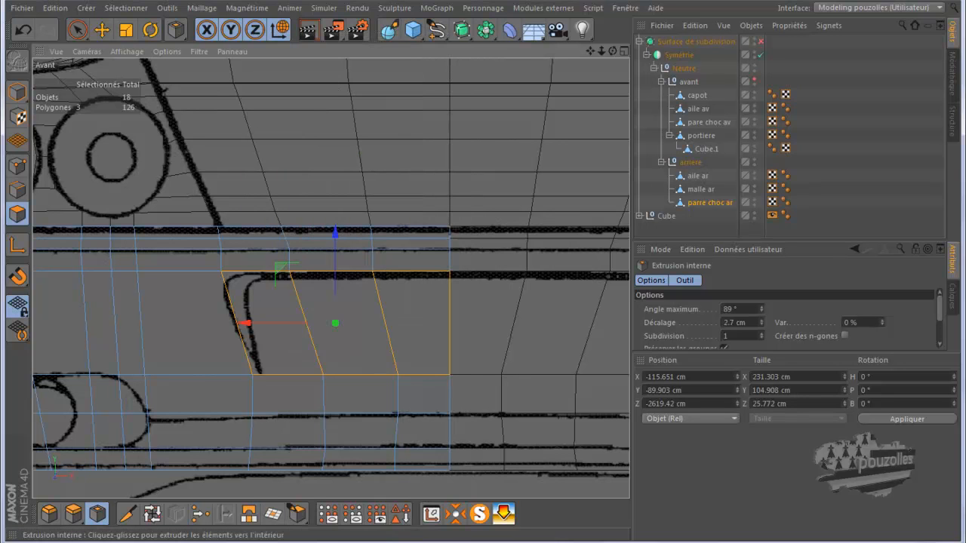
pyautogui.moveTo(344, 325)
pyautogui.mouseDown()
pyautogui.moveTo(359, 324)
pyautogui.moveTo(345, 324)
pyautogui.mouseUp()
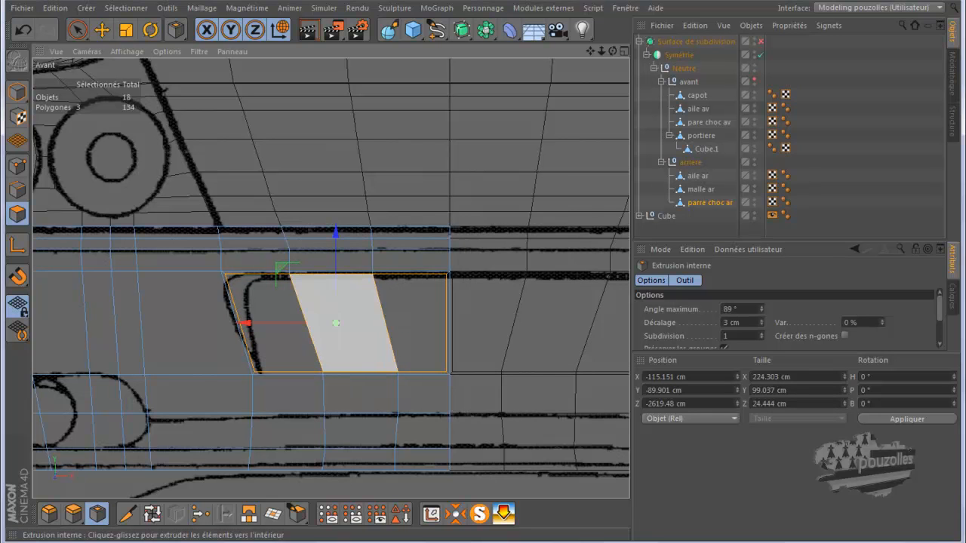
# Set the Knife to line mode and cut the centre-line edge level with the inset's upper inner corner.
pyautogui.scroll(3, 320, 344)
pyautogui.press('u')
pyautogui.press('l')
pyautogui.click(127, 515)
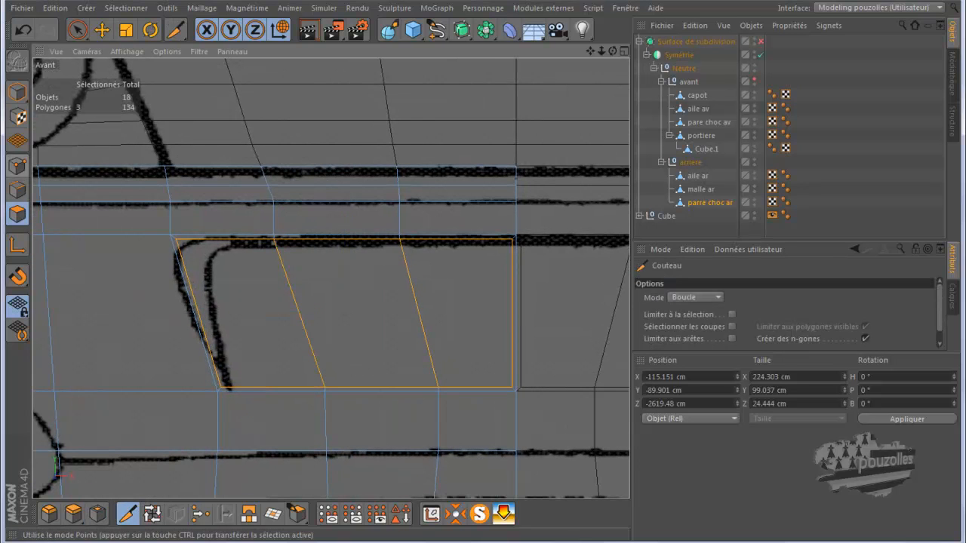
pyautogui.click(17, 166)
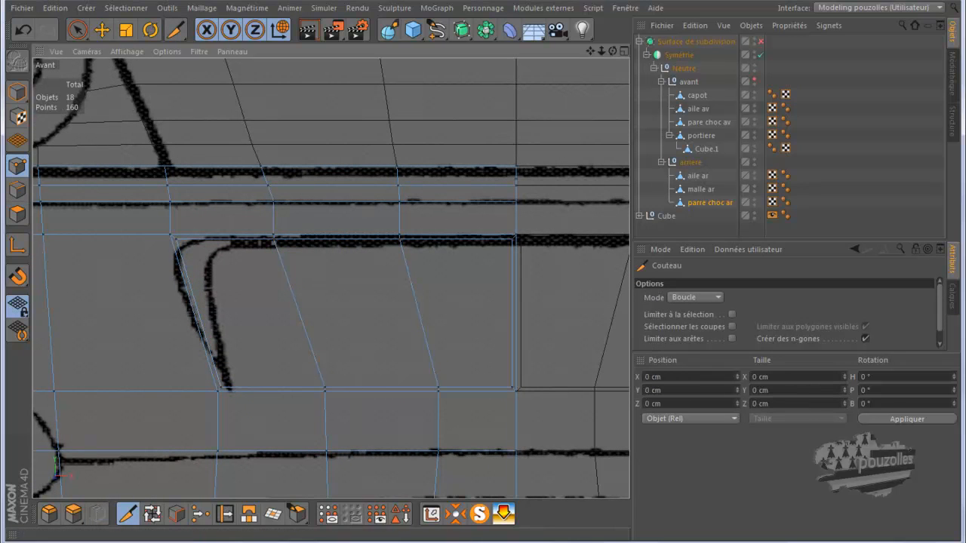
pyautogui.click(695, 297)
pyautogui.click(681, 311)
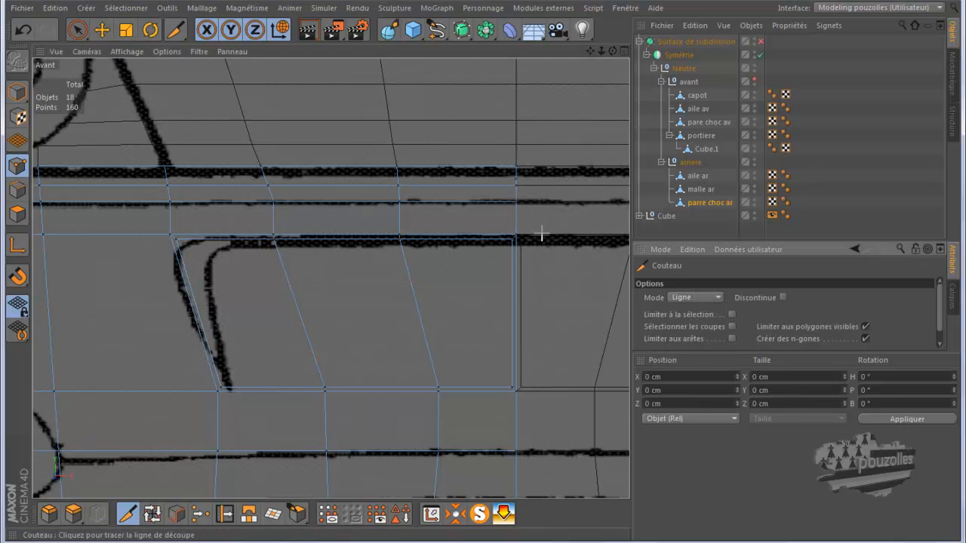
pyautogui.scroll(1, 538, 243)
pyautogui.scroll(4, 538, 243)
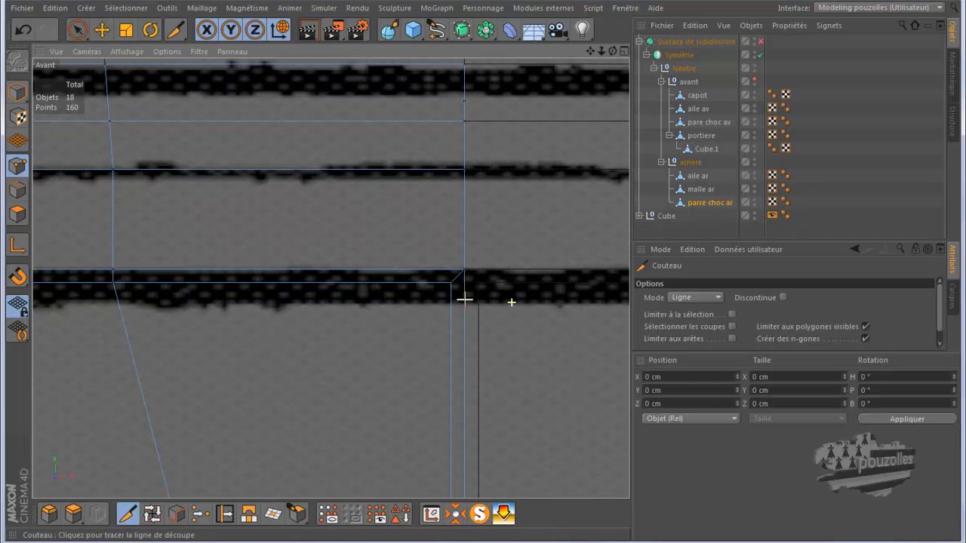
pyautogui.click(451, 283)
pyautogui.click(492, 284)
# Cut the centre-line edge with the Knife level with the inset's lower inner corner.
pyautogui.keyDown('alt'); pyautogui.moveTo(492, 329); pyautogui.dragTo(501, 261, button='middle'); pyautogui.keyUp('alt')
pyautogui.keyDown('alt'); pyautogui.moveTo(501, 262); pyautogui.dragTo(517, 410, button='right'); pyautogui.keyUp('alt')
pyautogui.scroll(3, 505, 455)
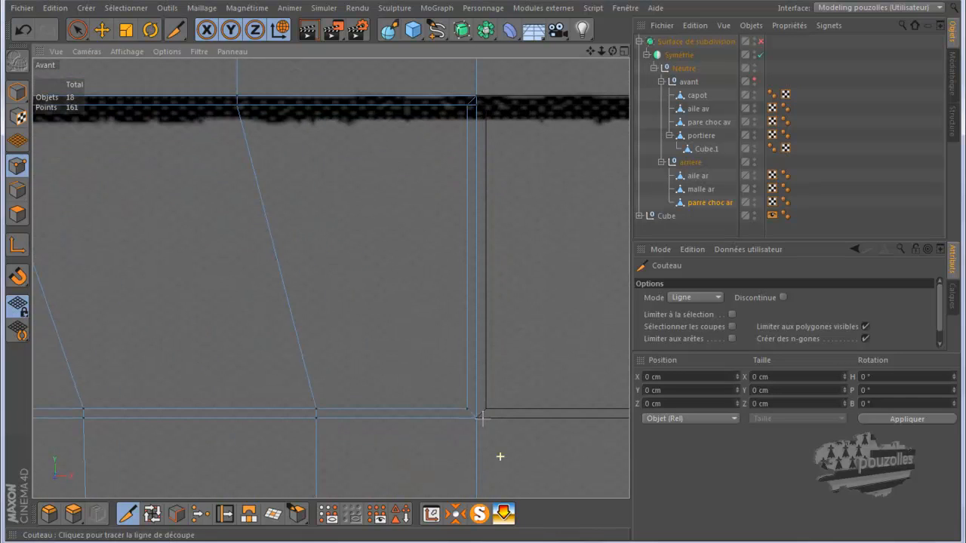
pyautogui.click(467, 408)
pyautogui.click(501, 411)
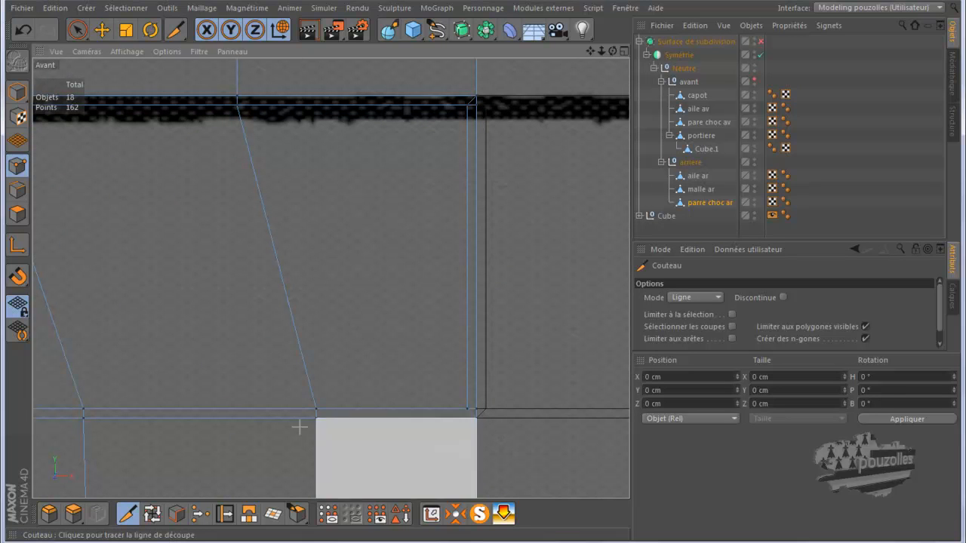
# Select the inset's upper inner corner and the adjacent cut point, and weld them together on the centre line.
pyautogui.click(128, 515)
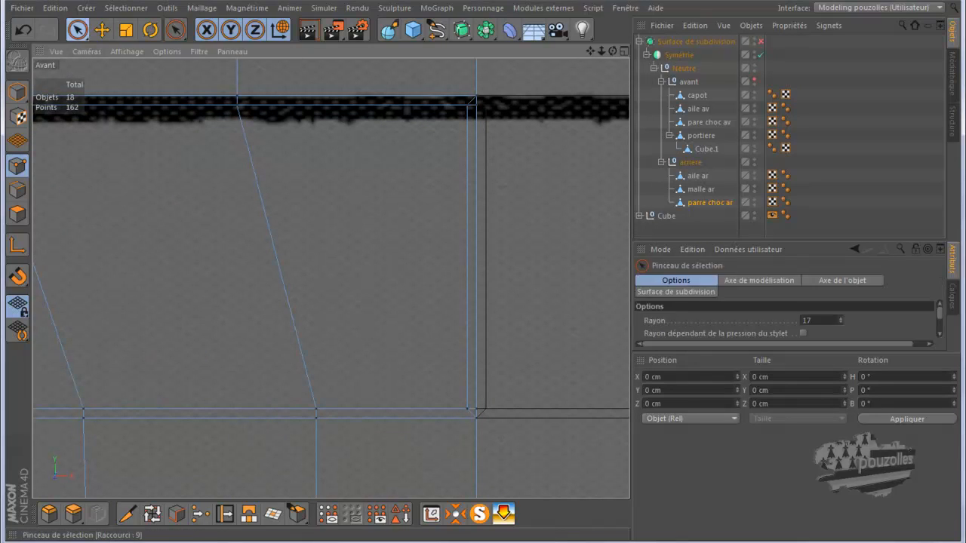
pyautogui.click(472, 107)
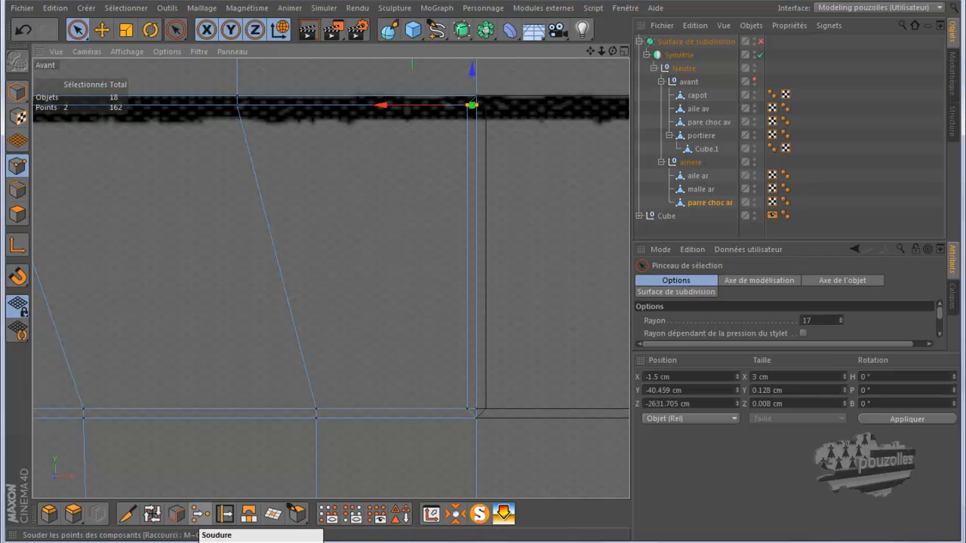
pyautogui.click(200, 514)
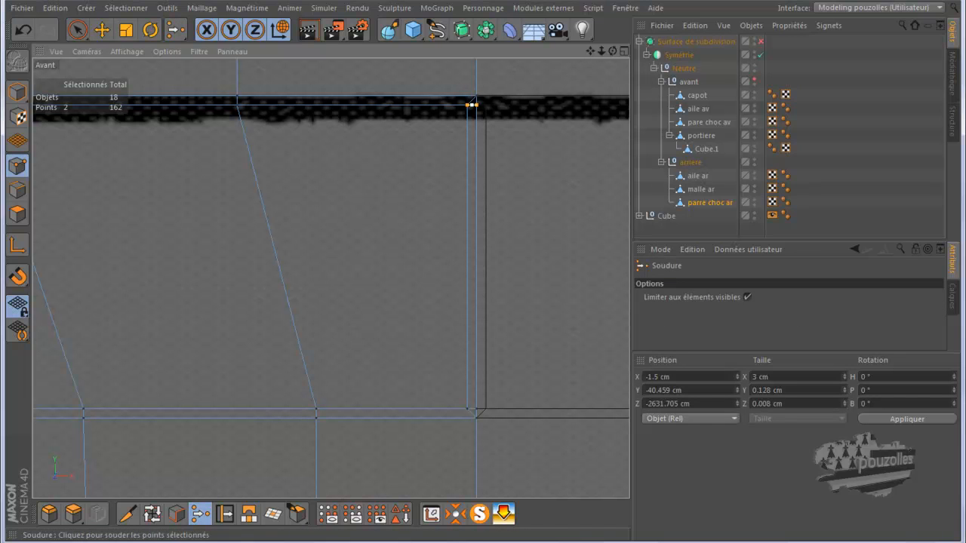
pyautogui.click(477, 104)
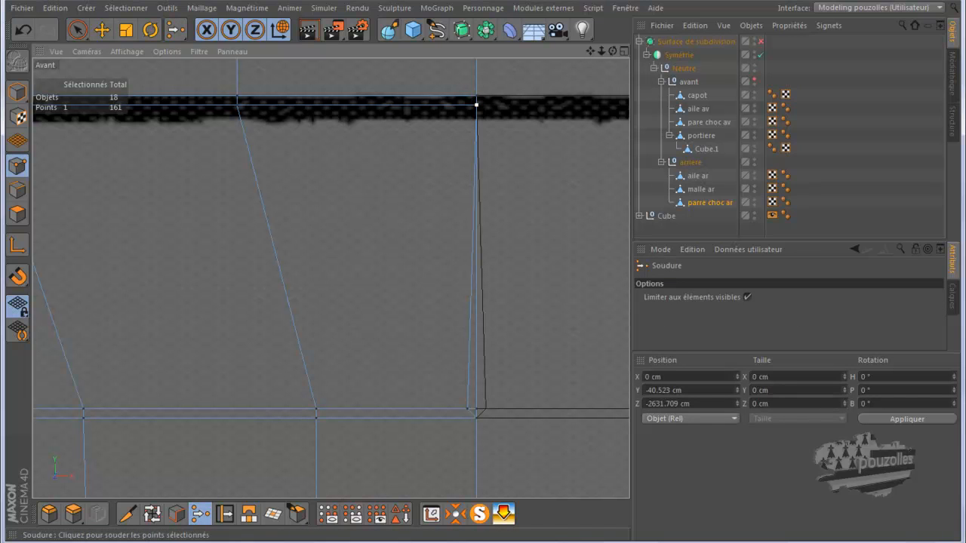
# Select the inset's lower inner corner with its neighbouring cut point and weld both onto the centre line.
pyautogui.press('space')
pyautogui.moveTo(475, 396)
pyautogui.mouseDown()
pyautogui.moveTo(471, 403)
pyautogui.moveTo(483, 390)
pyautogui.mouseUp()
pyautogui.press('space')
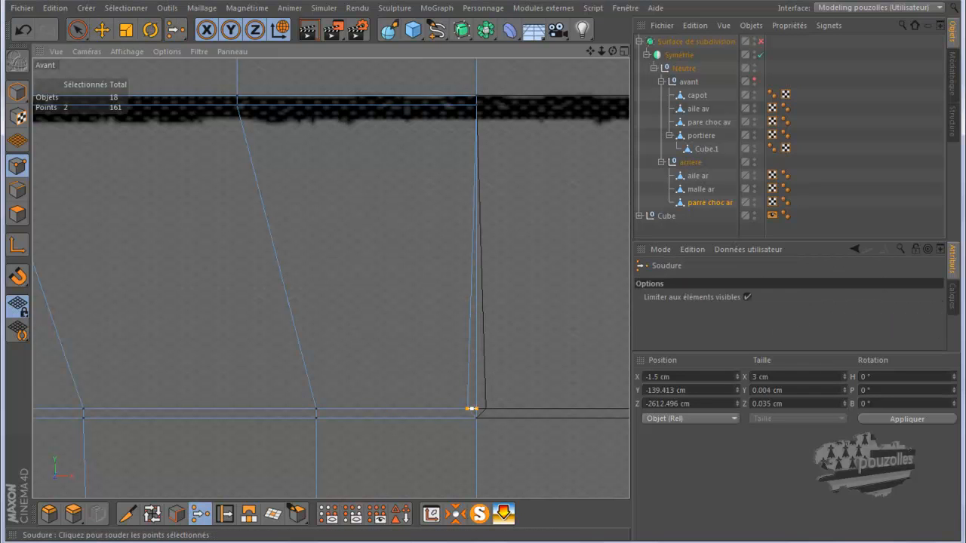
pyautogui.click(476, 408)
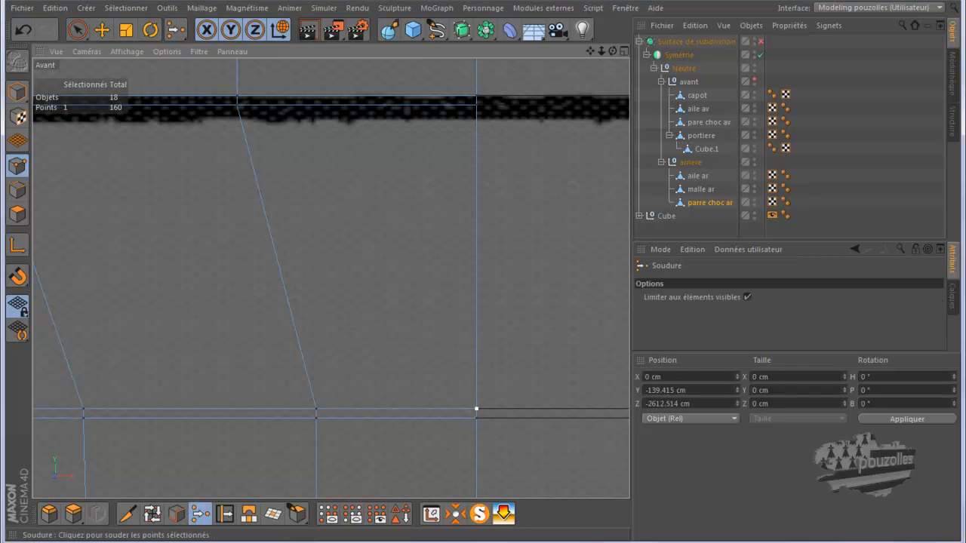
# Extrude the three polygons inside the licence plate inset with a 0.1 cm offset.
pyautogui.scroll(-4, 416, 304)
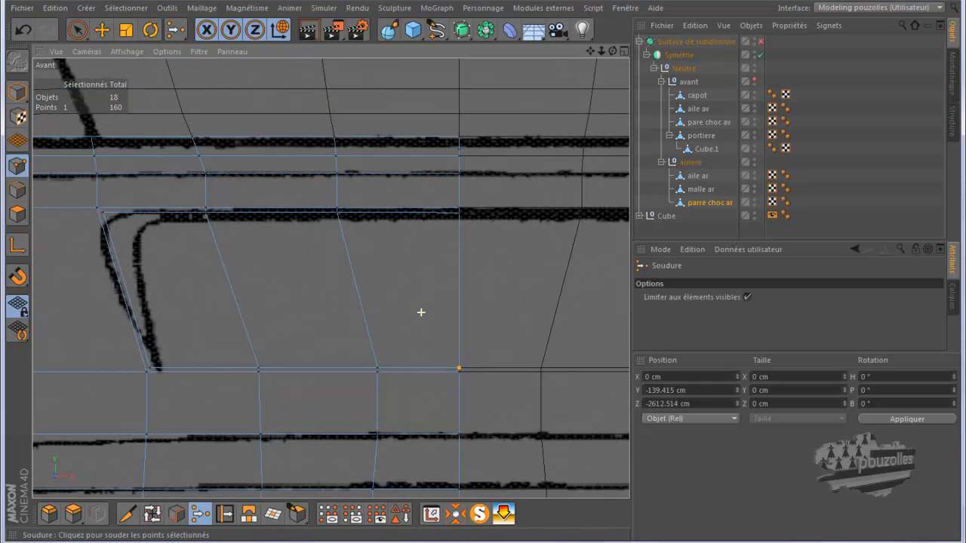
pyautogui.click(18, 215)
pyautogui.click(101, 29)
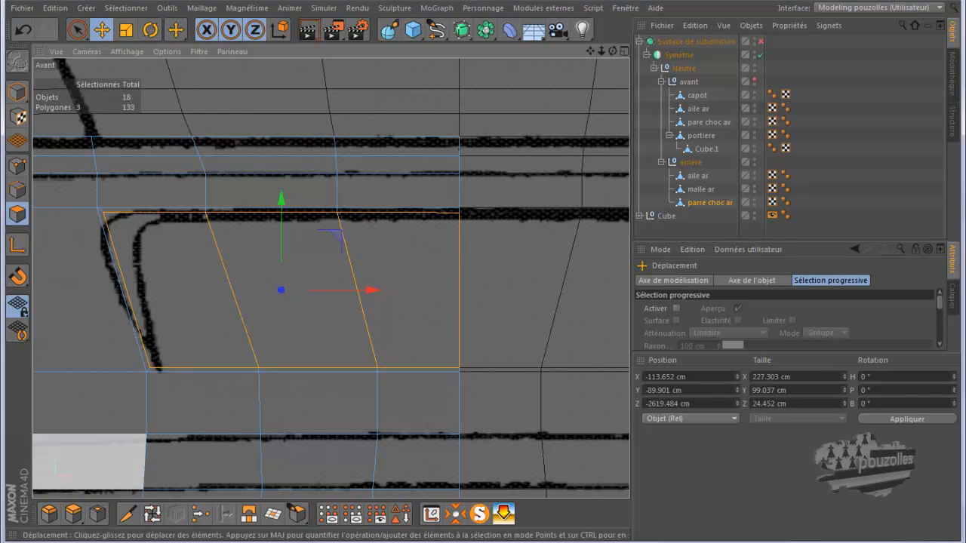
pyautogui.click(72, 514)
pyautogui.press('F5')
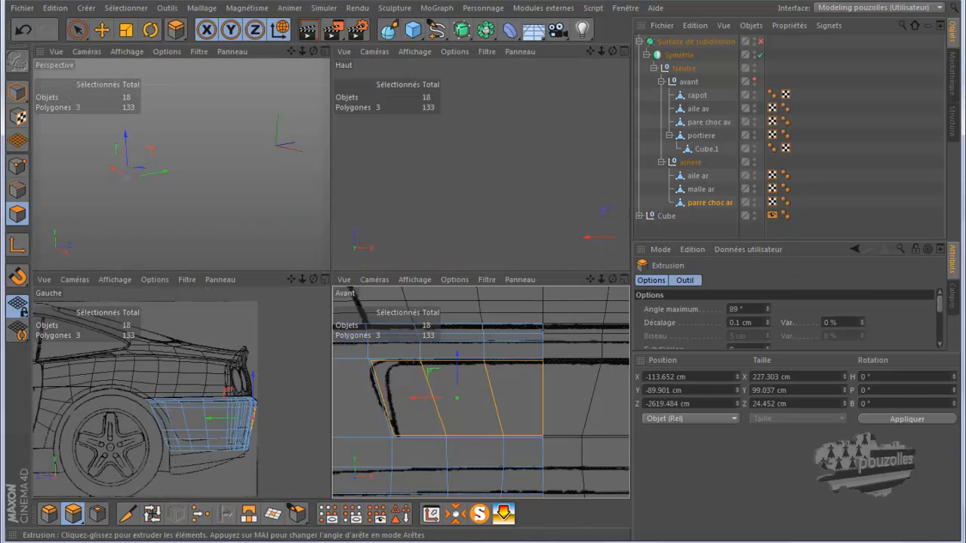
pyautogui.press('F1')
pyautogui.scroll(6, 169, 309)
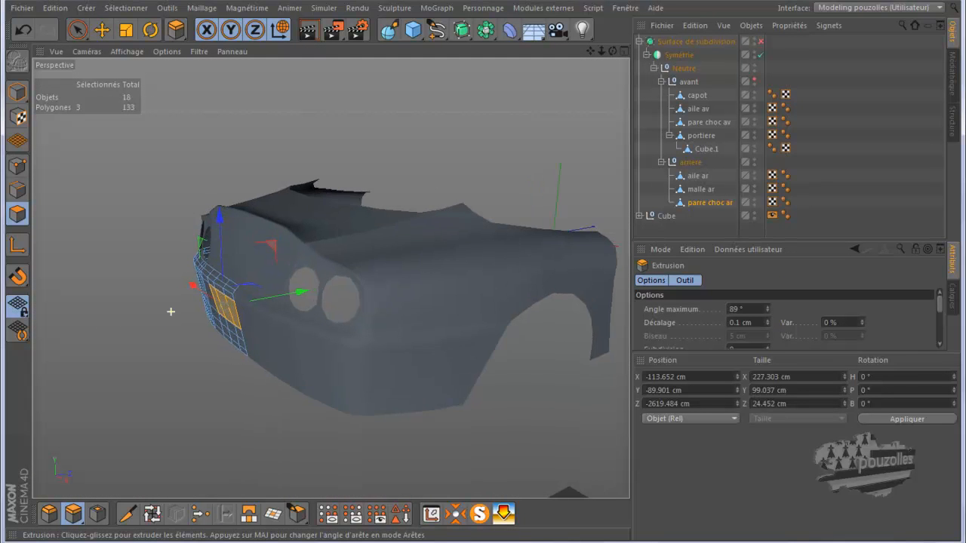
pyautogui.scroll(8, 227, 329)
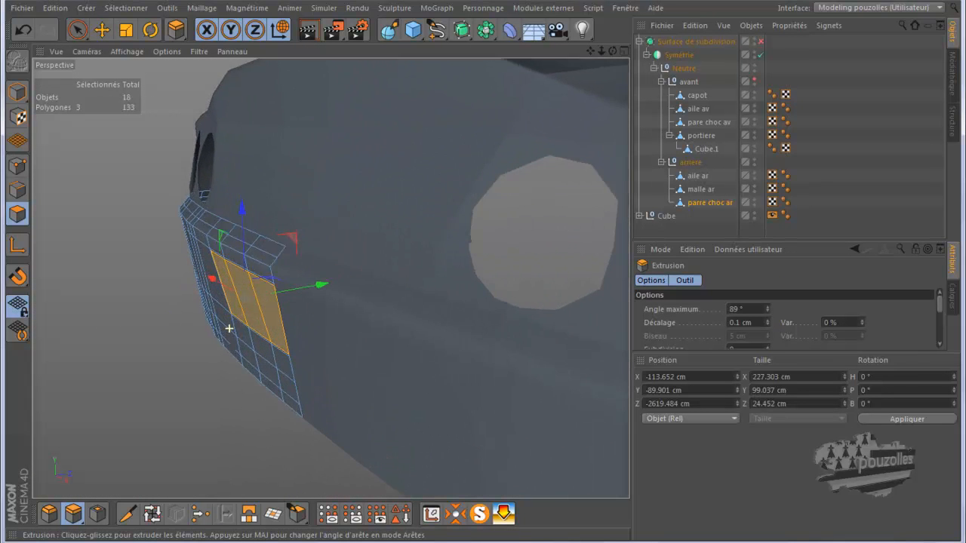
pyautogui.keyDown('alt'); pyautogui.moveTo(327, 268); pyautogui.dragTo(329, 276); pyautogui.keyUp('alt')
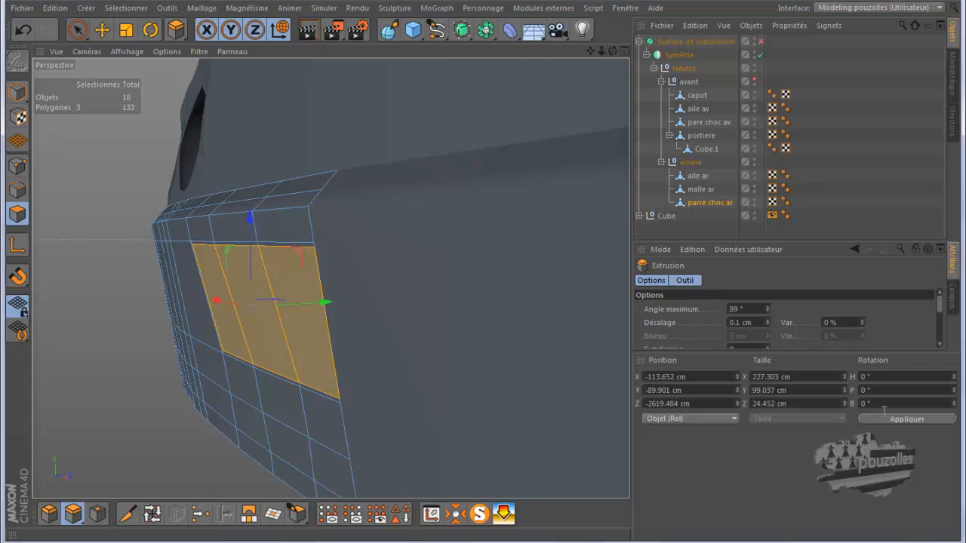
pyautogui.scroll(-5, 785, 317)
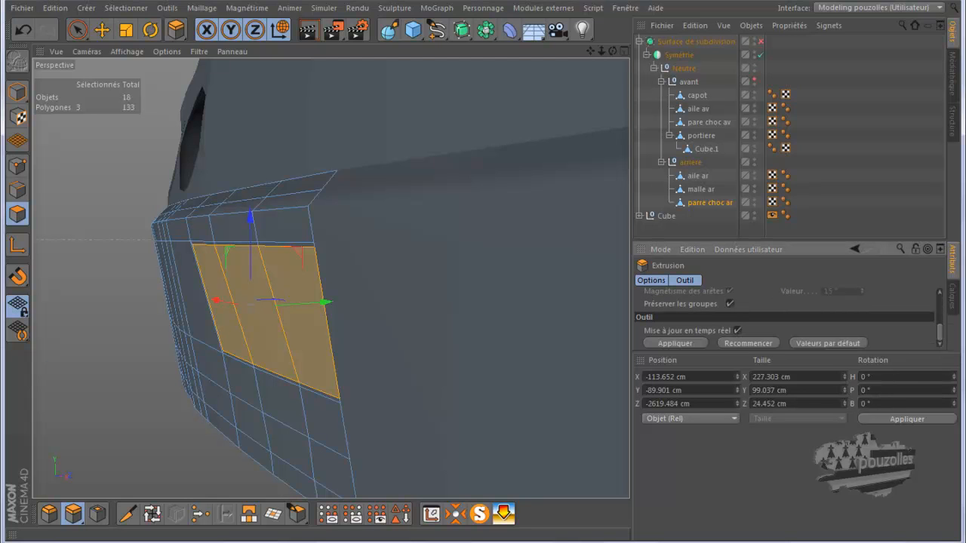
pyautogui.click(675, 343)
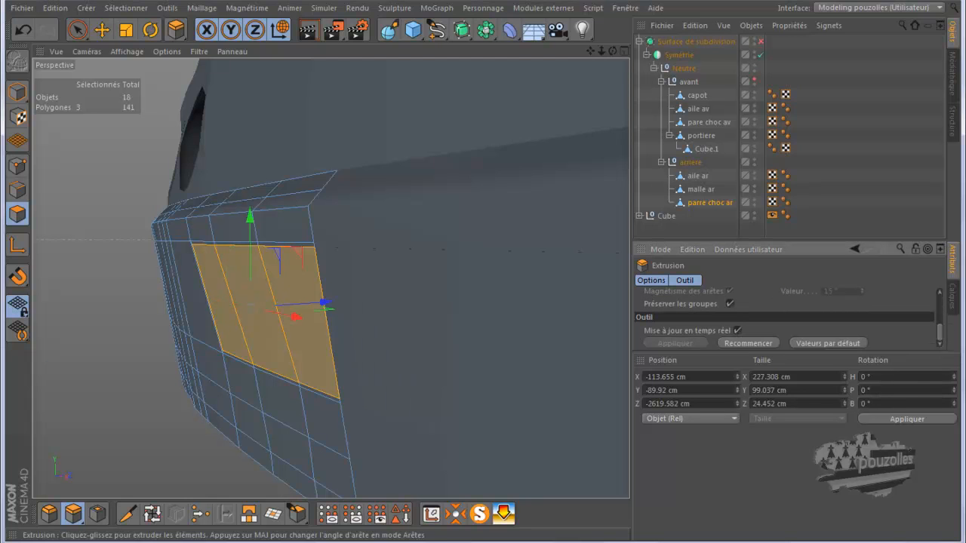
# Move the extruded inset polygons about 19 cm into the bumper along the Z axis.
pyautogui.press('e')
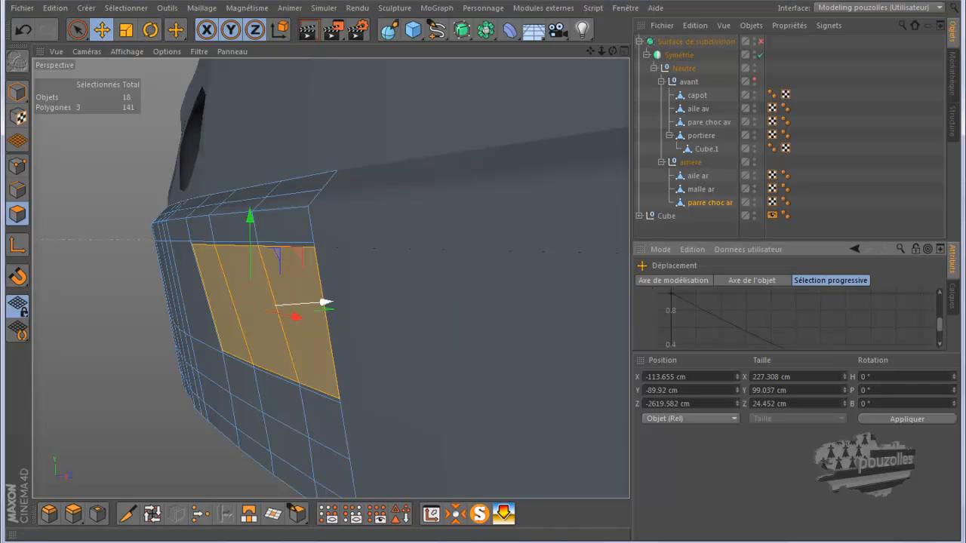
pyautogui.moveTo(326, 303); pyautogui.dragTo(344, 302)
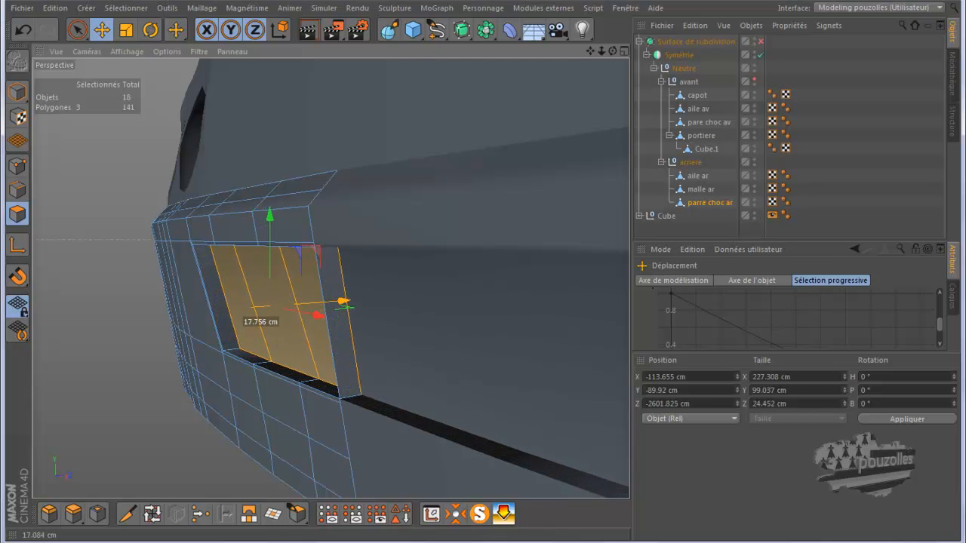
pyautogui.moveTo(344, 302); pyautogui.dragTo(345, 302)
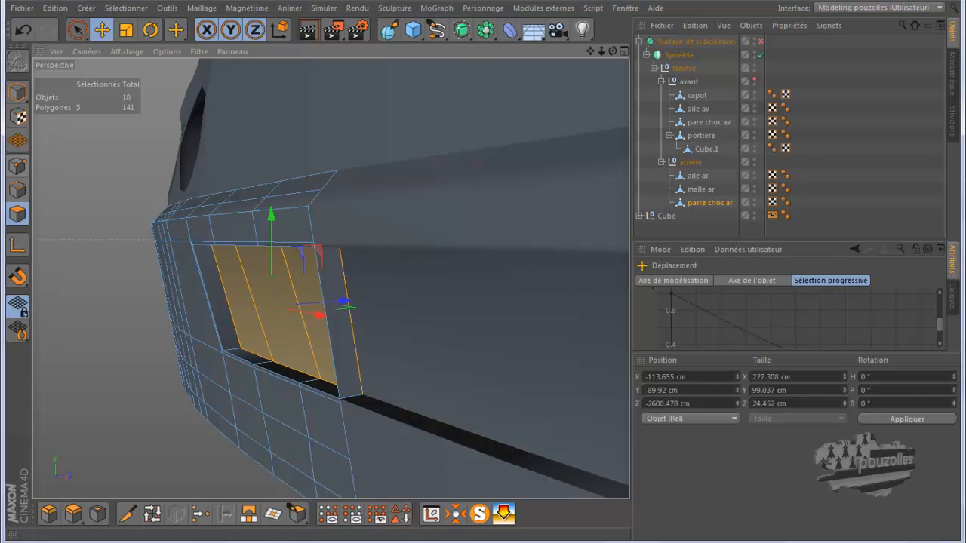
# Rotate the recess's back polygons about the X axis to stand nearly upright, with their lower edge close to the bumper's outer surface.
pyautogui.click(151, 30)
pyautogui.scroll(5, 220, 408)
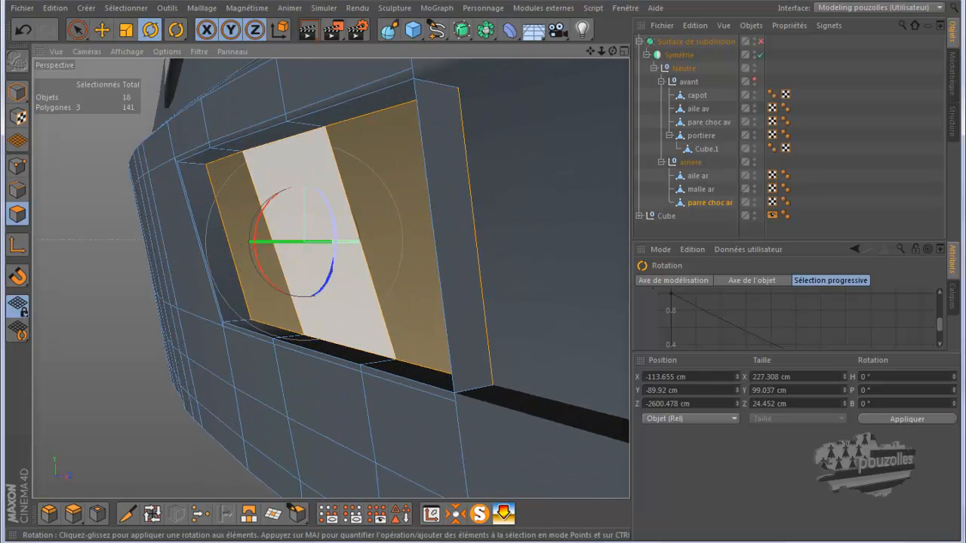
pyautogui.moveTo(259, 202); pyautogui.dragTo(269, 209)
pyautogui.scroll(6, 298, 362)
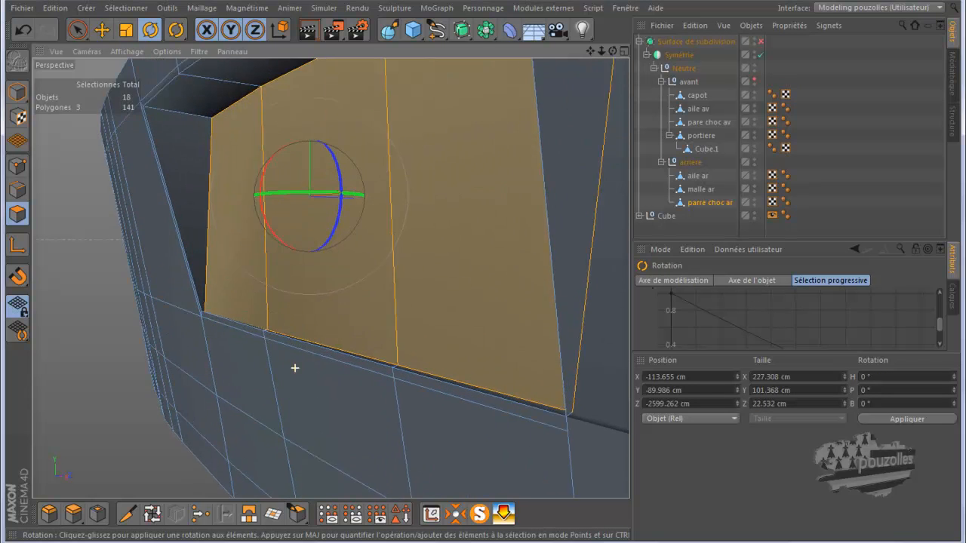
pyautogui.scroll(3, 304, 348)
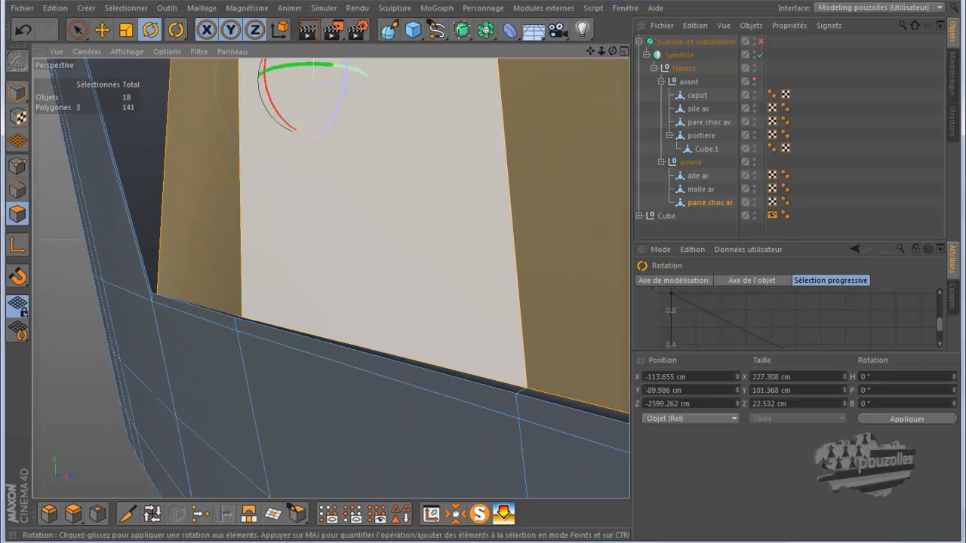
pyautogui.scroll(5, 330, 278)
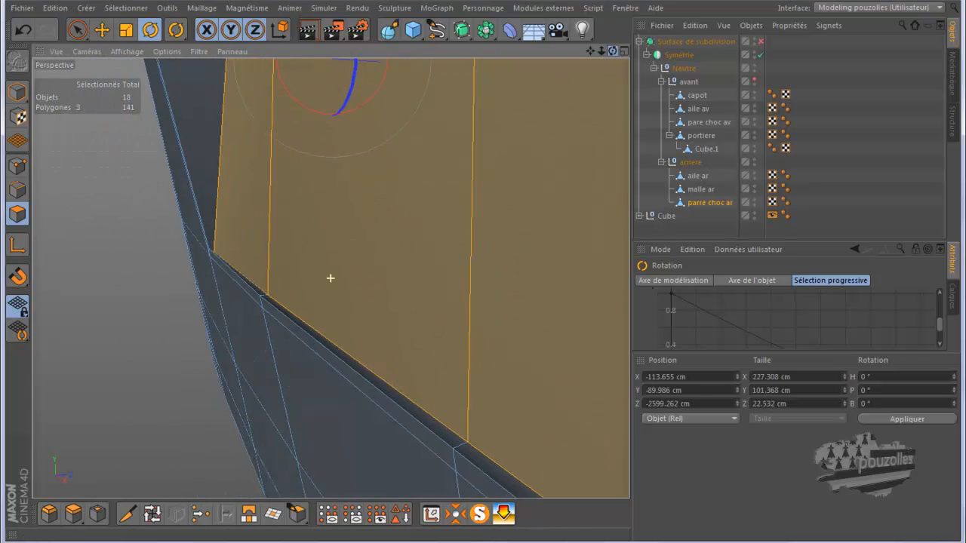
pyautogui.scroll(-4, 414, 446)
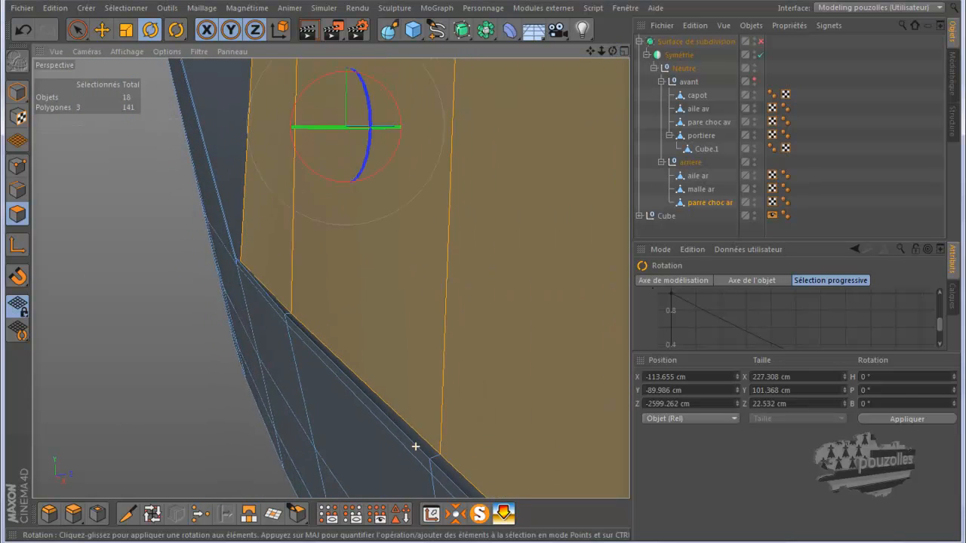
pyautogui.scroll(-5, 280, 339)
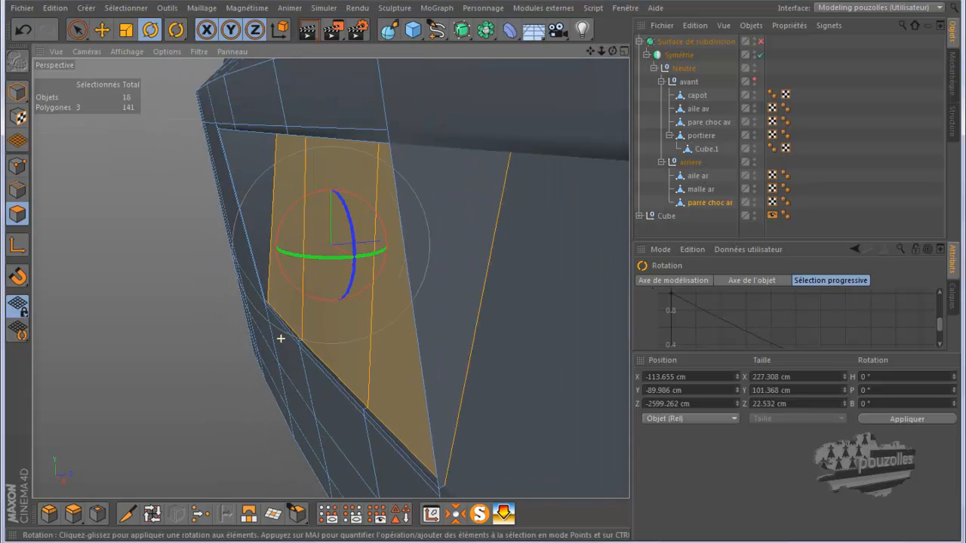
pyautogui.moveTo(613, 51); pyautogui.dragTo(627, 81)
# Compare the recess with the Ferrari_550_Maranello_15 photo, and delete the side-wall polygon closing the recess at the centre line.
pyautogui.moveTo(382, 535)
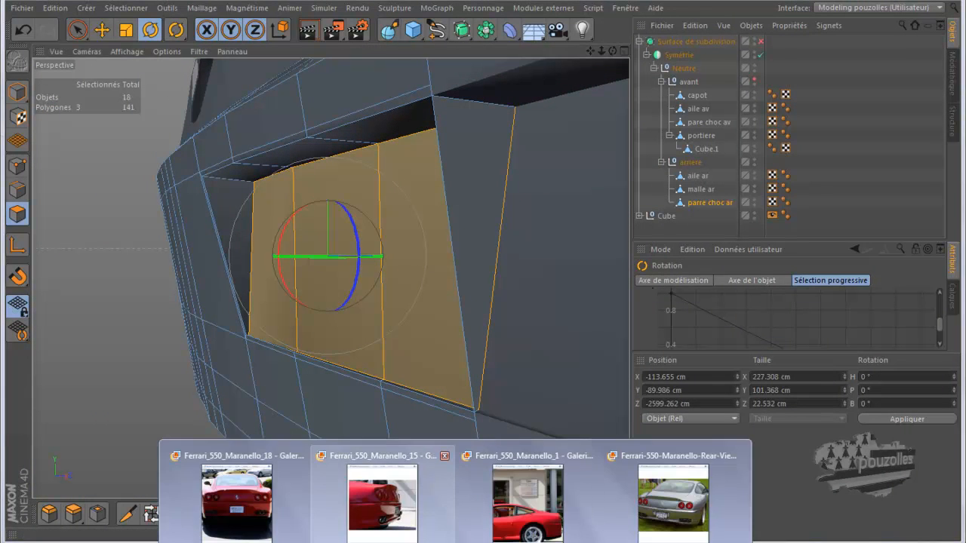
pyautogui.click(382, 498)
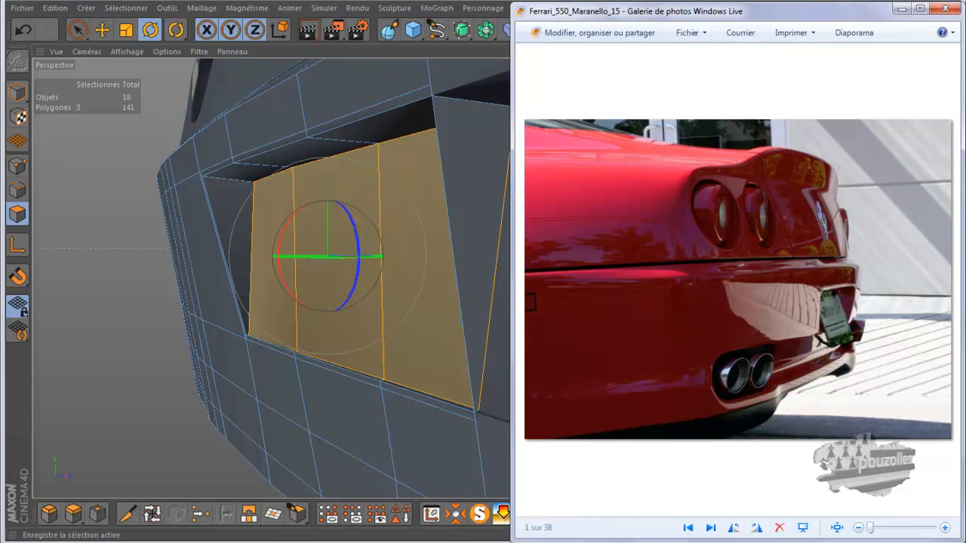
pyautogui.hotkey('alt', 'Tab')
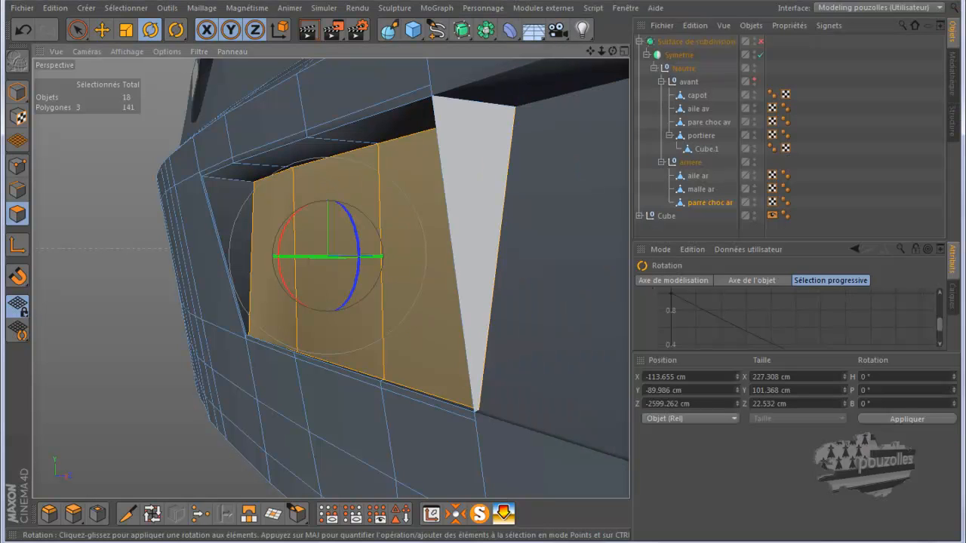
pyautogui.click(474, 226)
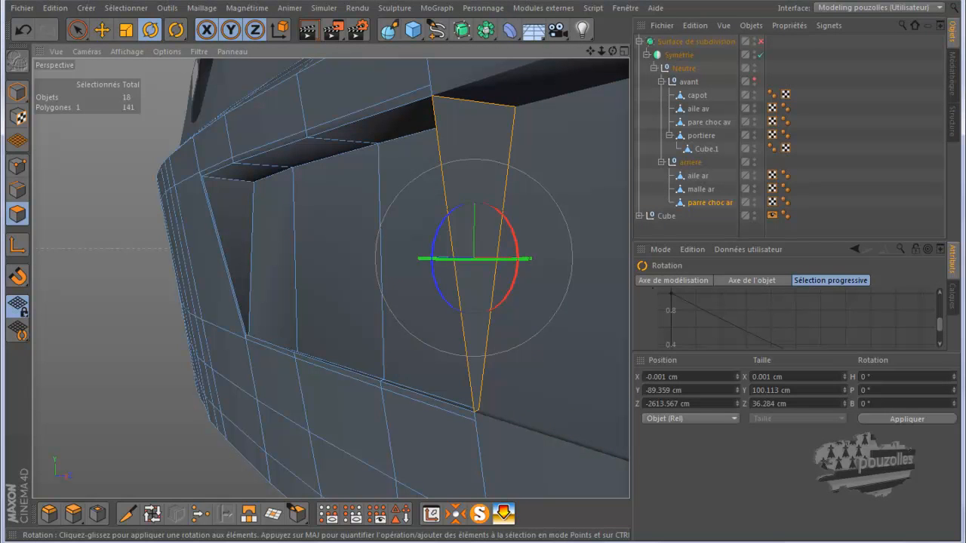
pyautogui.press('Delete')
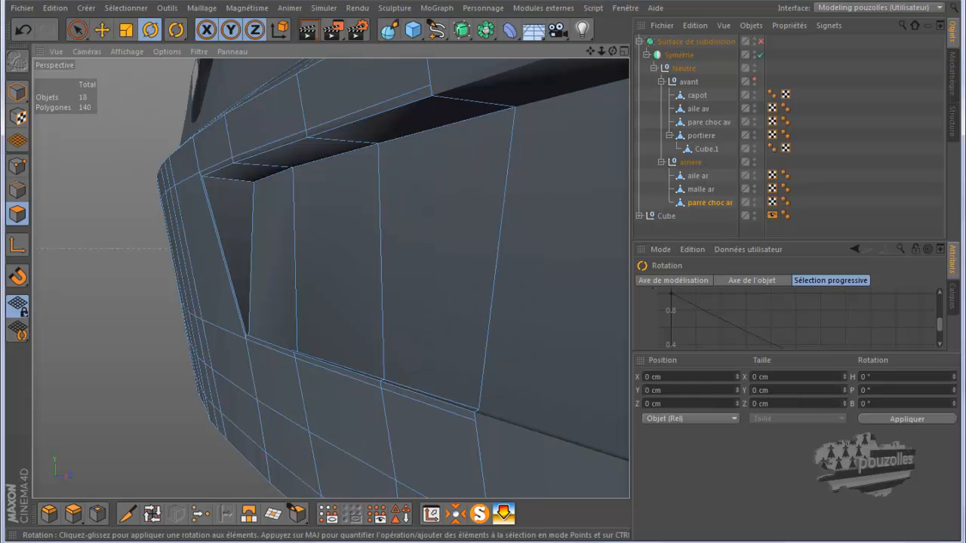
# Turn on the subdivision surface and compare the smoothed recess outline with the Ferrari_550_Maranello_18 photo.
pyautogui.moveTo(611, 51); pyautogui.dragTo(330, 279)
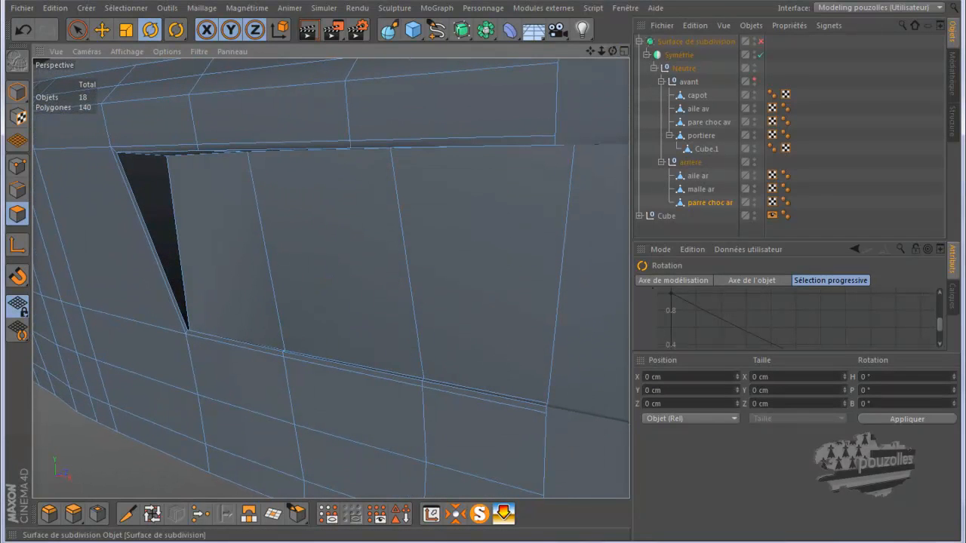
pyautogui.click(759, 41)
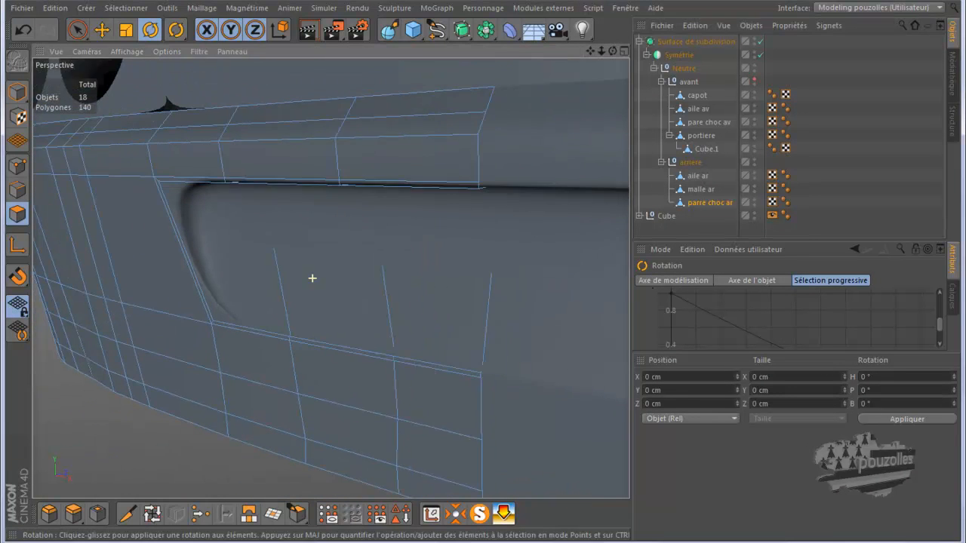
pyautogui.scroll(-1, 312, 279)
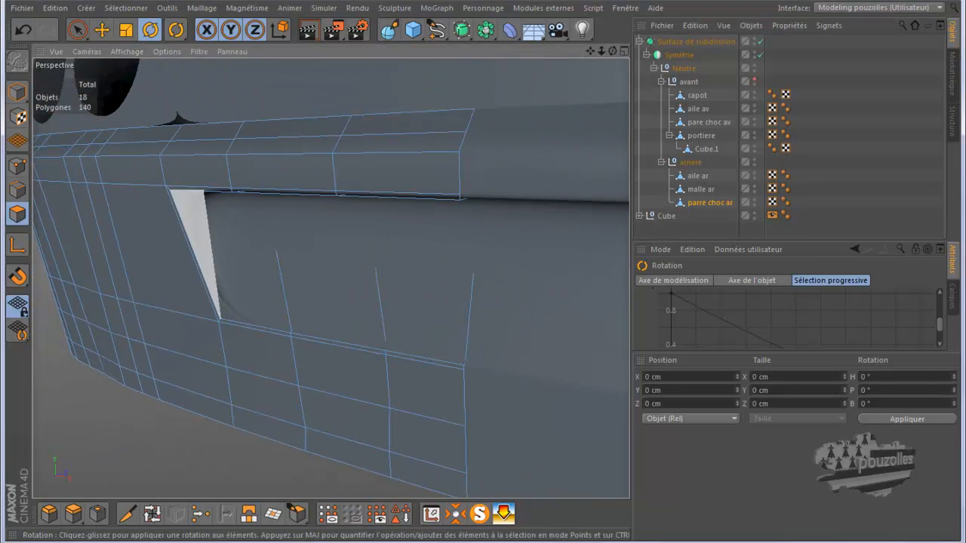
pyautogui.moveTo(528, 498)
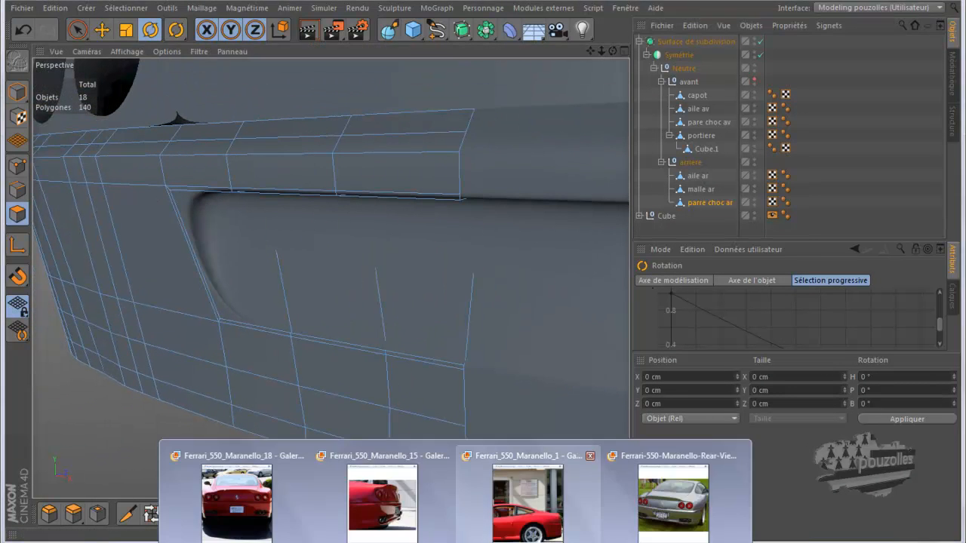
pyautogui.click(236, 498)
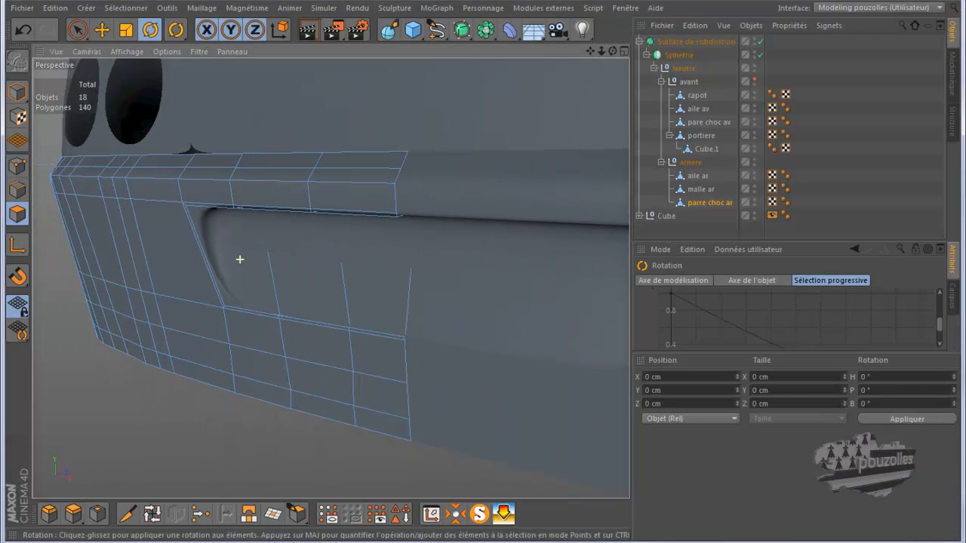
pyautogui.keyDown('alt'); pyautogui.moveTo(330, 279); pyautogui.dragTo(414, 275); pyautogui.keyUp('alt')
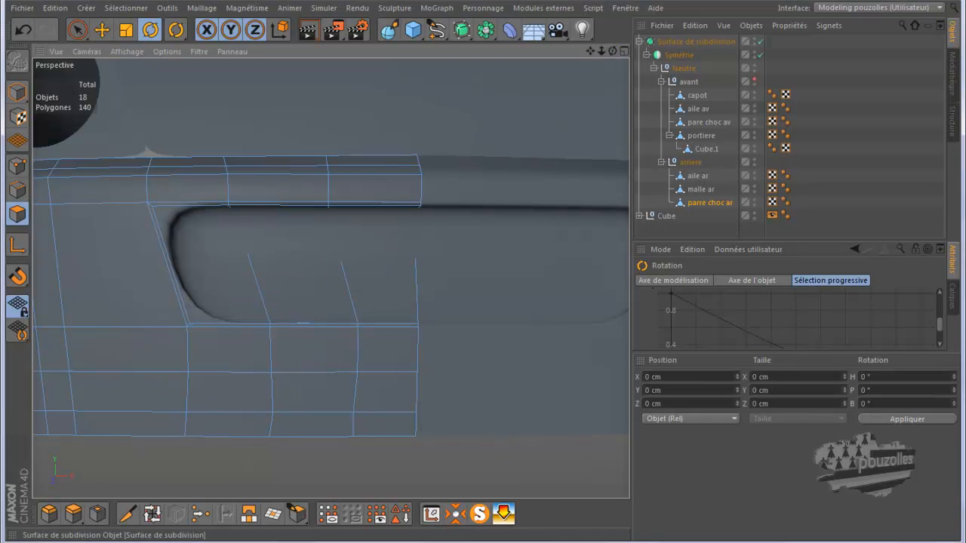
# Turn off the subdivision smoothing and examine the mesh around the recess's outer corners.
pyautogui.click(761, 42)
pyautogui.scroll(3, 220, 272)
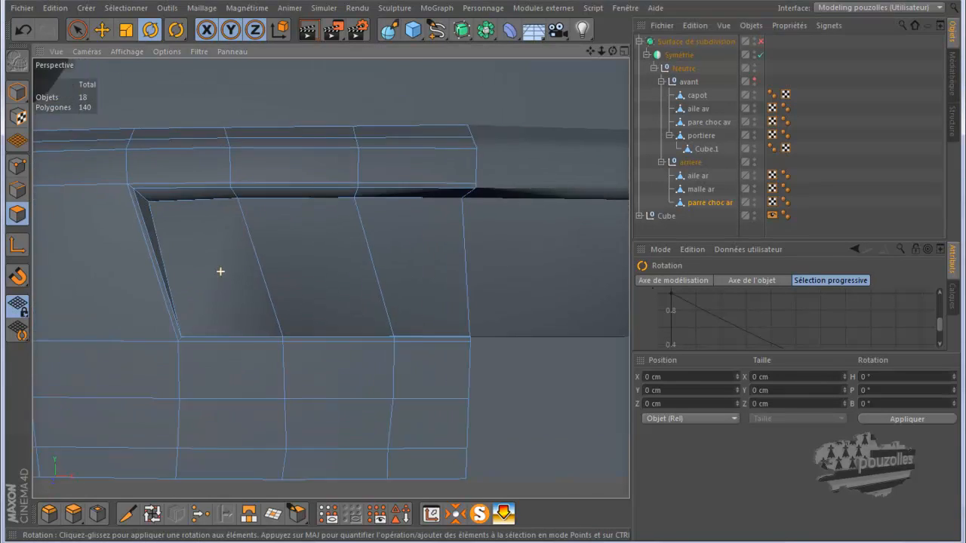
pyautogui.scroll(2, 220, 272)
pyautogui.moveTo(612, 52); pyautogui.dragTo(641, 67)
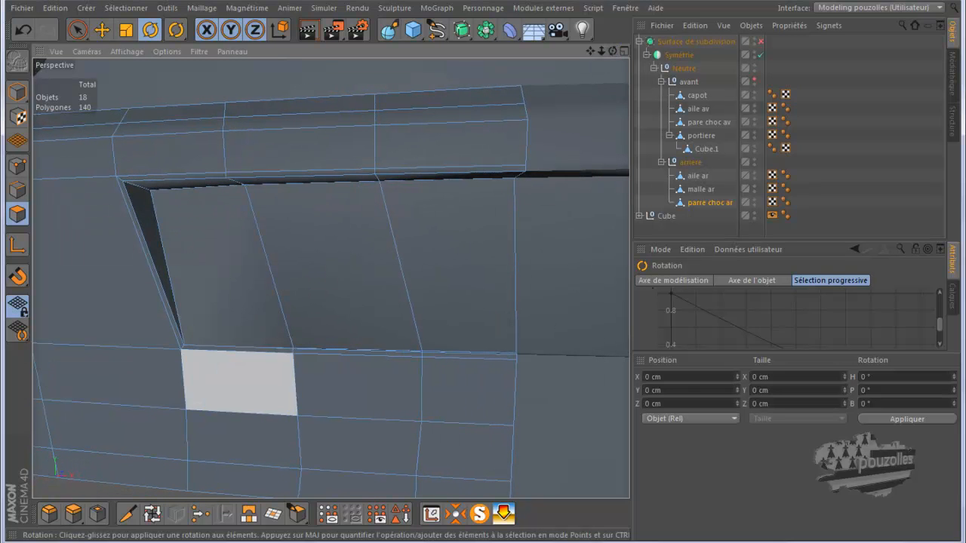
pyautogui.click(760, 41)
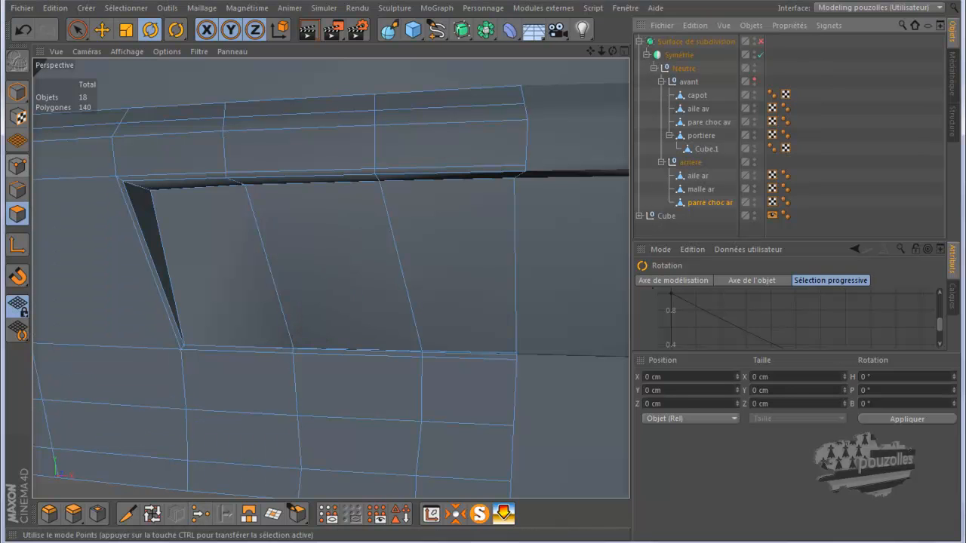
# Slide the second upper point of the recess's back face over 90% along its edge toward the outer upper corner.
pyautogui.click(18, 166)
pyautogui.click(517, 354)
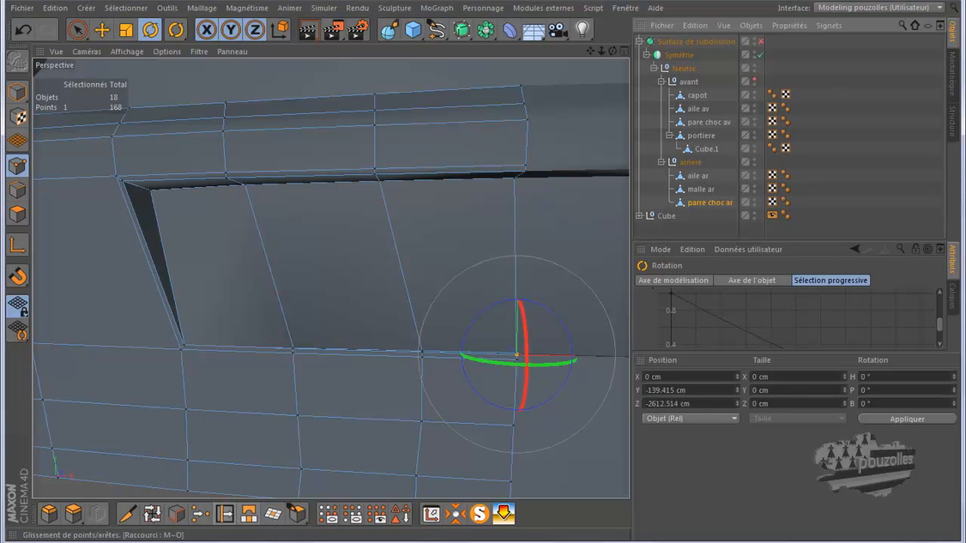
pyautogui.click(224, 514)
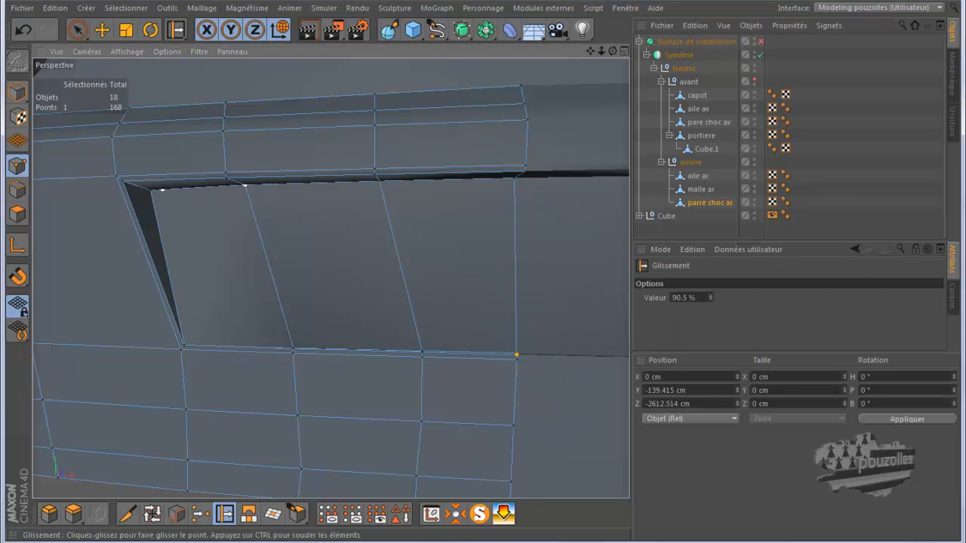
pyautogui.moveTo(245, 184); pyautogui.dragTo(157, 189)
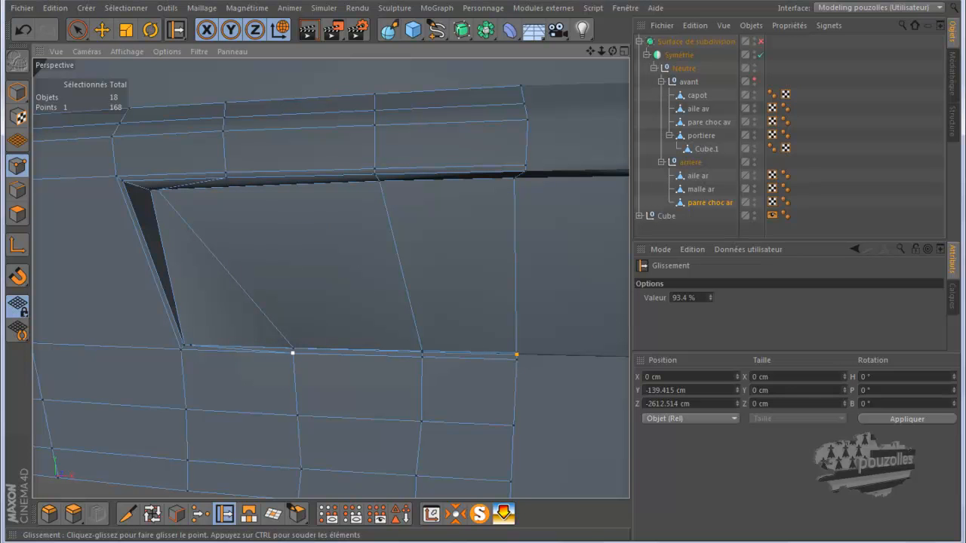
pyautogui.scroll(4, 293, 355)
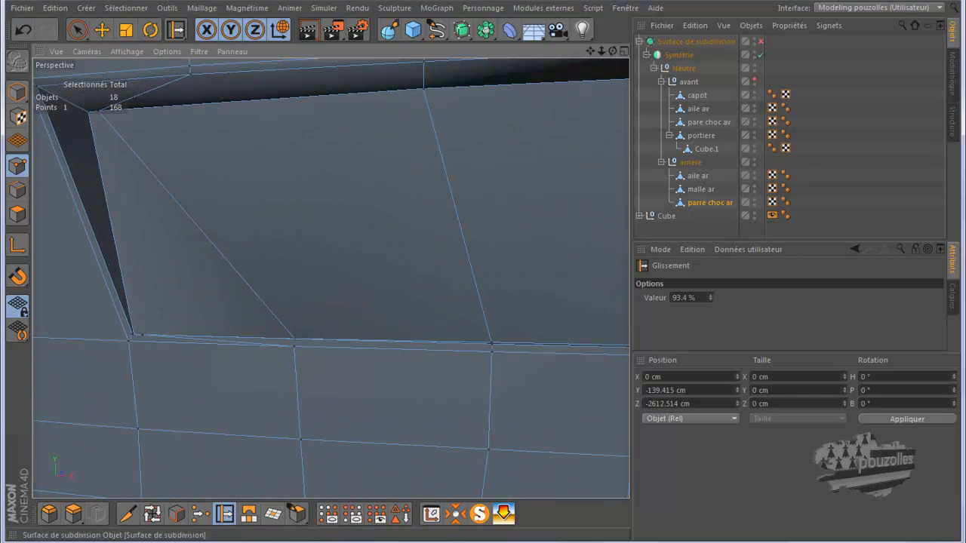
# Slide the second lower points of the recess's back face and rim, plus the points below them, toward the recess's outer lower corner.
pyautogui.keyDown('alt'); pyautogui.moveTo(329, 279); pyautogui.dragTo(325, 329); pyautogui.keyUp('alt')
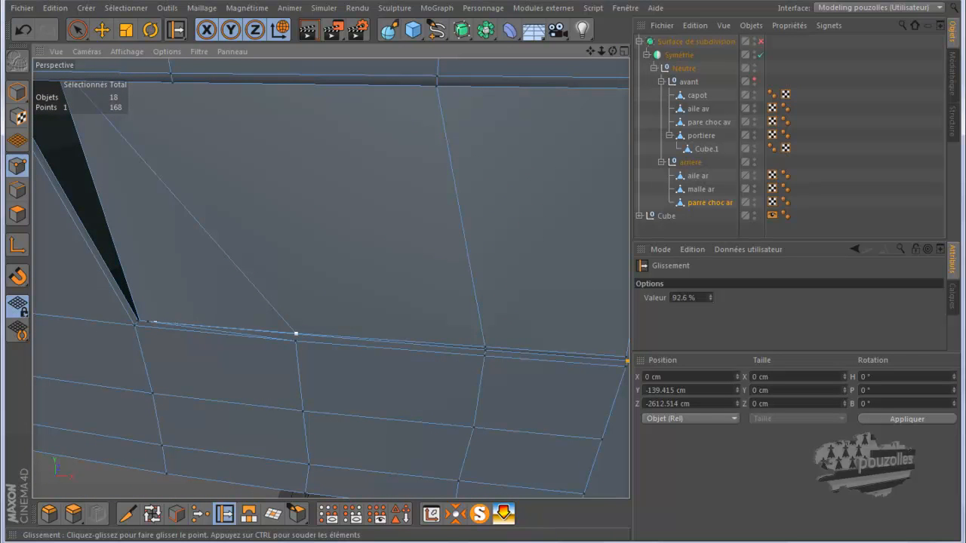
pyautogui.moveTo(150, 322); pyautogui.dragTo(149, 322)
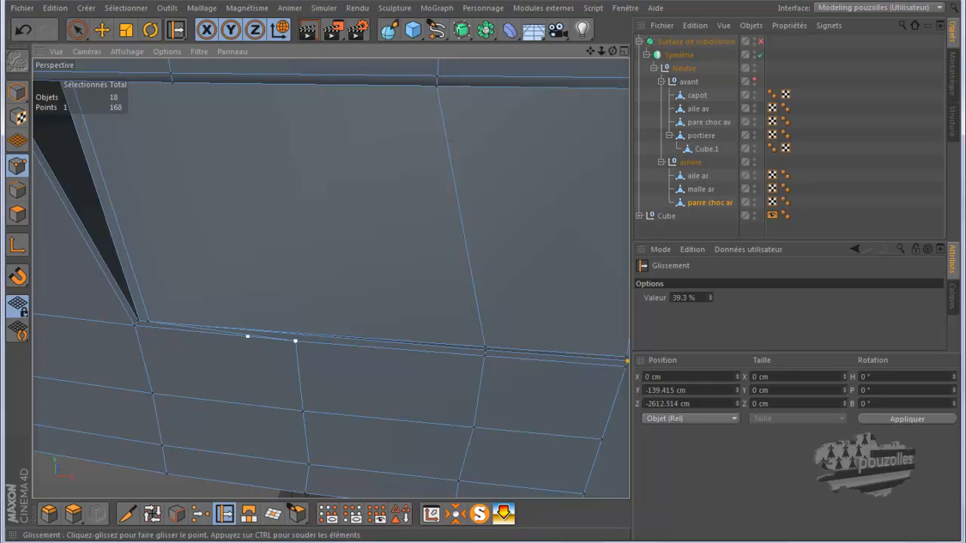
pyautogui.moveTo(295, 341); pyautogui.dragTo(159, 326)
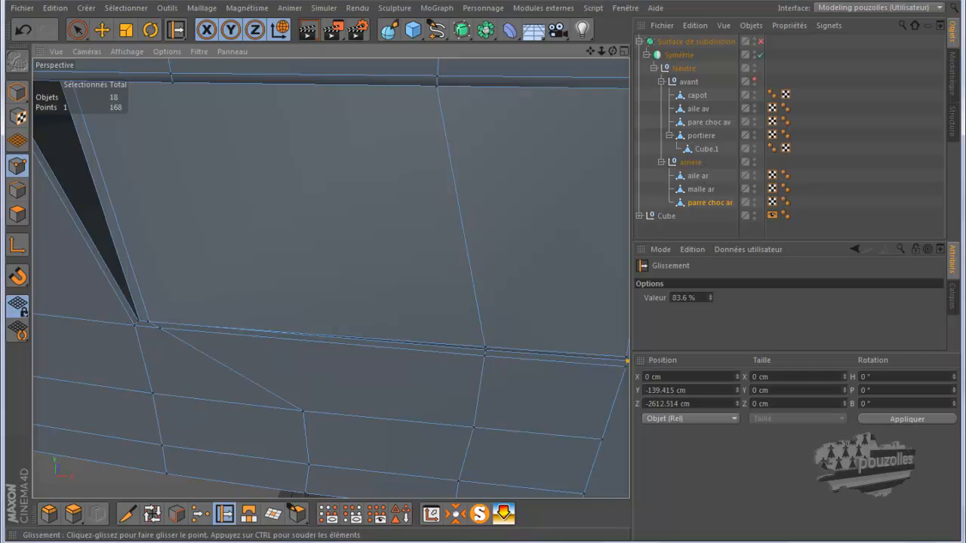
pyautogui.moveTo(240, 405); pyautogui.dragTo(234, 402)
pyautogui.moveTo(308, 464); pyautogui.dragTo(269, 458)
pyautogui.moveTo(235, 403); pyautogui.dragTo(232, 402)
pyautogui.scroll(-5, 316, 385)
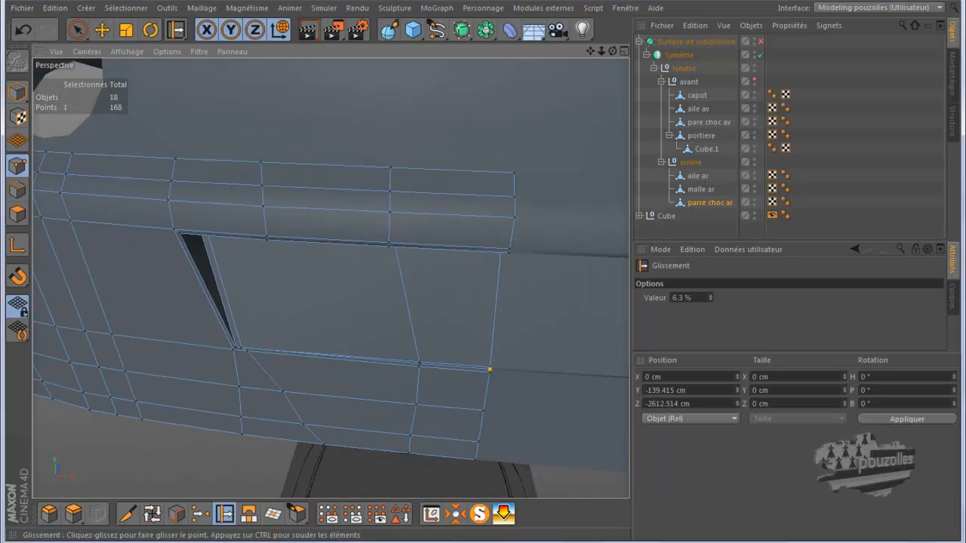
# Turn on the subdivision smoothing and tighten the points around the recess's outer lower corner by sliding them along their edges.
pyautogui.press('q')
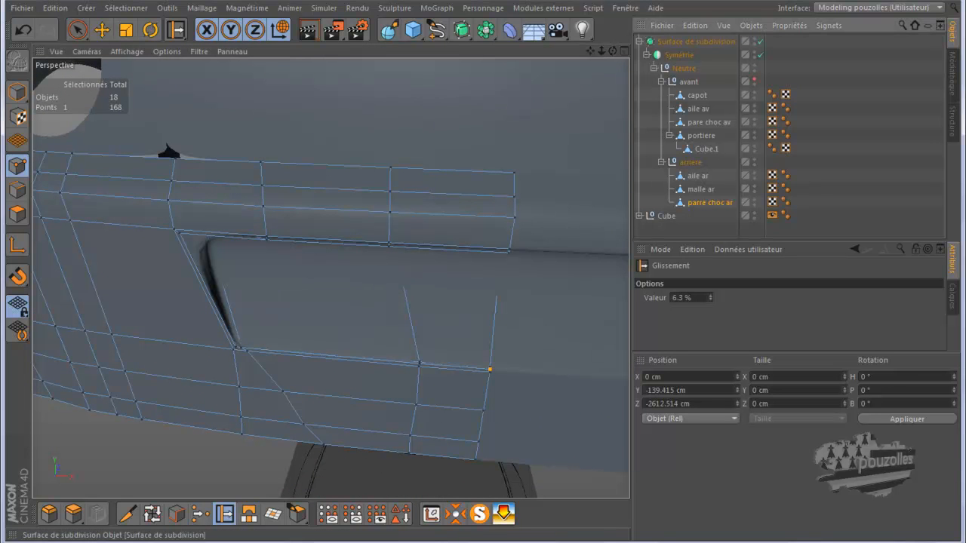
pyautogui.scroll(4, 330, 277)
pyautogui.keyDown('alt'); pyautogui.moveTo(330, 278); pyautogui.dragTo(330, 279); pyautogui.keyUp('alt')
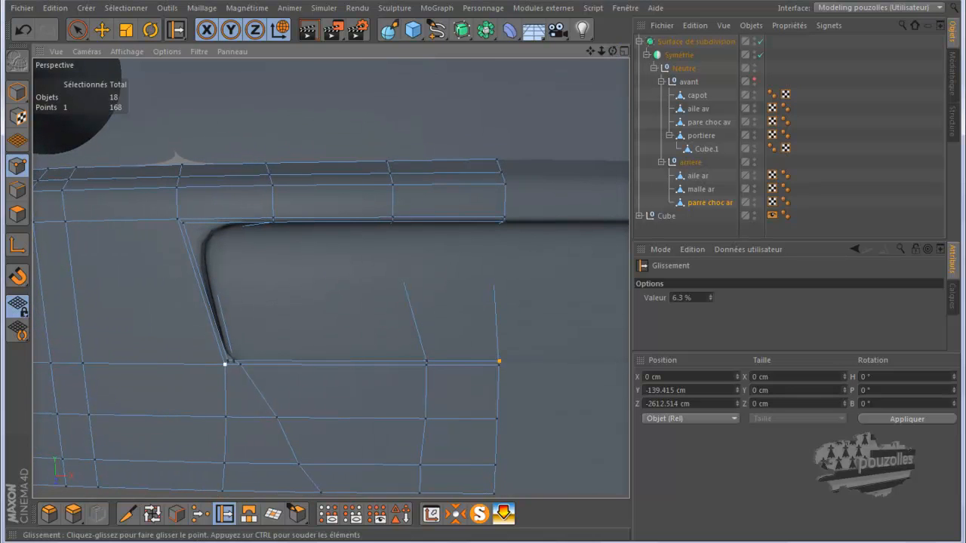
pyautogui.scroll(6, 225, 364)
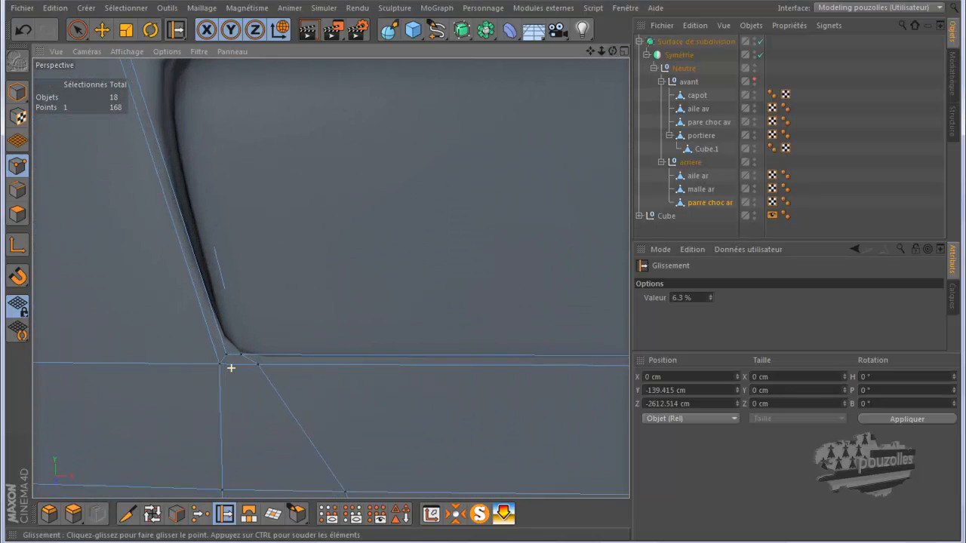
pyautogui.keyDown('alt'); pyautogui.moveTo(330, 278); pyautogui.dragTo(329, 279); pyautogui.keyUp('alt')
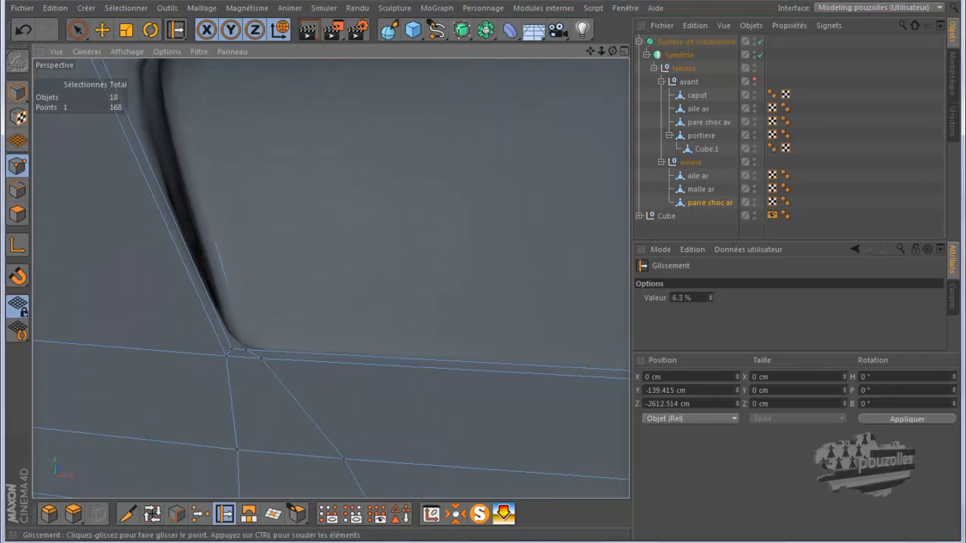
pyautogui.moveTo(260, 357); pyautogui.dragTo(244, 356)
pyautogui.moveTo(243, 350); pyautogui.dragTo(240, 349)
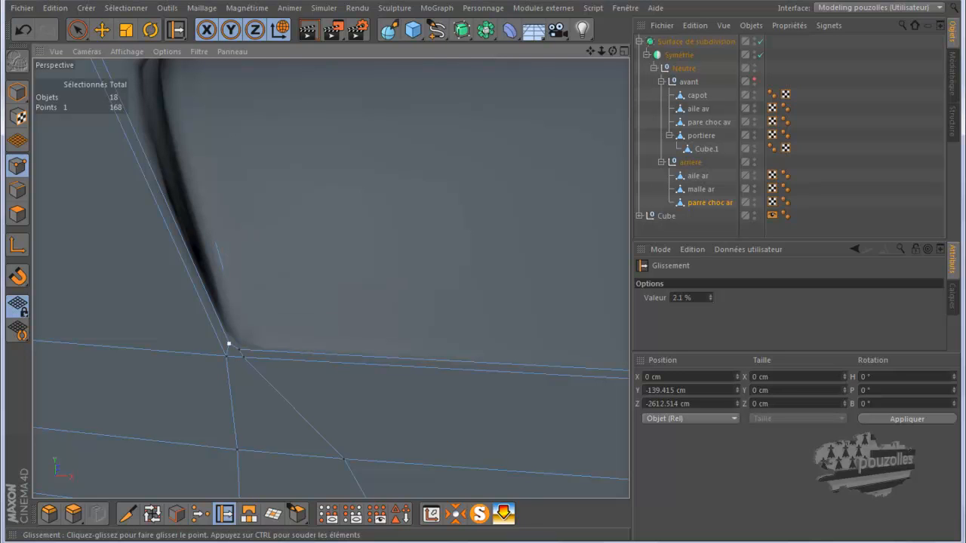
pyautogui.moveTo(231, 344); pyautogui.dragTo(227, 370)
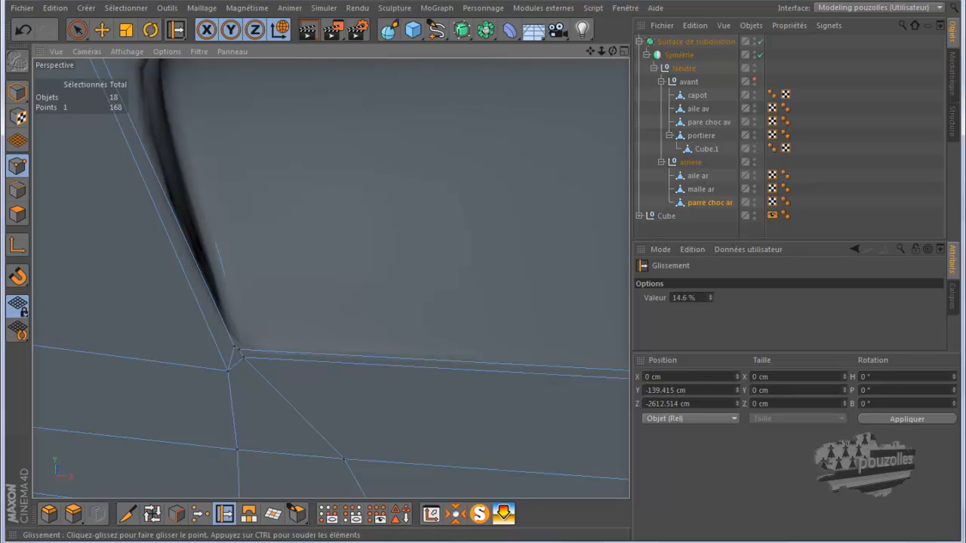
pyautogui.moveTo(227, 370)
pyautogui.mouseDown()
pyautogui.moveTo(218, 370)
pyautogui.moveTo(227, 355)
pyautogui.mouseUp()
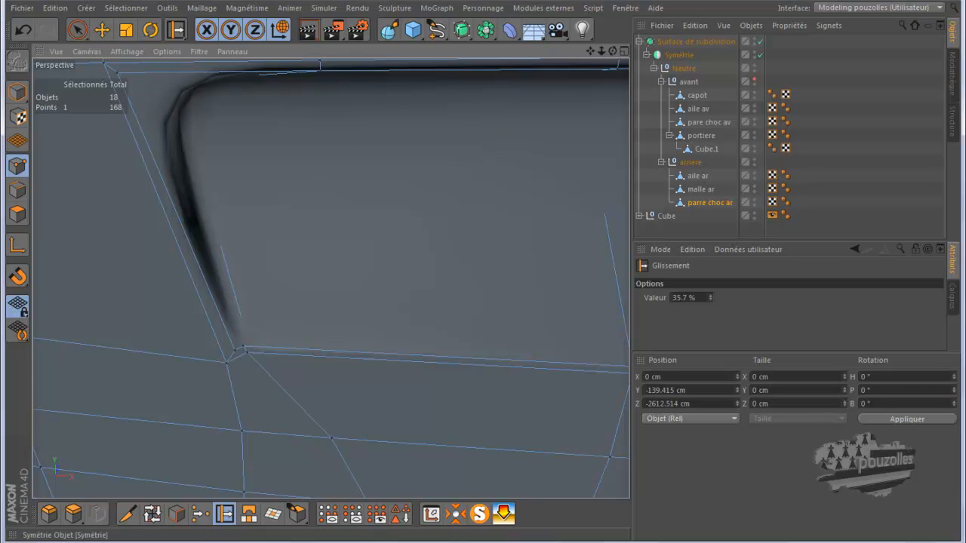
# Turn off the subdivision smoothing and slide the inner points at the recess's outer lower corner to separate the side and lower walls.
pyautogui.press('q')
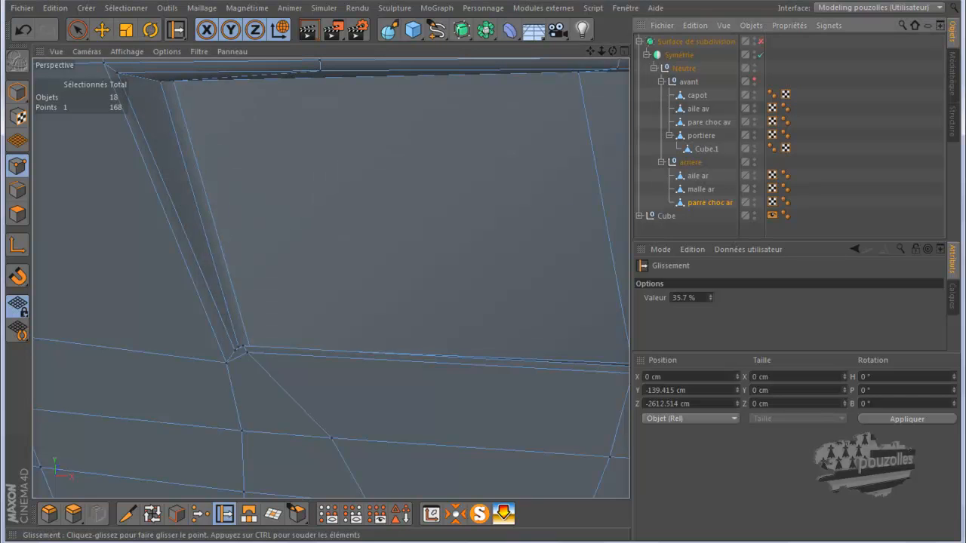
pyautogui.scroll(5, 230, 367)
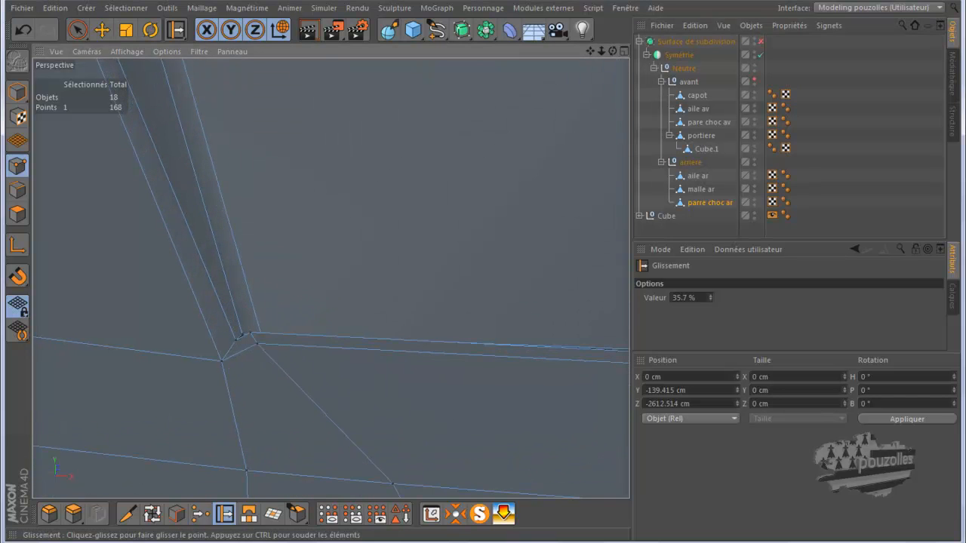
pyautogui.moveTo(256, 320); pyautogui.dragTo(241, 349)
pyautogui.scroll(-5, 377, 237)
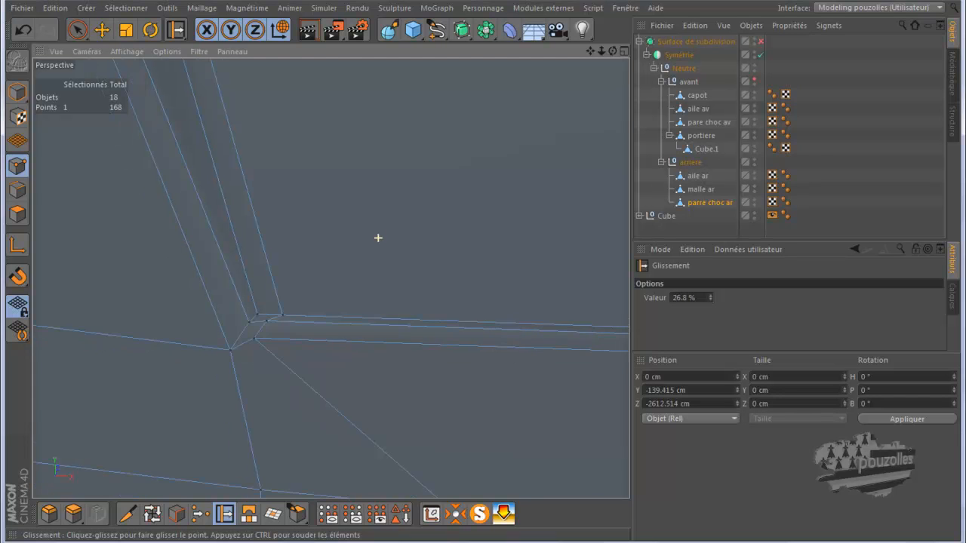
# Compare the smoothed and unsmoothed recess outline from a wider, angled rear view.
pyautogui.scroll(-5, 371, 257)
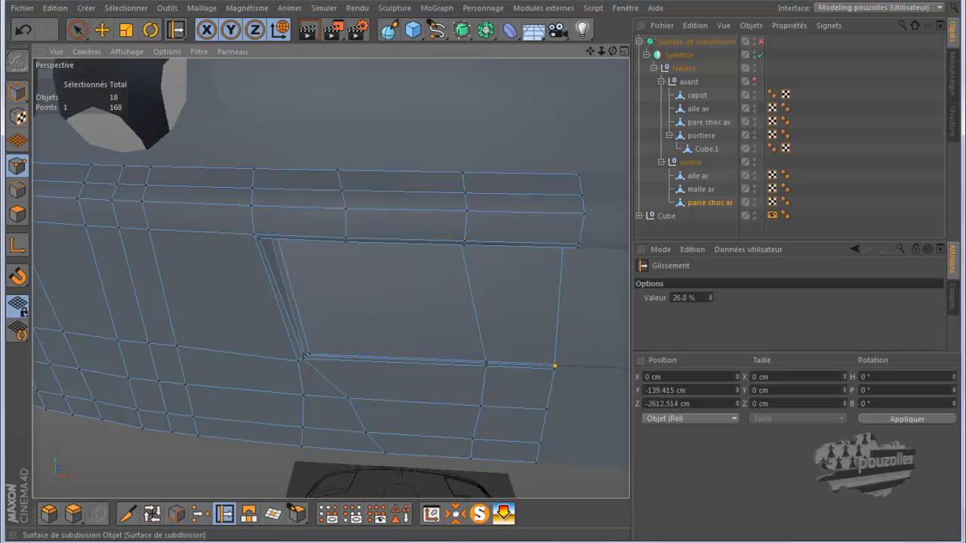
pyautogui.click(760, 41)
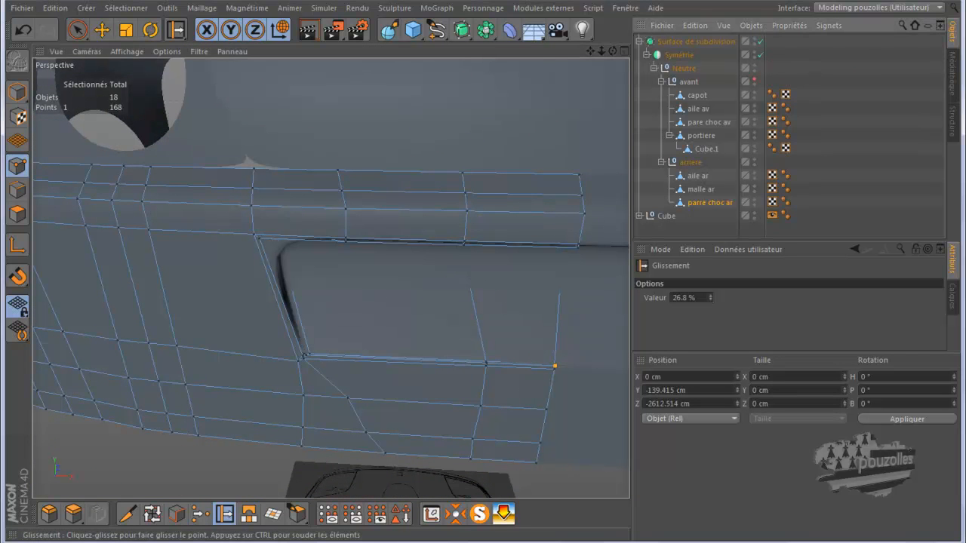
pyautogui.moveTo(613, 50); pyautogui.dragTo(329, 279)
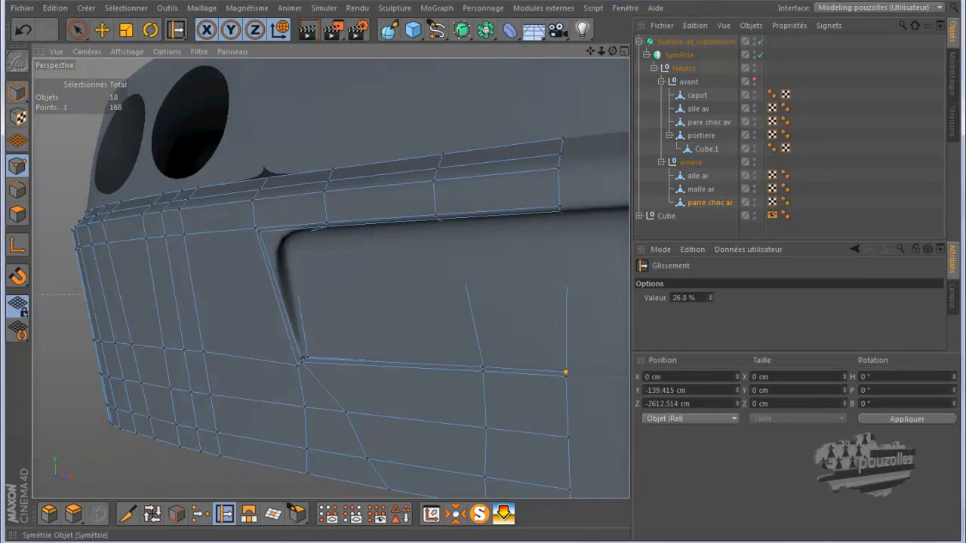
pyautogui.press('q')
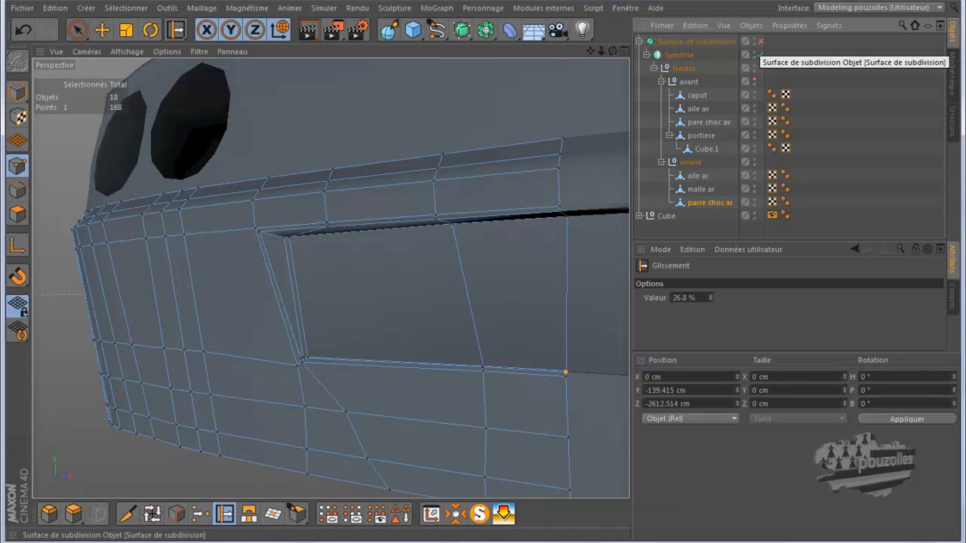
# Try sliding the recess's second upper rim point toward the outer upper corner, check it smoothed, and undo the slide.
pyautogui.scroll(5, 273, 222)
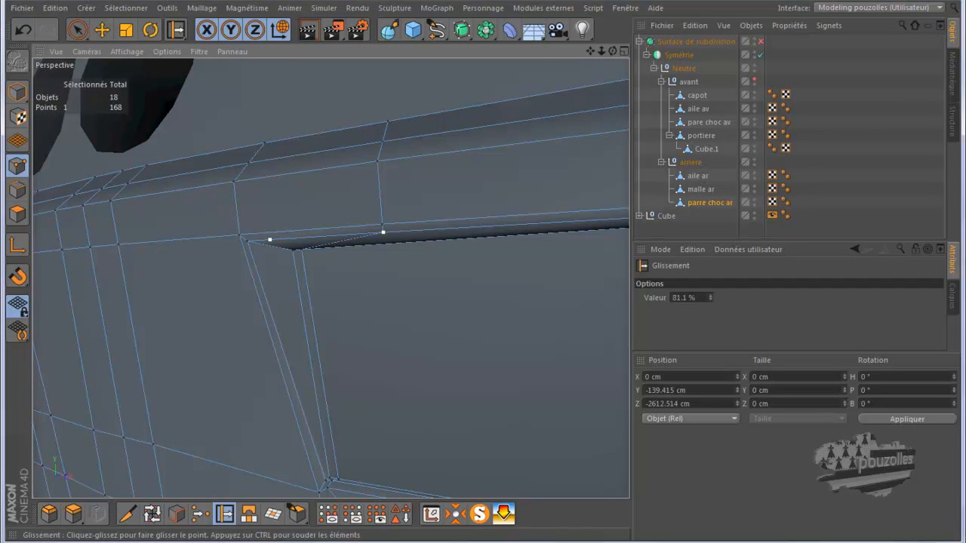
pyautogui.moveTo(263, 240); pyautogui.dragTo(285, 240)
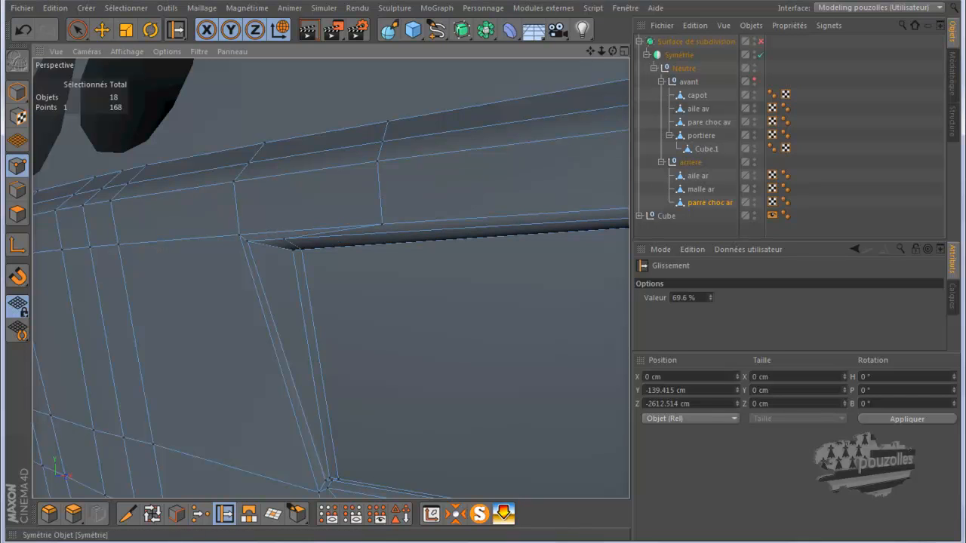
pyautogui.click(760, 42)
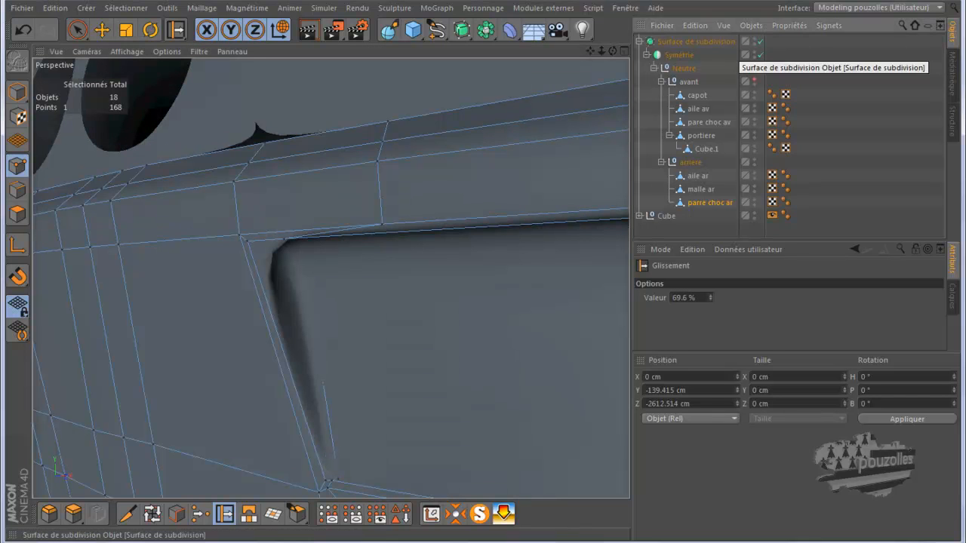
pyautogui.click(23, 29)
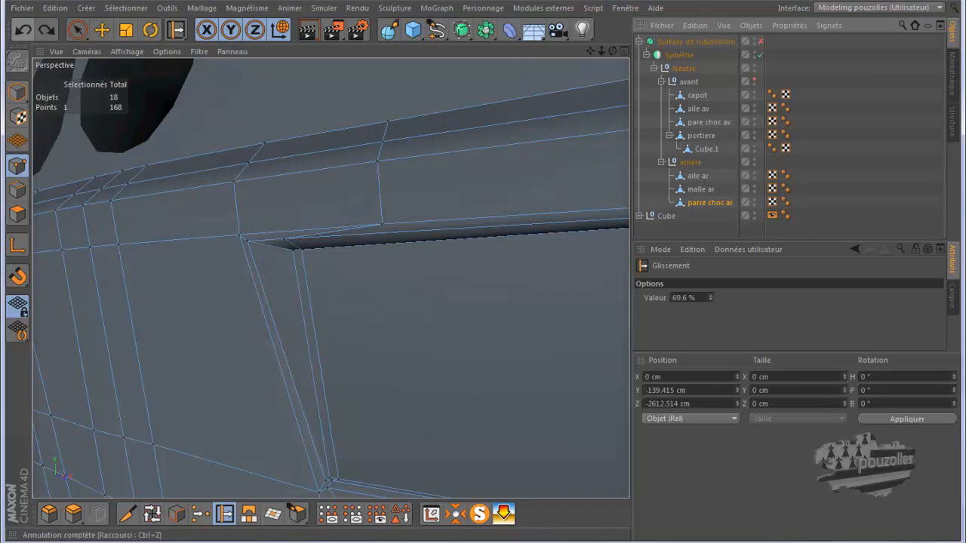
pyautogui.click(22, 29)
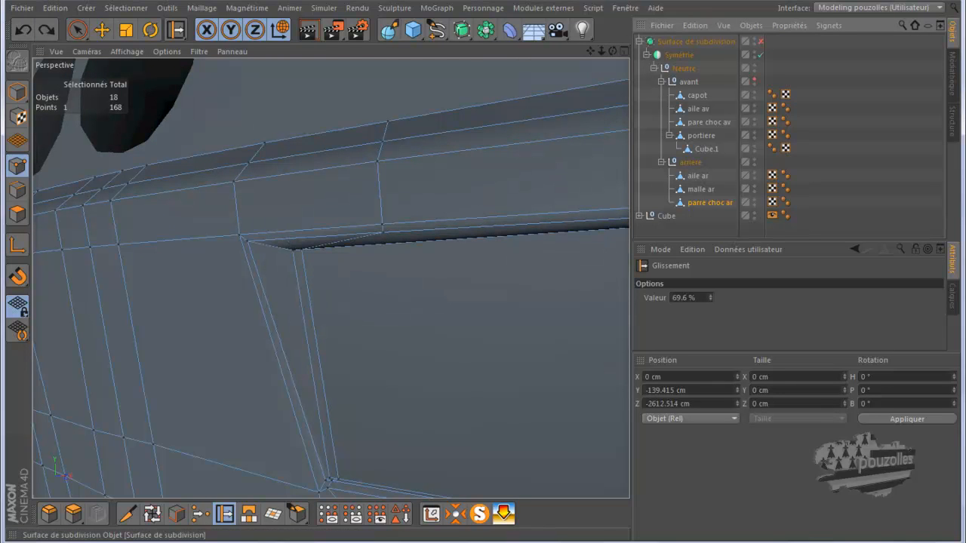
pyautogui.click(759, 41)
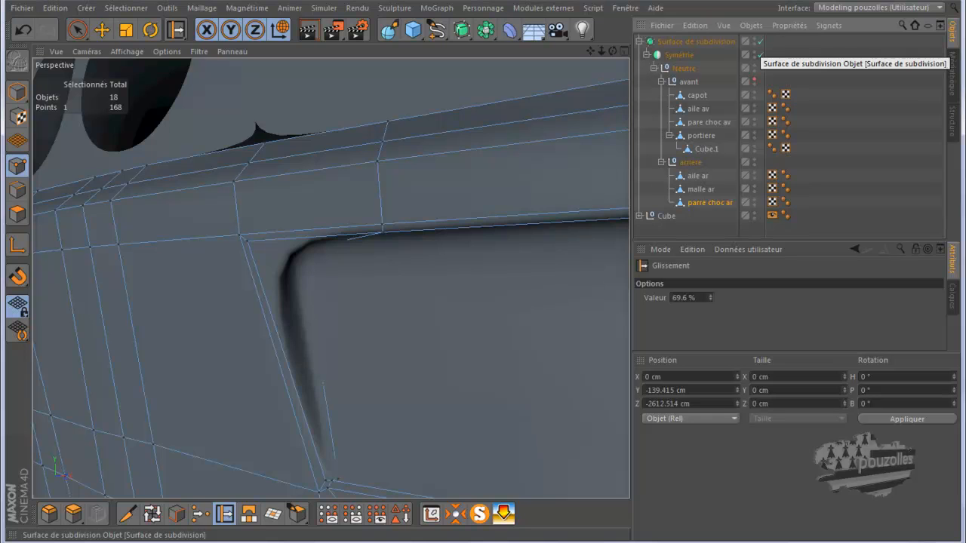
pyautogui.click(760, 41)
# Slide the recess's second upper rim points and the two points above them toward the outer upper corner.
pyautogui.moveTo(383, 232); pyautogui.dragTo(294, 238)
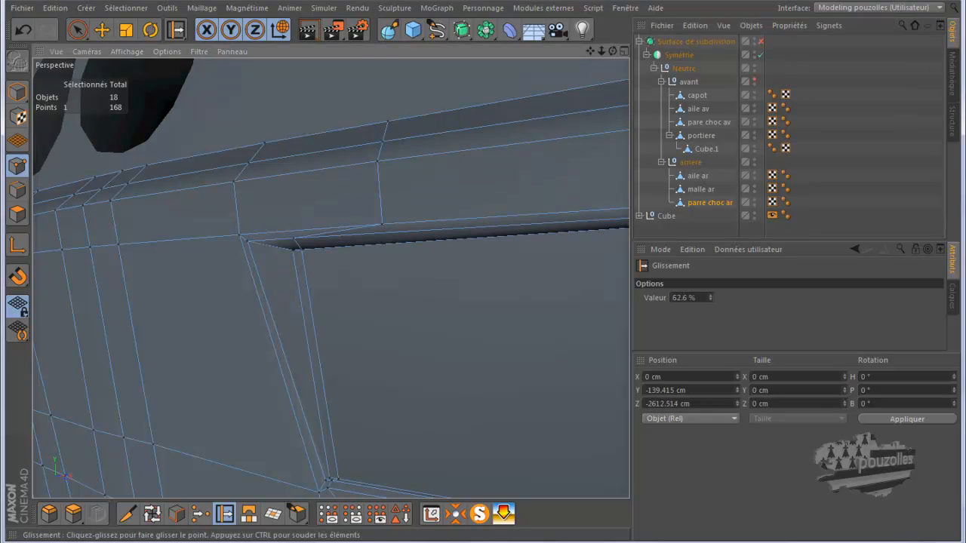
pyautogui.moveTo(382, 224); pyautogui.dragTo(309, 230)
pyautogui.moveTo(300, 230); pyautogui.dragTo(299, 230)
pyautogui.moveTo(378, 161); pyautogui.dragTo(331, 168)
pyautogui.moveTo(383, 141); pyautogui.dragTo(356, 145)
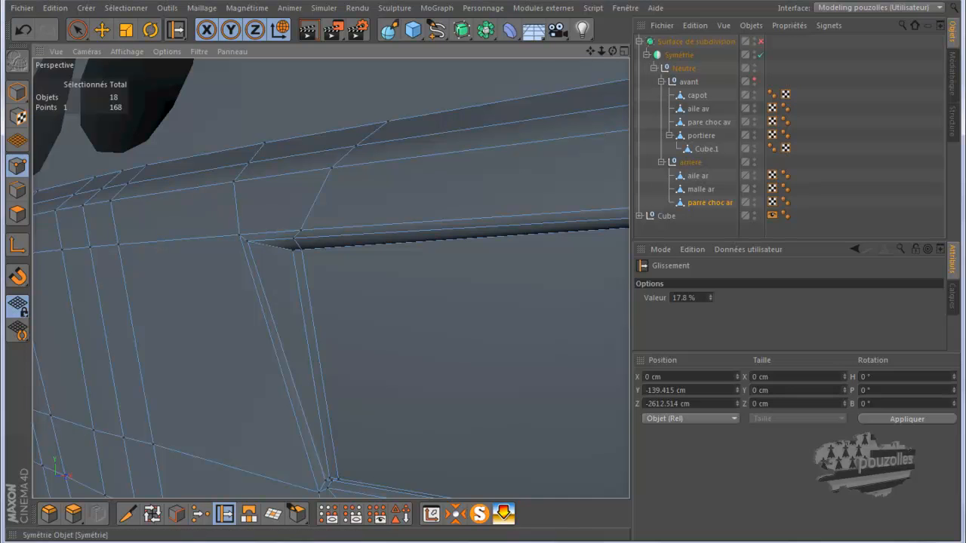
# Turn on the subdivision smoothing, examine the recess's outer upper corner, and render the rear three-quarter view.
pyautogui.click(761, 42)
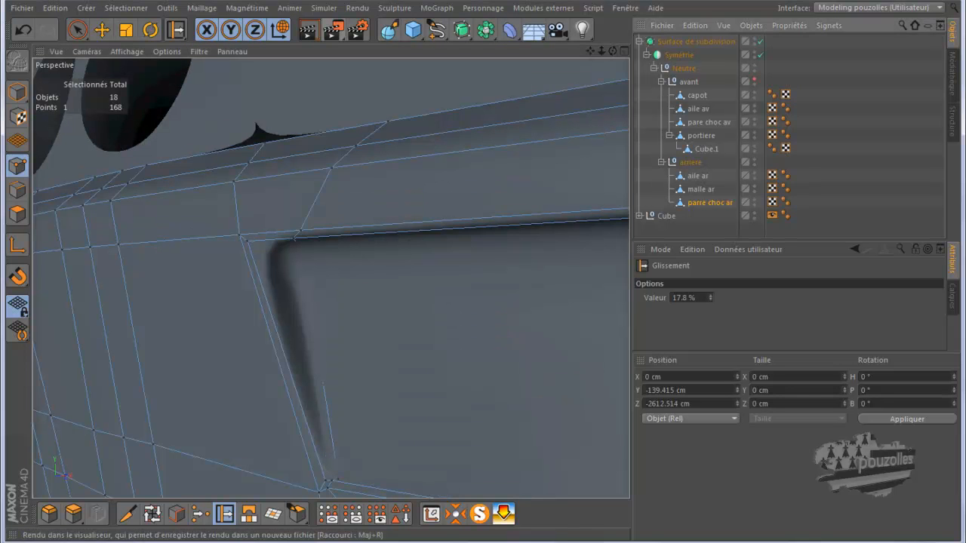
pyautogui.scroll(-5, 354, 267)
pyautogui.scroll(10, 321, 273)
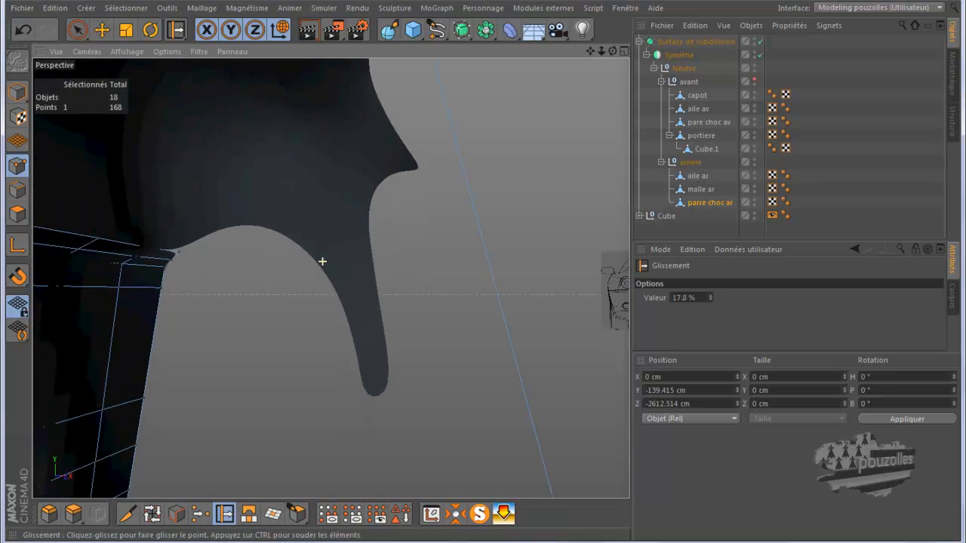
pyautogui.scroll(-3, 323, 265)
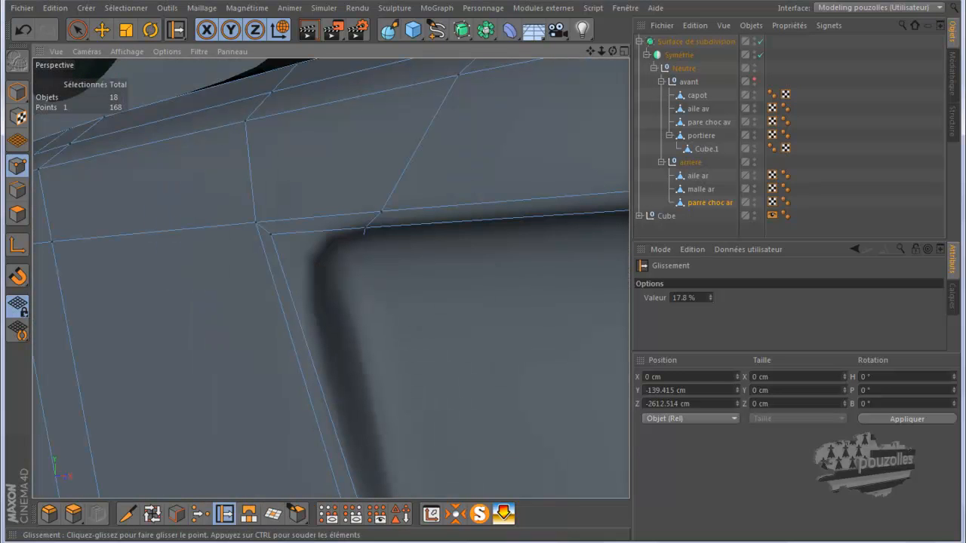
pyautogui.scroll(-6, 292, 302)
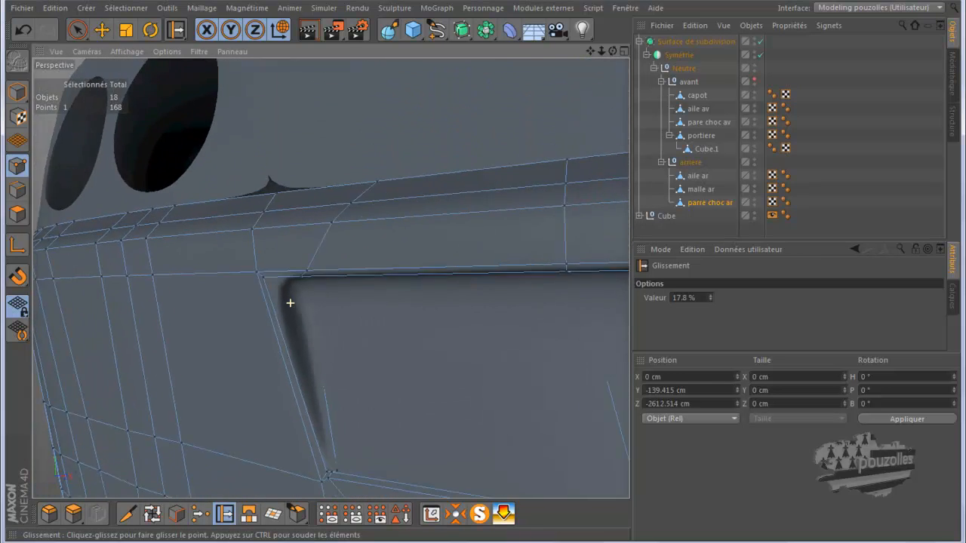
pyautogui.scroll(-8, 236, 311)
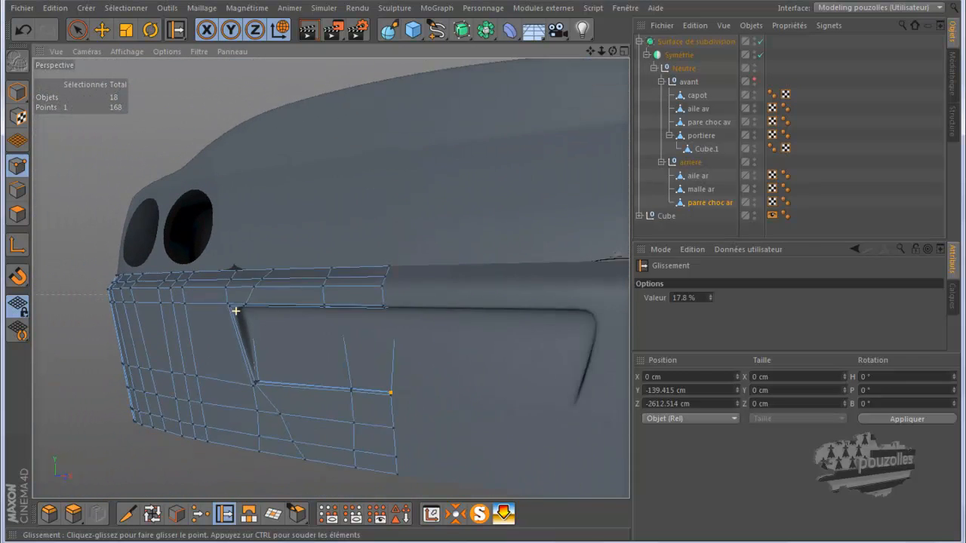
pyautogui.scroll(-3, 236, 311)
pyautogui.keyDown('alt'); pyautogui.moveTo(235, 311); pyautogui.dragTo(101, 339); pyautogui.keyUp('alt')
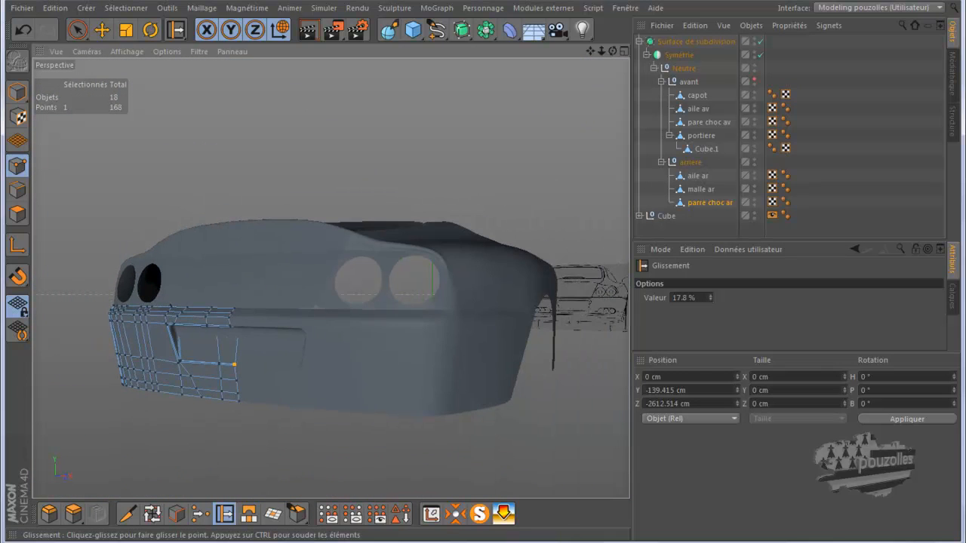
pyautogui.click(308, 29)
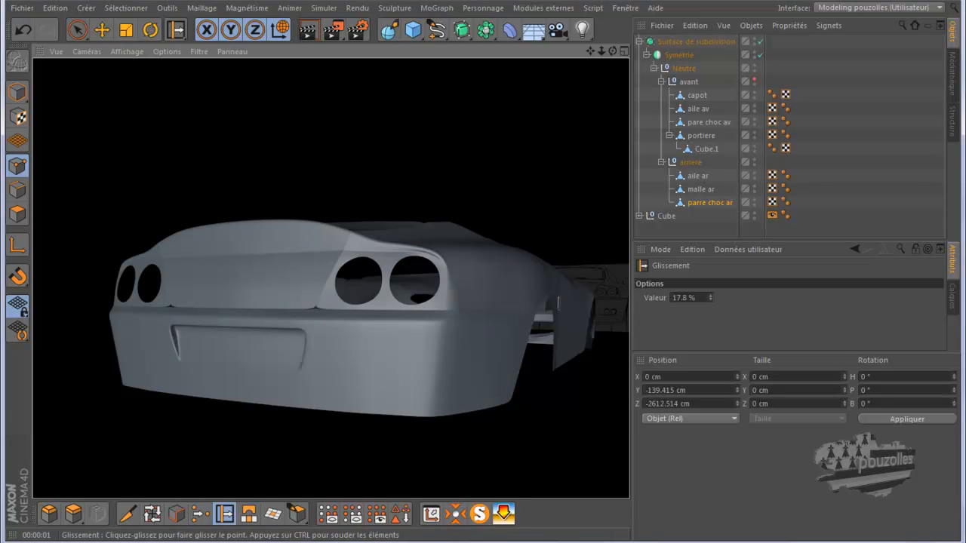
# Compare the licence plate recess unsmoothed and smoothed from a closer, low rear view, leaving the subdivision smoothing off.
pyautogui.click(761, 41)
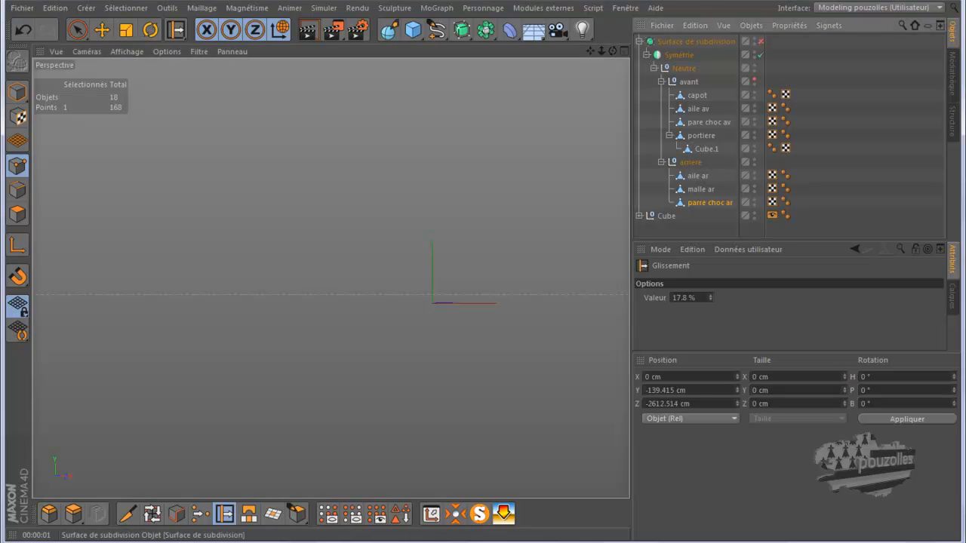
pyautogui.click(128, 514)
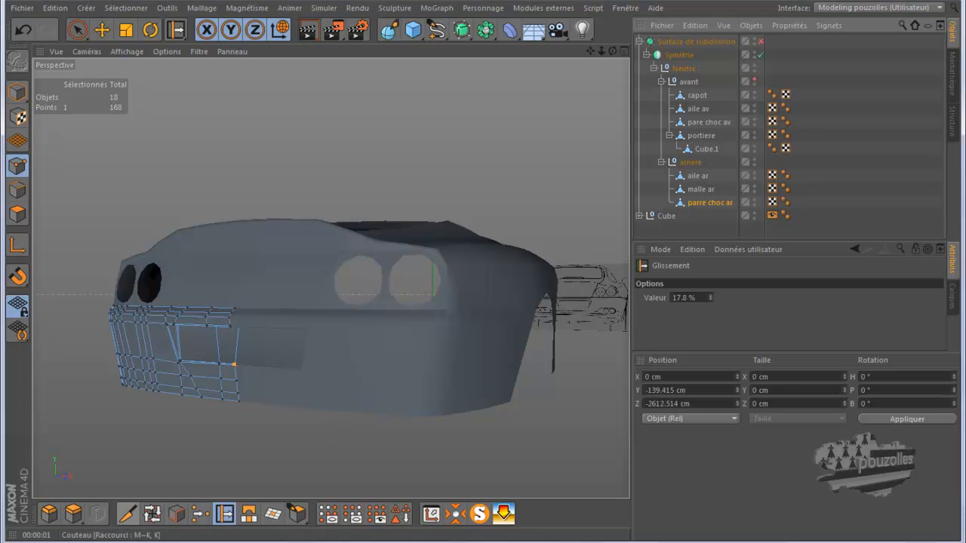
pyautogui.scroll(2, 178, 403)
pyautogui.scroll(5, 193, 367)
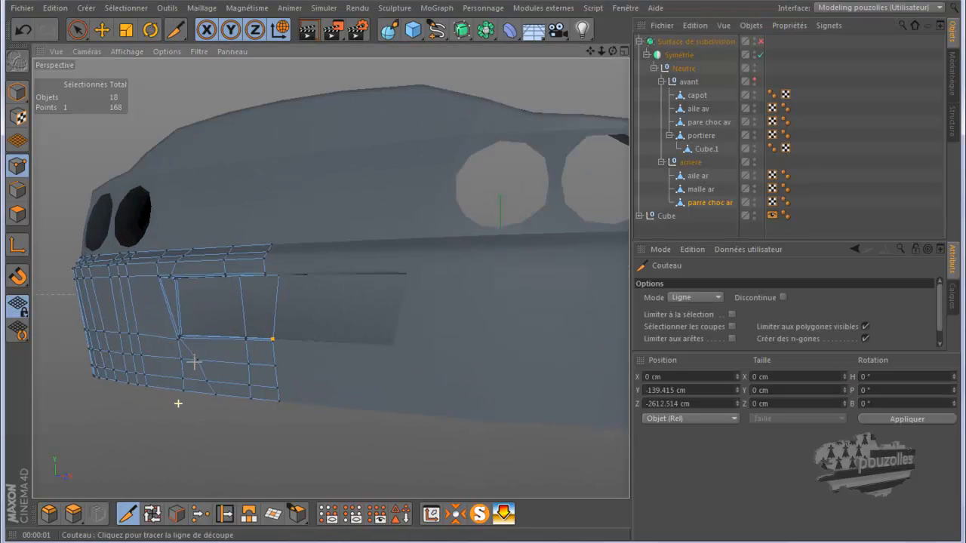
pyautogui.moveTo(612, 51); pyautogui.dragTo(566, 62)
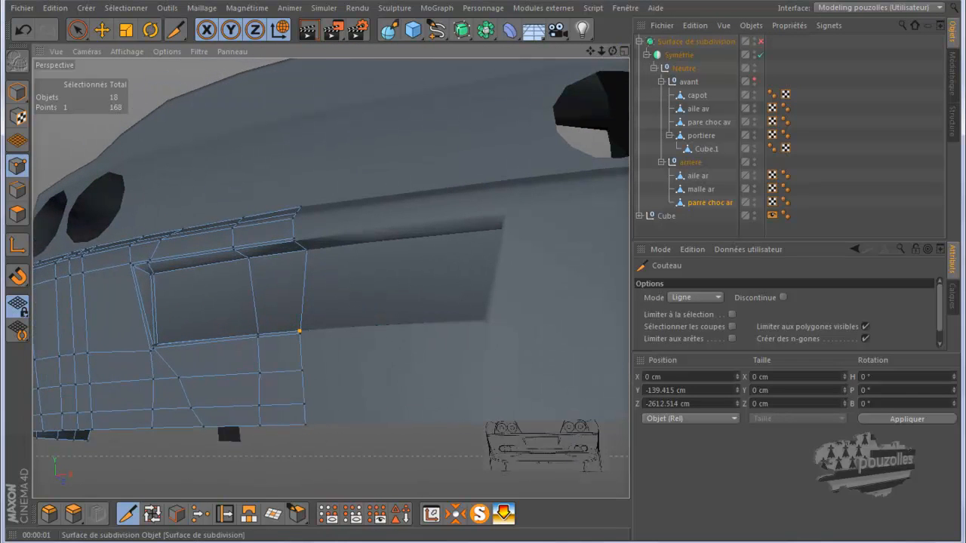
pyautogui.press('q')
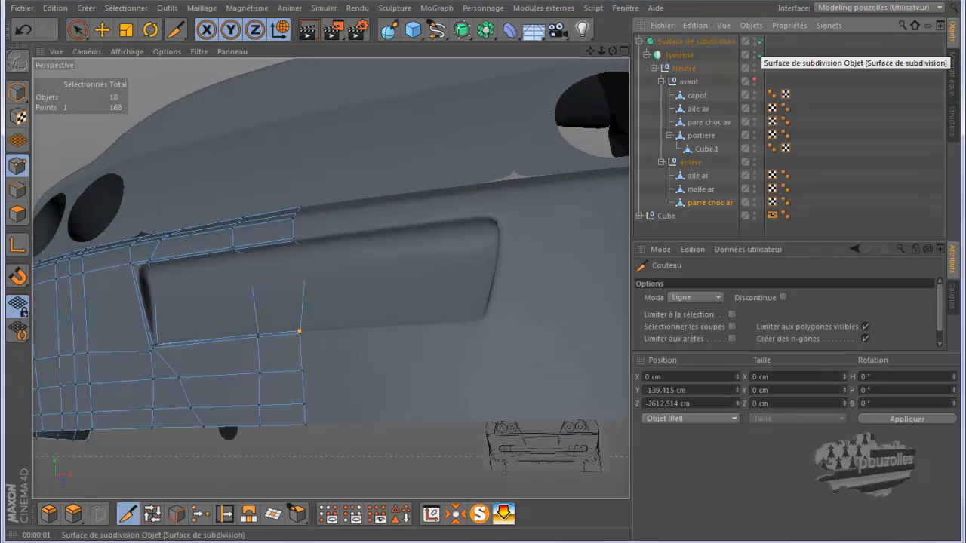
pyautogui.press('q')
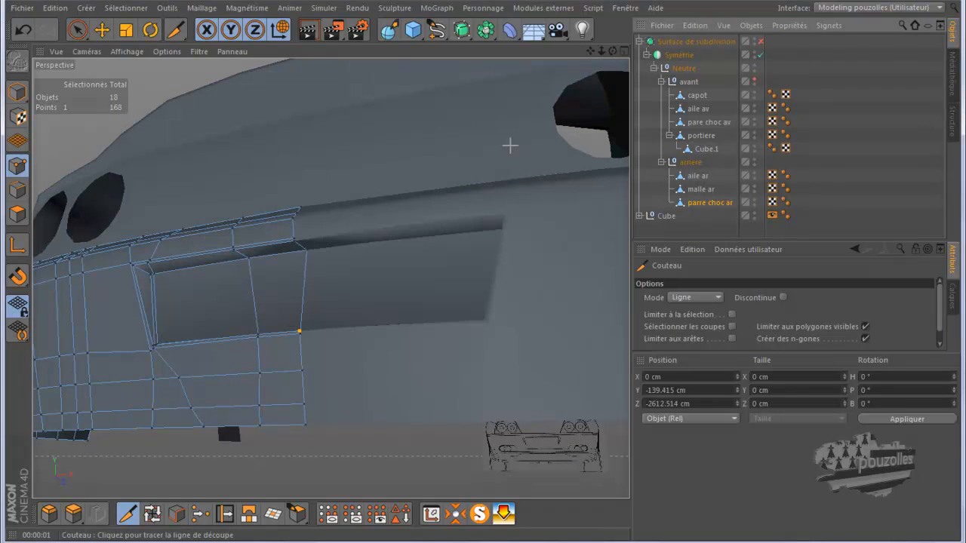
pyautogui.scroll(1, 251, 306)
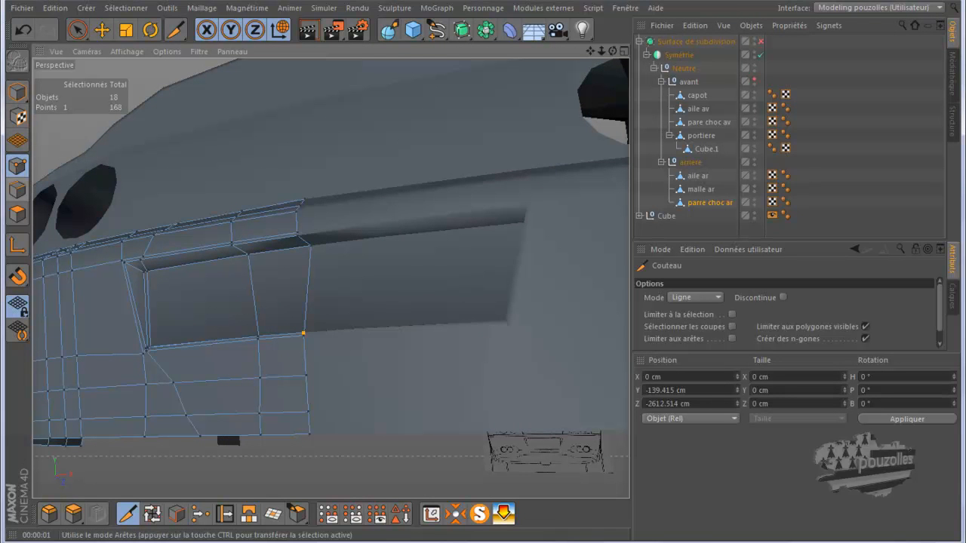
# Activate polygon mode on the rear bumper and set the Knife tool to Loop (Boucle) mode.
pyautogui.click(17, 214)
pyautogui.scroll(4, 96, 284)
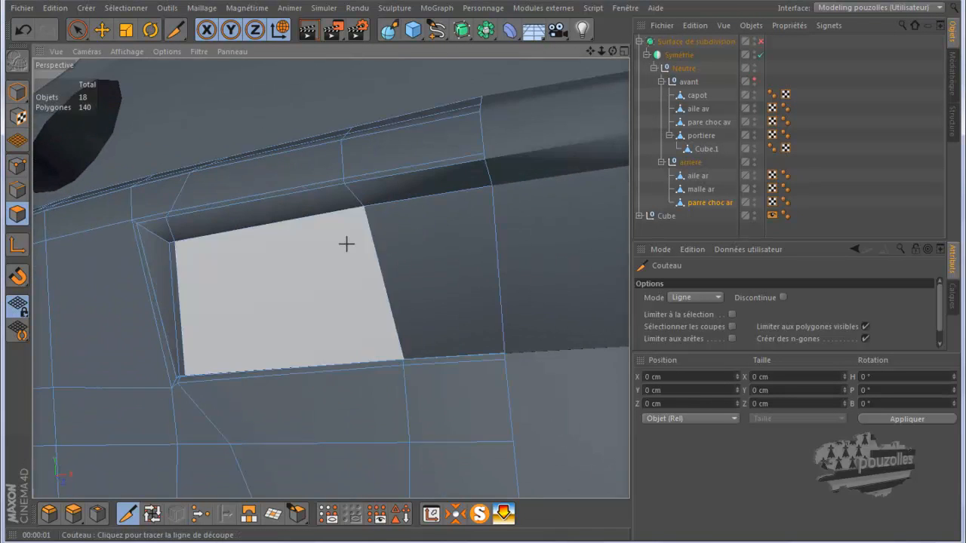
pyautogui.moveTo(613, 51); pyautogui.dragTo(627, 74)
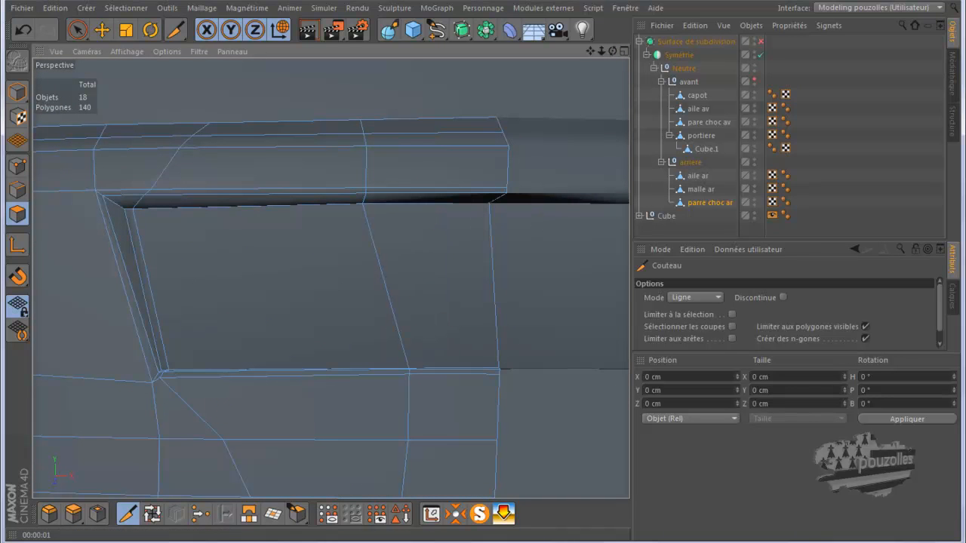
pyautogui.click(695, 297)
pyautogui.click(684, 352)
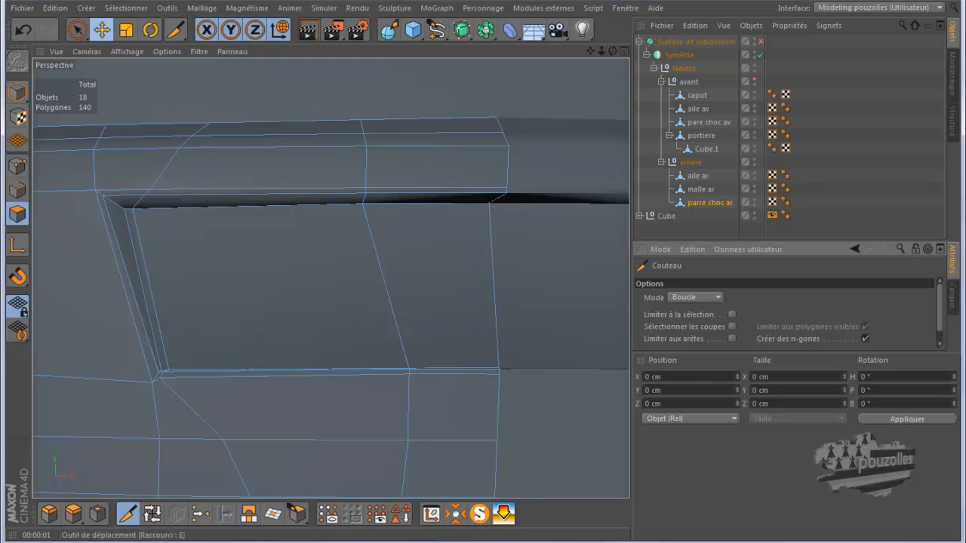
# Try an Extrude Inner of 2.2 cm on the recess's two back polygons, check it smoothed, and undo it.
pyautogui.click(101, 30)
pyautogui.click(290, 275)
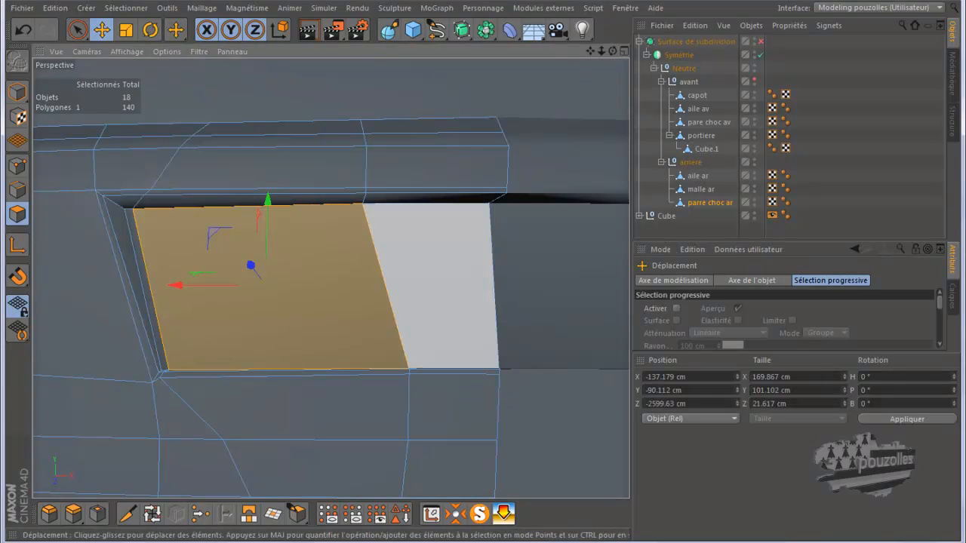
pyautogui.keyDown('shift'); pyautogui.click(440, 287); pyautogui.keyUp('shift')
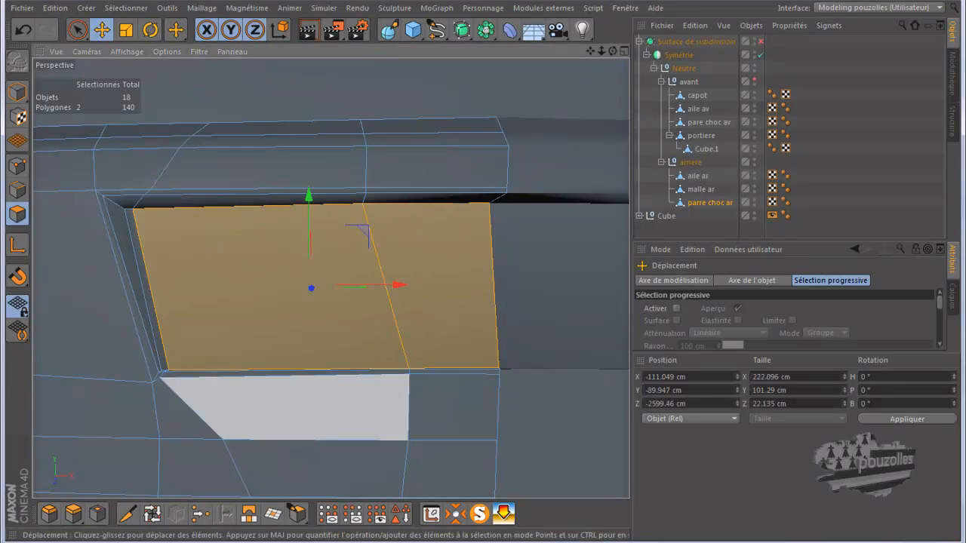
pyautogui.click(97, 514)
pyautogui.moveTo(332, 302); pyautogui.dragTo(351, 302)
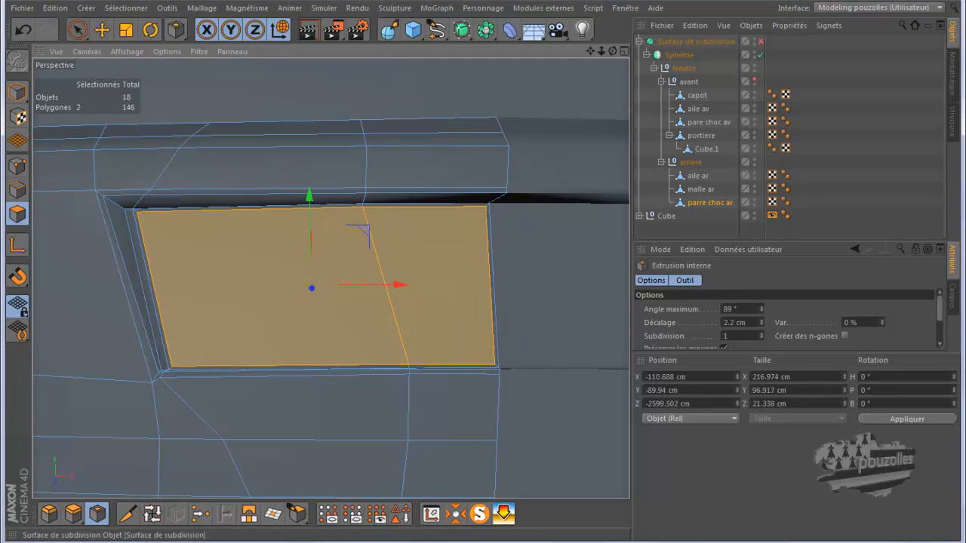
pyautogui.click(761, 42)
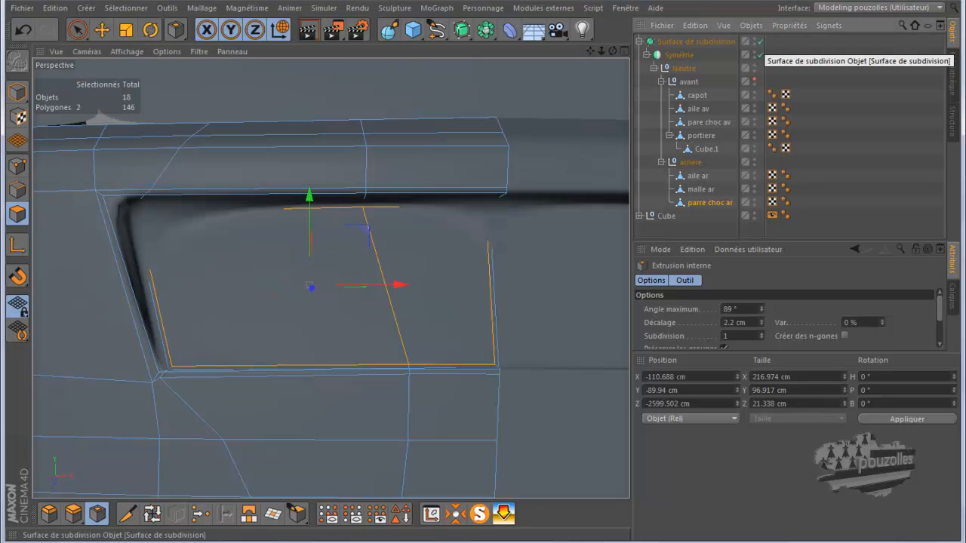
pyautogui.click(23, 29)
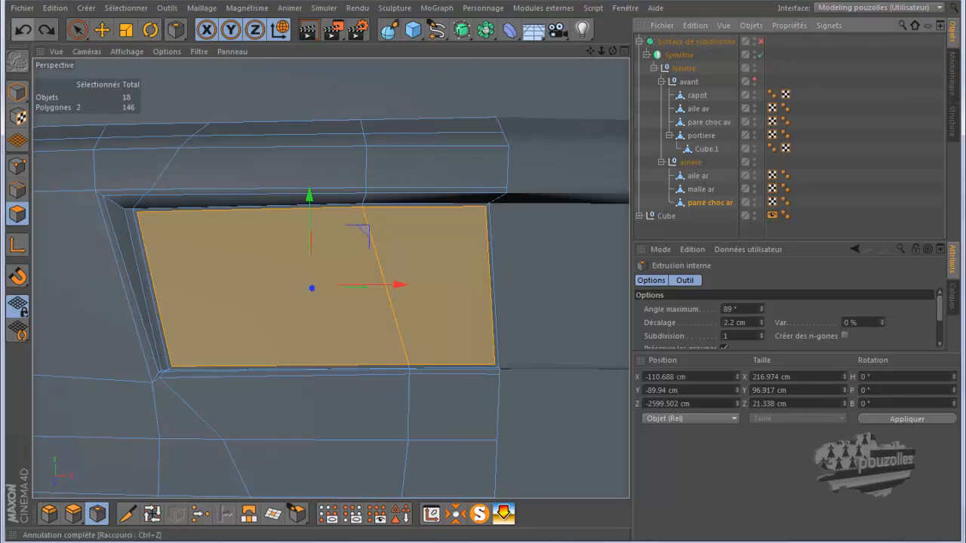
pyautogui.click(24, 29)
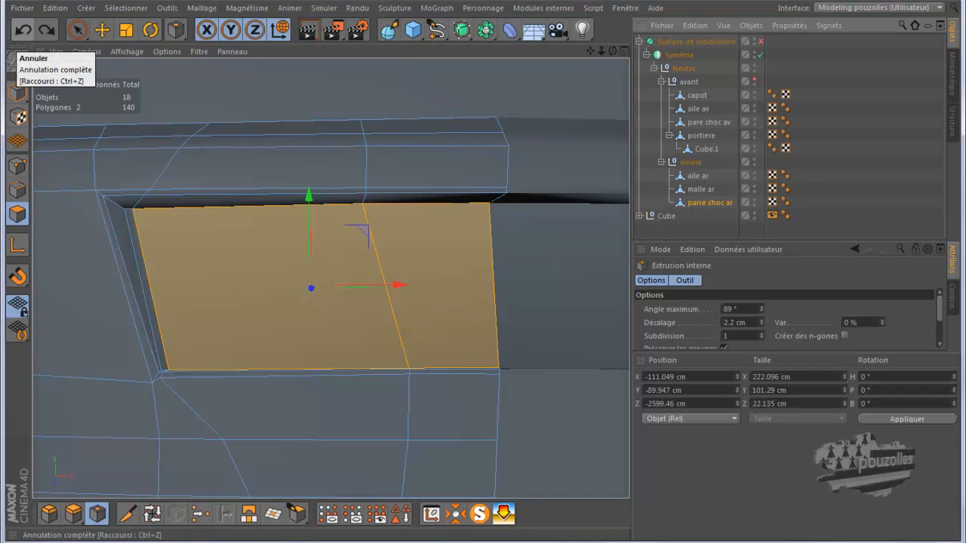
# In point mode, try a loop cut around the recess walls close to the outer rim, check it smoothed, and undo it.
pyautogui.click(17, 166)
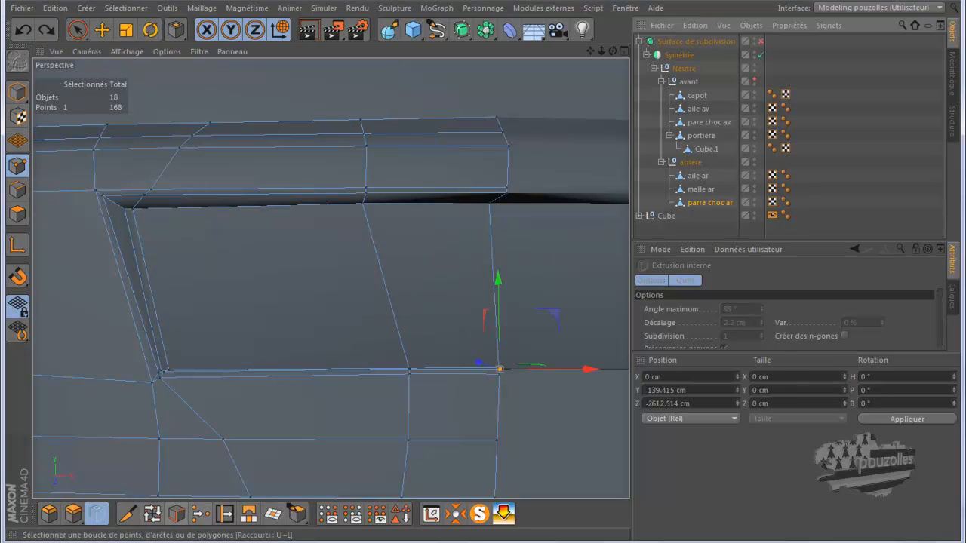
pyautogui.click(127, 514)
pyautogui.moveTo(613, 52)
pyautogui.mouseDown()
pyautogui.moveTo(600, 44)
pyautogui.moveTo(616, 38)
pyautogui.moveTo(613, 51)
pyautogui.mouseUp()
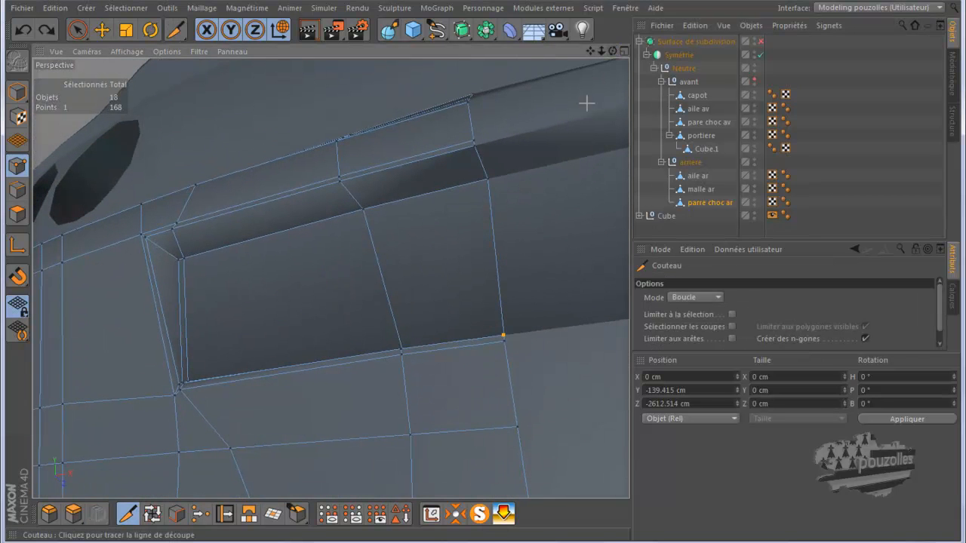
pyautogui.click(476, 154)
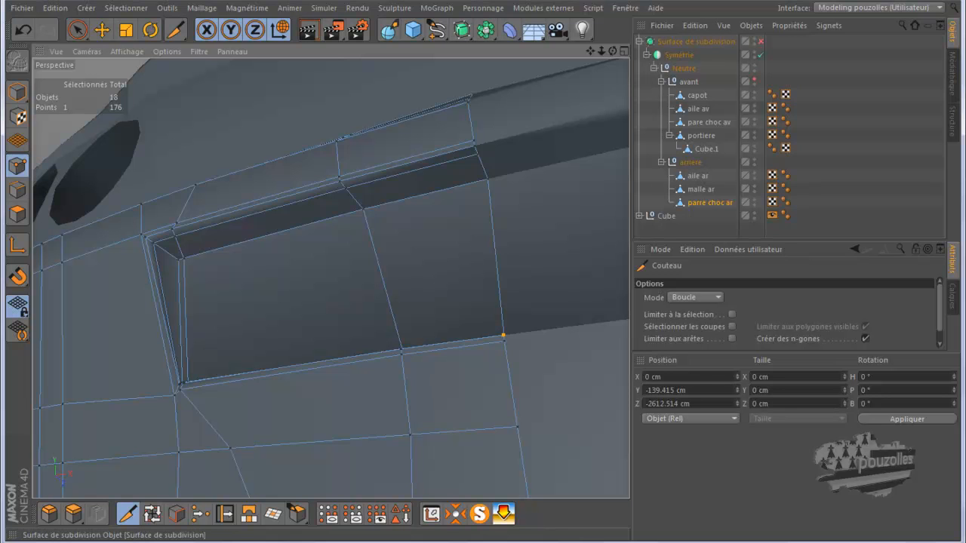
pyautogui.click(761, 42)
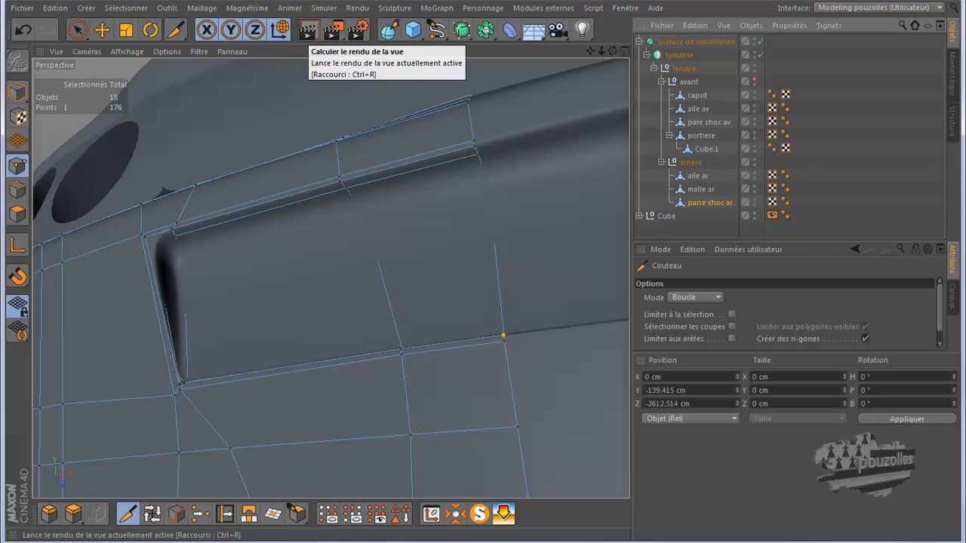
pyautogui.moveTo(613, 51); pyautogui.dragTo(633, 93)
pyautogui.hotkey('ctrl', 'z')
pyautogui.hotkey('ctrl', 'z')
pyautogui.click(22, 30)
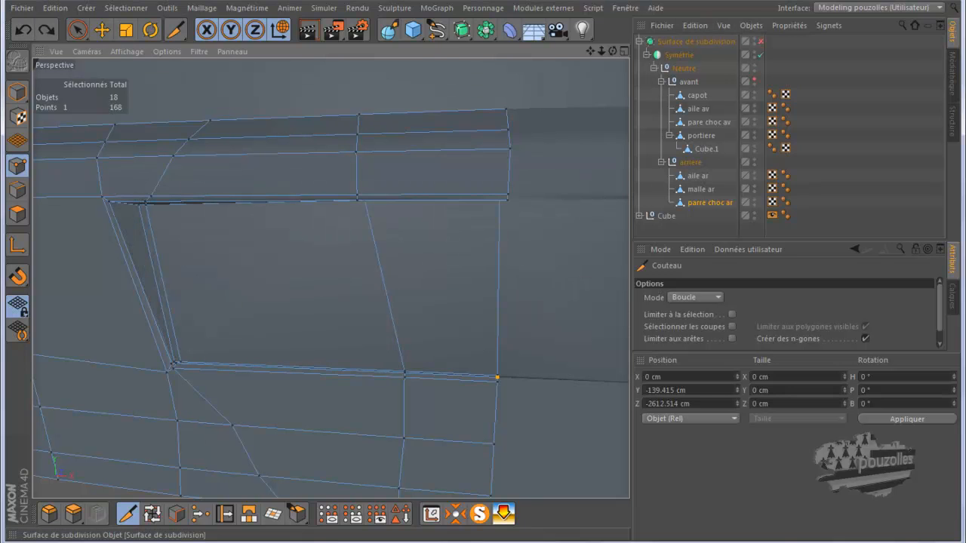
# Loop-cut the recess's inner walls close to the edge of the back face and turn on the subdivision smoothing.
pyautogui.click(761, 41)
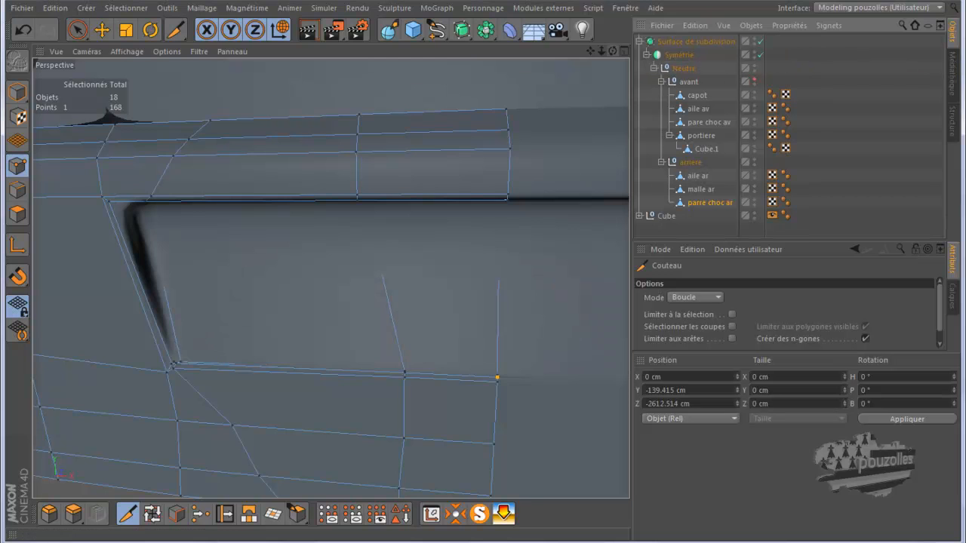
pyautogui.keyDown('alt'); pyautogui.moveTo(331, 278); pyautogui.dragTo(330, 278); pyautogui.keyUp('alt')
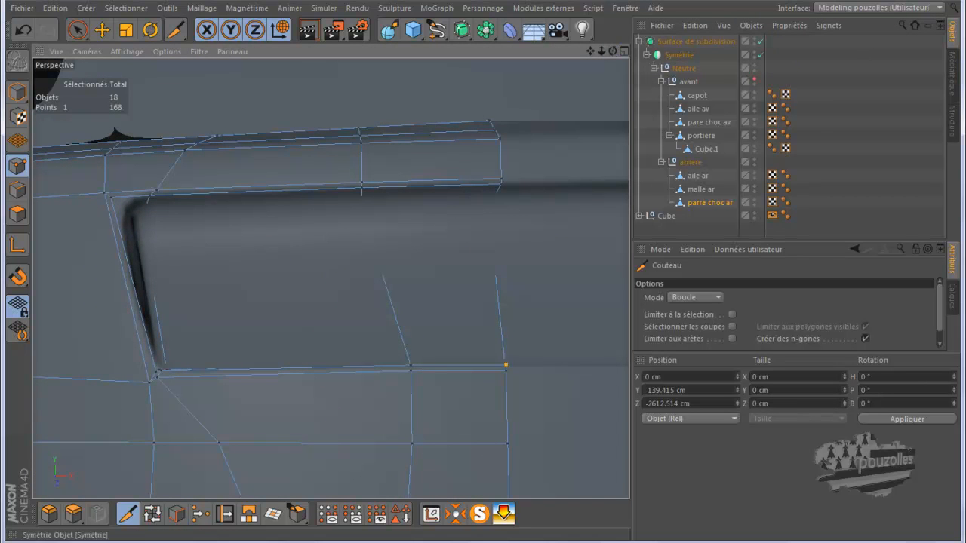
pyautogui.press('q')
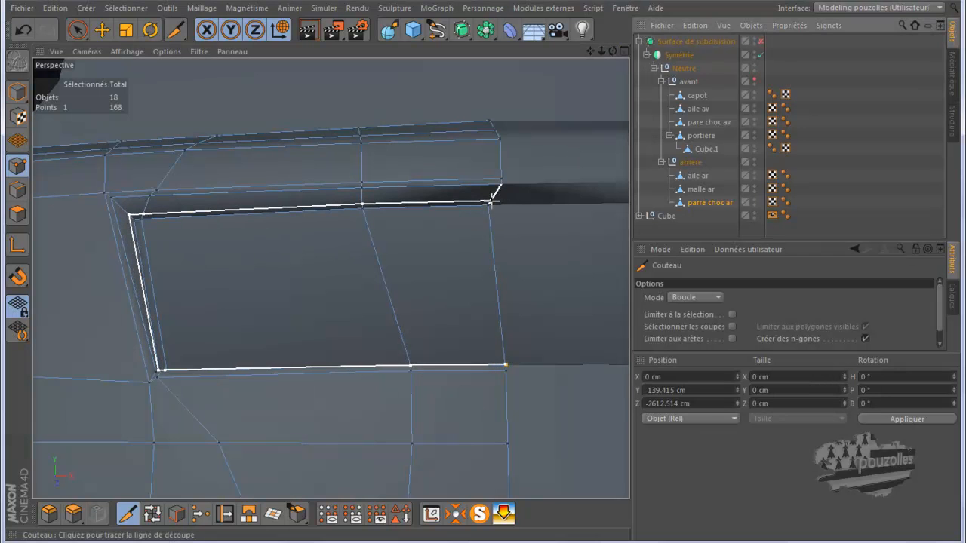
pyautogui.click(533, 197)
pyautogui.click(760, 42)
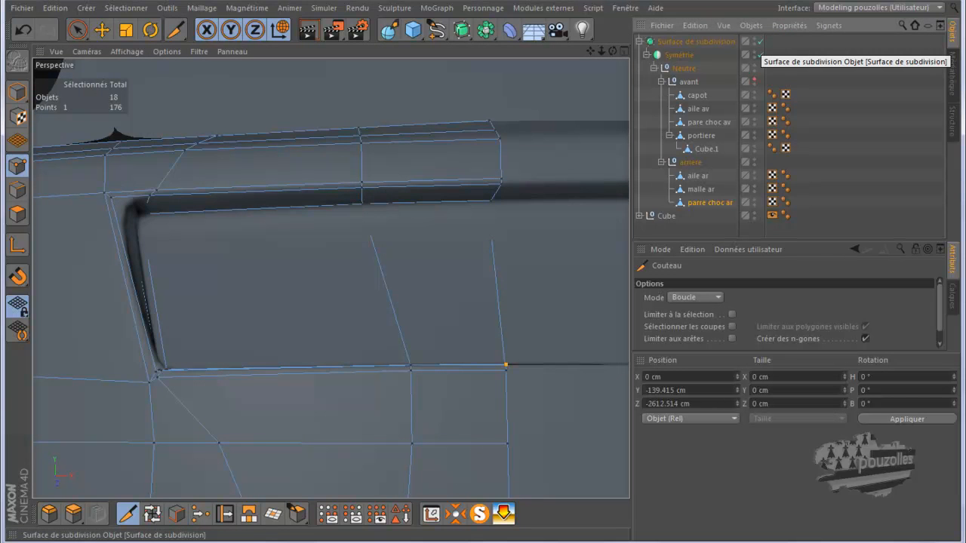
# Examine the smoothed recess from wider rear views without the mesh overlay, and turn the smoothing off.
pyautogui.scroll(-5, 506, 218)
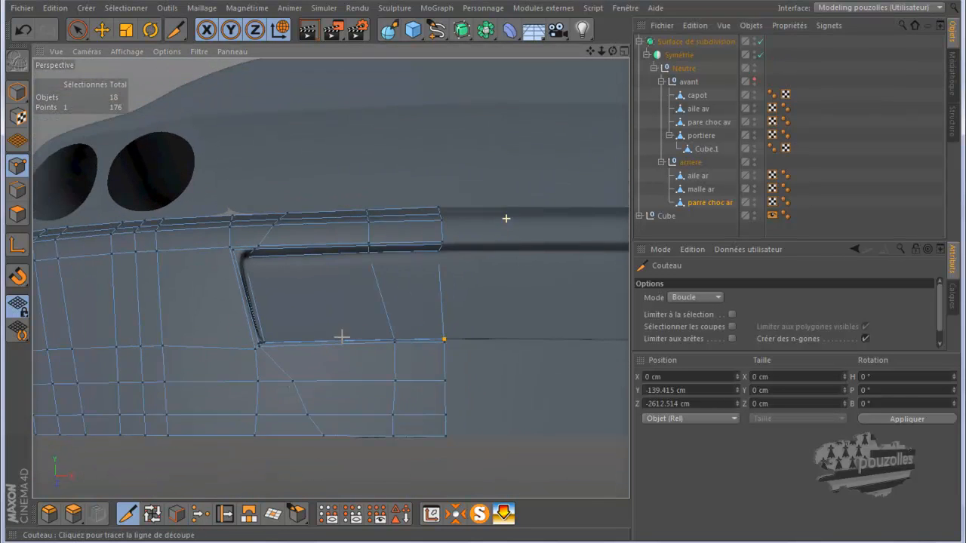
pyautogui.scroll(-3, 506, 218)
pyautogui.moveTo(612, 51); pyautogui.dragTo(577, 75)
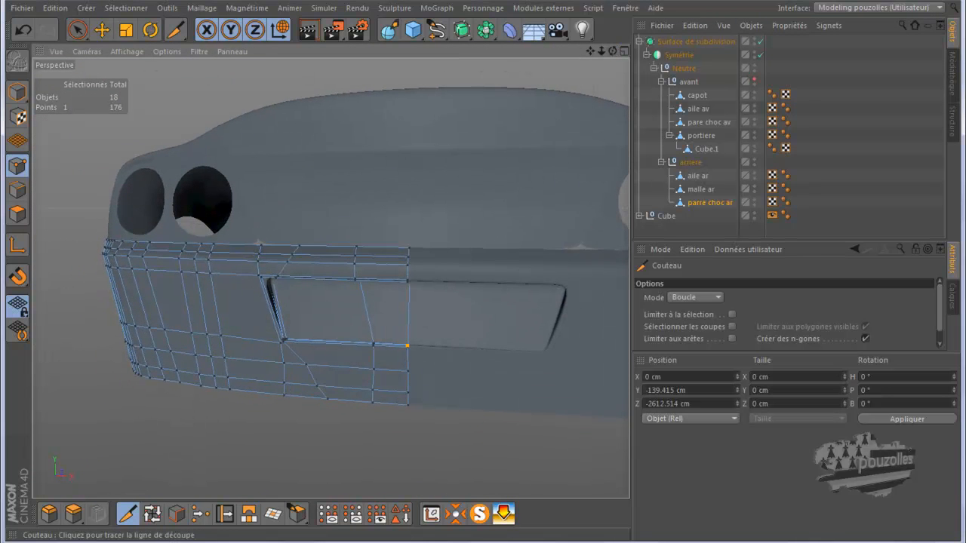
pyautogui.click(102, 31)
pyautogui.click(18, 92)
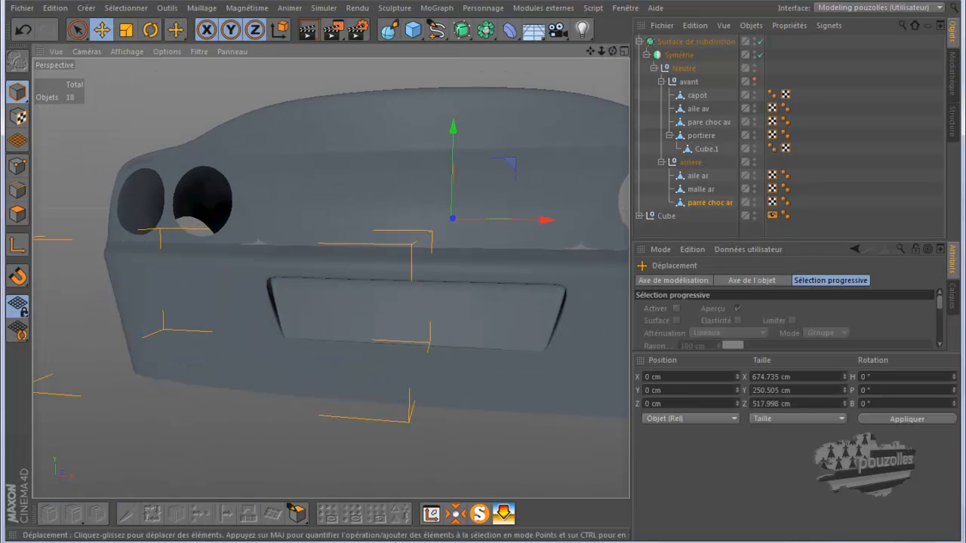
pyautogui.scroll(-4, 101, 357)
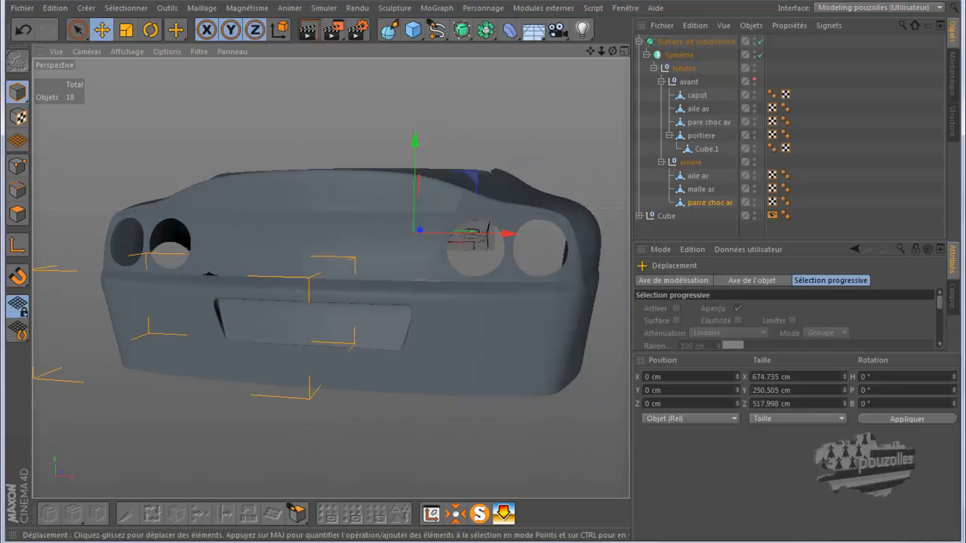
pyautogui.scroll(5, 271, 341)
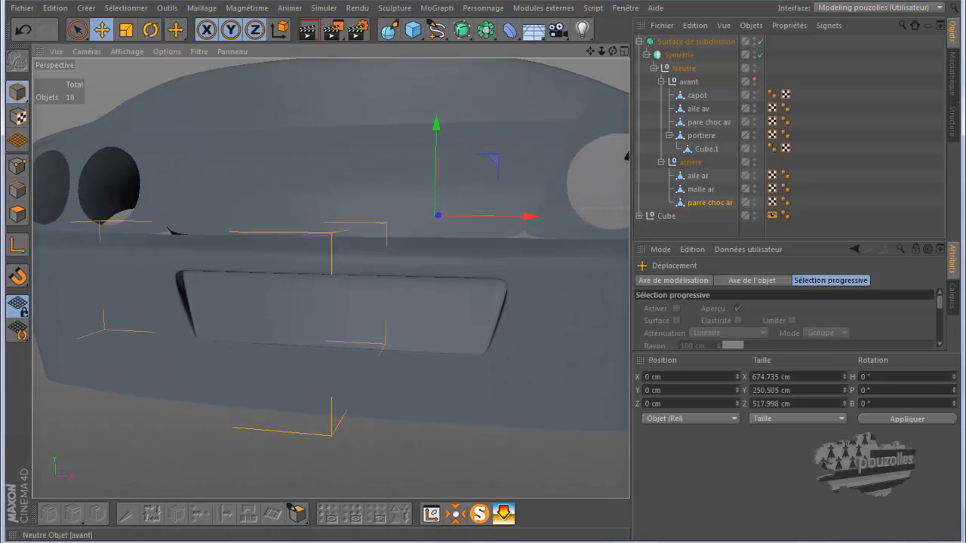
pyautogui.click(760, 42)
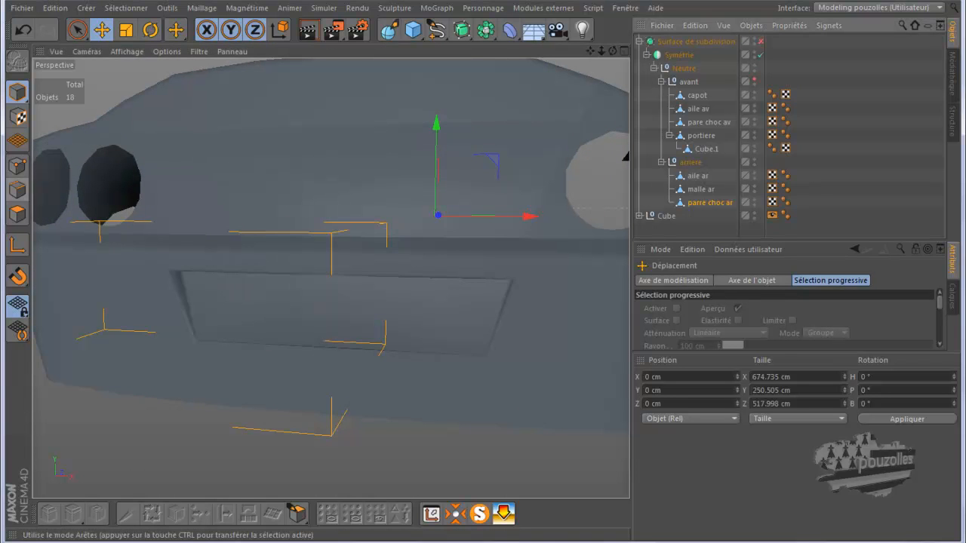
# Return to point mode and bring up the reference photos Ferrari_550_Maranello_15 and Ferrari_550_Maranello_18 in Windows Live Photo Gallery to study the exhausts.
pyautogui.click(17, 165)
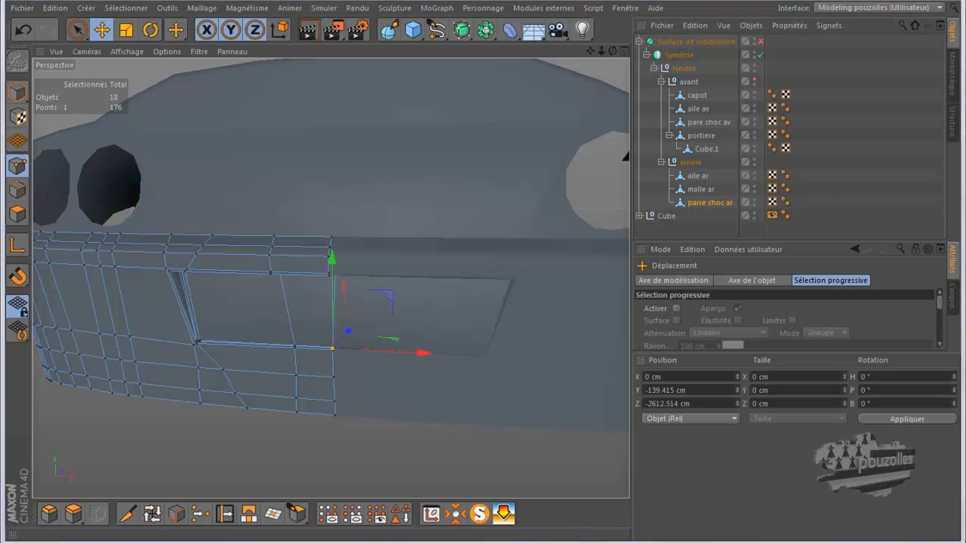
pyautogui.moveTo(455, 542)
pyautogui.click(382, 498)
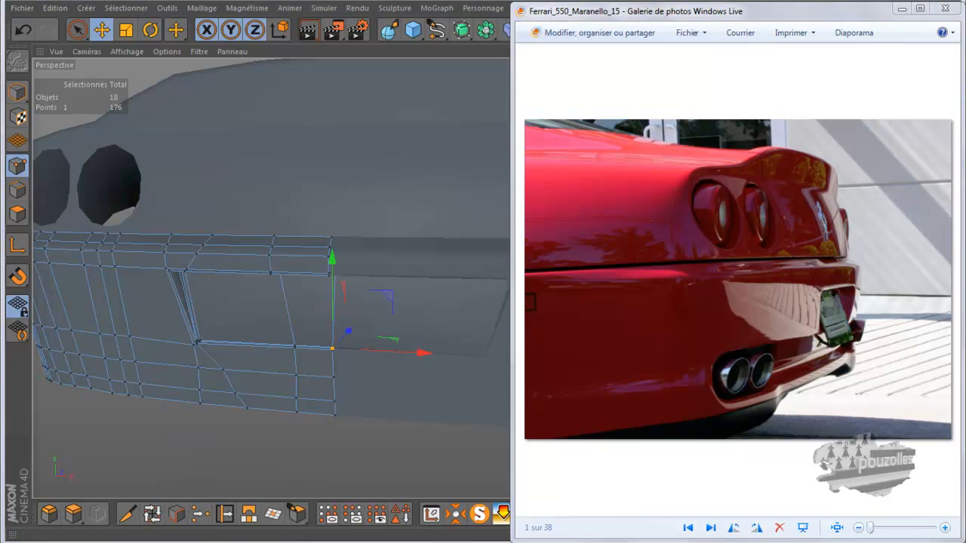
pyautogui.moveTo(455, 541)
pyautogui.click(240, 495)
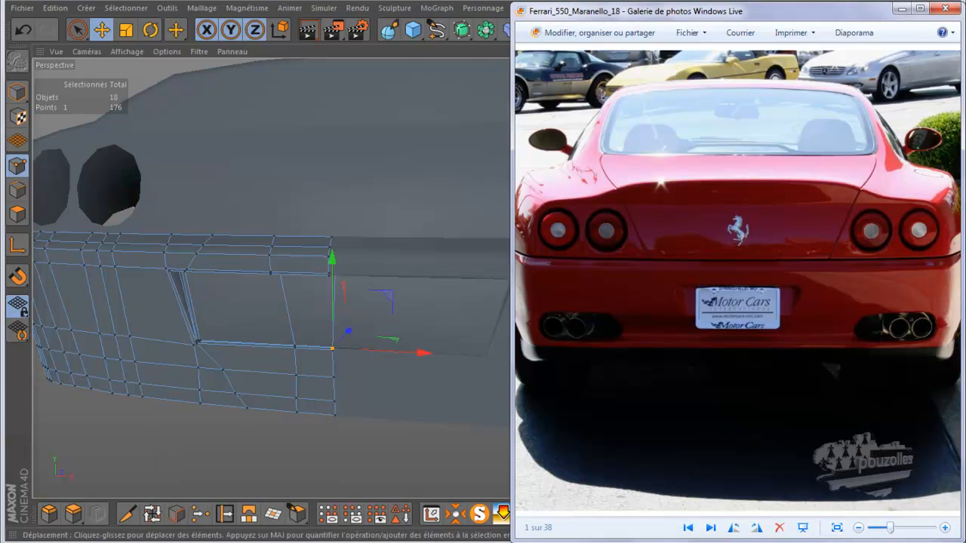